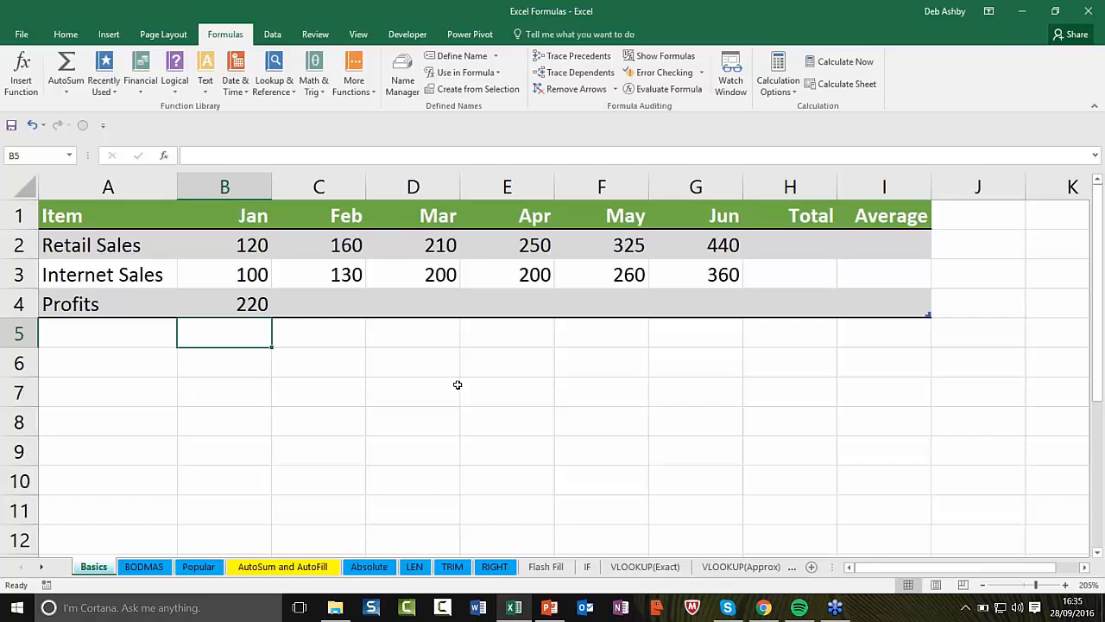
key(XF86AudioRaiseVolume)
key(XF86AudioRaiseVolume)
key(XF86AudioRaiseVolume)
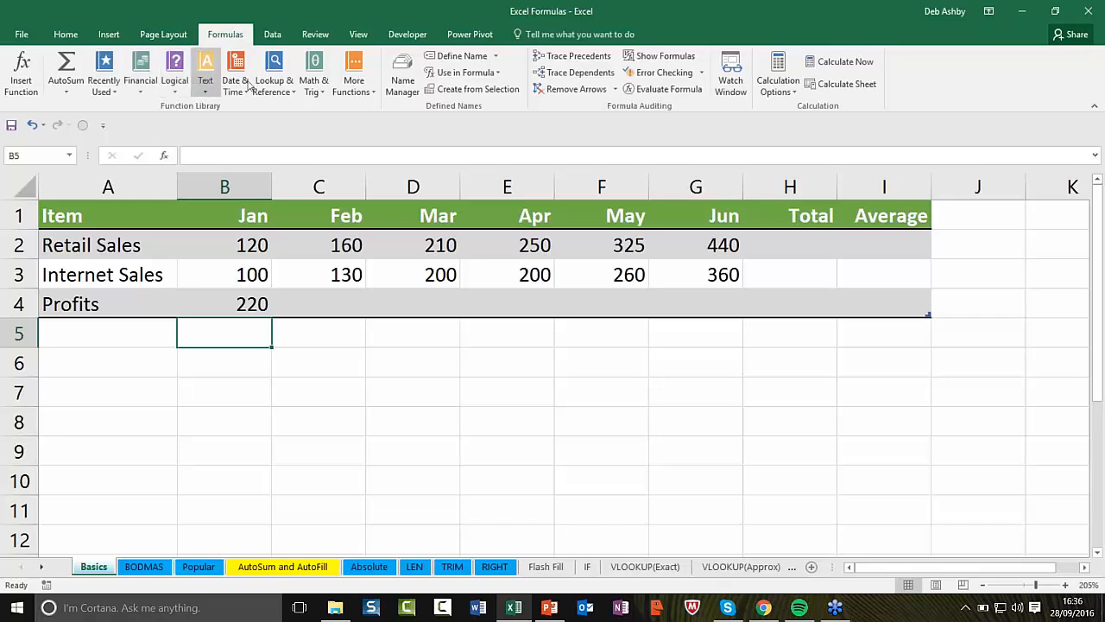
- Browse the Financial, Logical, Text, Date & Time and recently used function lists
click(142, 91)
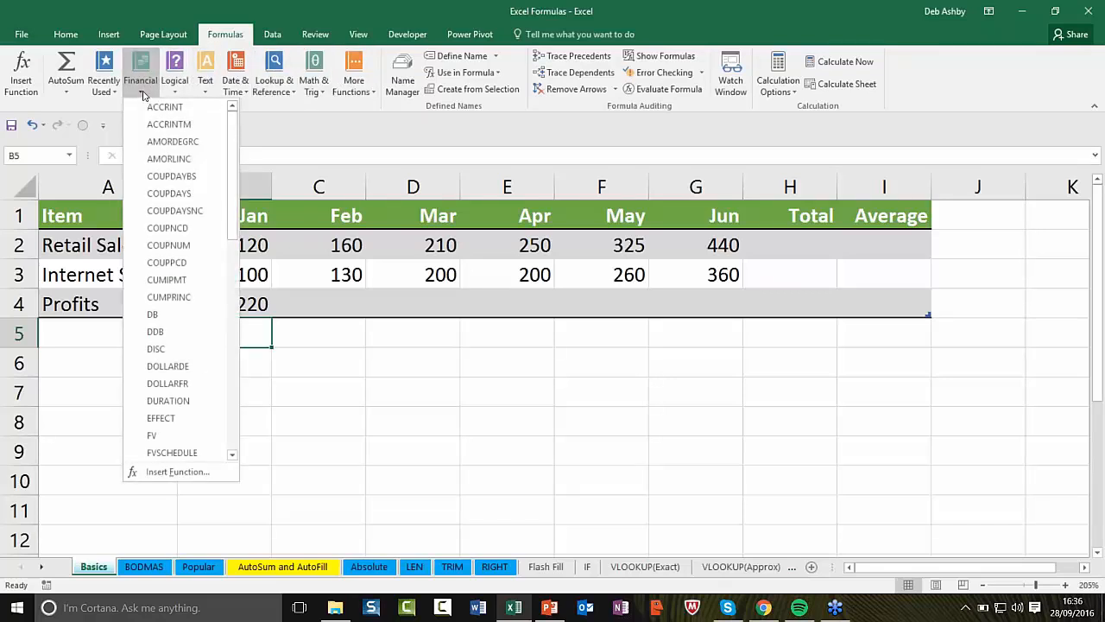
click(177, 91)
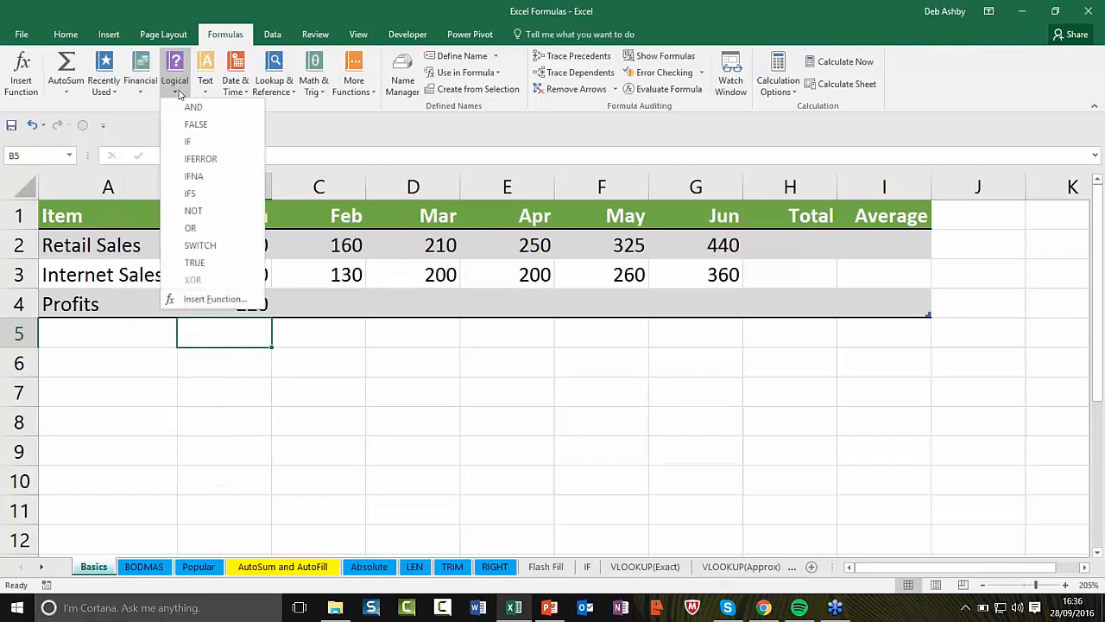
click(208, 86)
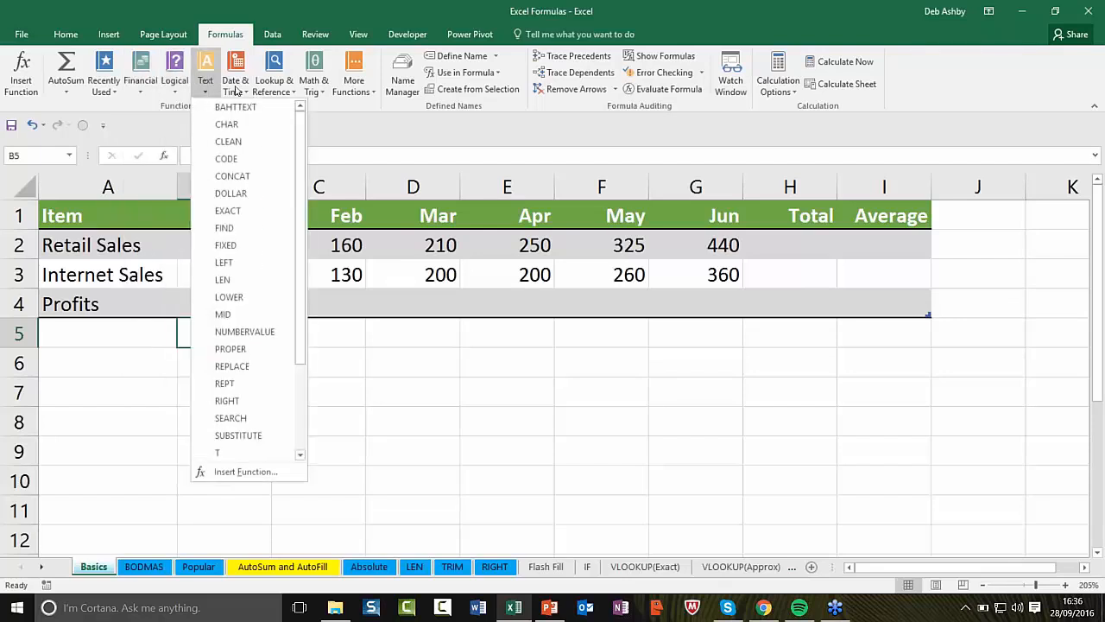
click(235, 86)
click(116, 85)
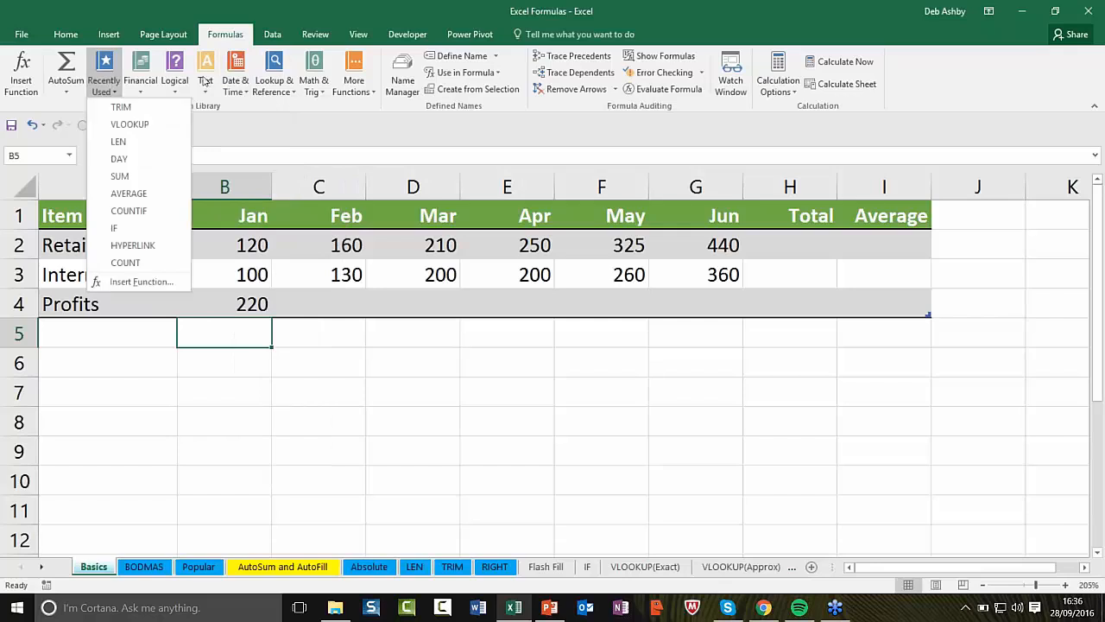
click(303, 336)
click(306, 332)
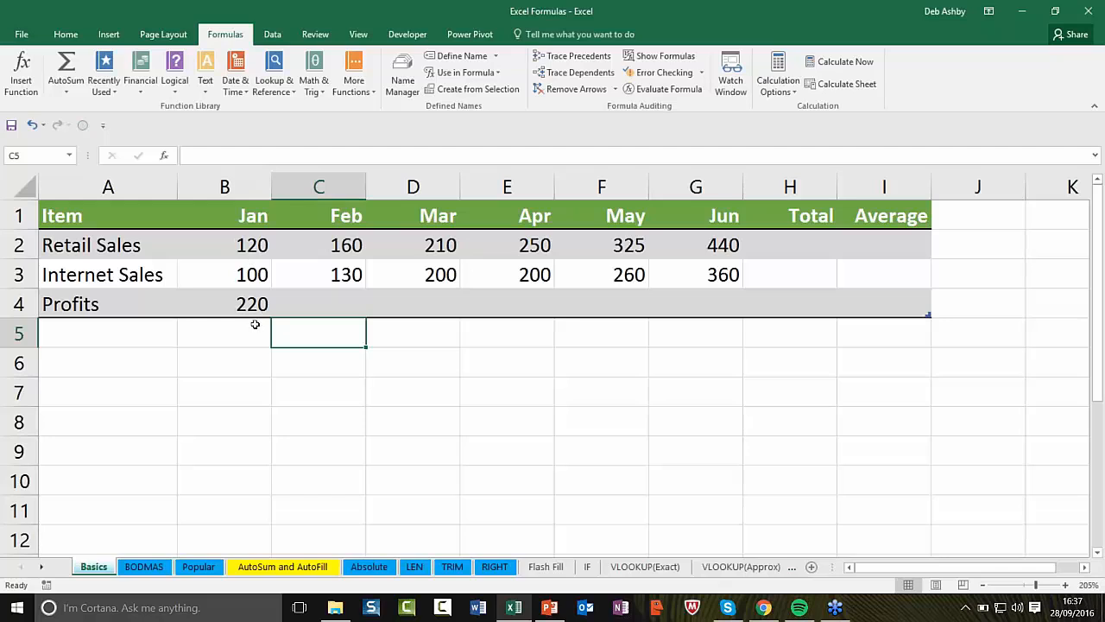
click(237, 306)
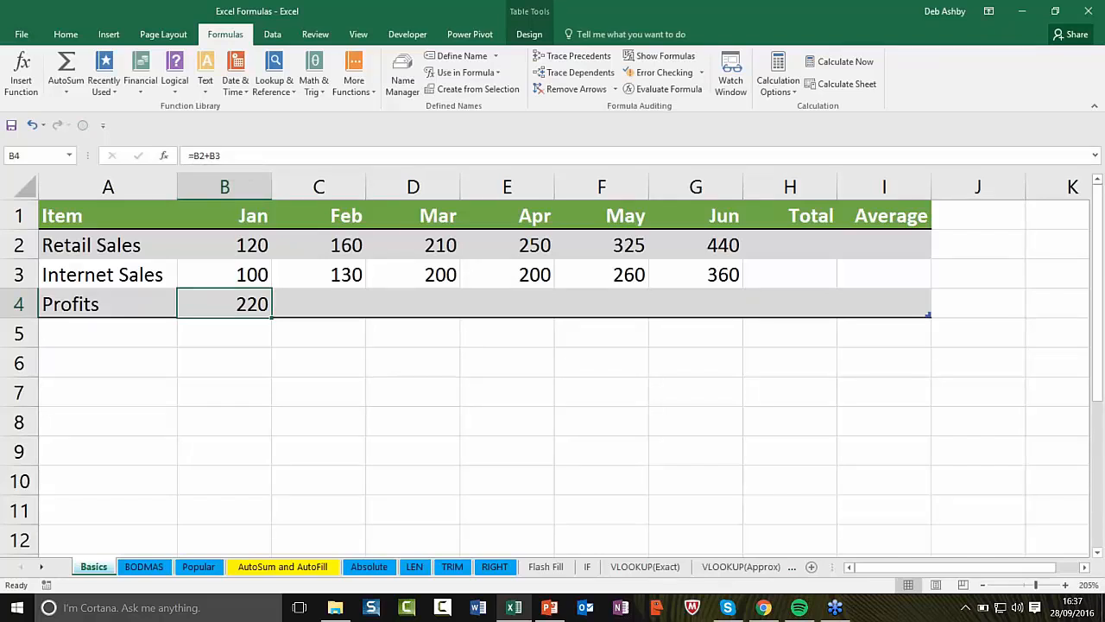
click(411, 369)
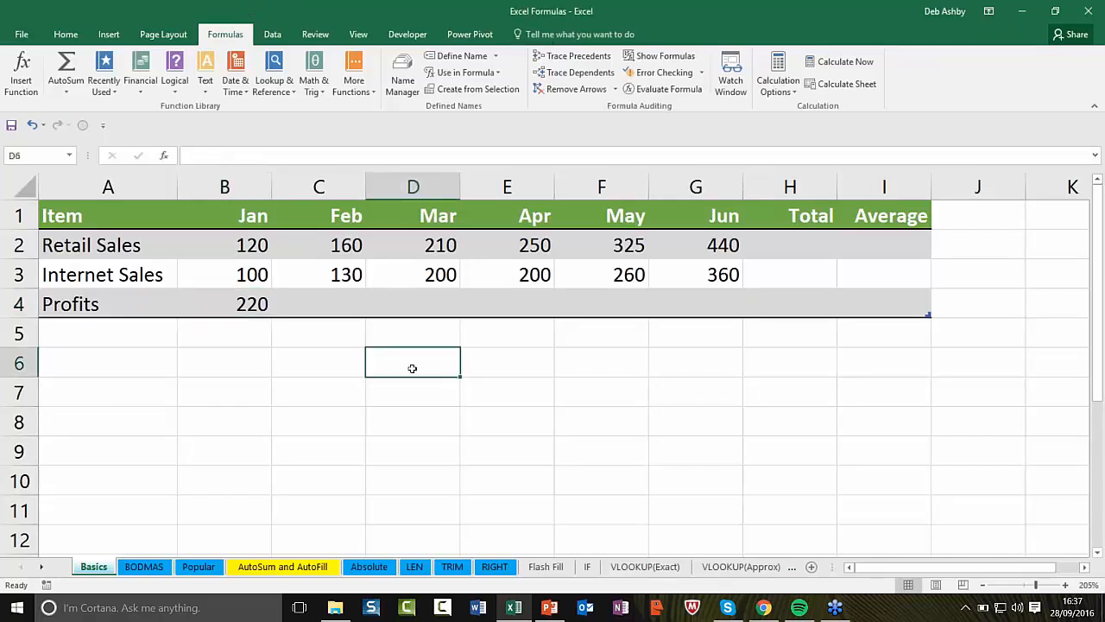
text(=)
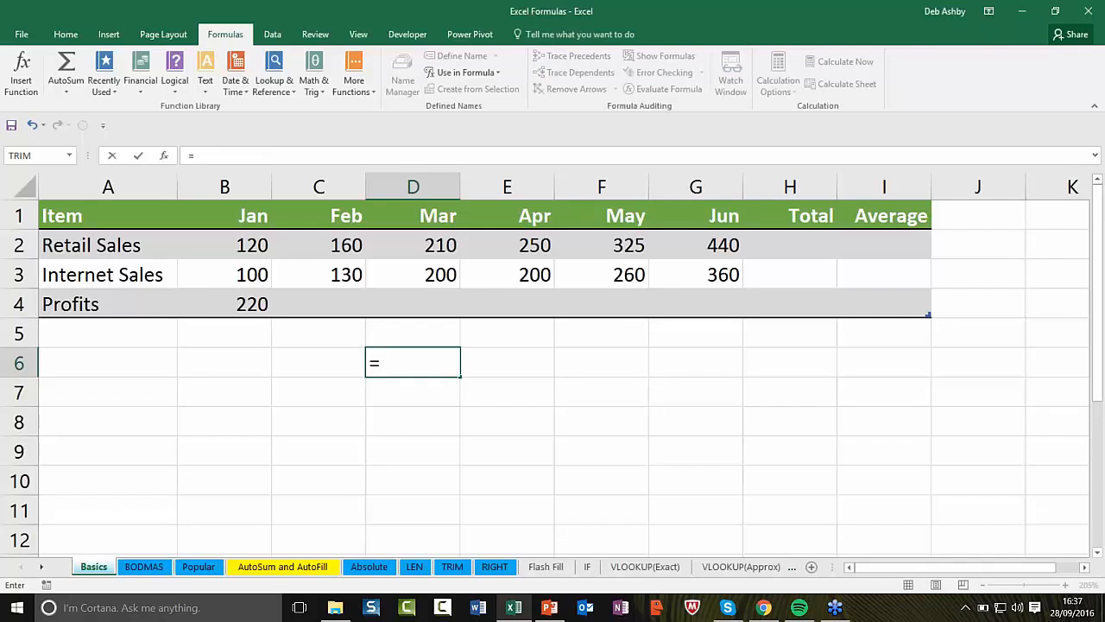
key(Escape)
- Examine the January profit formula in B4 and the sales cells B2 and B3 it refers to
click(249, 308)
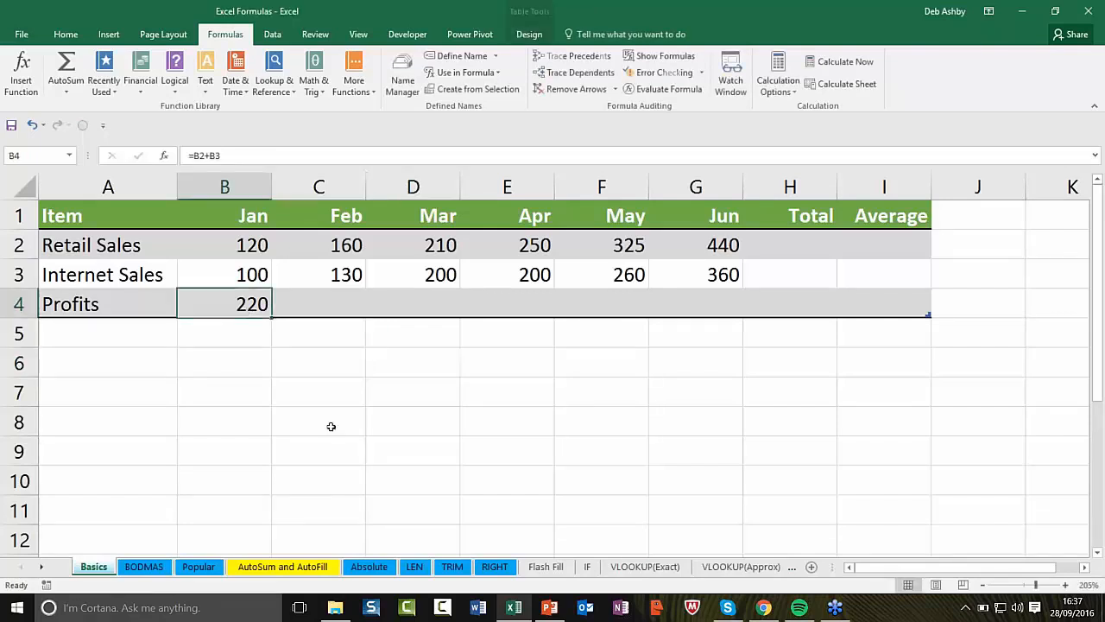
click(226, 246)
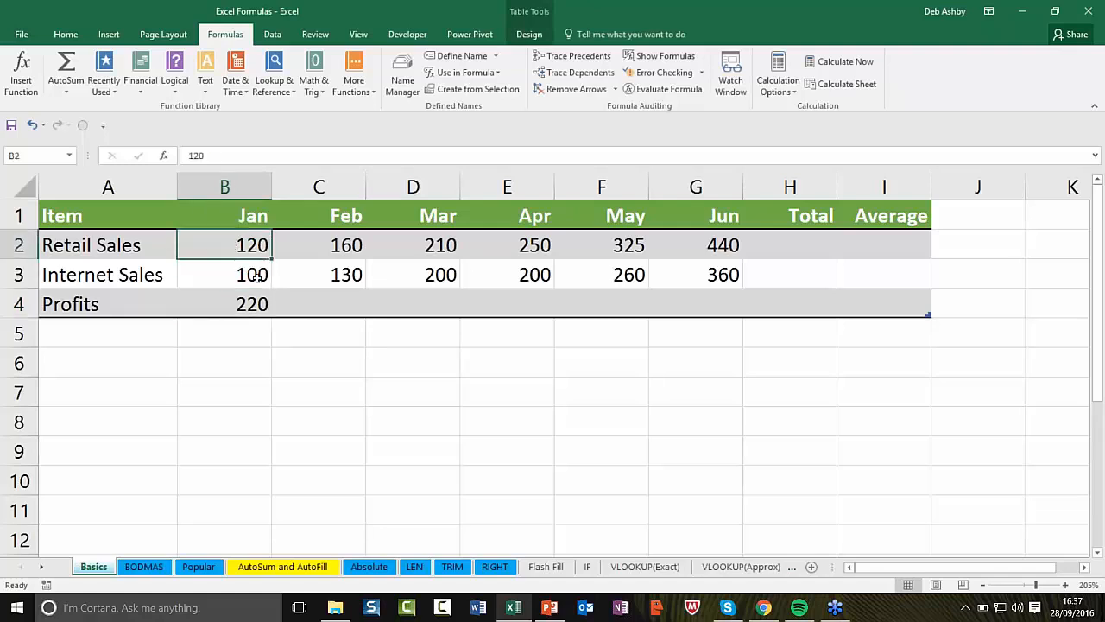
click(224, 275)
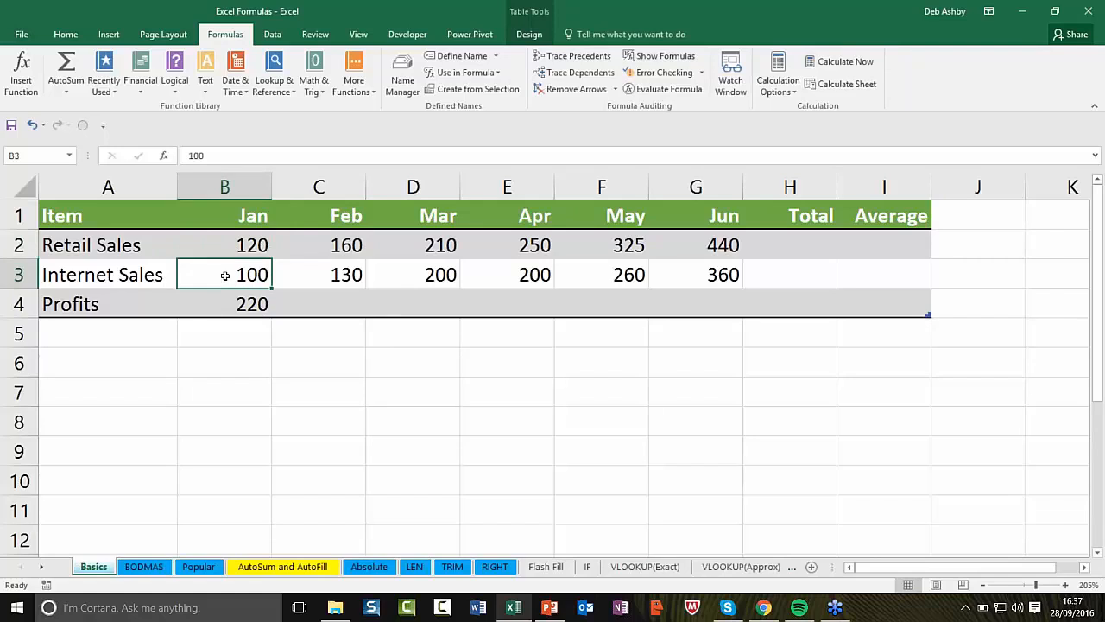
click(240, 304)
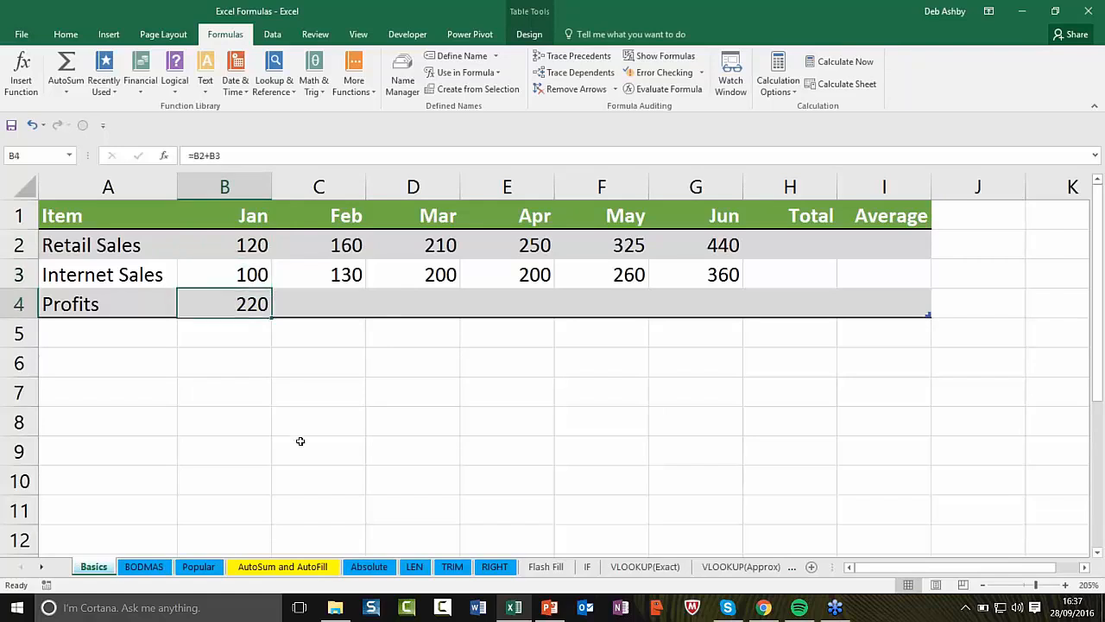
click(311, 301)
click(231, 305)
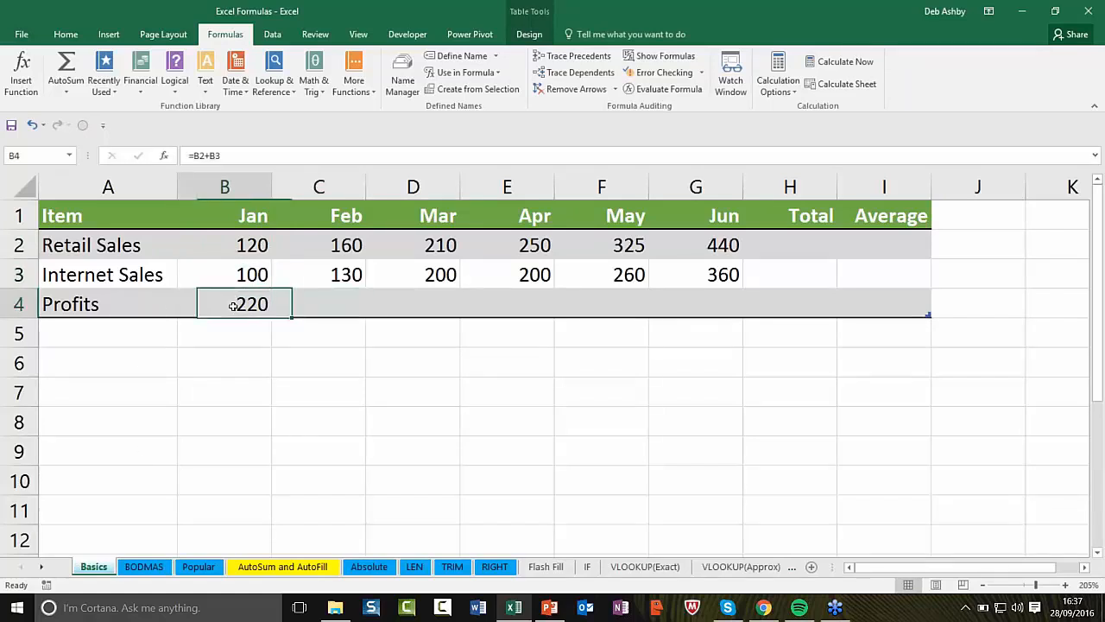
click(313, 302)
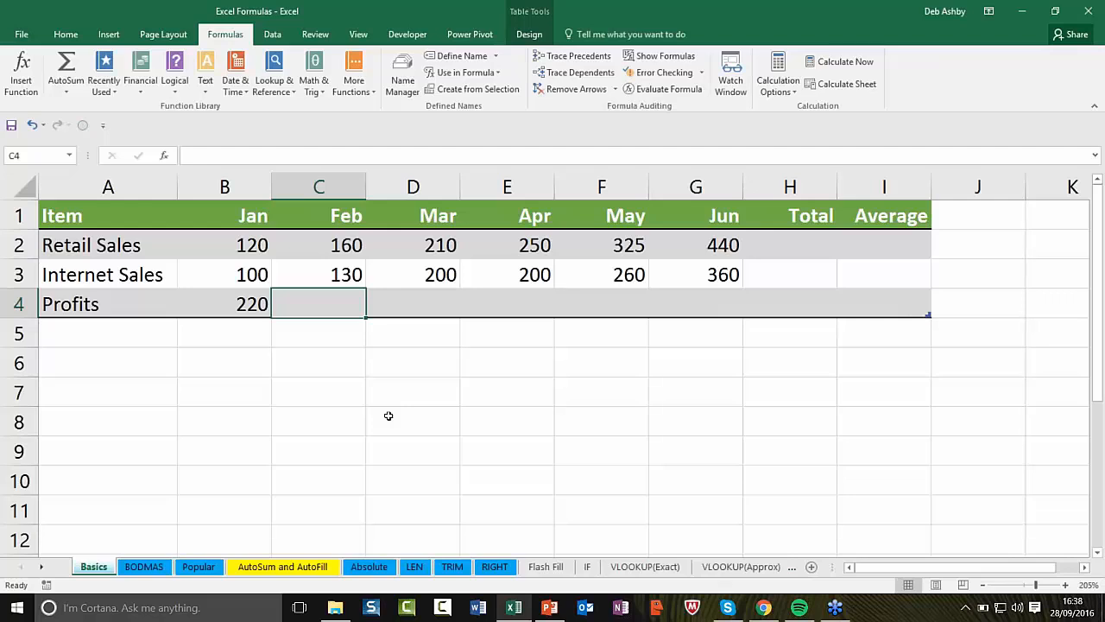
click(339, 251)
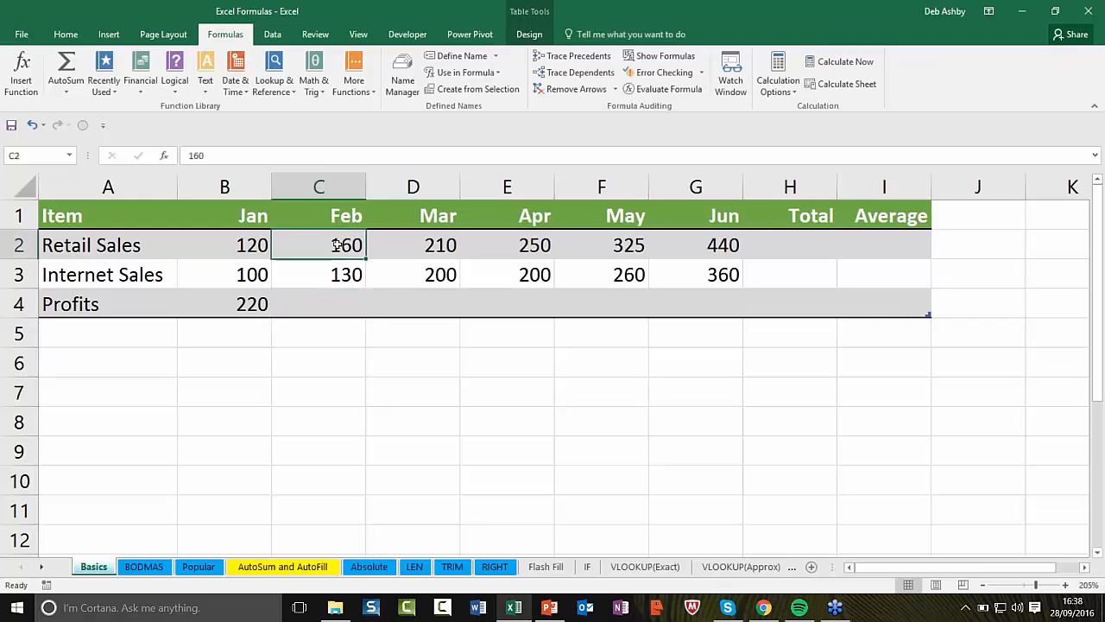
click(333, 301)
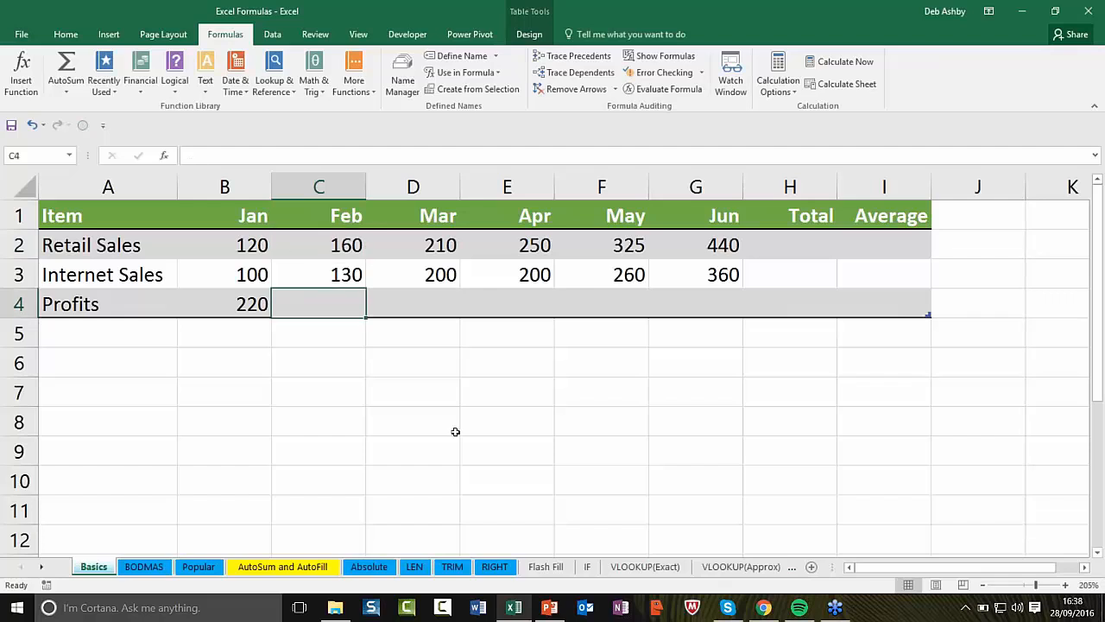
text(=)
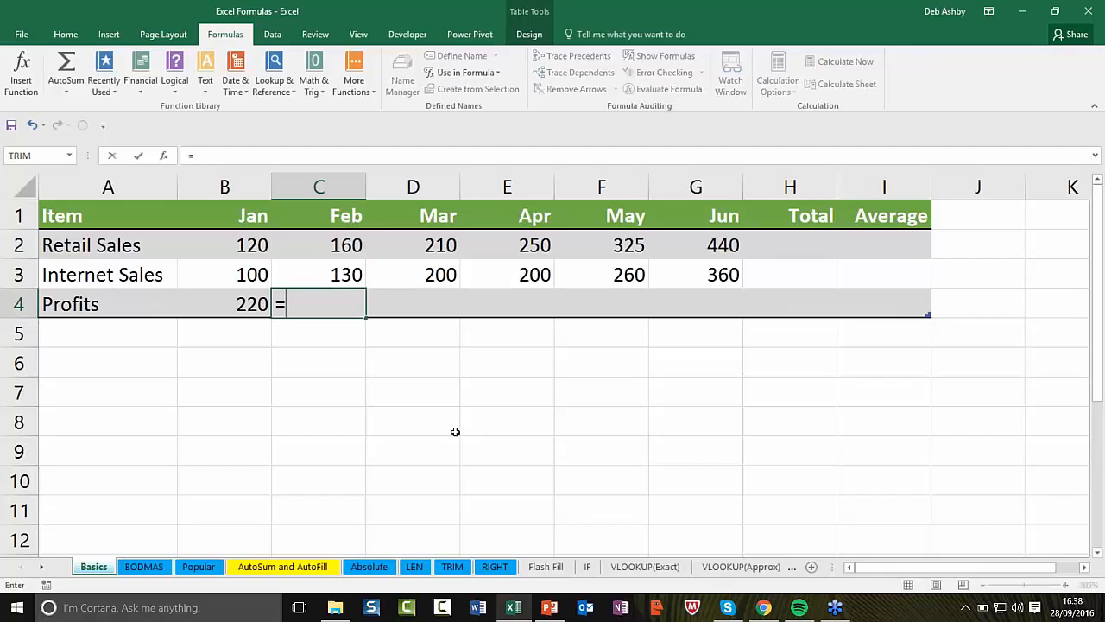
text(SUM)
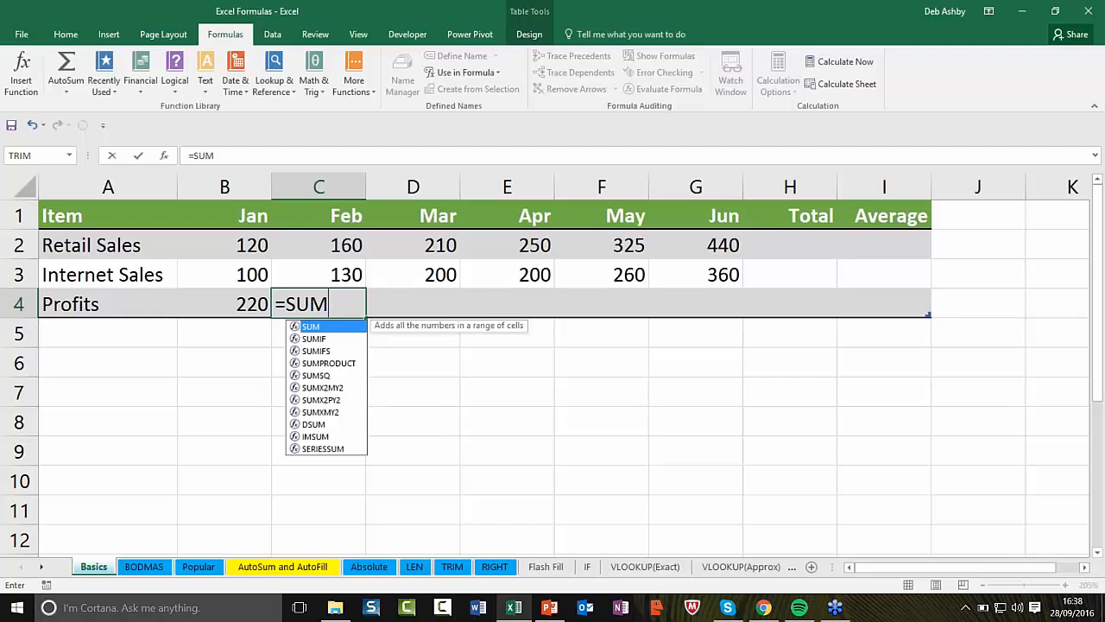
key(BackSpace)
key(BackSpace)
key(BackSpace)
key(BackSpace)
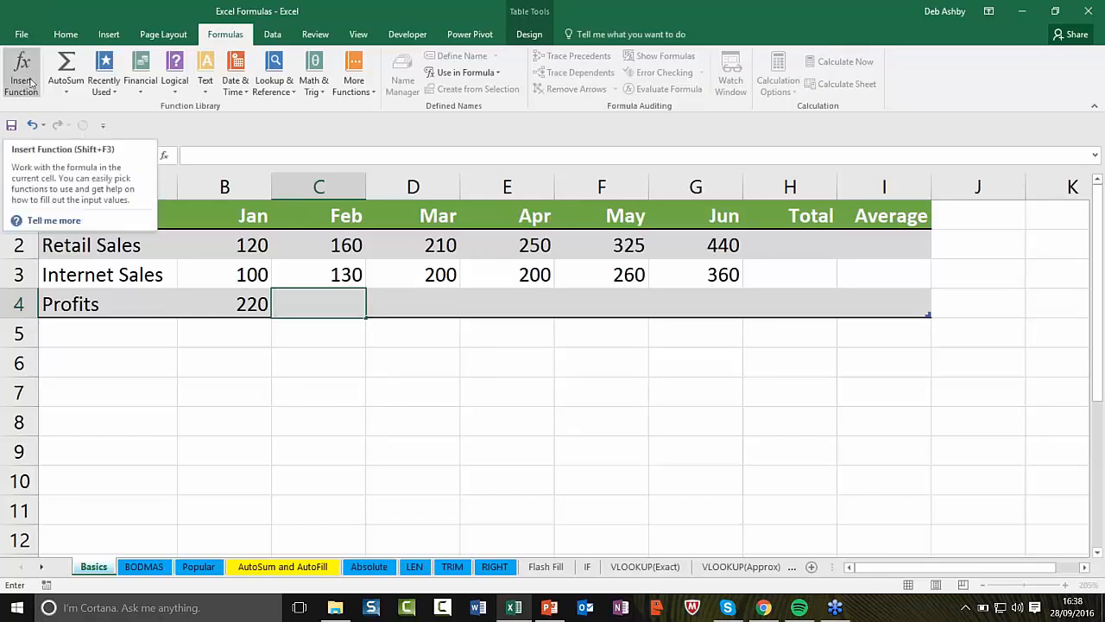
- Open Insert Function for the February profit cell C4 and search for SUM
click(23, 76)
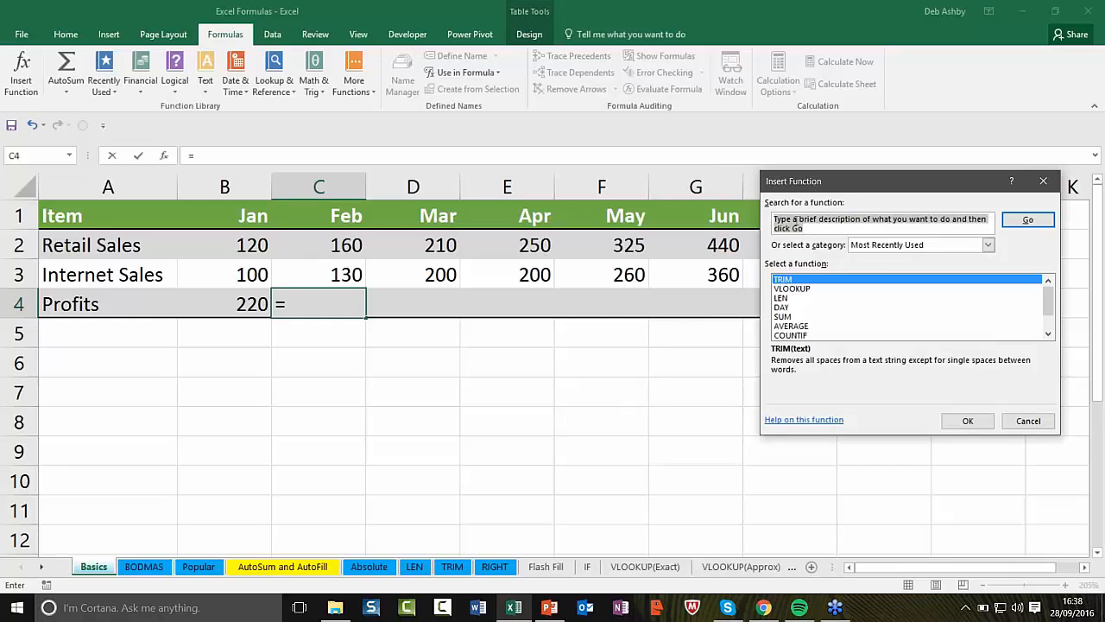
text(SUM)
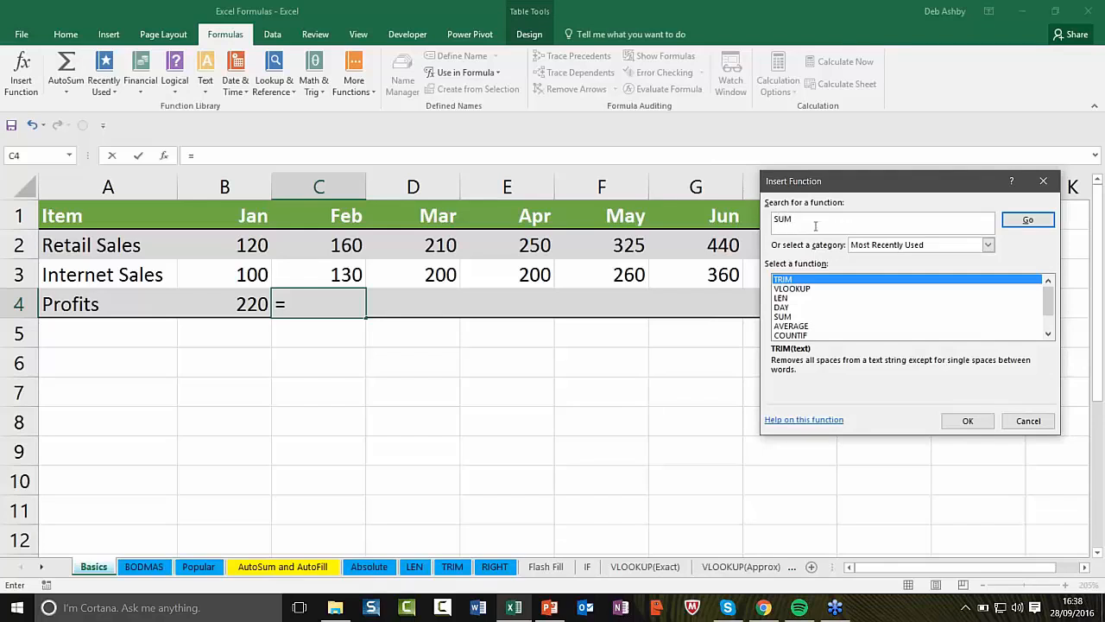
click(1029, 222)
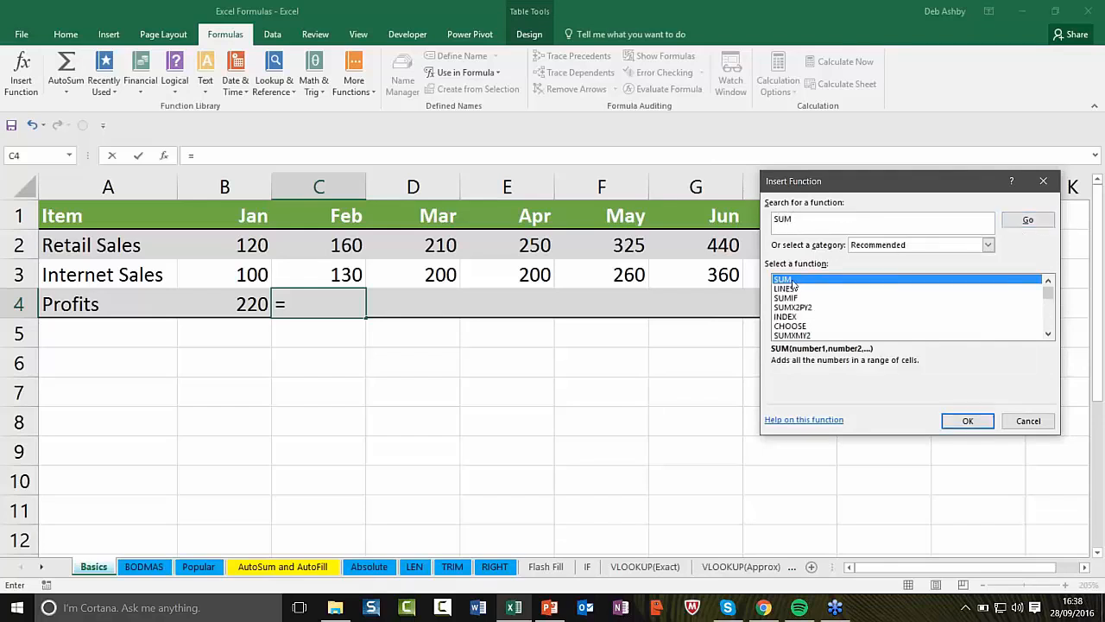
- Search for a function by the description "add totals", view the SUM entry's description, and dismiss the search without inserting anything
click(810, 218)
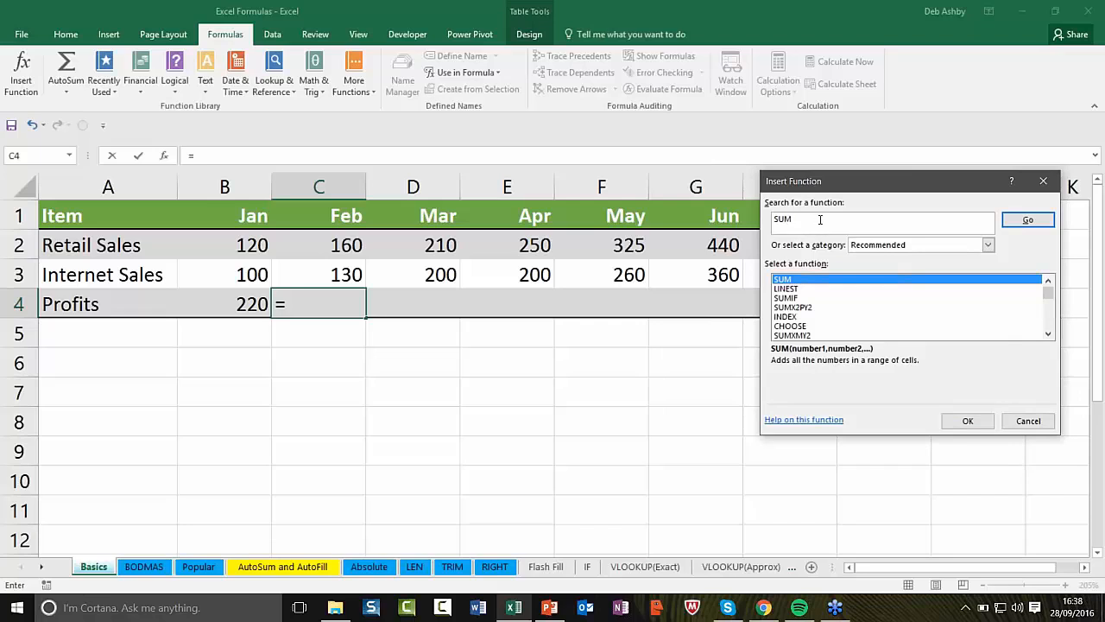
drag(820, 219, 761, 219)
key(BackSpace)
text(add totals)
click(1027, 219)
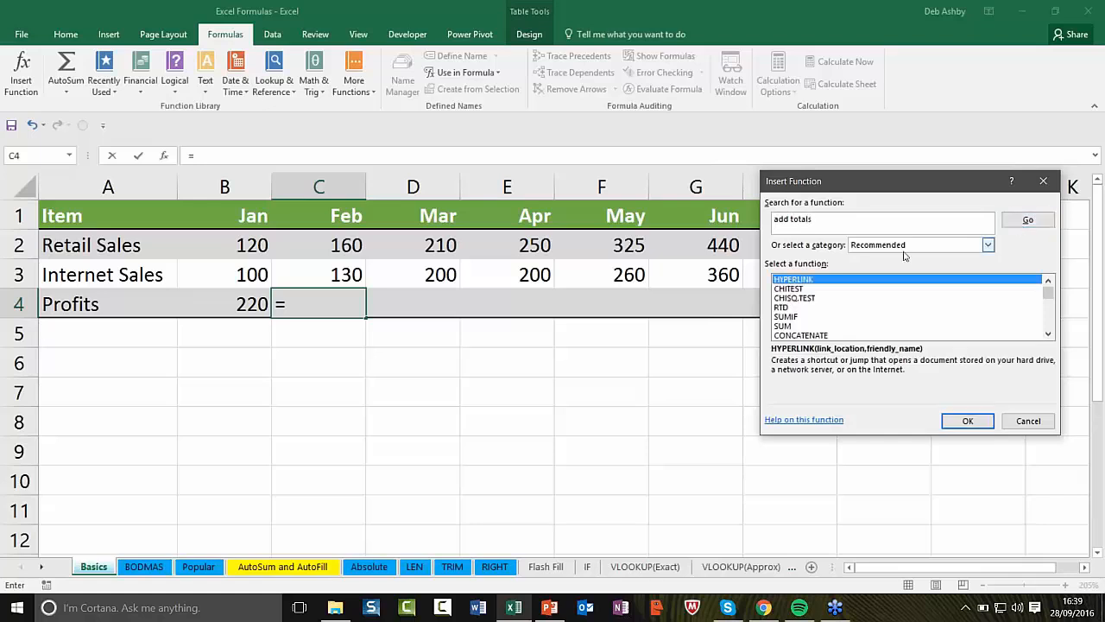
click(787, 327)
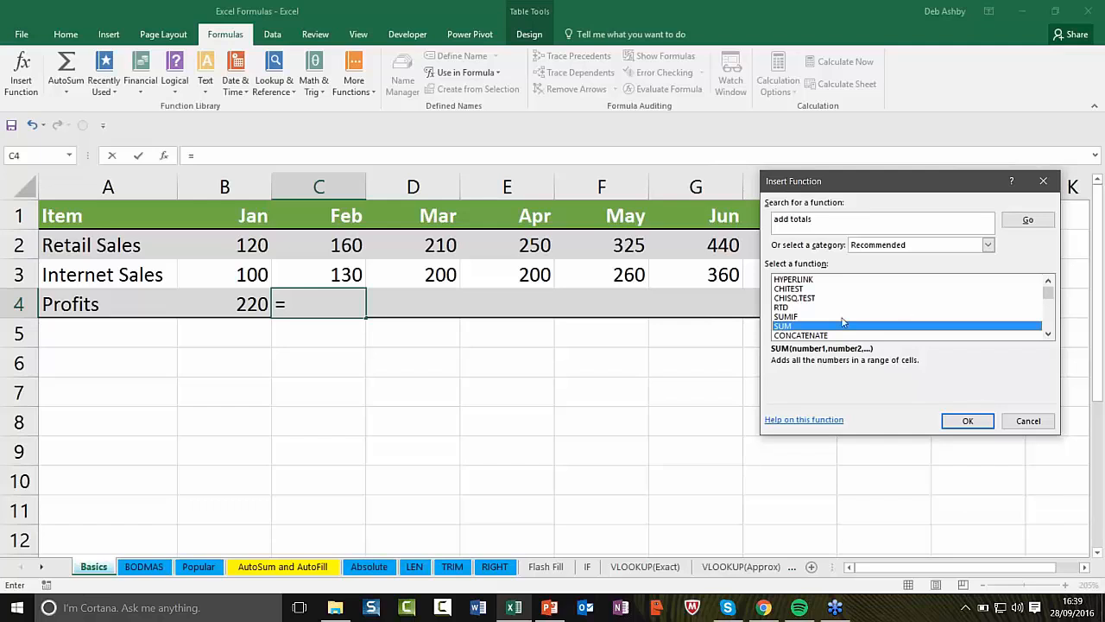
click(1027, 423)
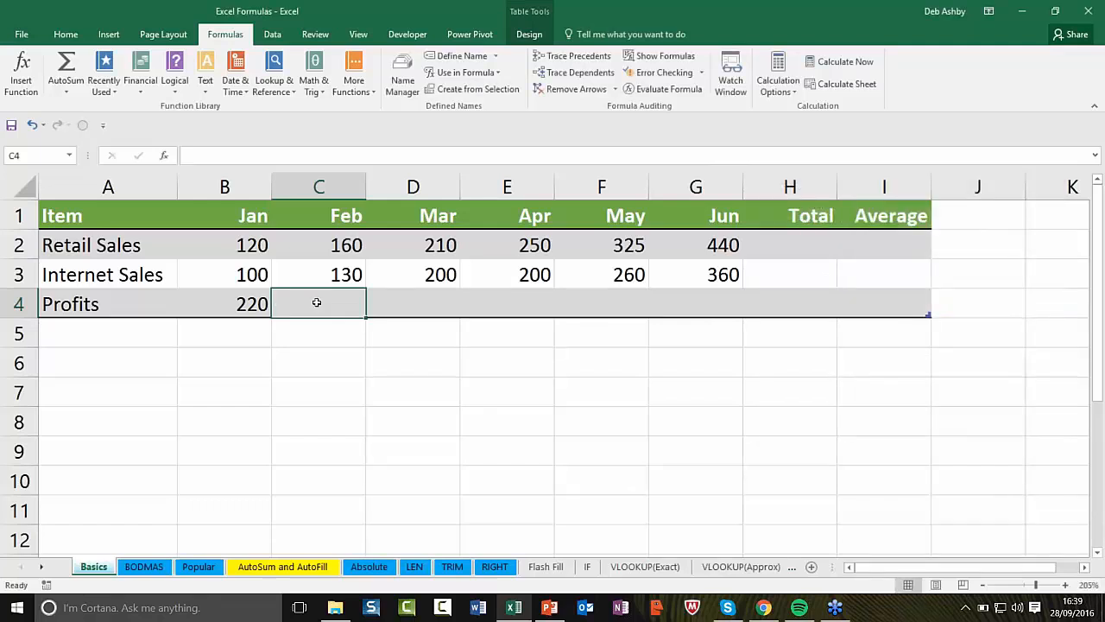
- Calculate the February profit in C4 with the formula =SUM(C2:C3)
text(=SUM)
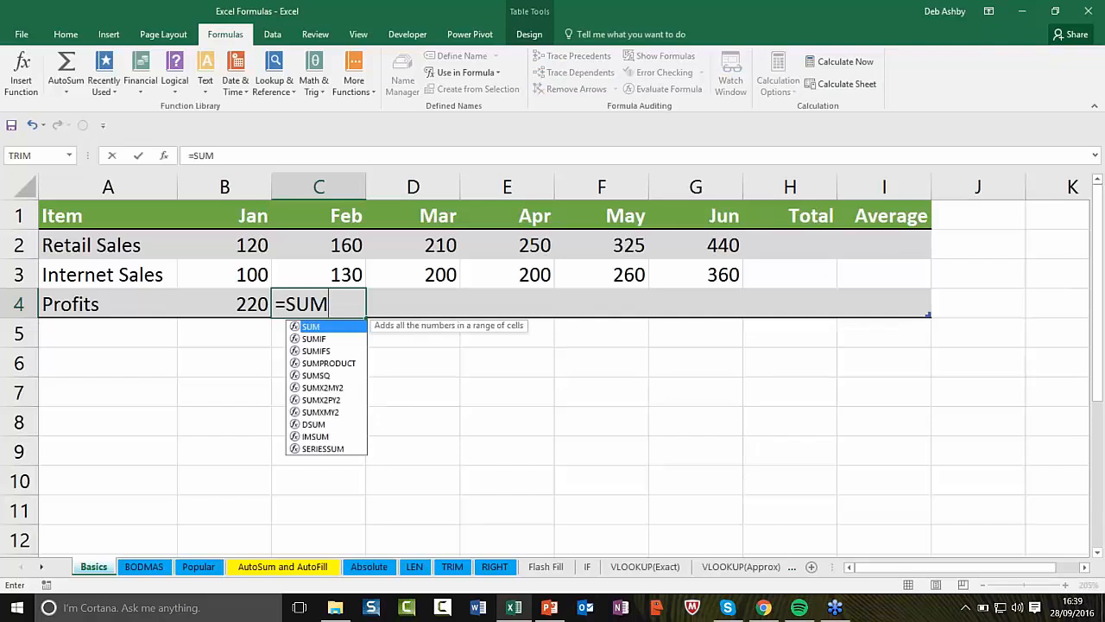
text(()
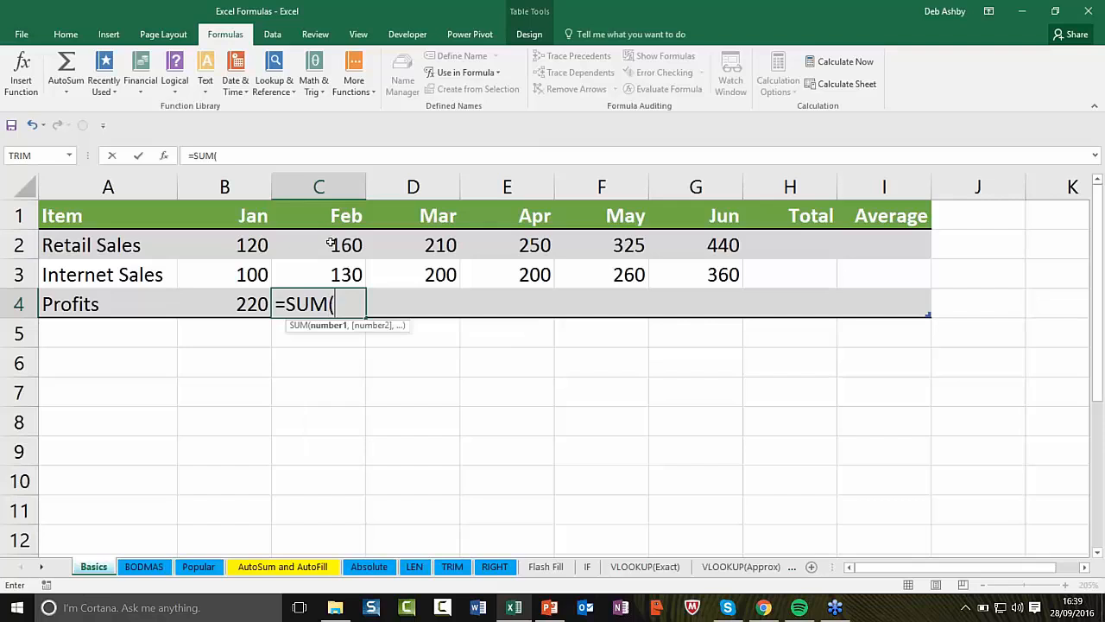
drag(331, 243, 331, 275)
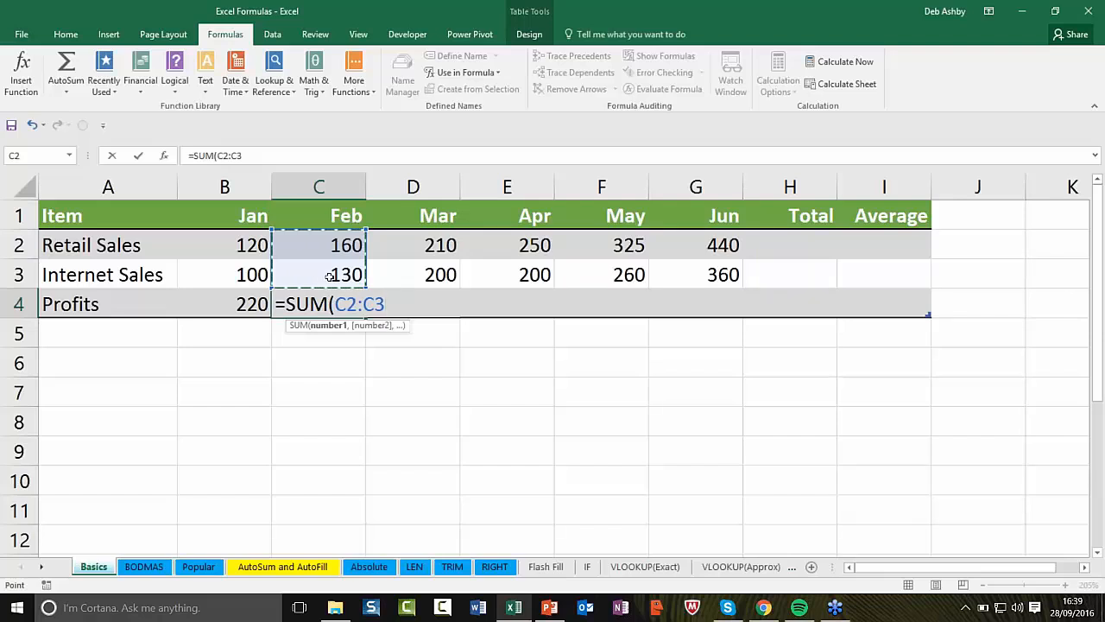
text())
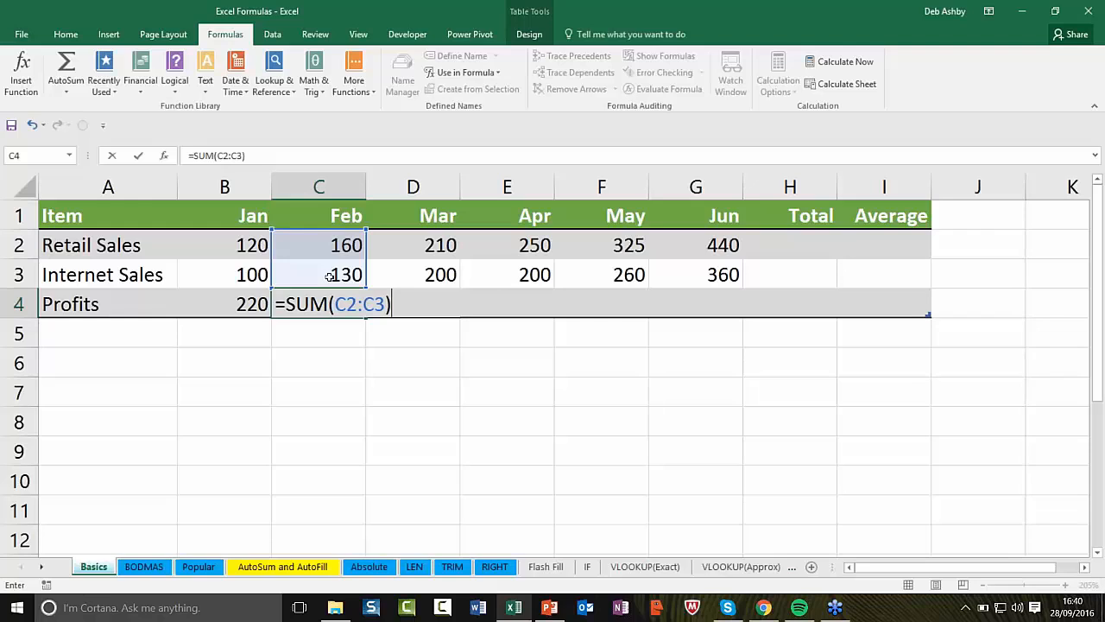
key(Return)
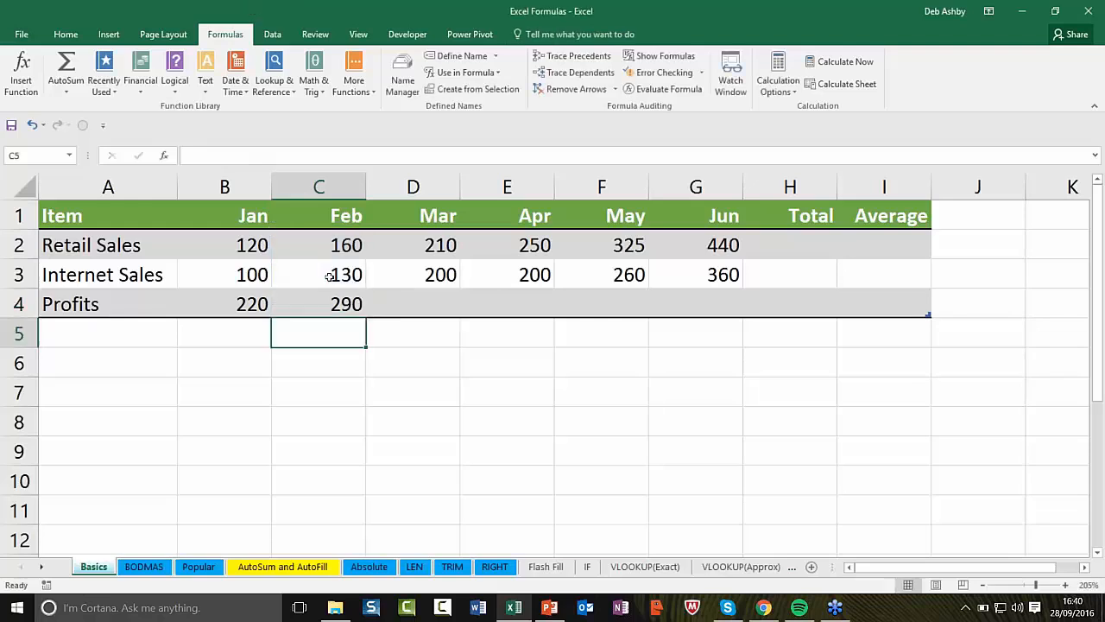
- Compare the February profit formula in C4 with the January profit formula in B4
click(287, 304)
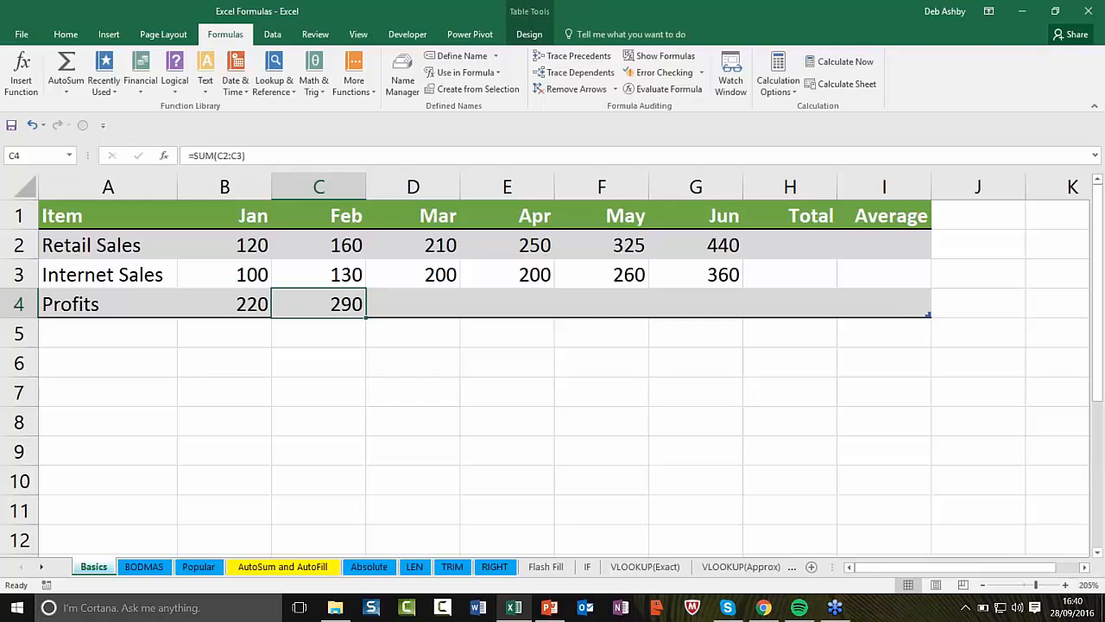
click(223, 304)
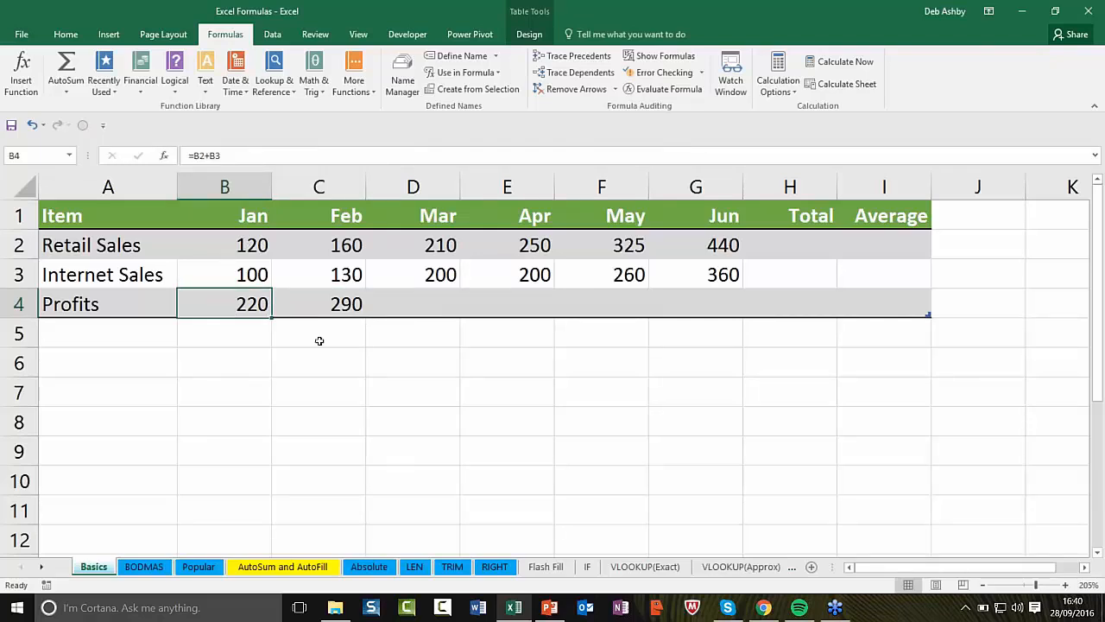
click(335, 306)
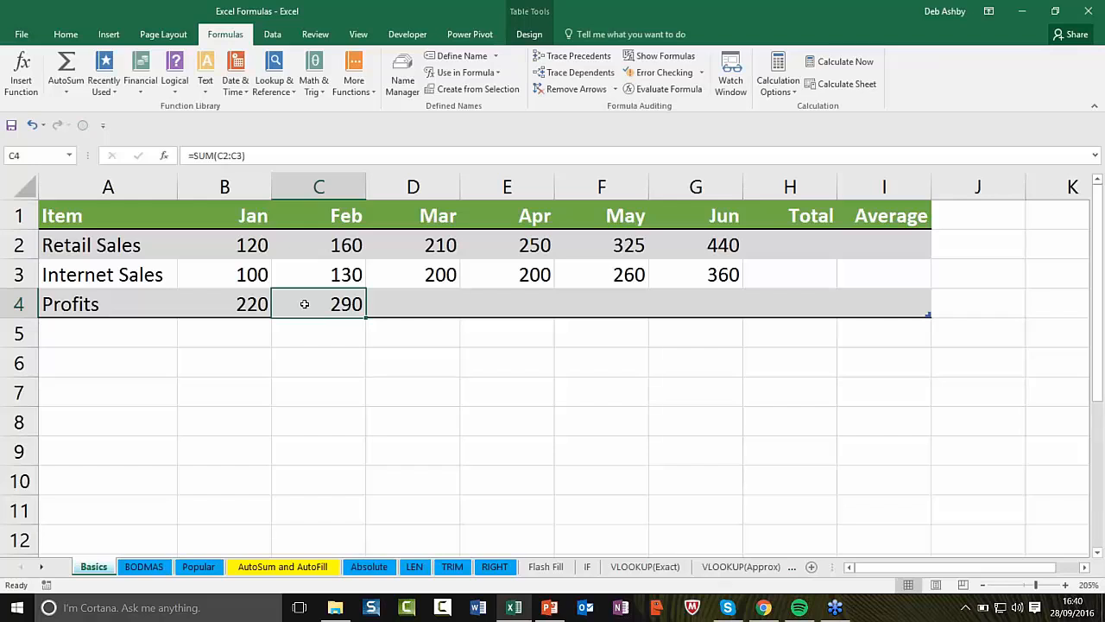
- Fill the February profit formula from C4 across to June in G4 and undo the fill
click(434, 306)
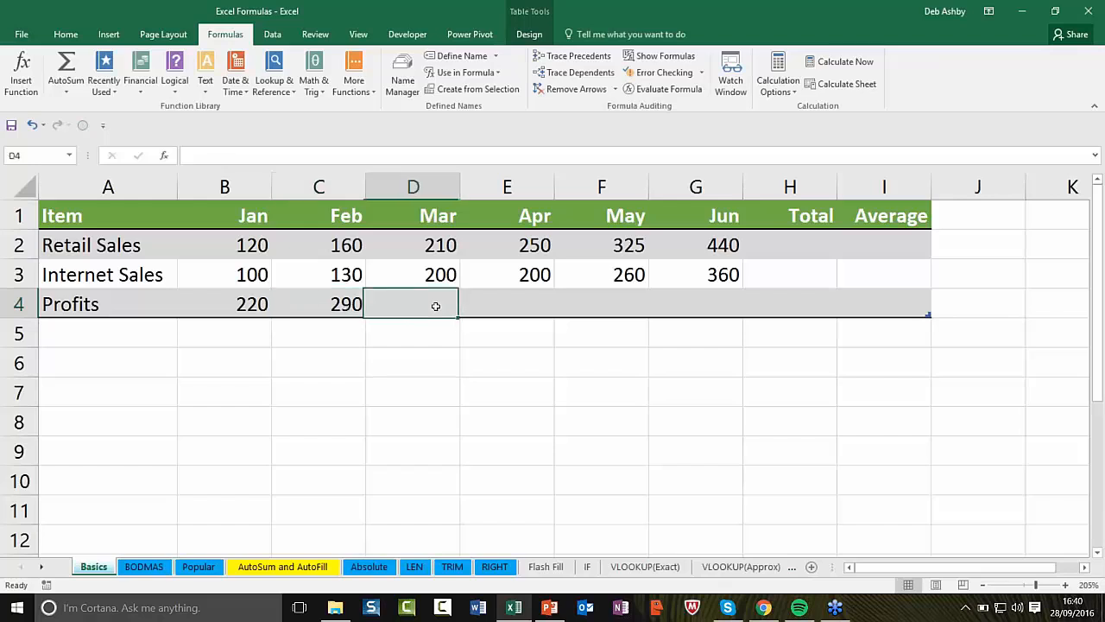
click(525, 301)
click(610, 301)
click(730, 308)
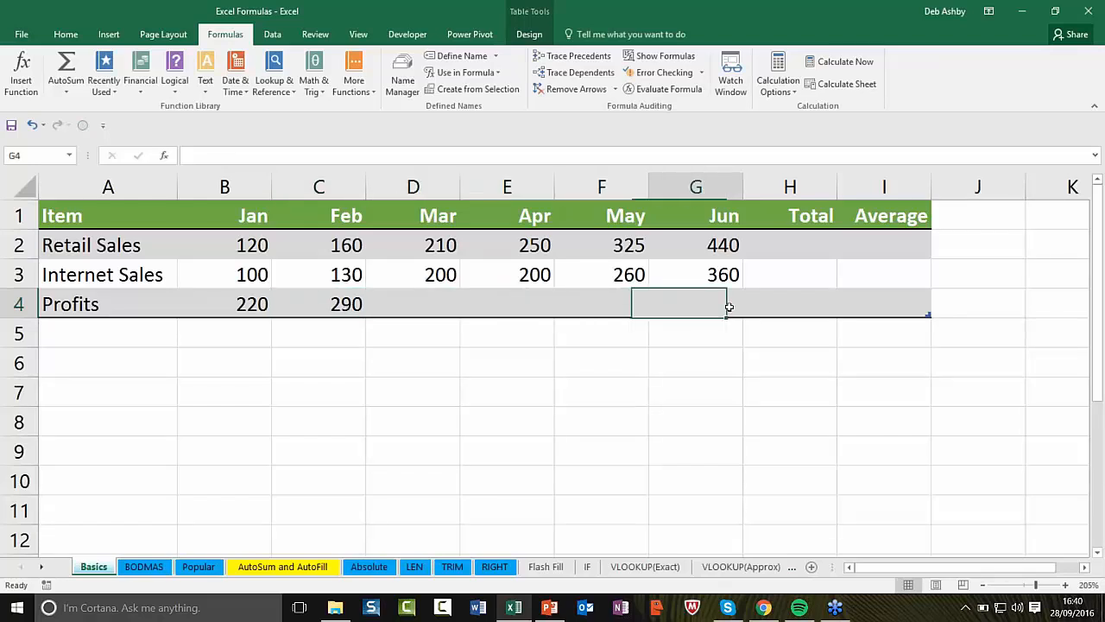
click(326, 314)
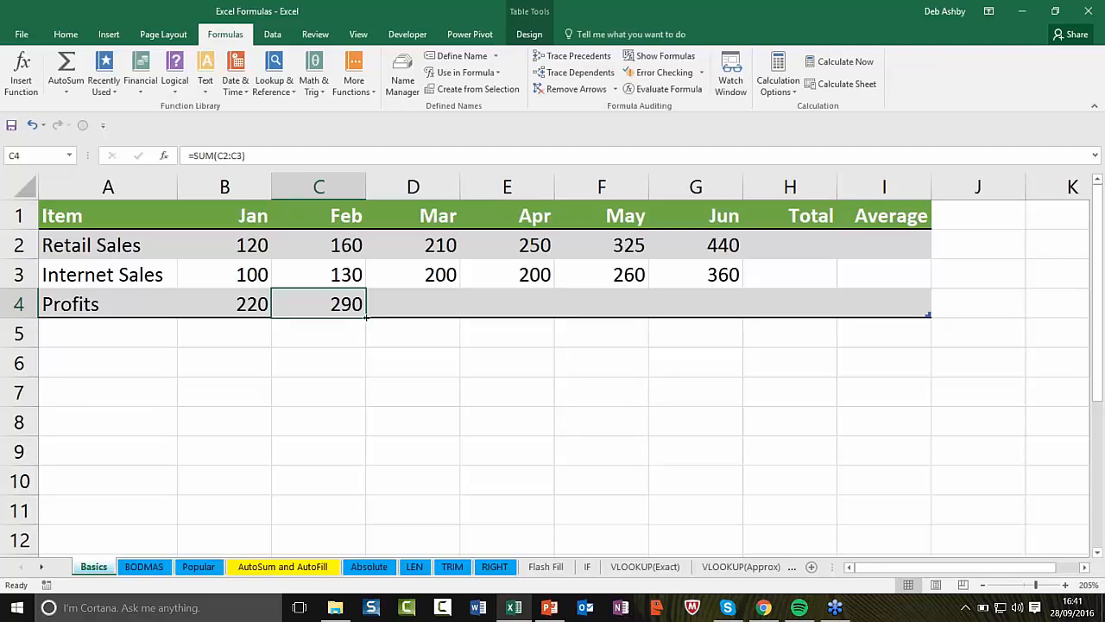
drag(365, 317, 728, 313)
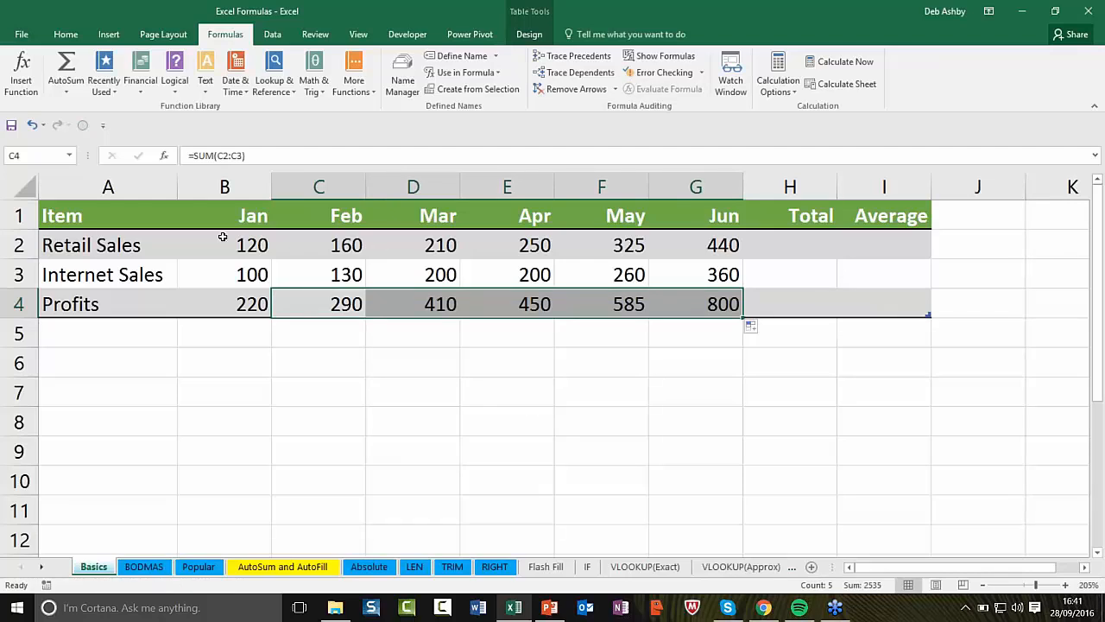
click(32, 125)
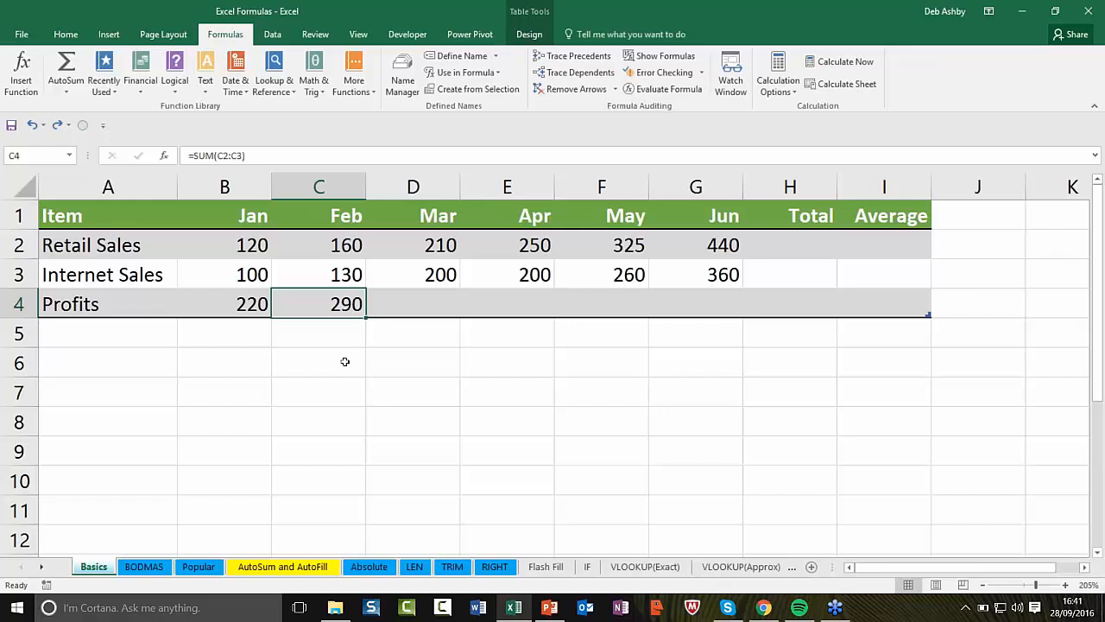
- Copy the February profit formula from C4 across March to June, ending in G4
click(367, 319)
drag(366, 317, 748, 321)
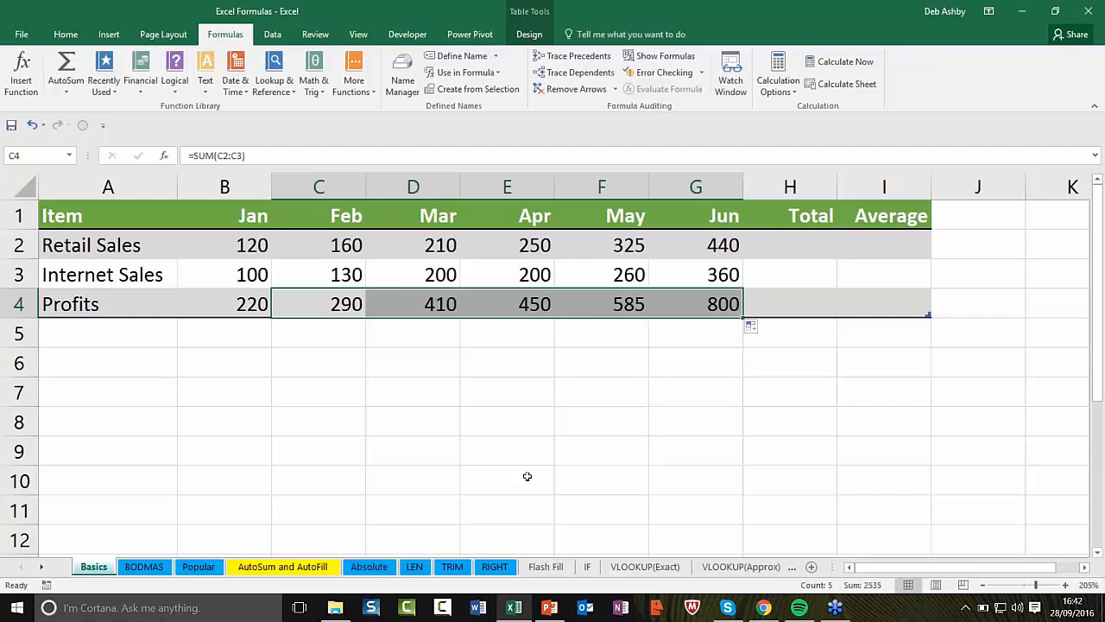
click(327, 430)
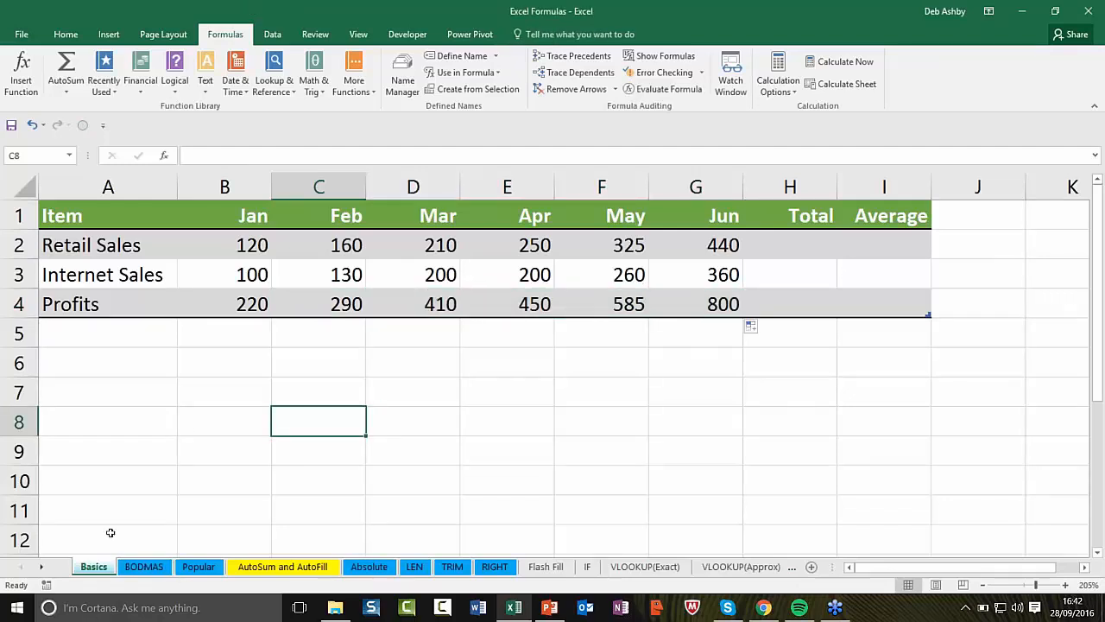
- Open the BODMAS sheet and examine the sales table and the order-of-operations list beneath it
click(144, 568)
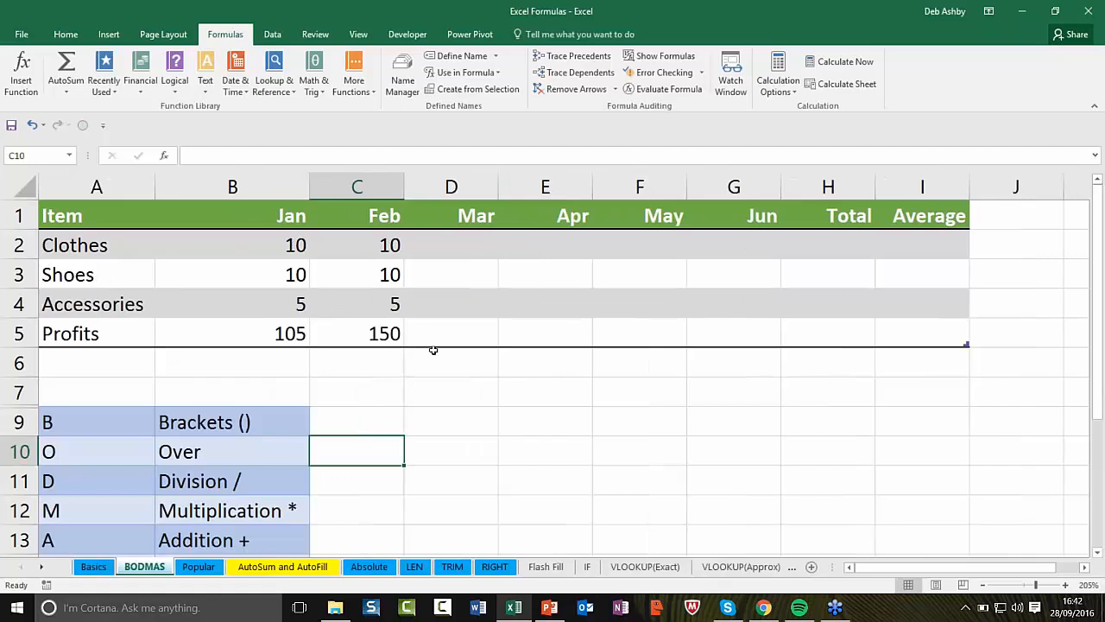
click(527, 421)
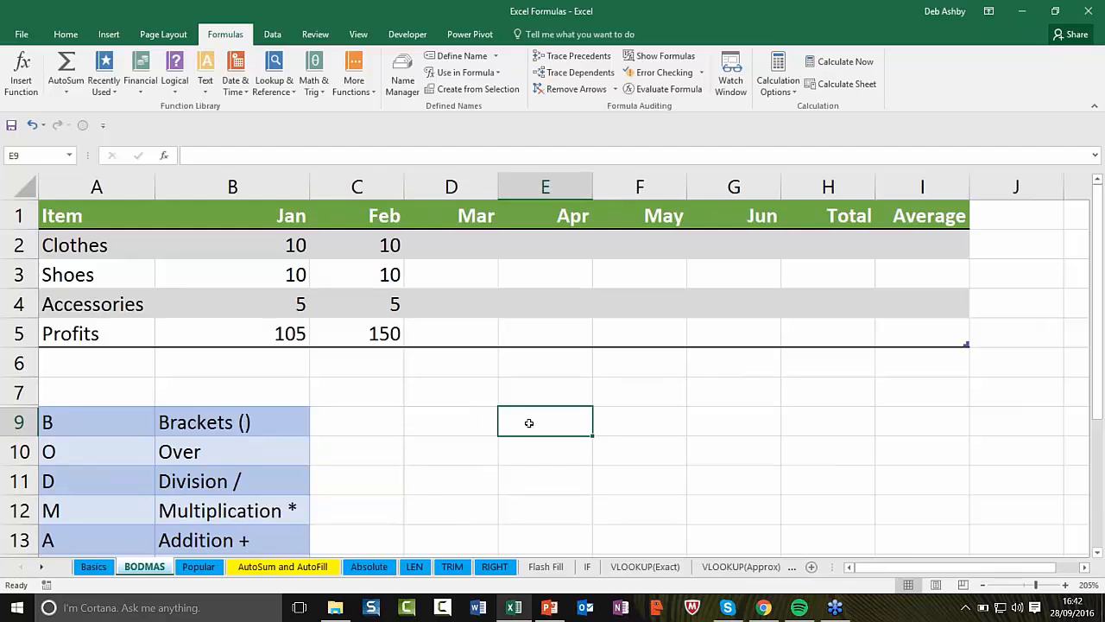
scroll(529, 422, down, 1)
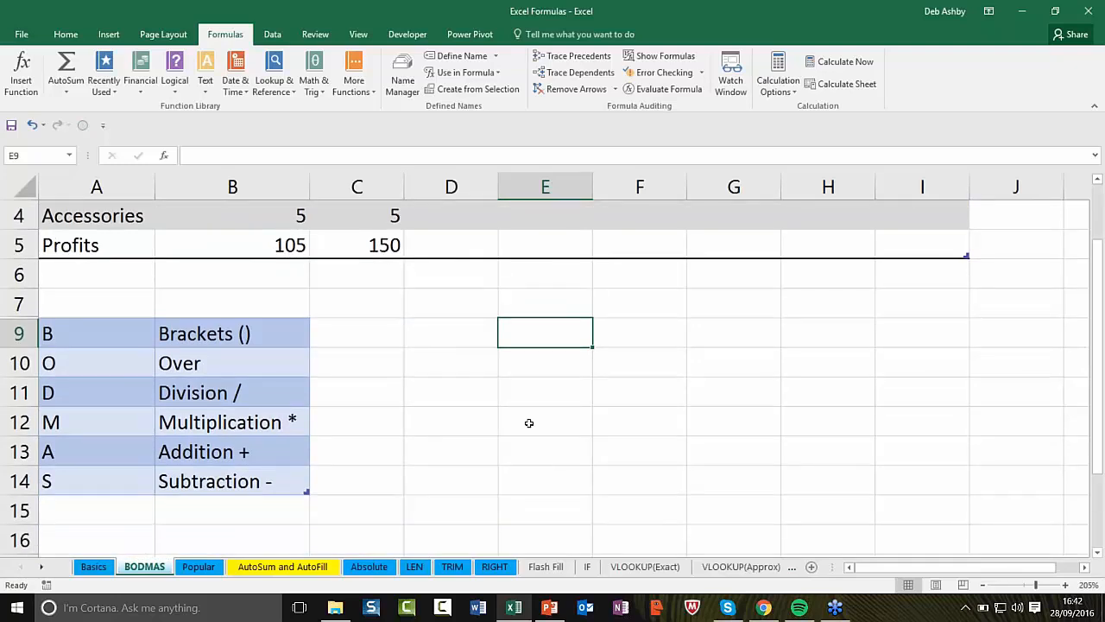
scroll(528, 422, up, 1)
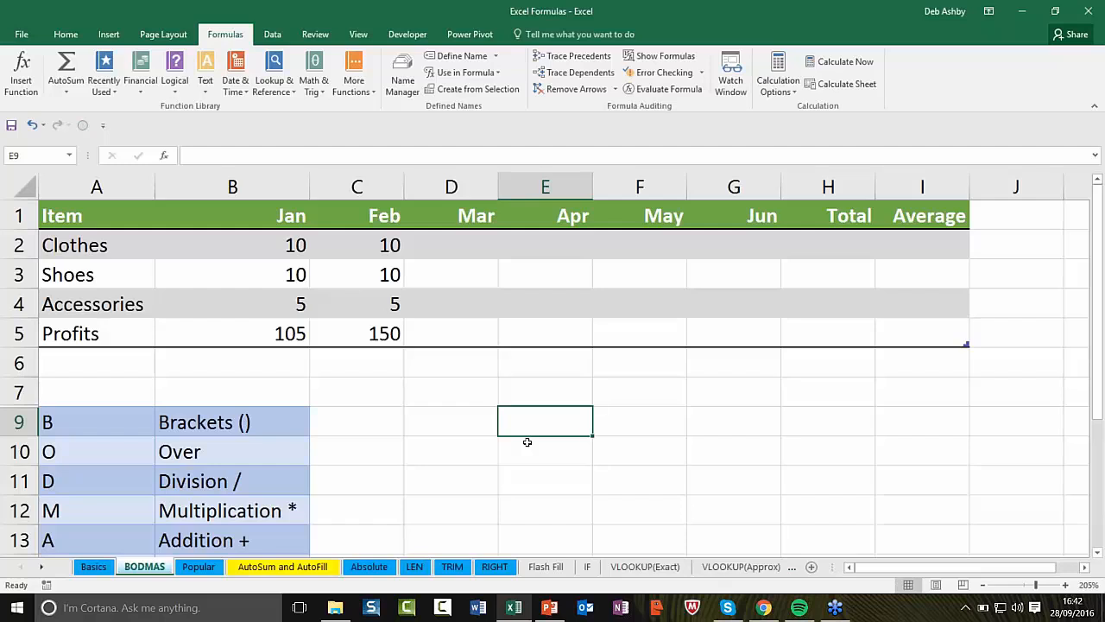
scroll(527, 442, down, 2)
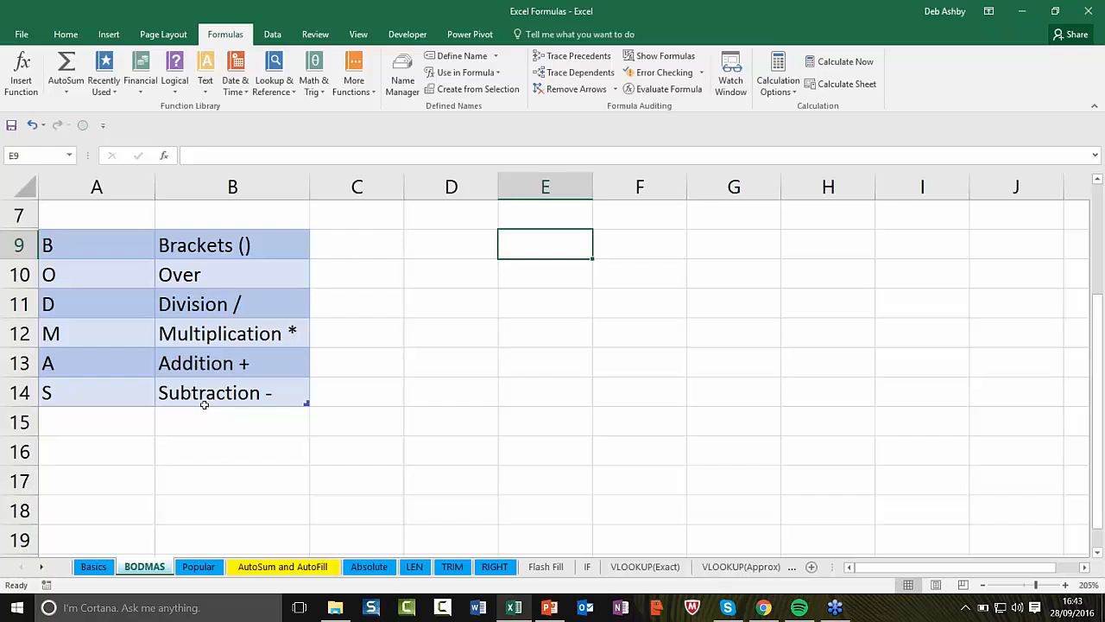
scroll(204, 404, up, 2)
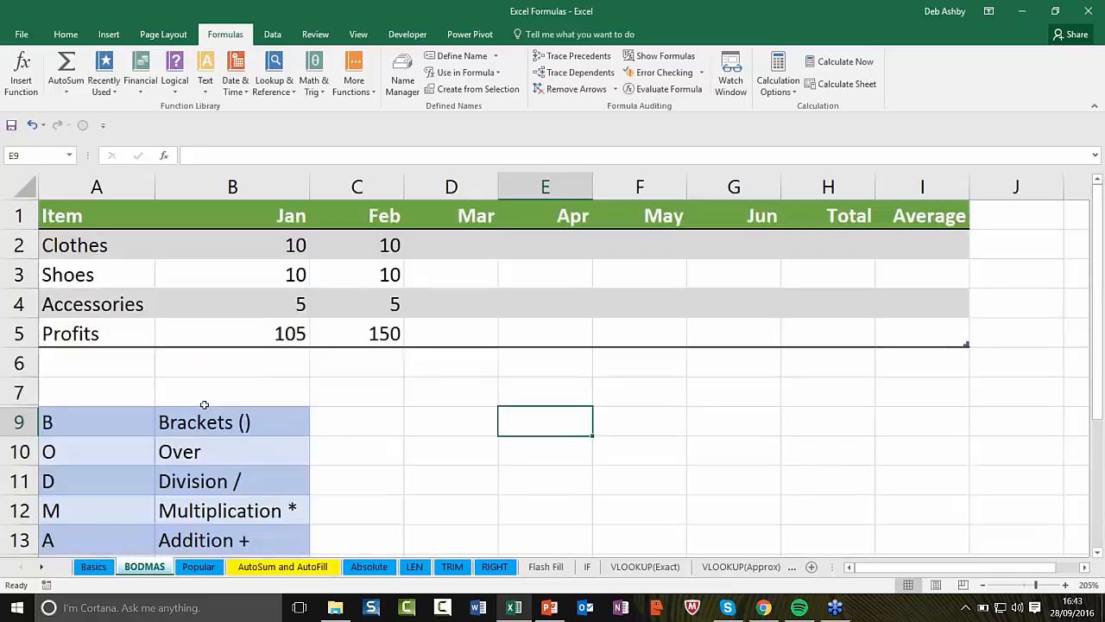
scroll(204, 406, down, 1)
scroll(203, 406, up, 1)
- Enter the formula =B2*B3+B4 in cell D9 beside the order-of-operations list
click(430, 431)
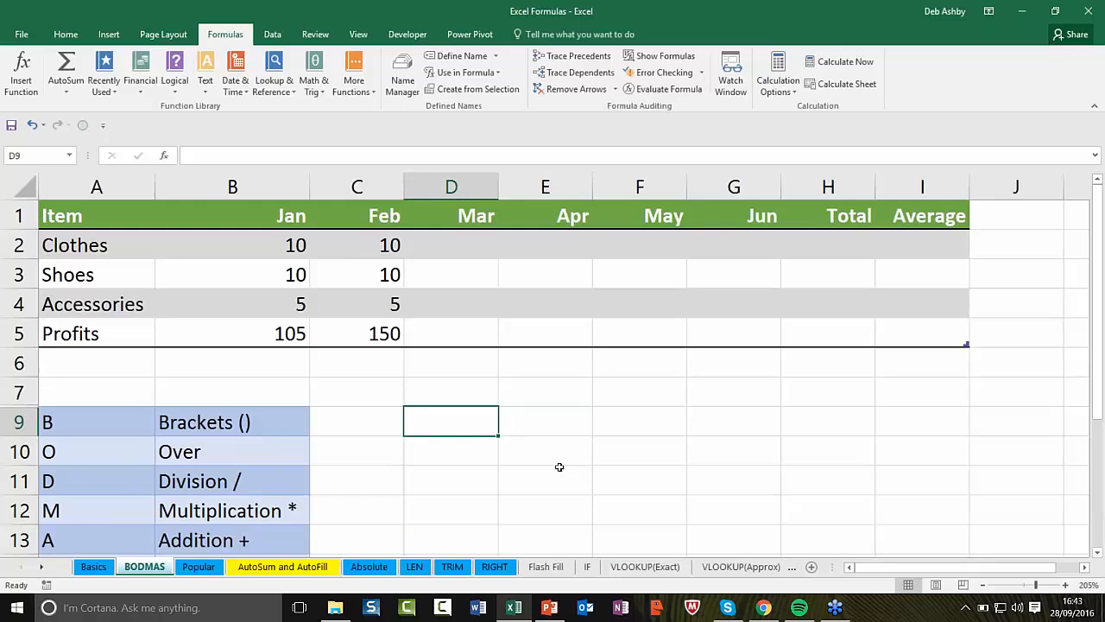
text(=B)
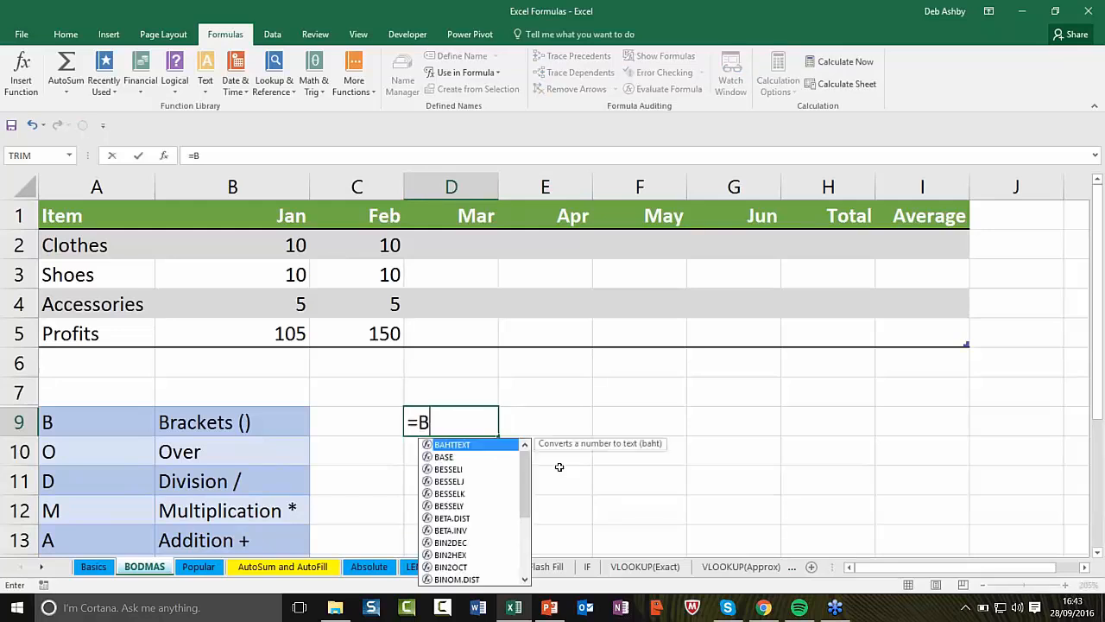
text(")
key(BackSpace)
text(2)
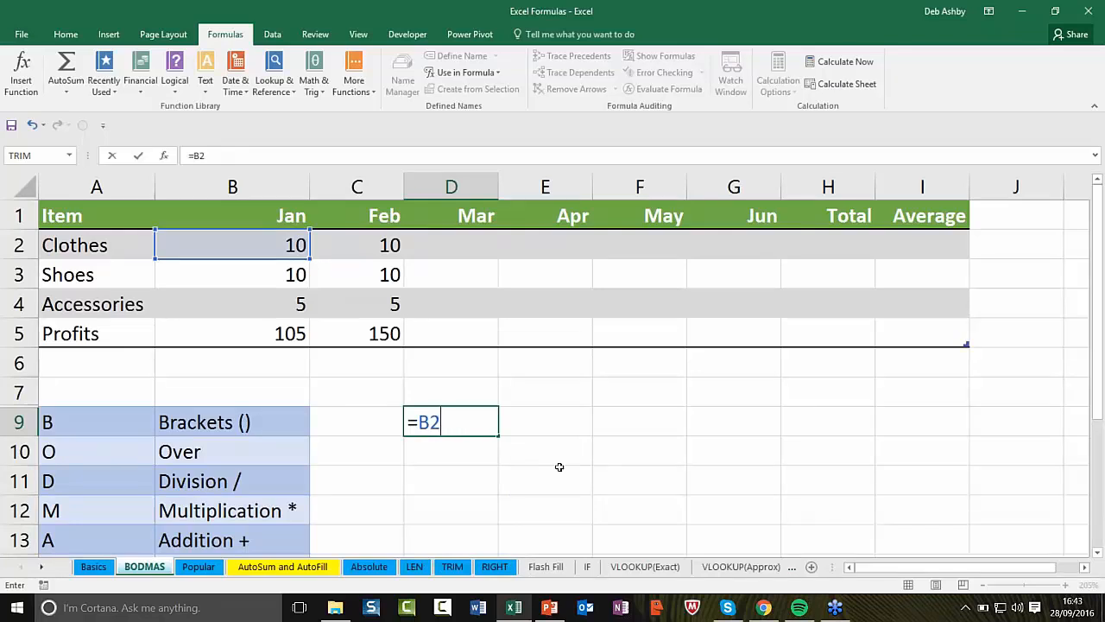
text(*B3)
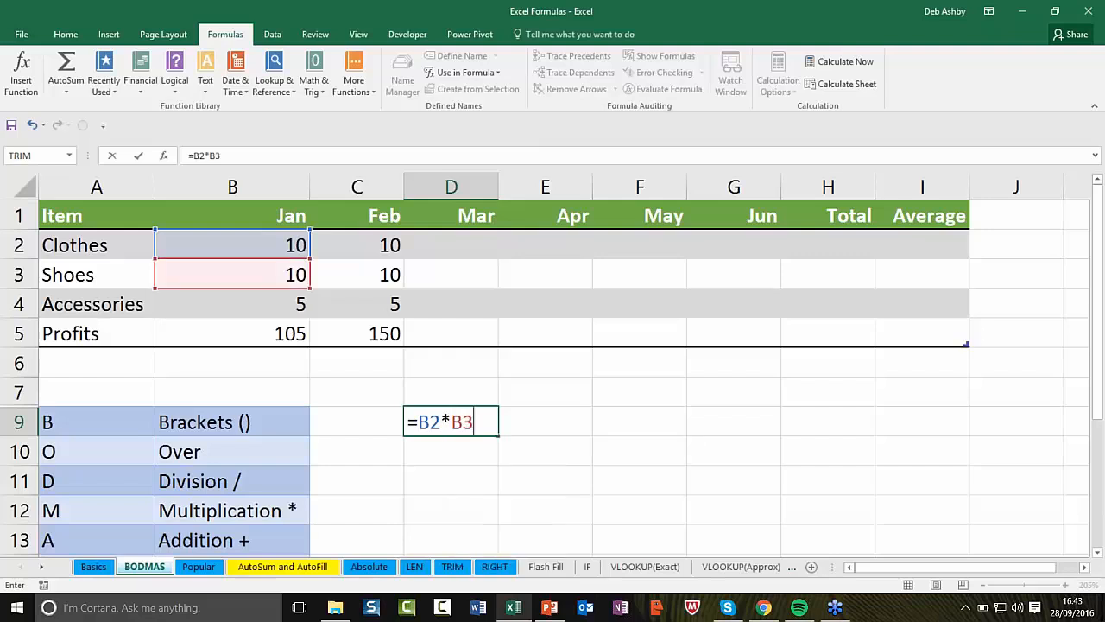
text(+B)
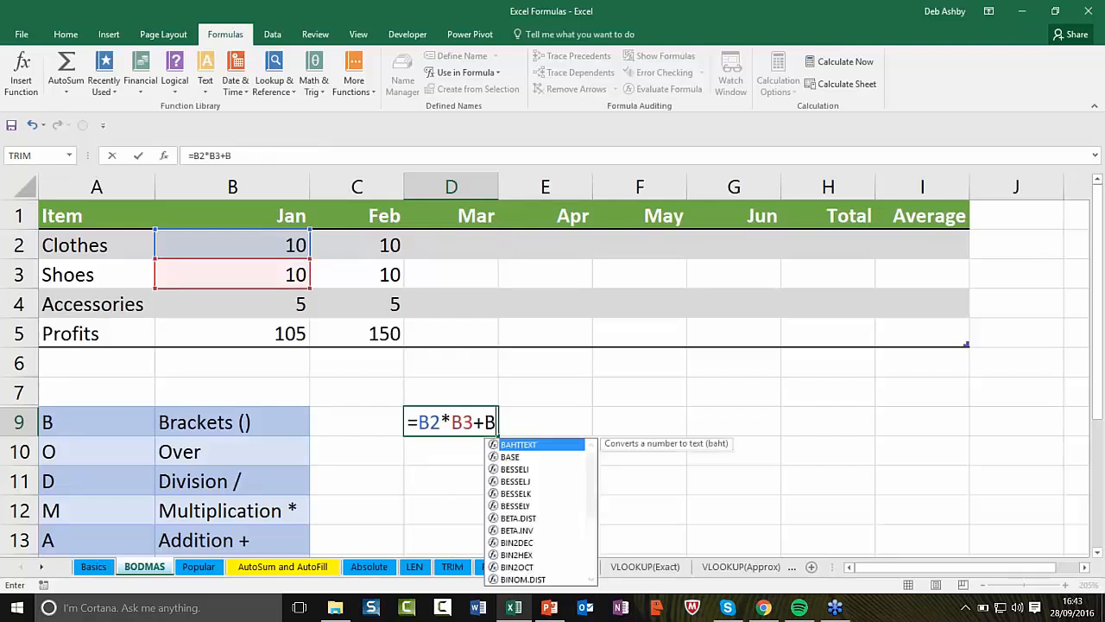
text(4)
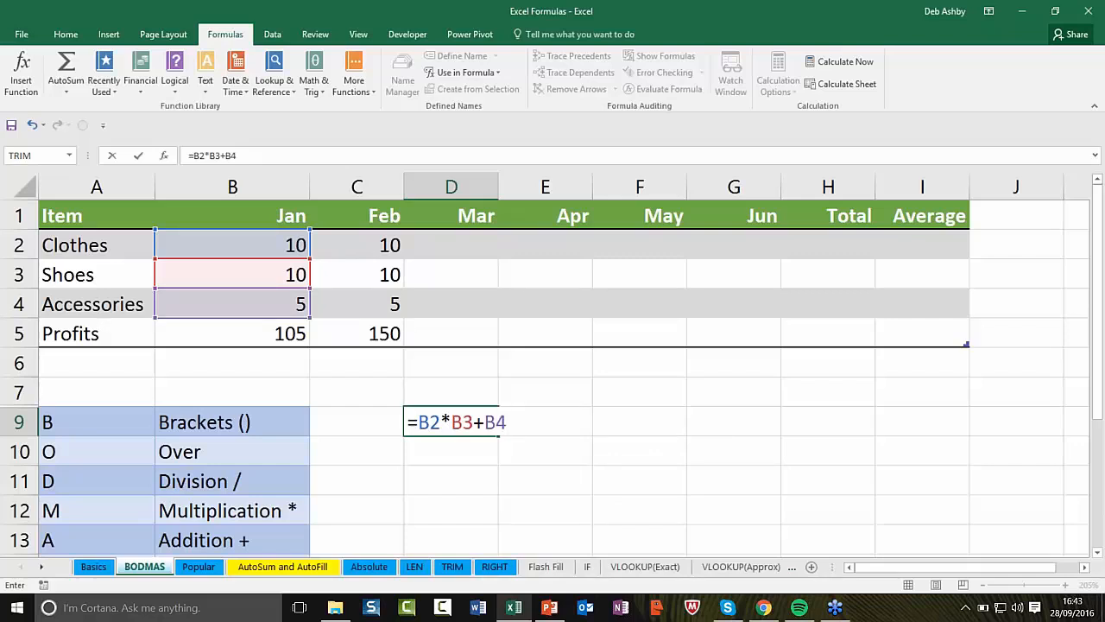
key(Return)
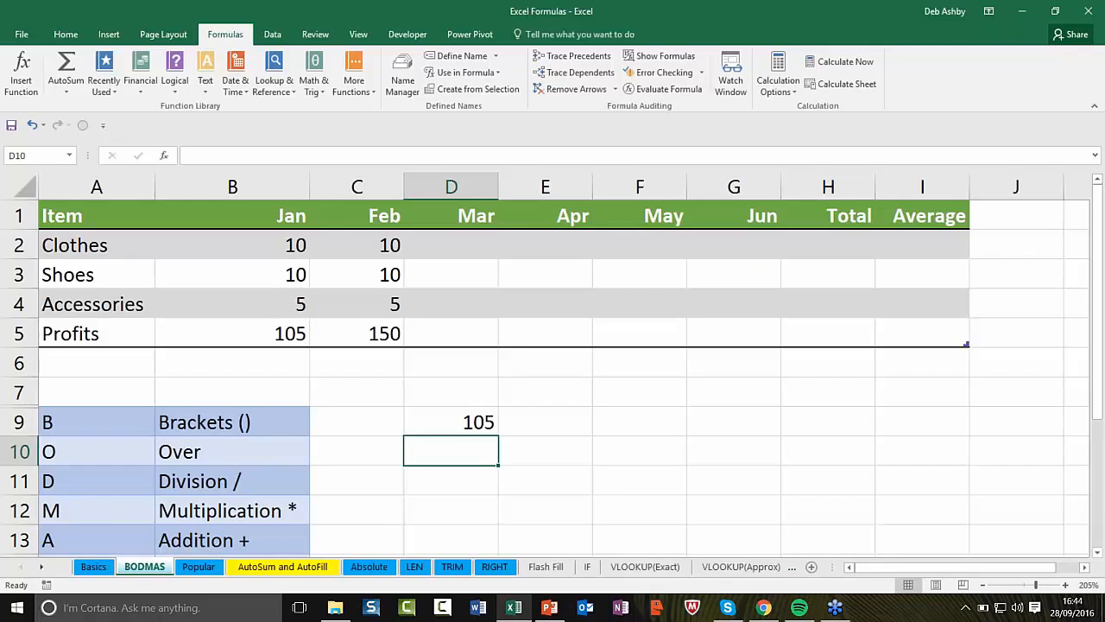
- Open the formula in D9 to examine its multiplication and addition parts, and close it unchanged
click(469, 421)
double_click(467, 422)
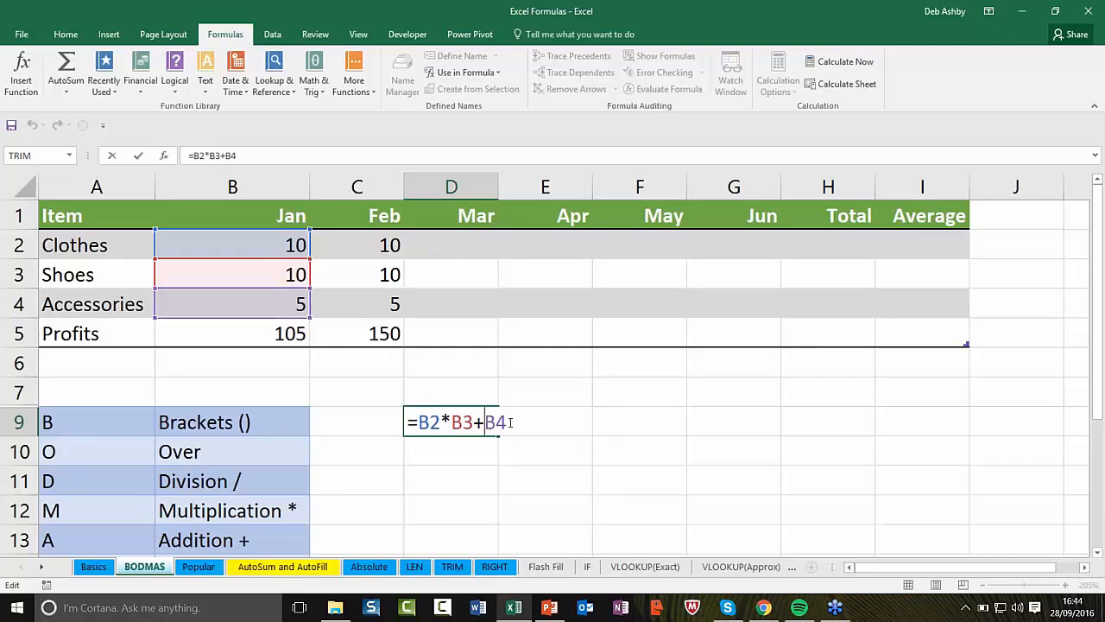
key(Return)
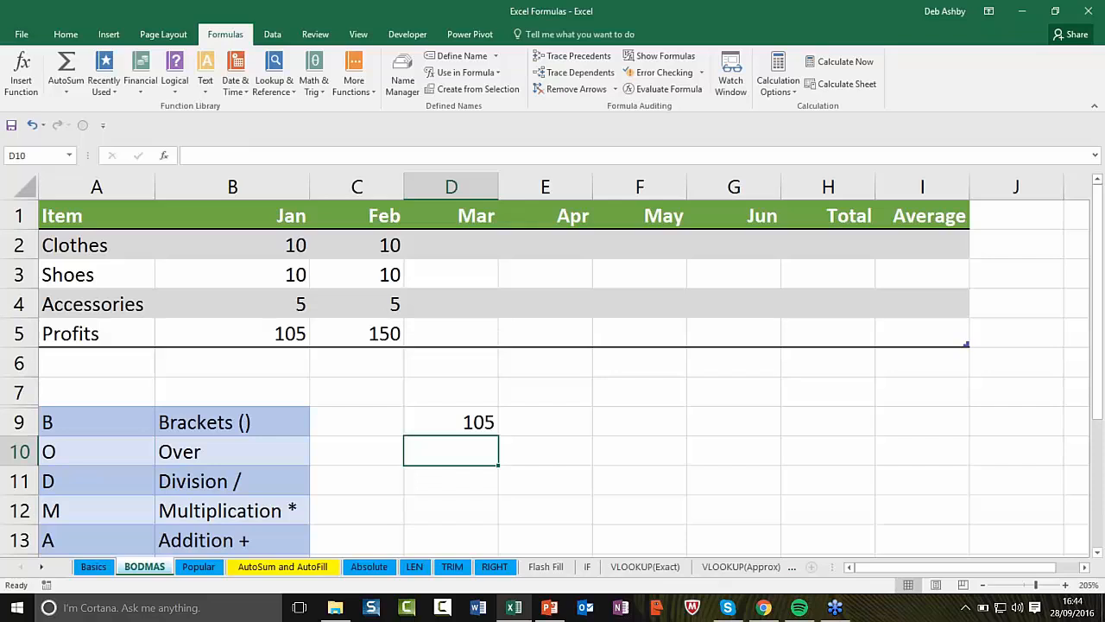
- Enter the formula =B2*(B3+B4) in cell D10, with brackets around the addition
text(=)
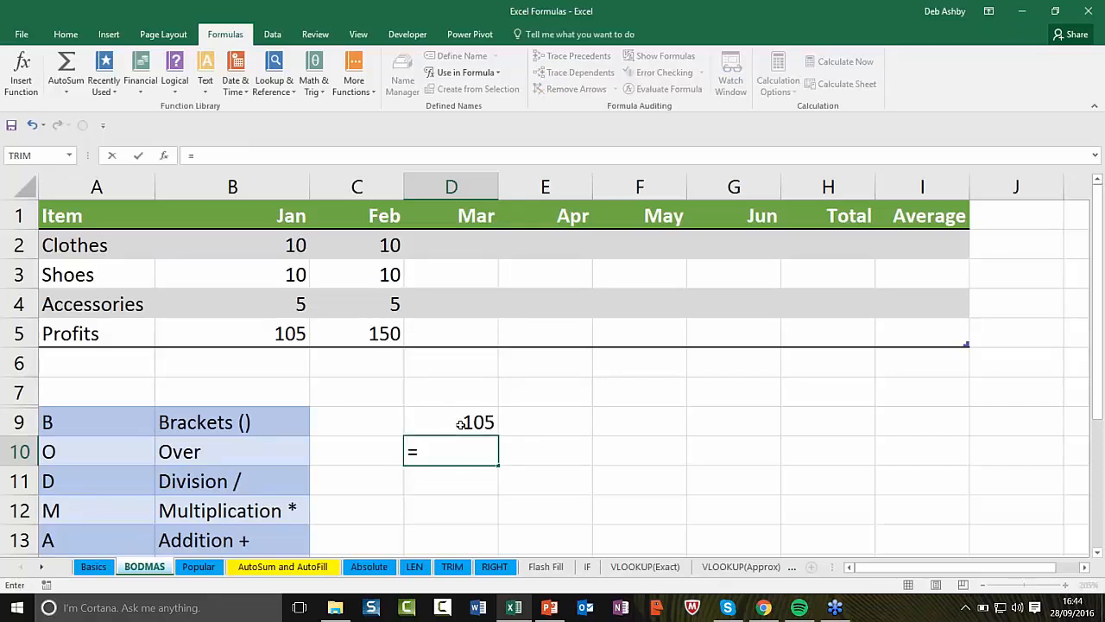
text(B2)
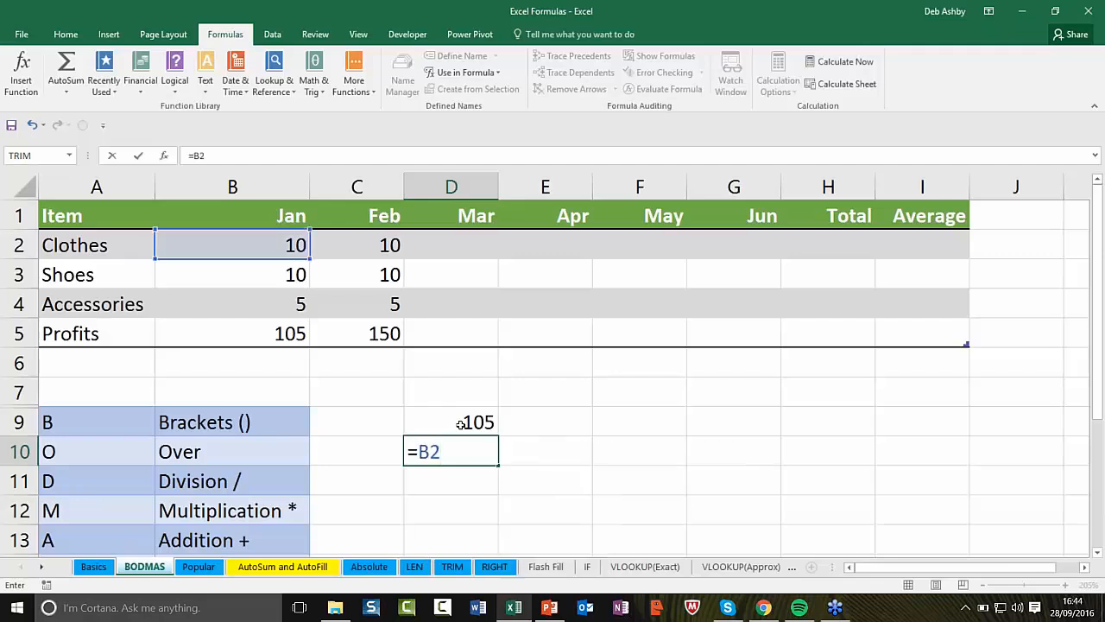
text(*(B)
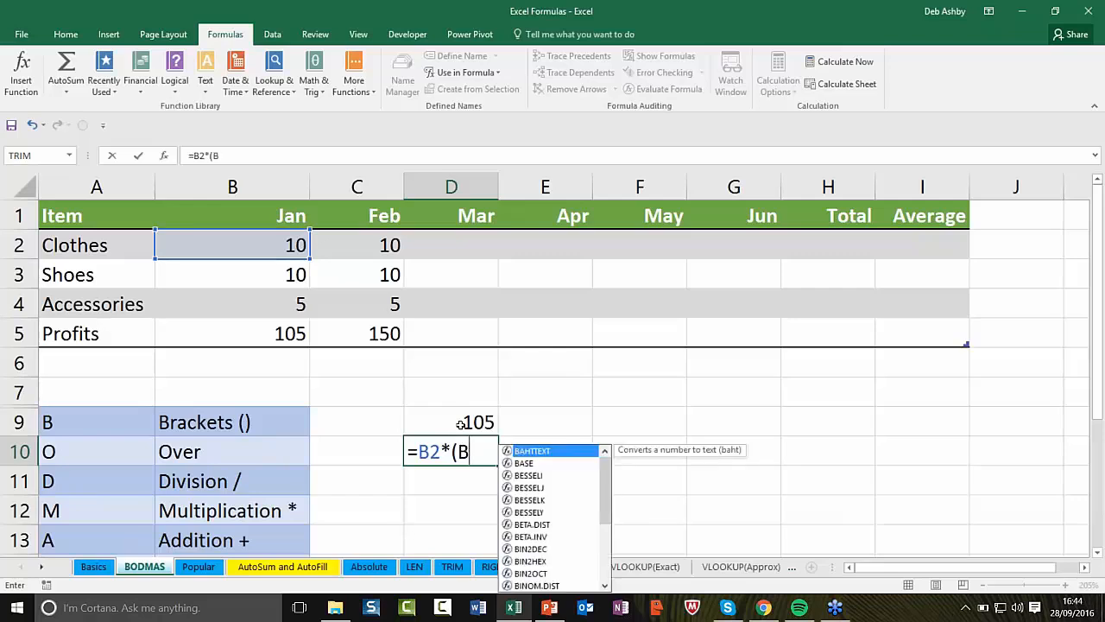
text(3+B4))
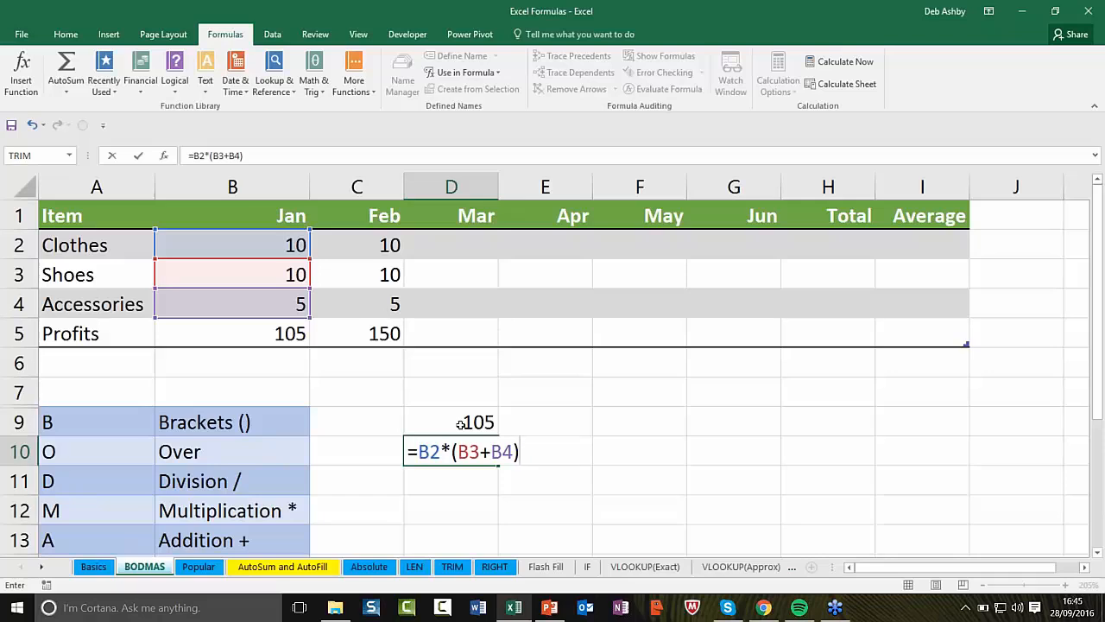
key(Return)
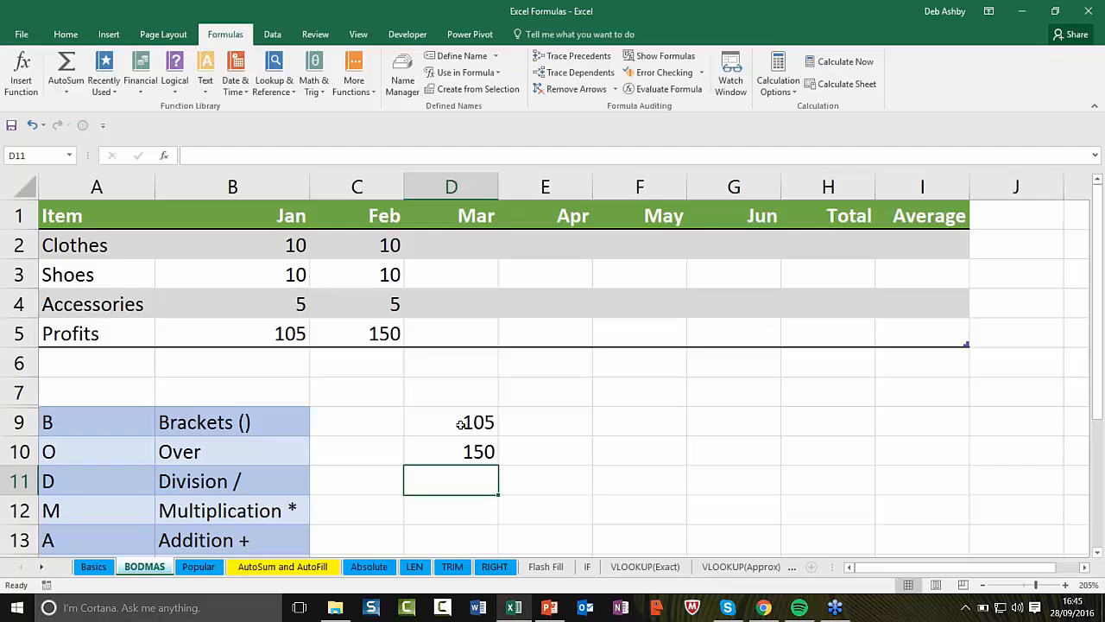
scroll(461, 422, down, 3)
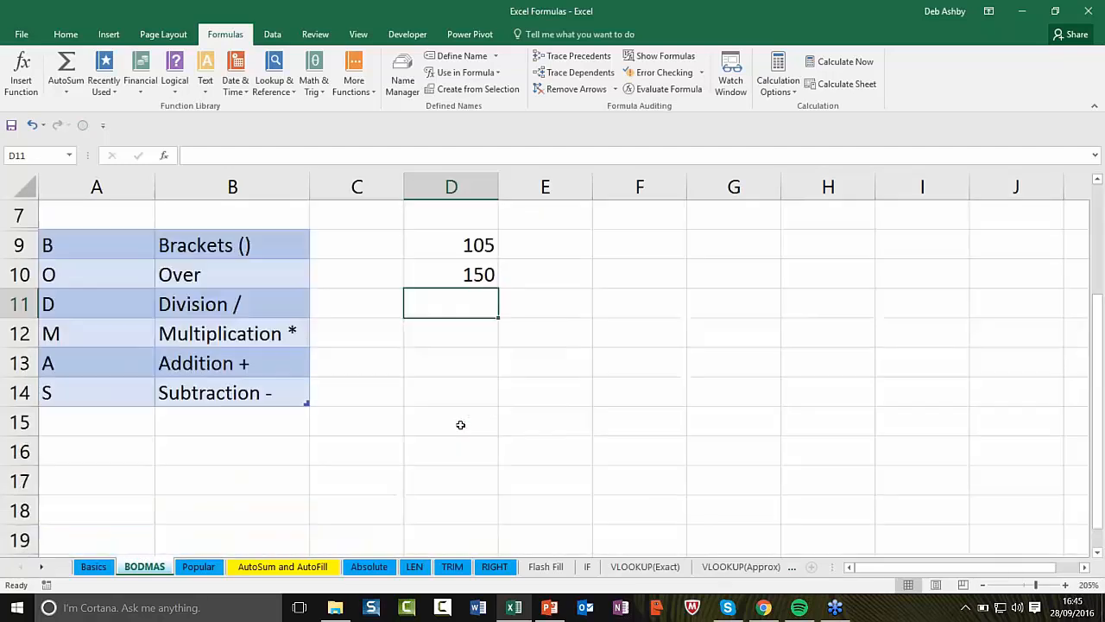
scroll(461, 423, up, 2)
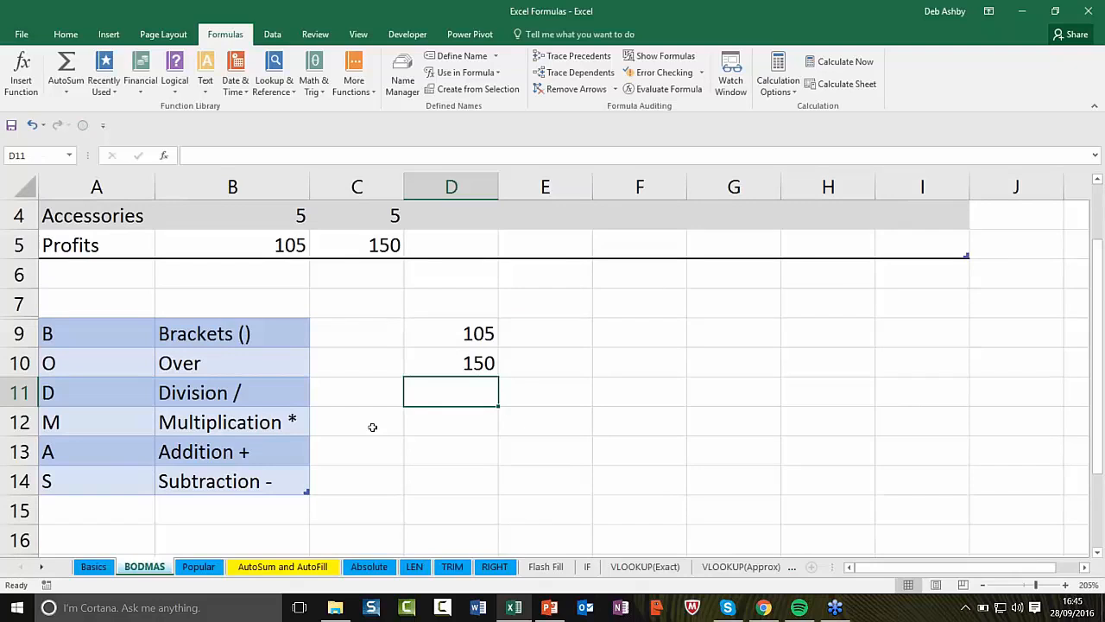
click(393, 485)
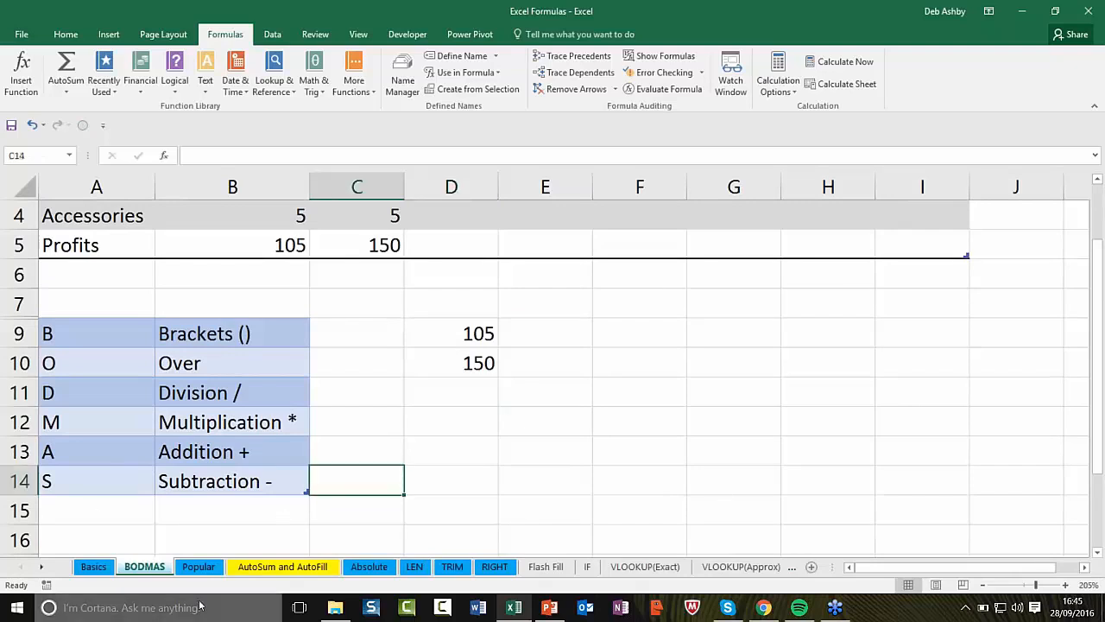
- Open the Popular sheet, examine the employee salary table with its summary rows, and locate the AutoSum command
click(192, 568)
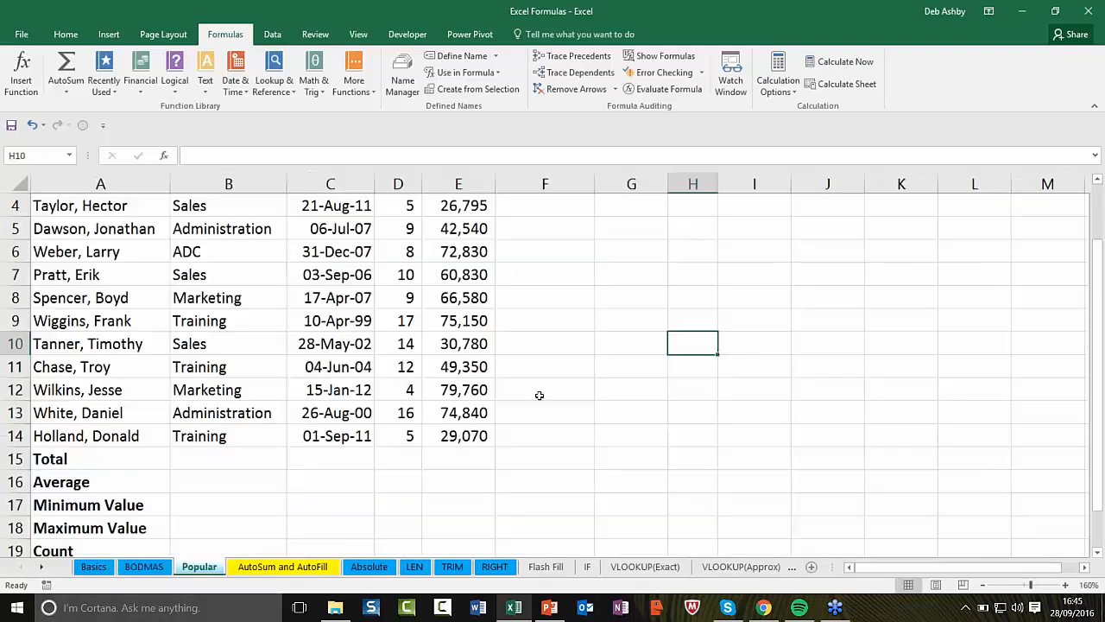
click(397, 367)
scroll(406, 371, down, 1)
scroll(449, 376, up, 2)
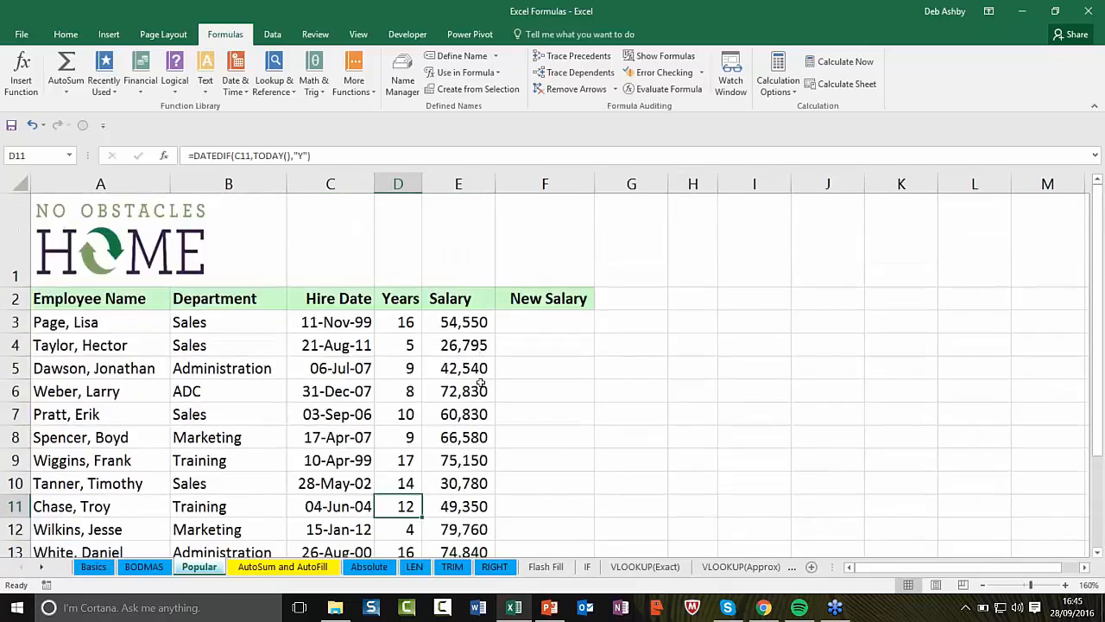
scroll(484, 385, down, 1)
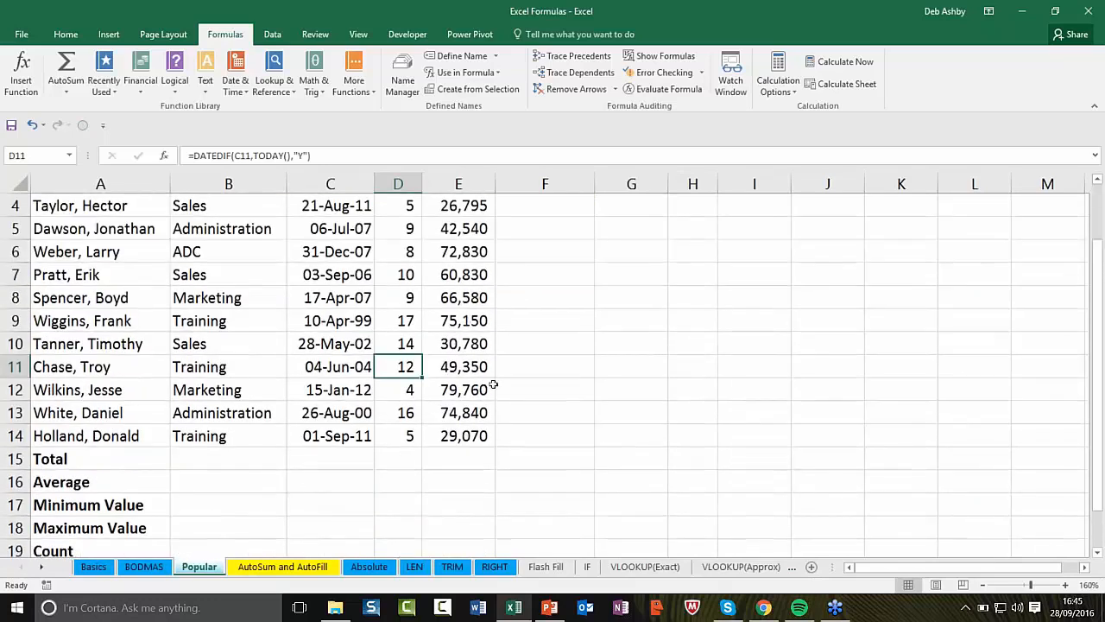
scroll(488, 385, down, 1)
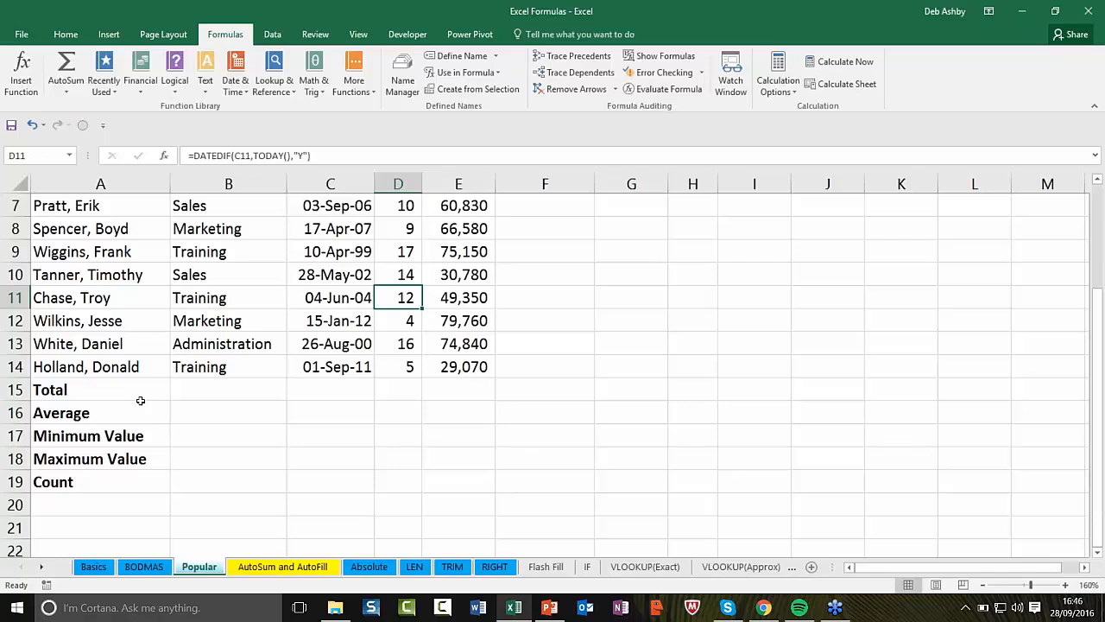
click(67, 35)
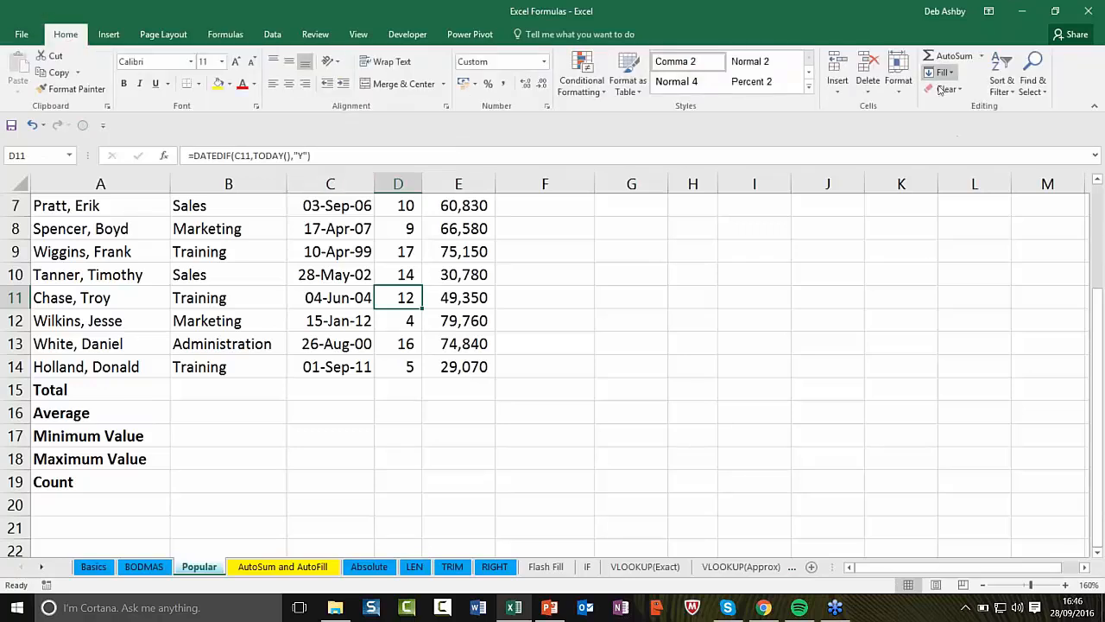
- Examine the list of functions AutoSum offers, both among the home commands and in the function library
click(984, 57)
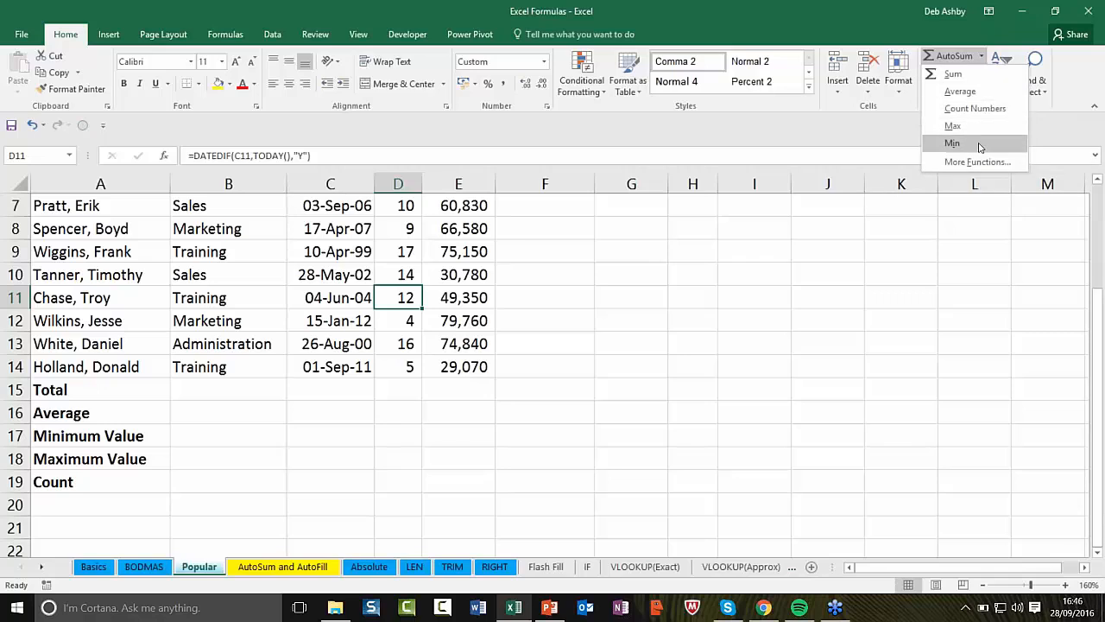
click(233, 36)
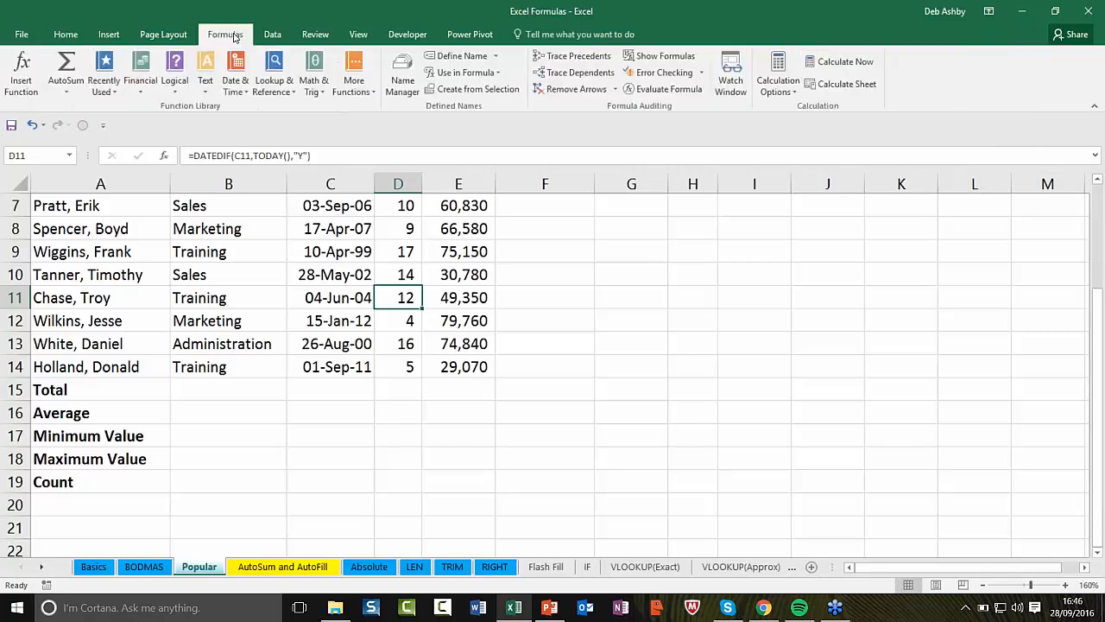
click(74, 94)
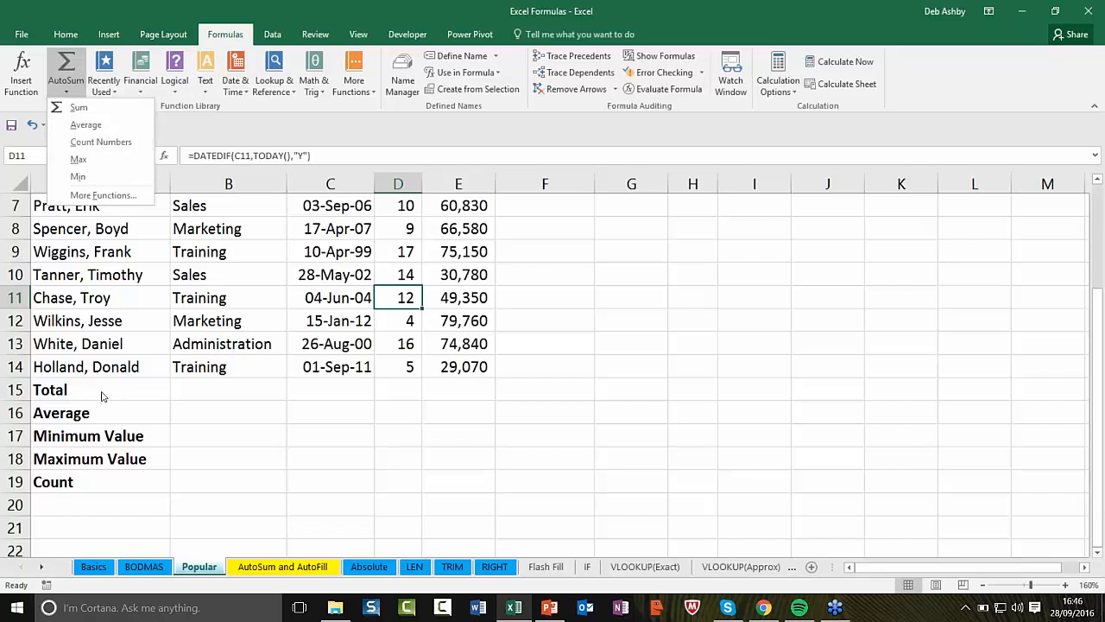
- Total the Salary column in cell E15 using AutoSum's Sum function over E3:E14
click(452, 389)
click(453, 390)
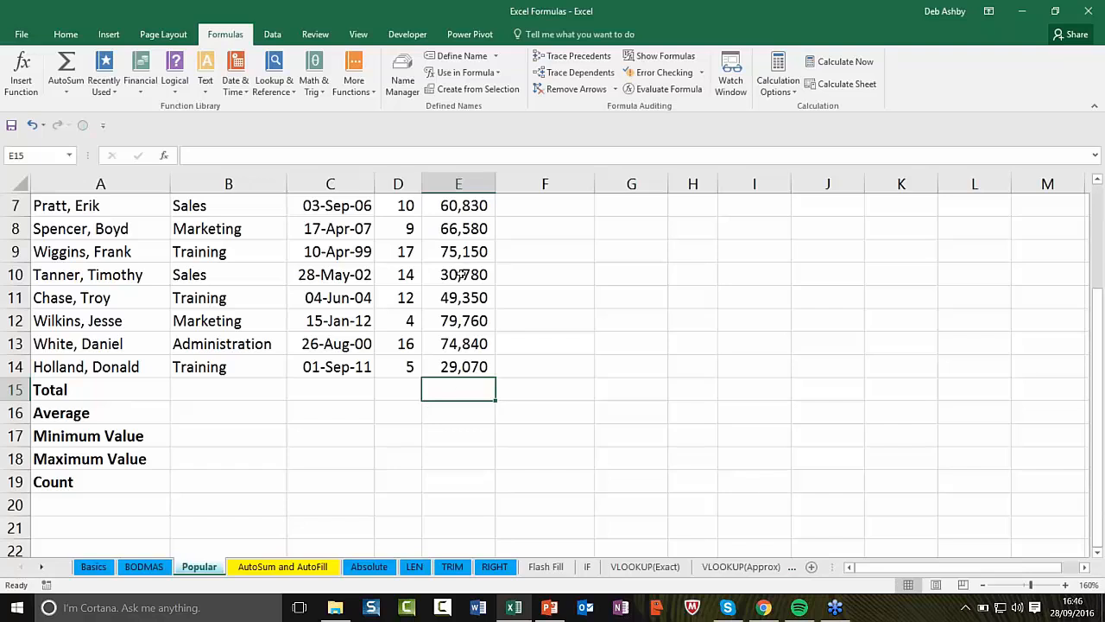
scroll(458, 277, up, 2)
scroll(457, 298, down, 1)
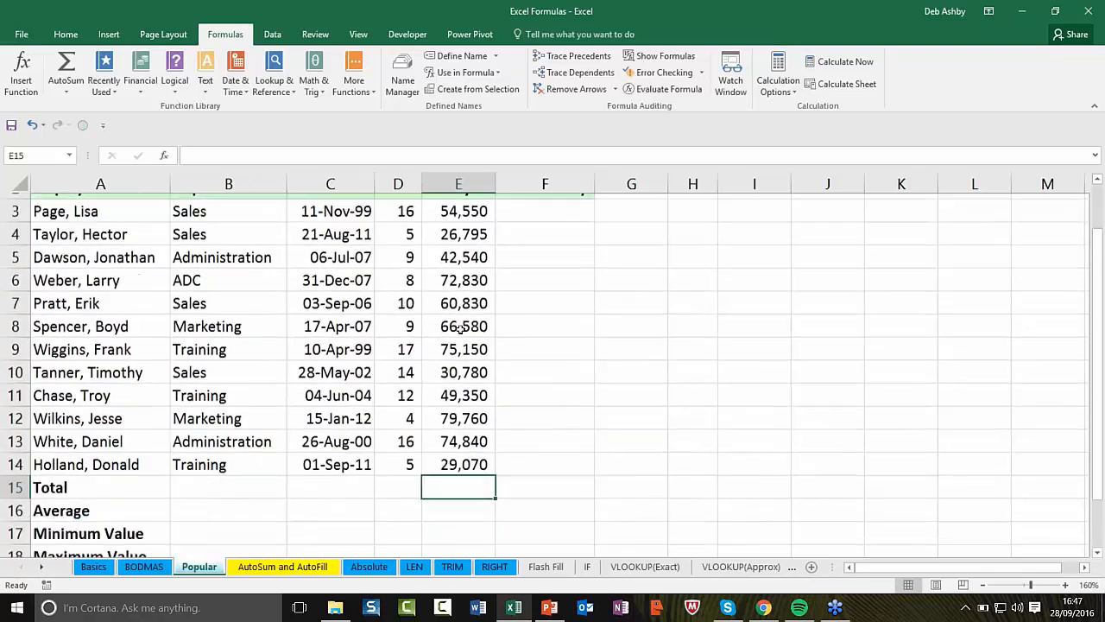
scroll(458, 298, up, 1)
scroll(472, 409, down, 2)
scroll(473, 410, down, 1)
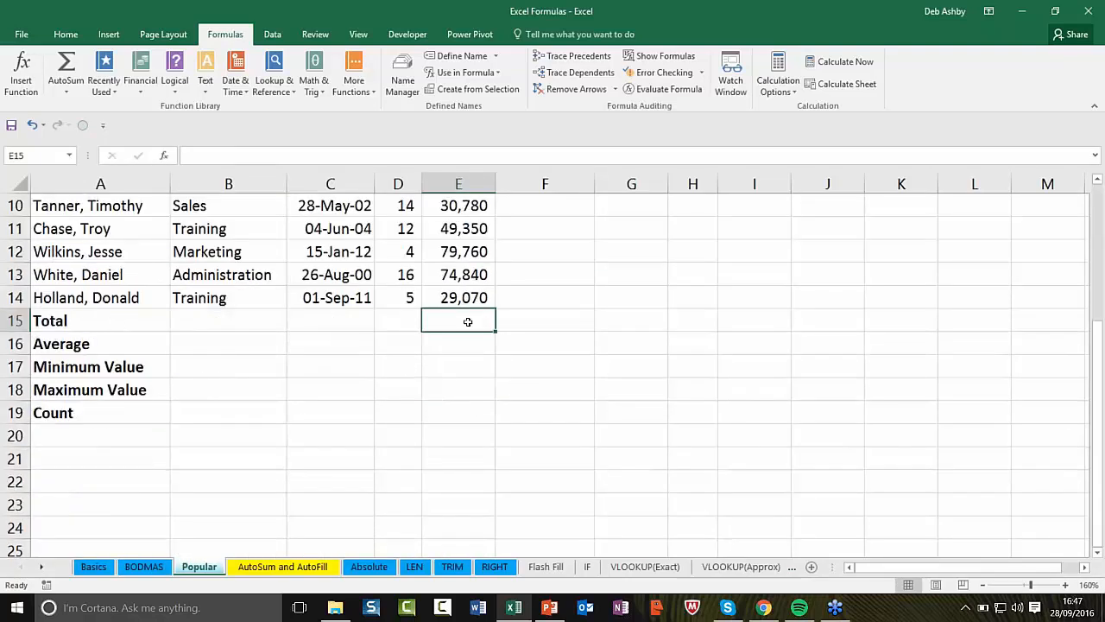
click(66, 91)
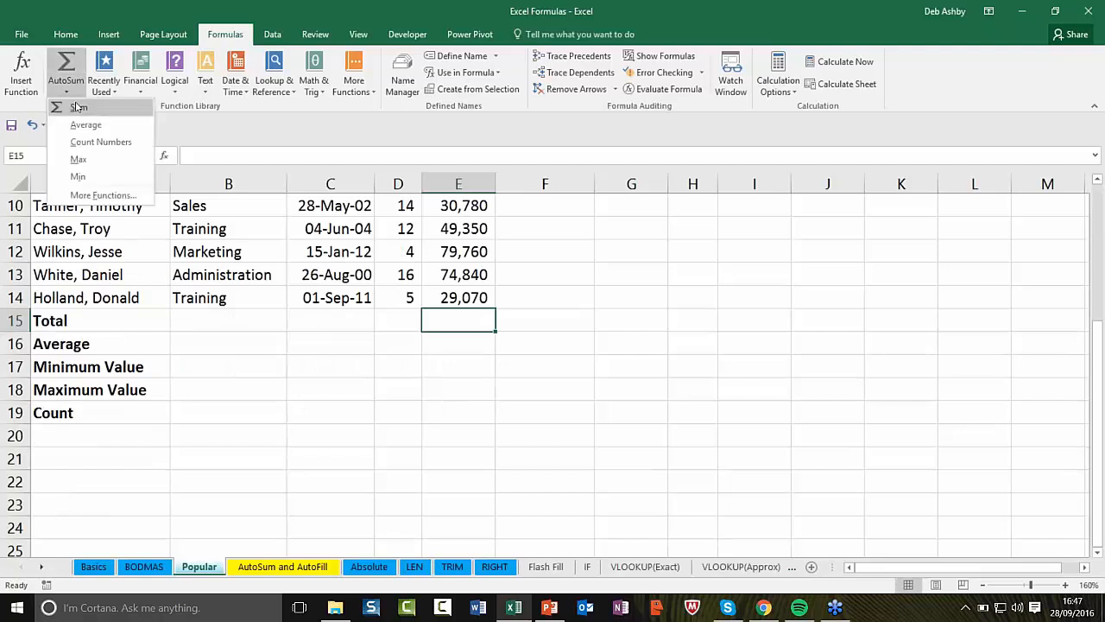
click(77, 107)
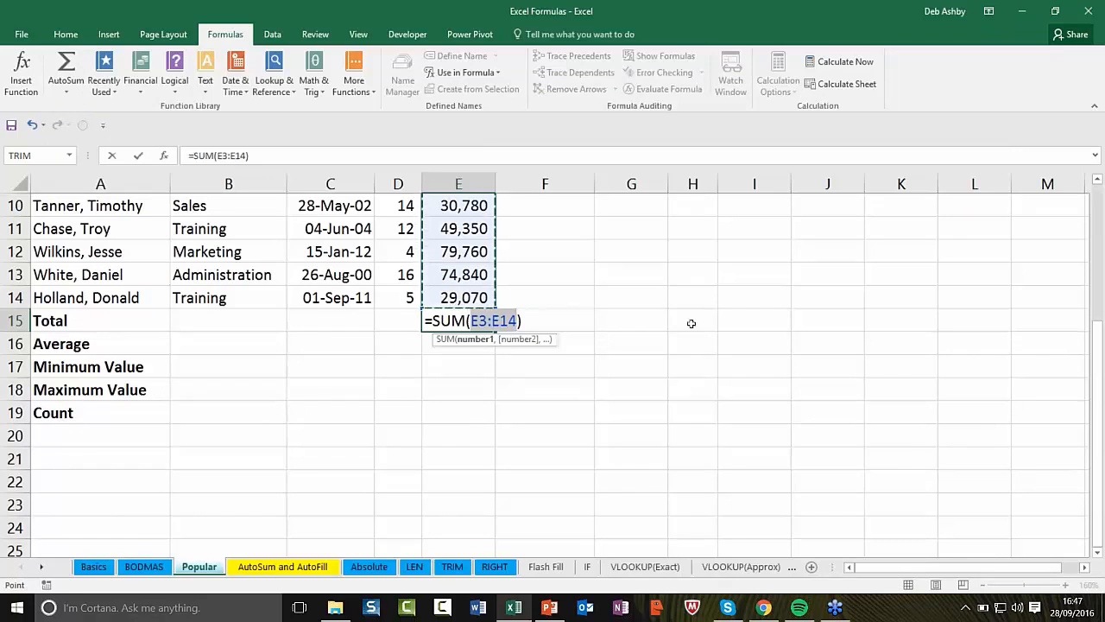
scroll(691, 323, up, 2)
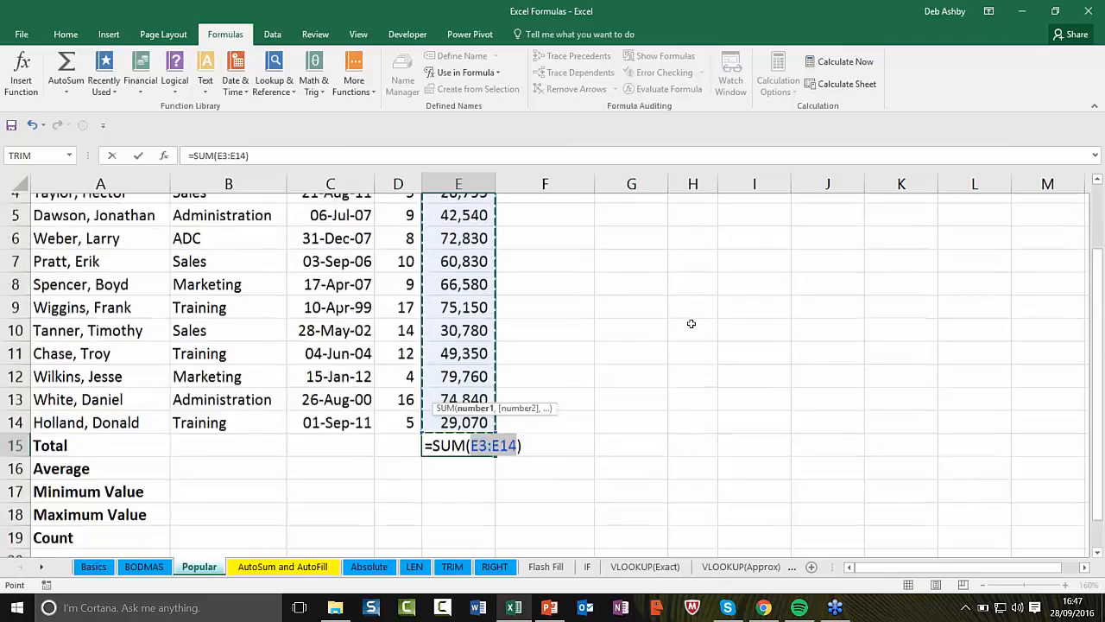
scroll(691, 322, up, 1)
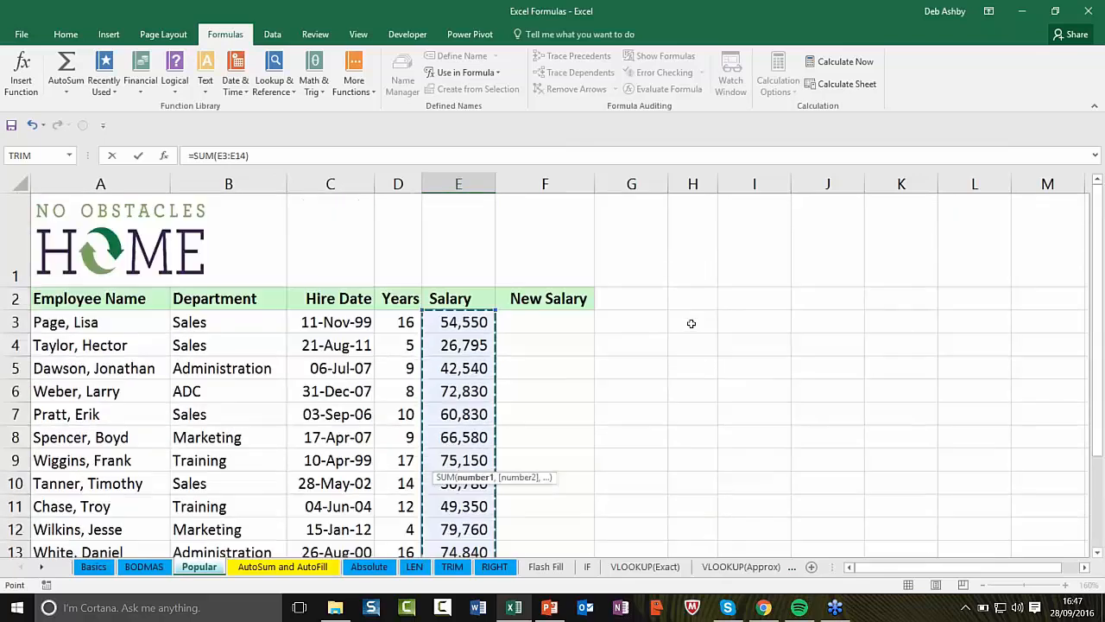
scroll(693, 321, down, 1)
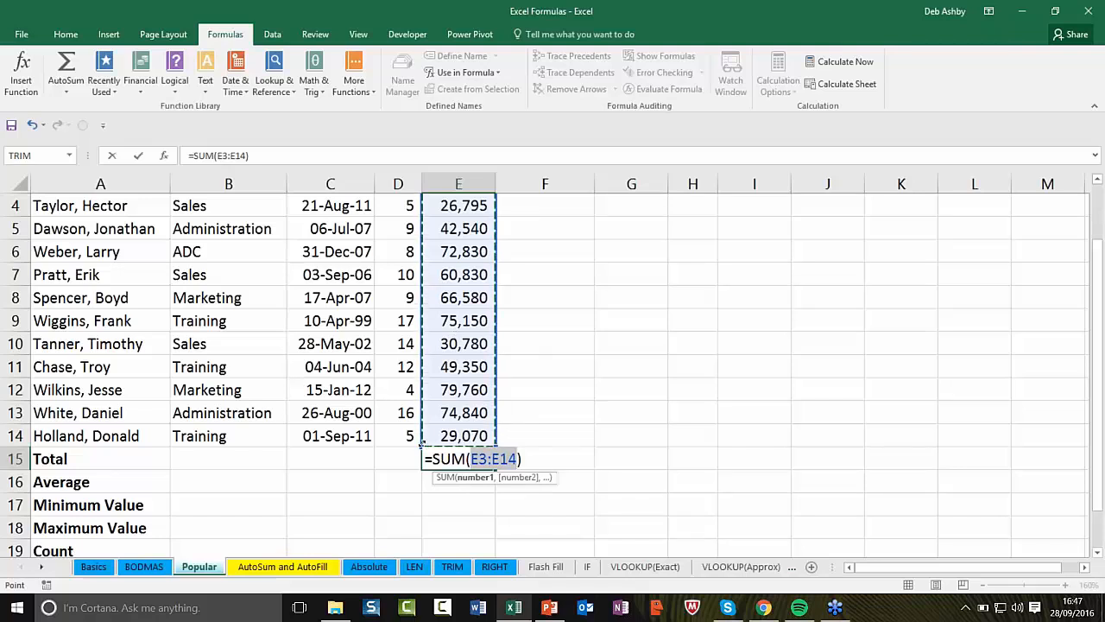
mouse_move(432, 442)
mouse_down()
mouse_move(445, 395)
mouse_move(440, 446)
mouse_up()
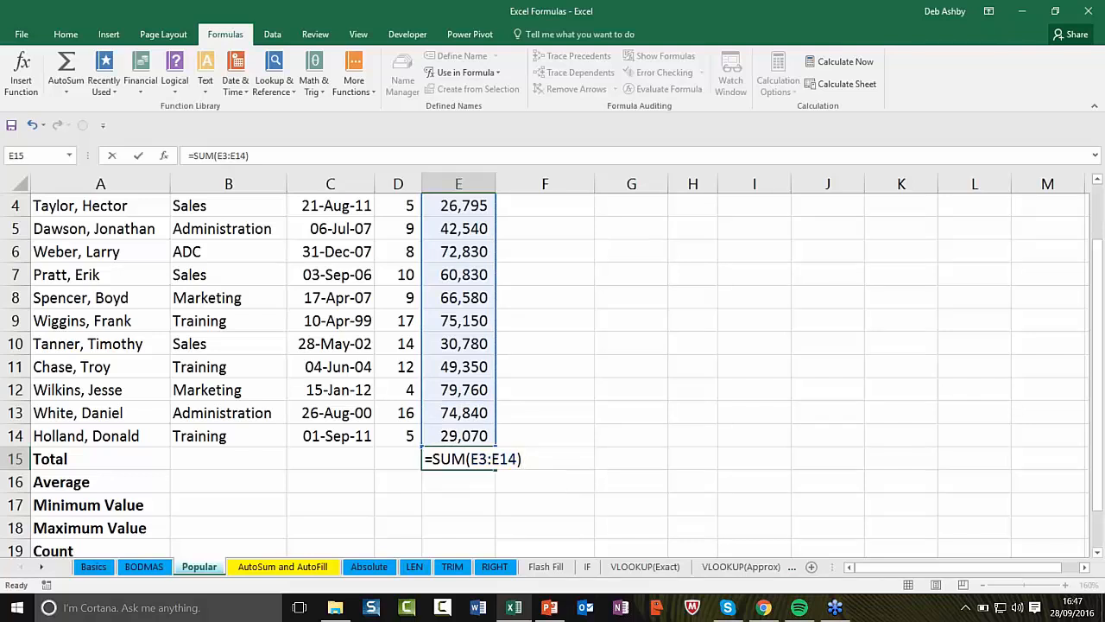
key(Return)
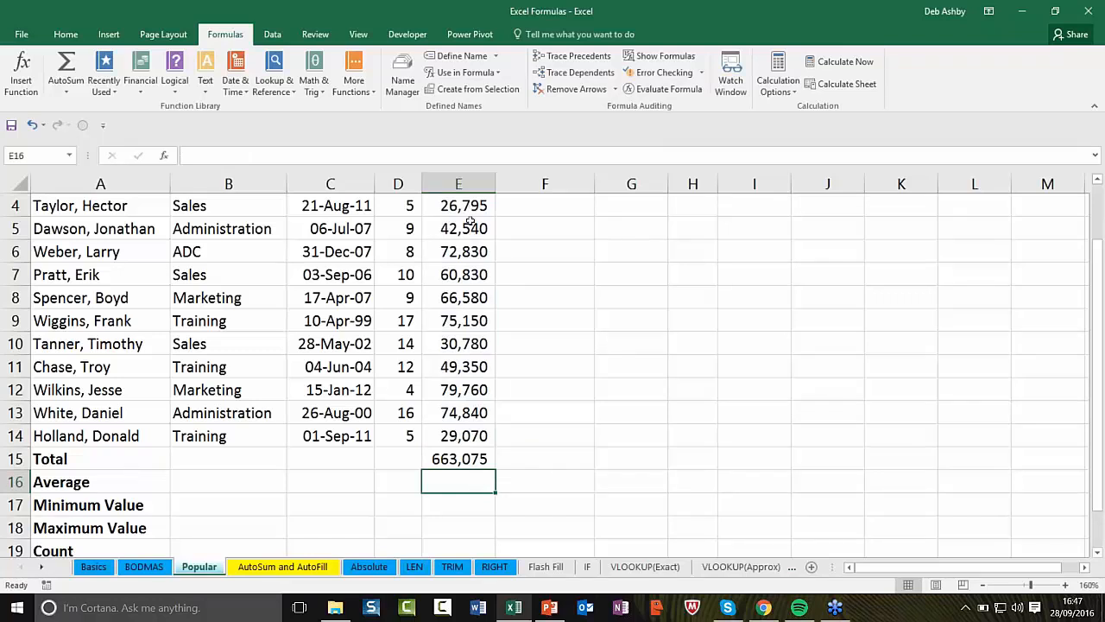
- Calculate the average salary in cell E16 with AutoSum's Average function, correcting the range to E3:E14 to exclude the total
scroll(469, 222, up, 1)
scroll(462, 361, down, 4)
scroll(465, 345, up, 1)
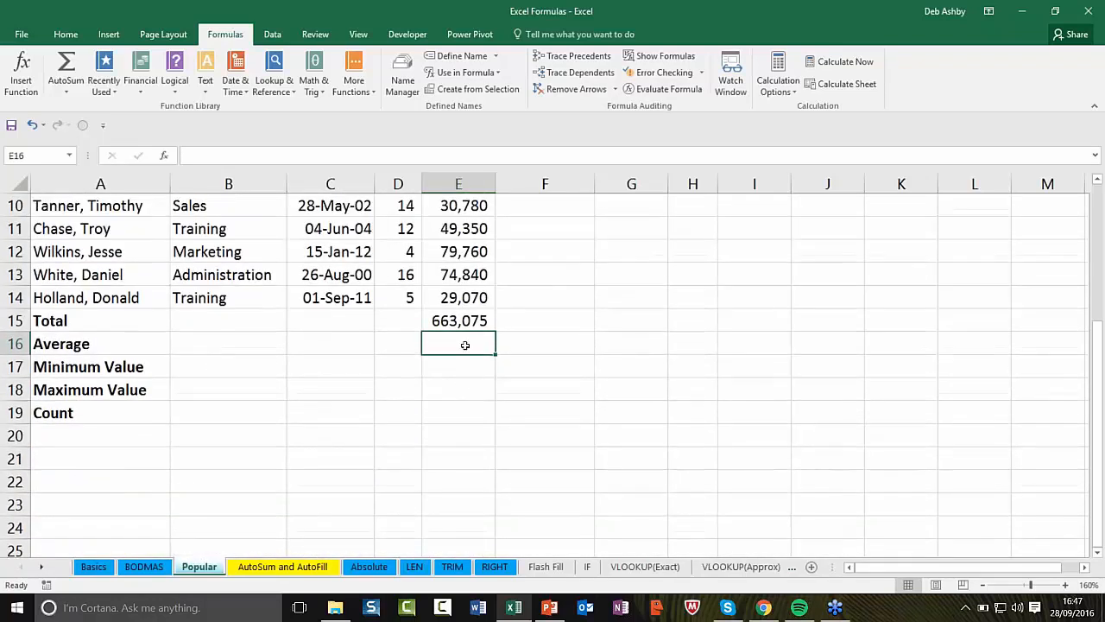
click(77, 93)
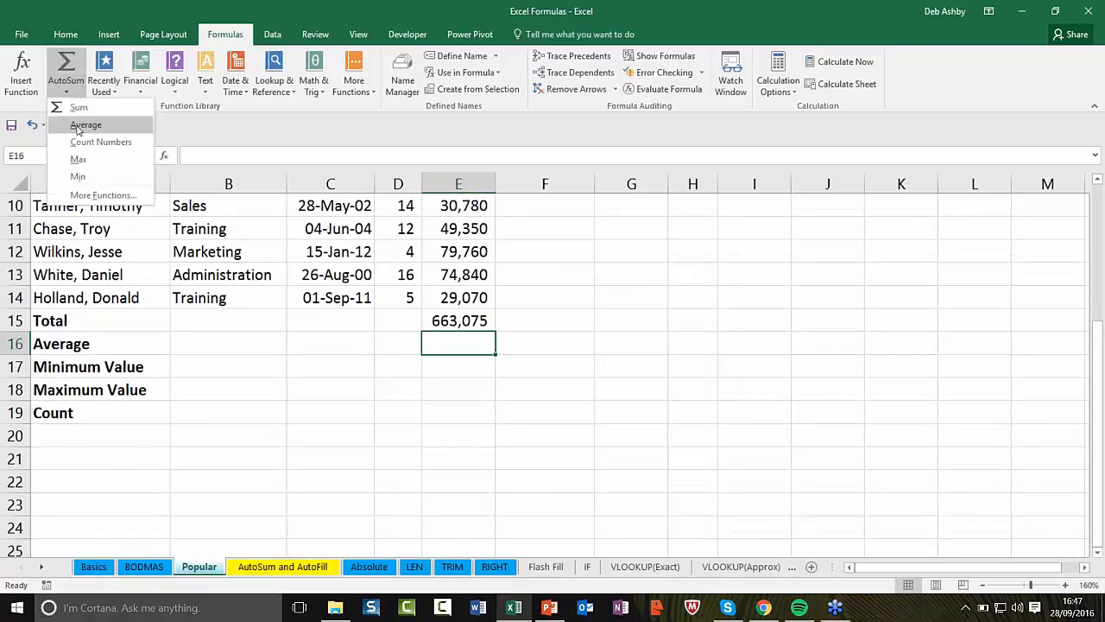
click(82, 124)
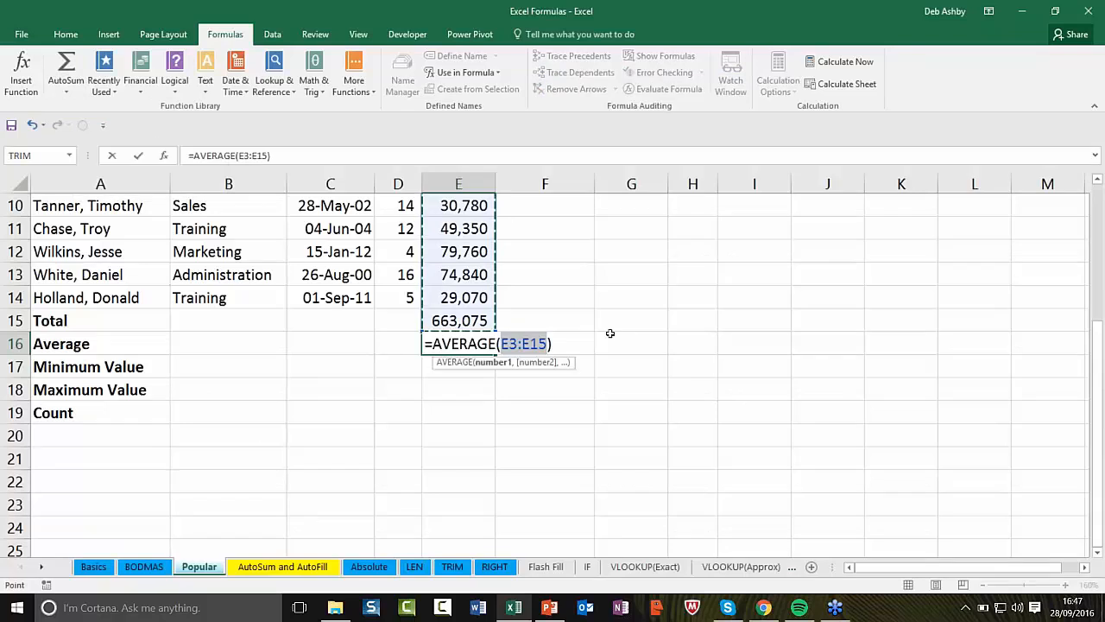
scroll(610, 332, up, 1)
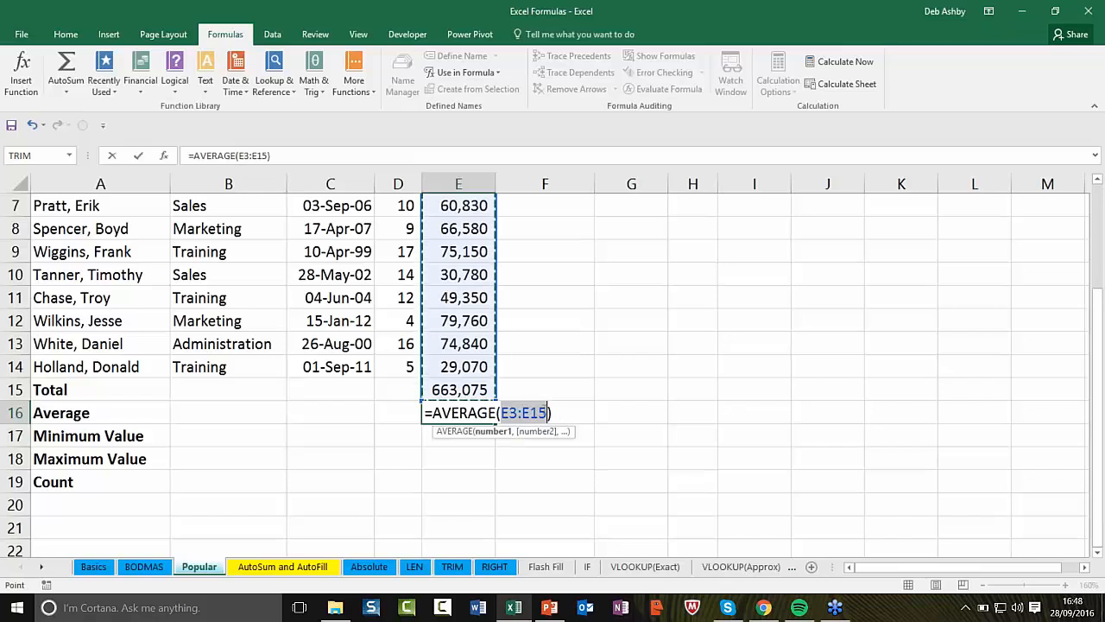
click(548, 413)
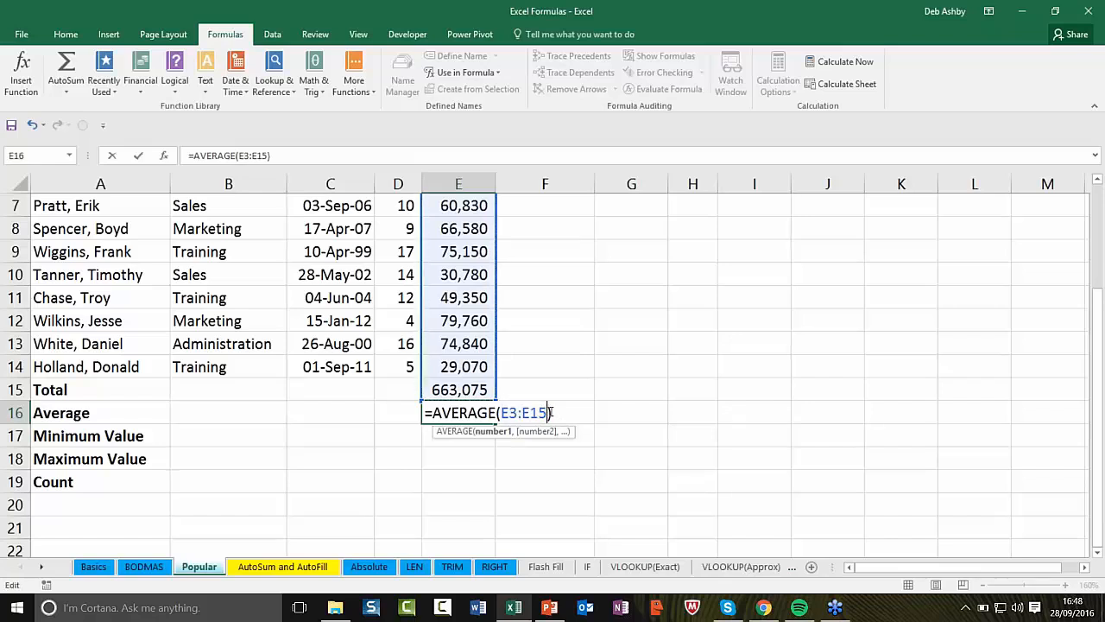
key(BackSpace)
text(4)
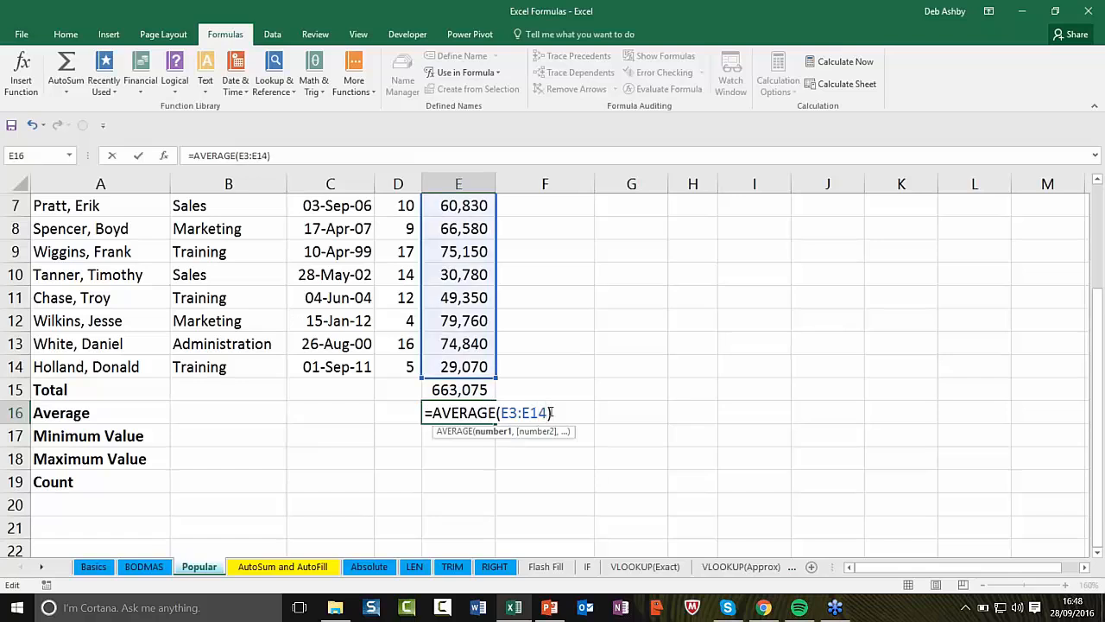
key(Return)
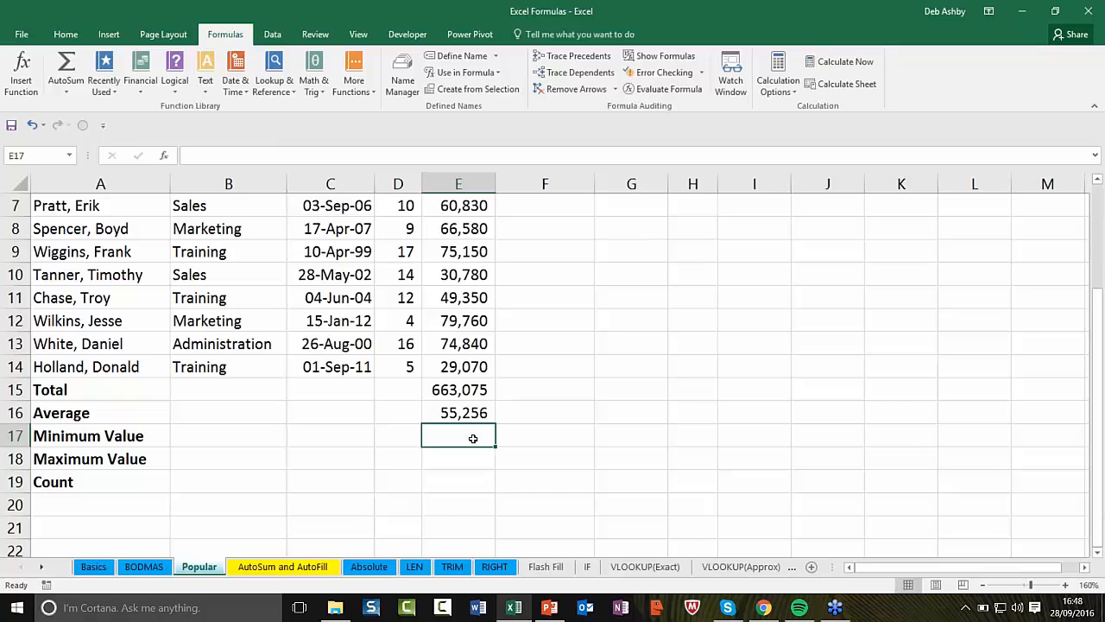
- Find the minimum salary in cell E17 with AutoSum's Min function, shrinking the range to E3:E14
click(65, 91)
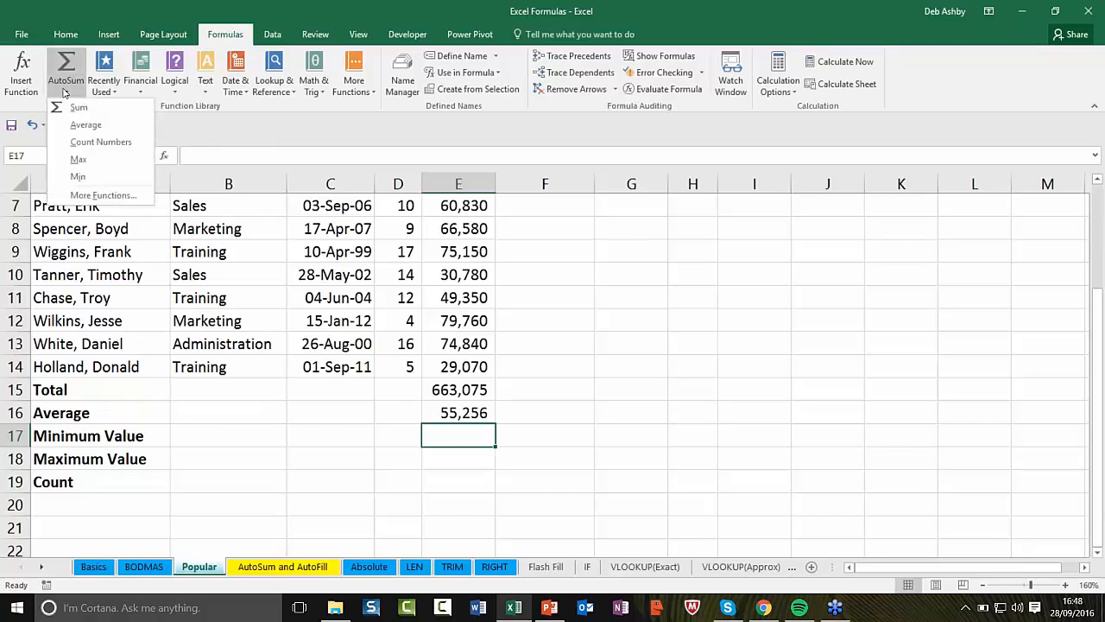
click(80, 176)
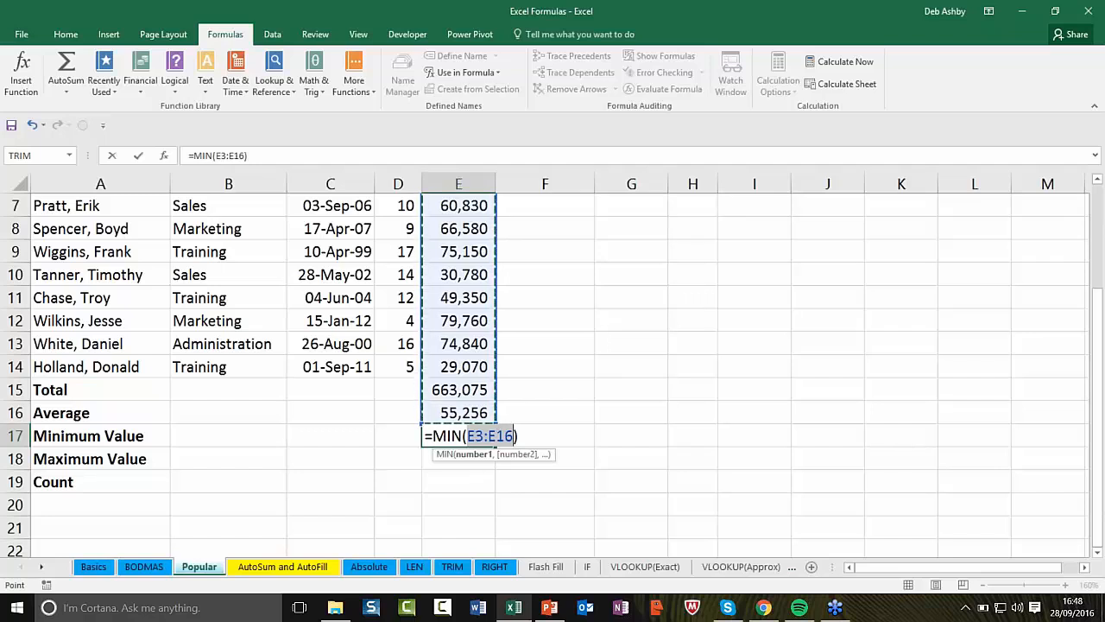
drag(495, 421, 492, 413)
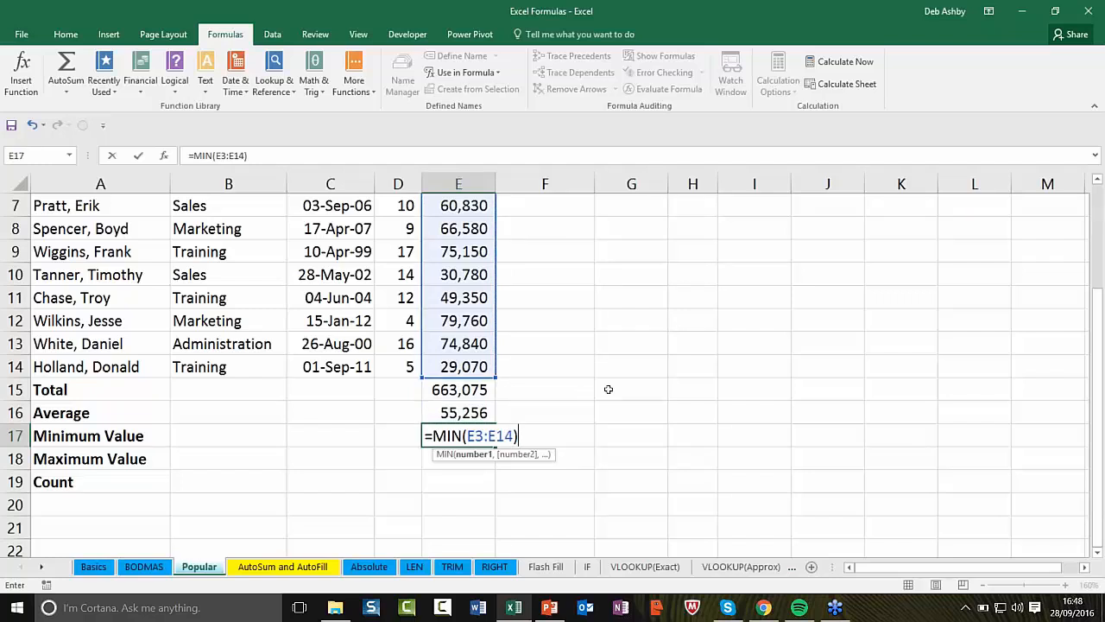
key(Return)
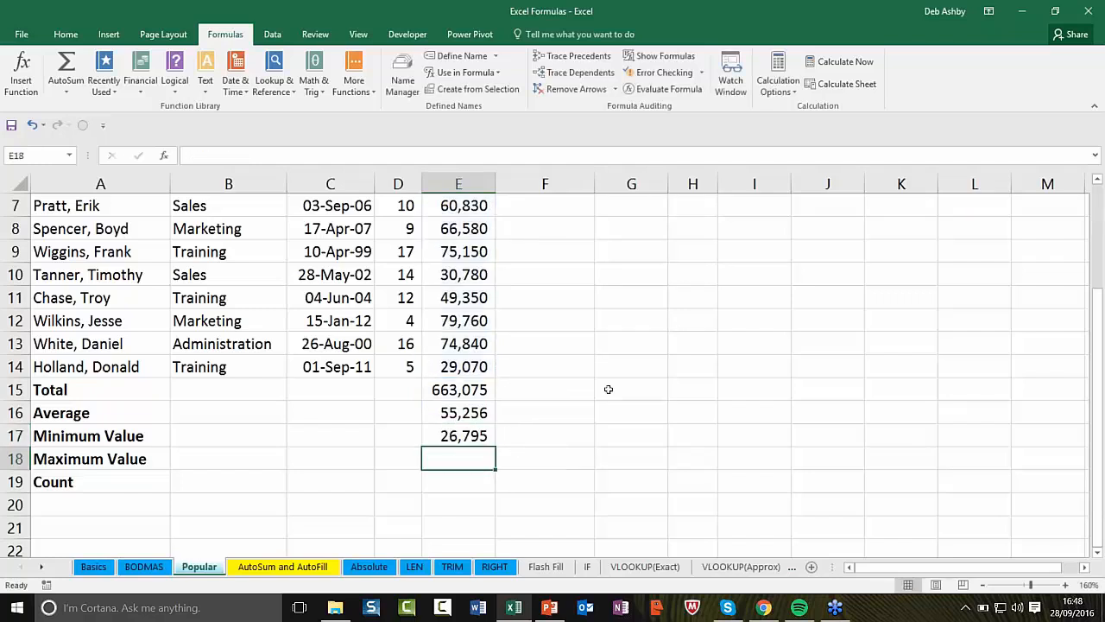
- Find the maximum salary in cell E18 with AutoSum's Max function, correcting the range to E3:E14
click(66, 92)
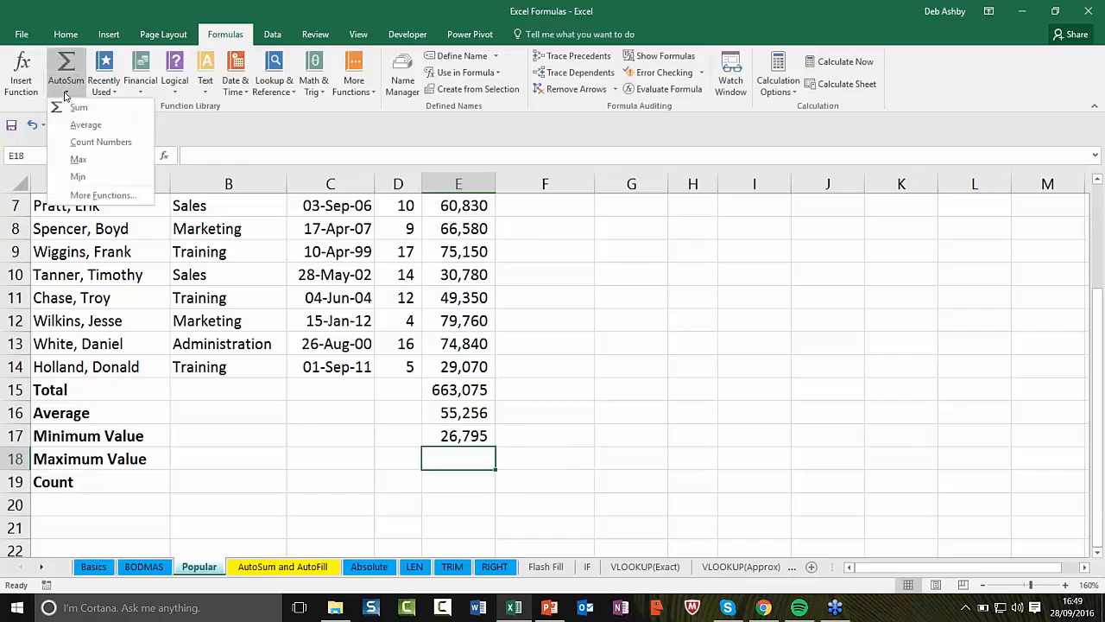
click(79, 160)
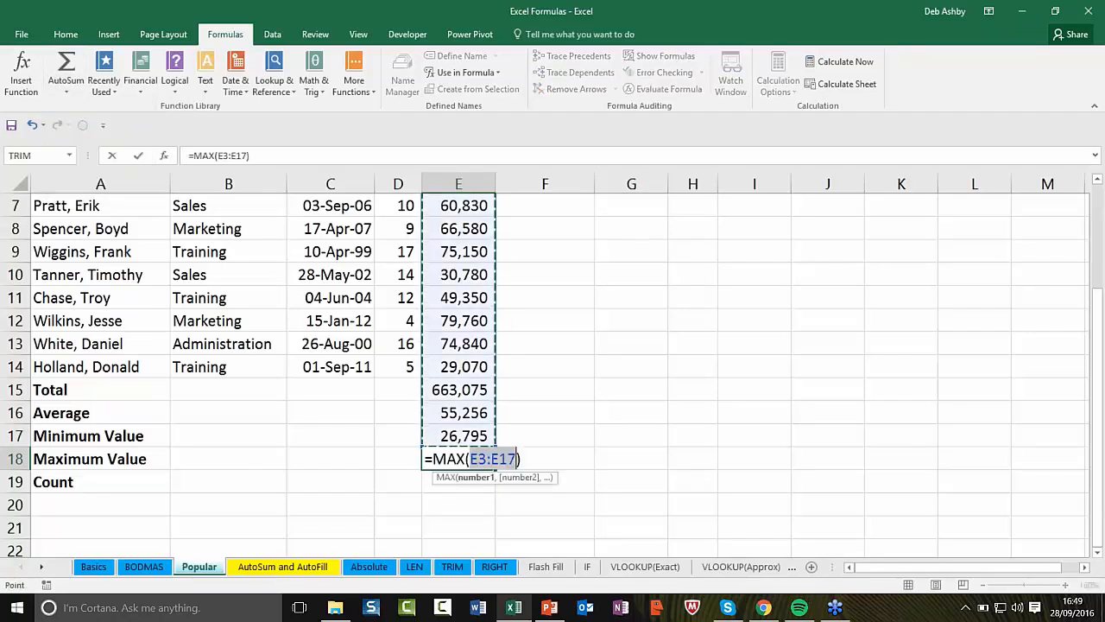
click(517, 460)
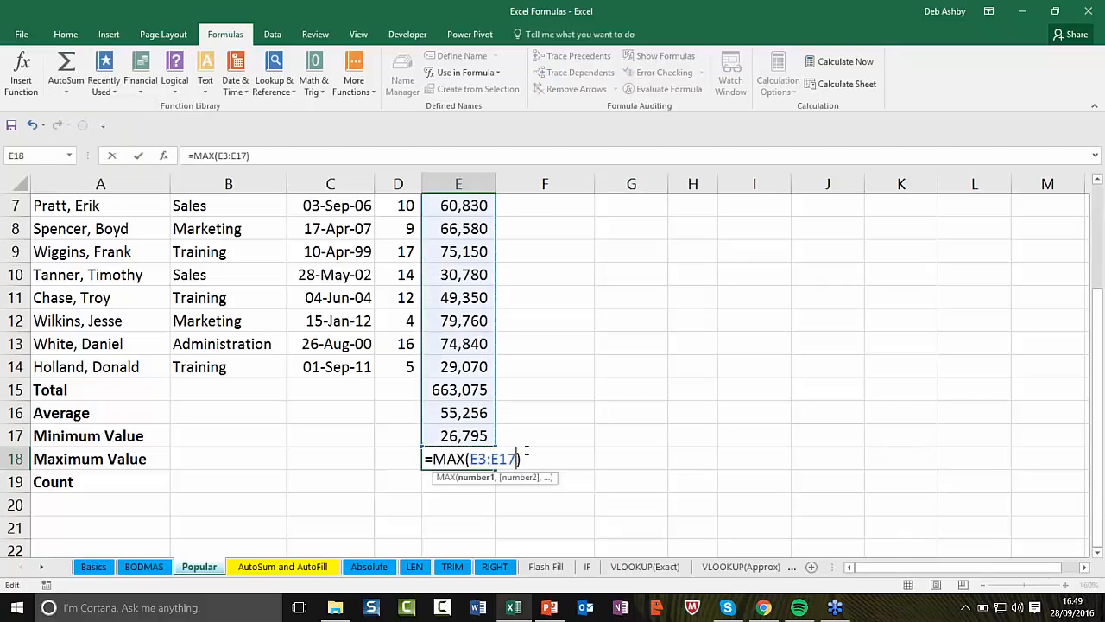
key(BackSpace)
text(4)
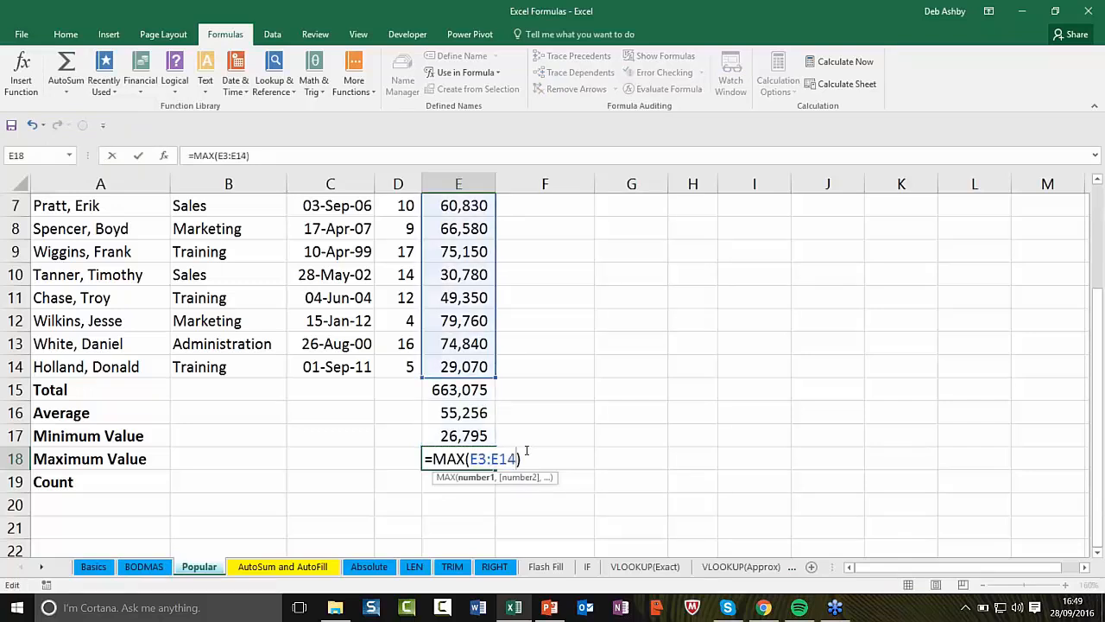
key(Return)
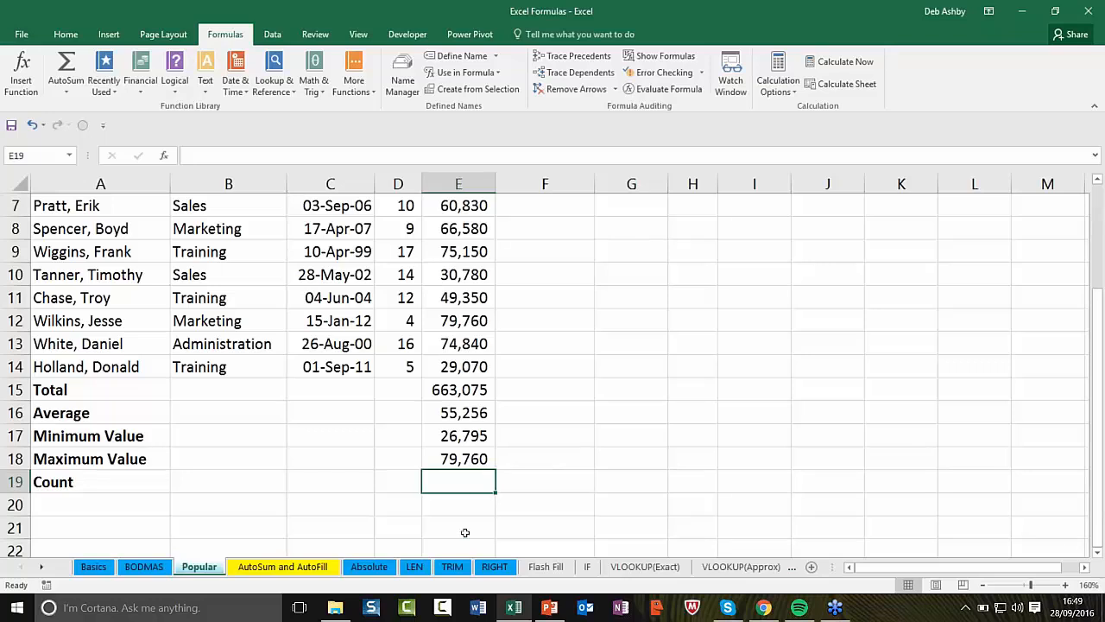
- Count the salary entries in cell E19 with AutoSum's Count Numbers function, correcting the range to E3:E14
click(69, 89)
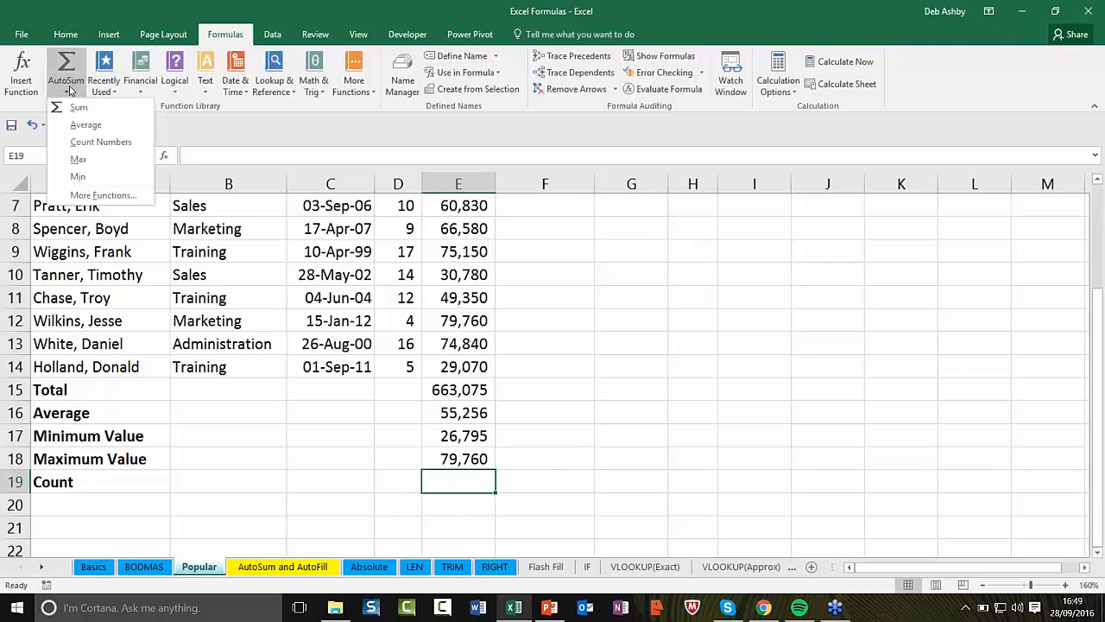
click(95, 142)
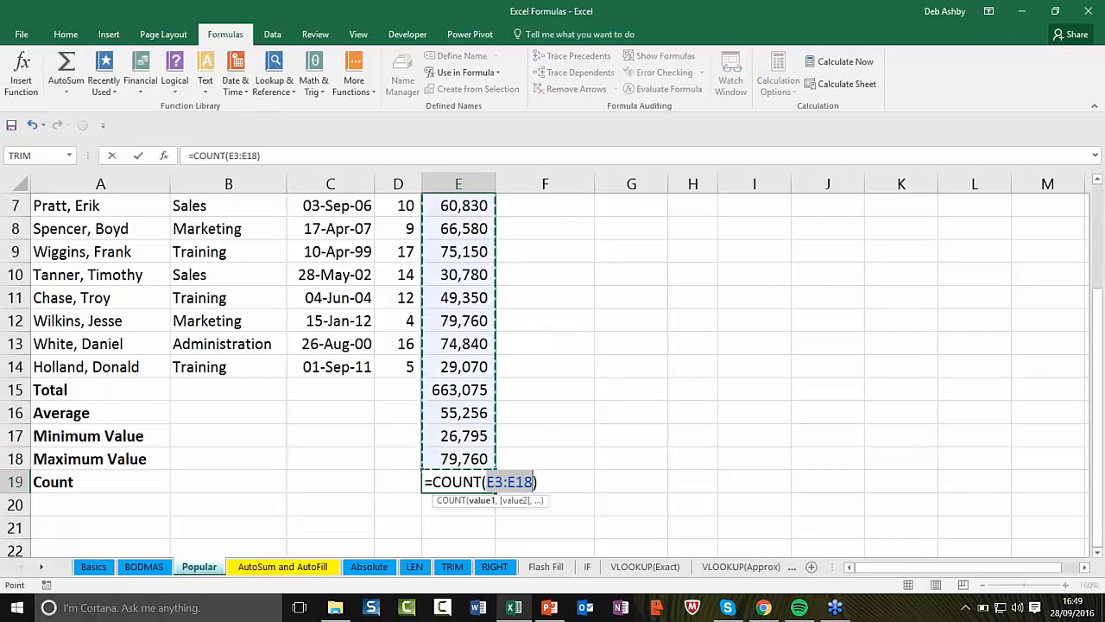
click(528, 482)
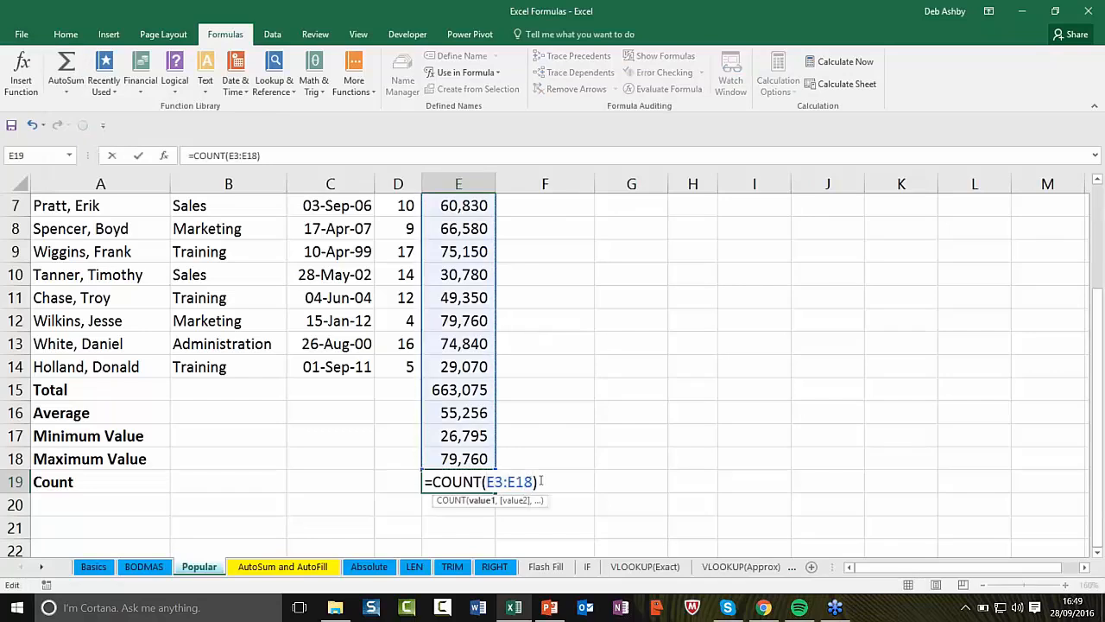
key(Delete)
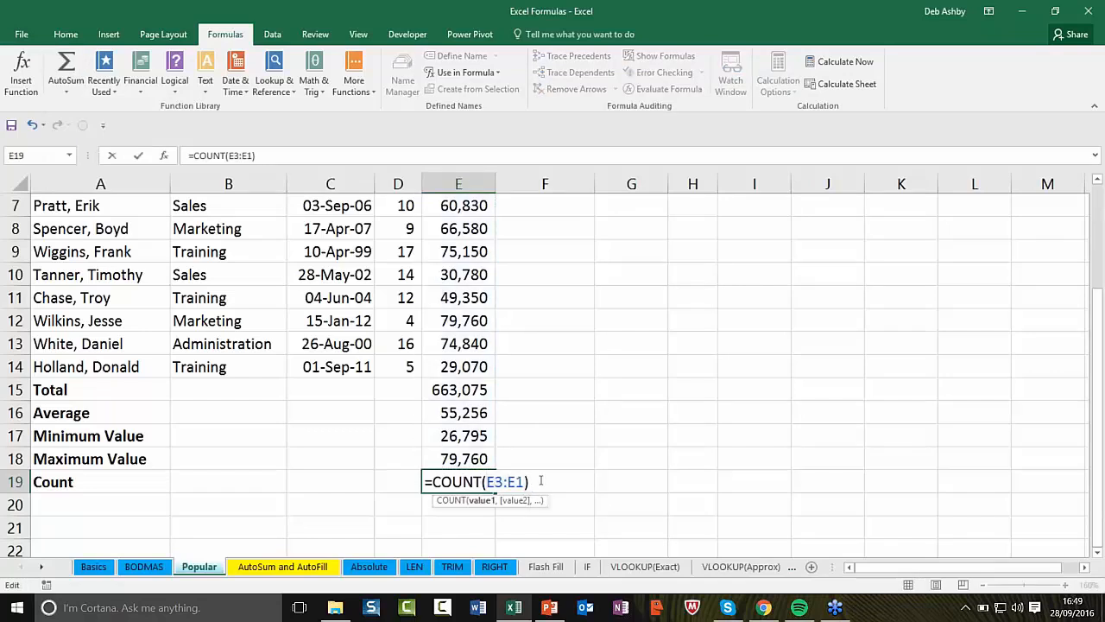
text(4)
key(Return)
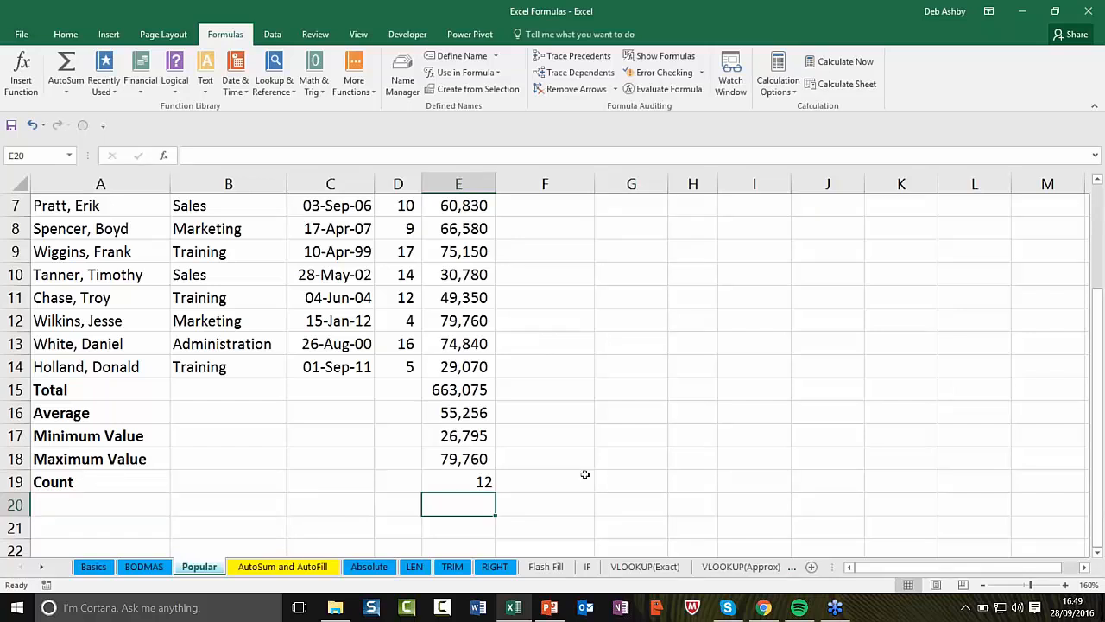
click(663, 370)
scroll(673, 378, up, 2)
scroll(672, 378, down, 3)
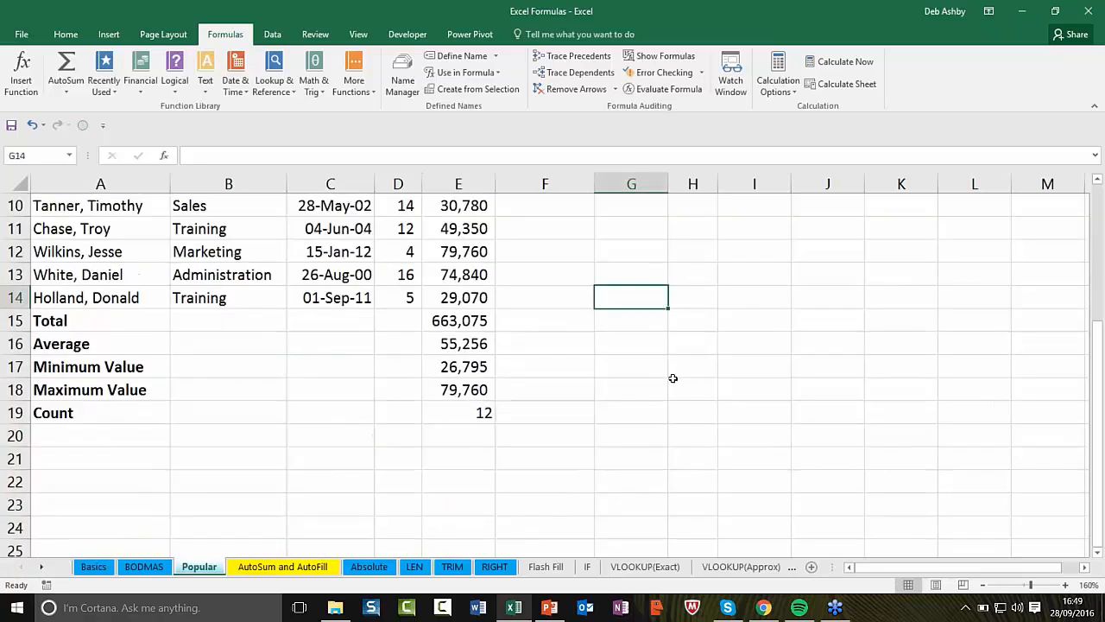
- Review the Total through Count rows on the Popular sheet and the SUM formula in E15 against the salary data
scroll(673, 378, up, 1)
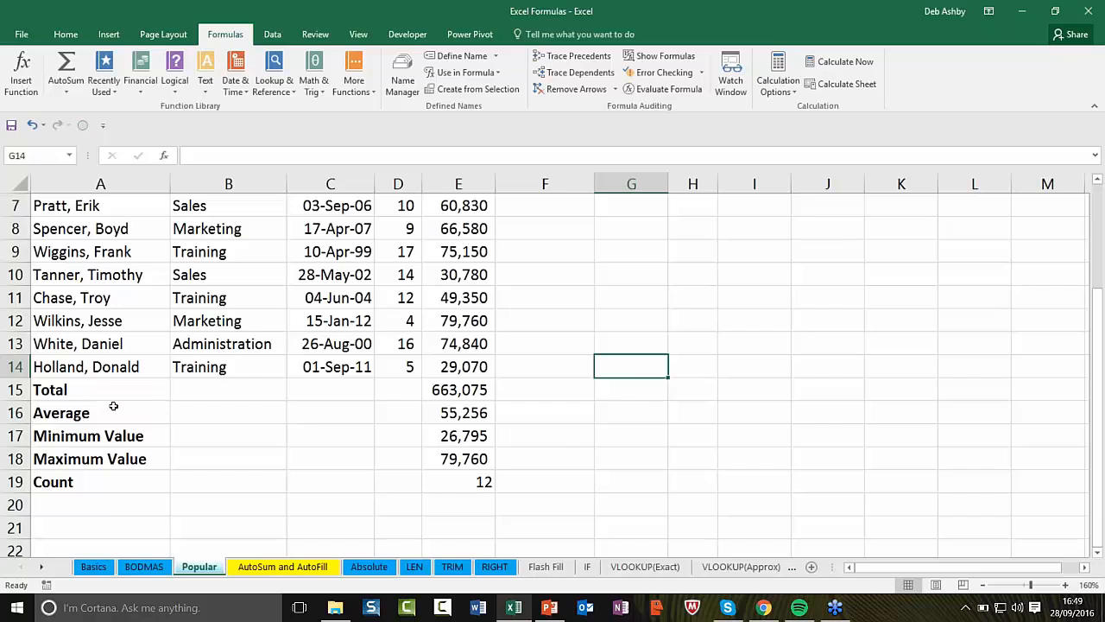
click(90, 394)
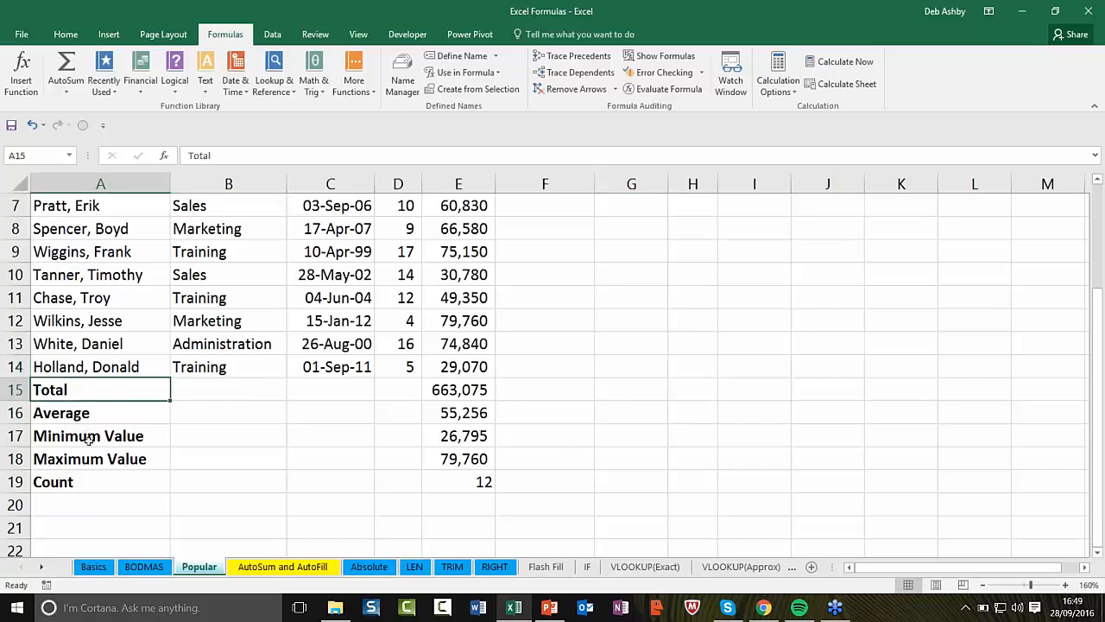
click(449, 389)
click(459, 343)
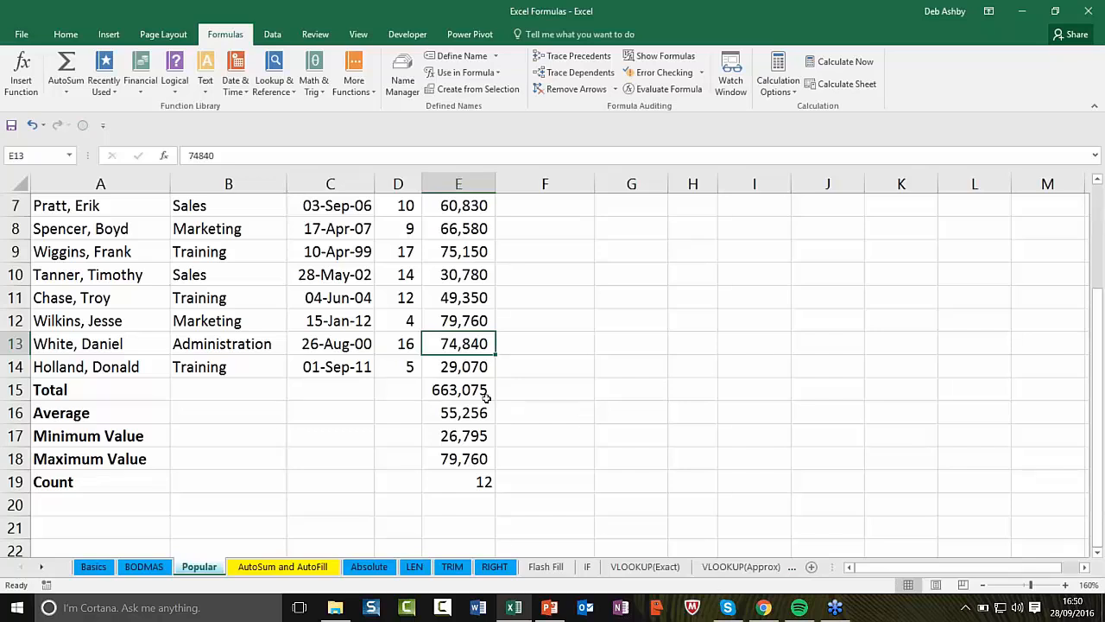
click(442, 392)
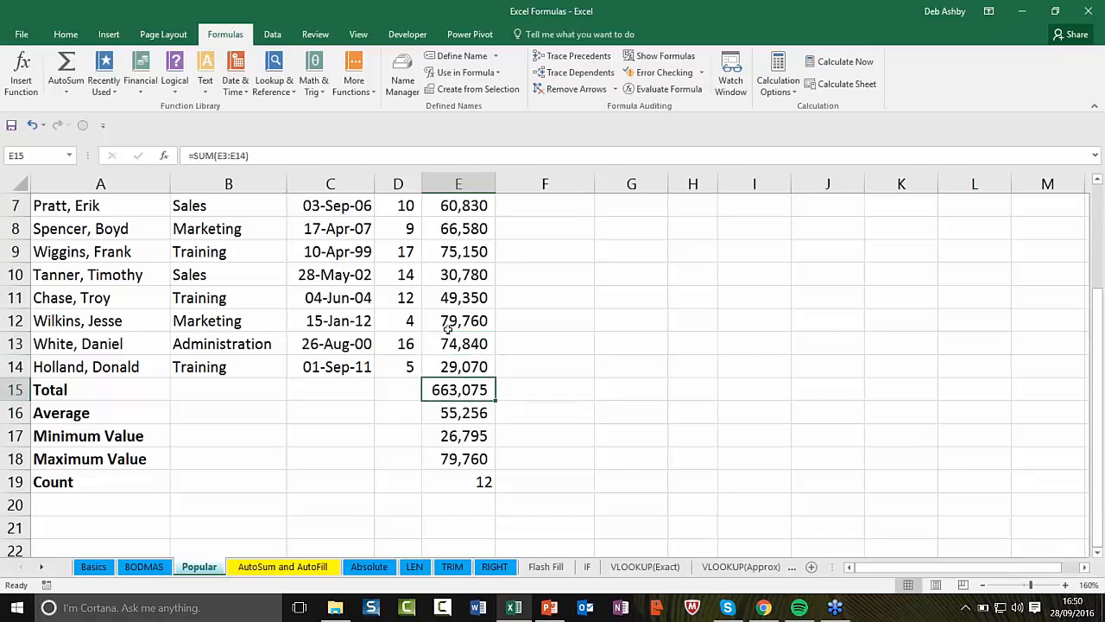
scroll(453, 328, up, 1)
scroll(455, 326, up, 2)
scroll(432, 350, down, 1)
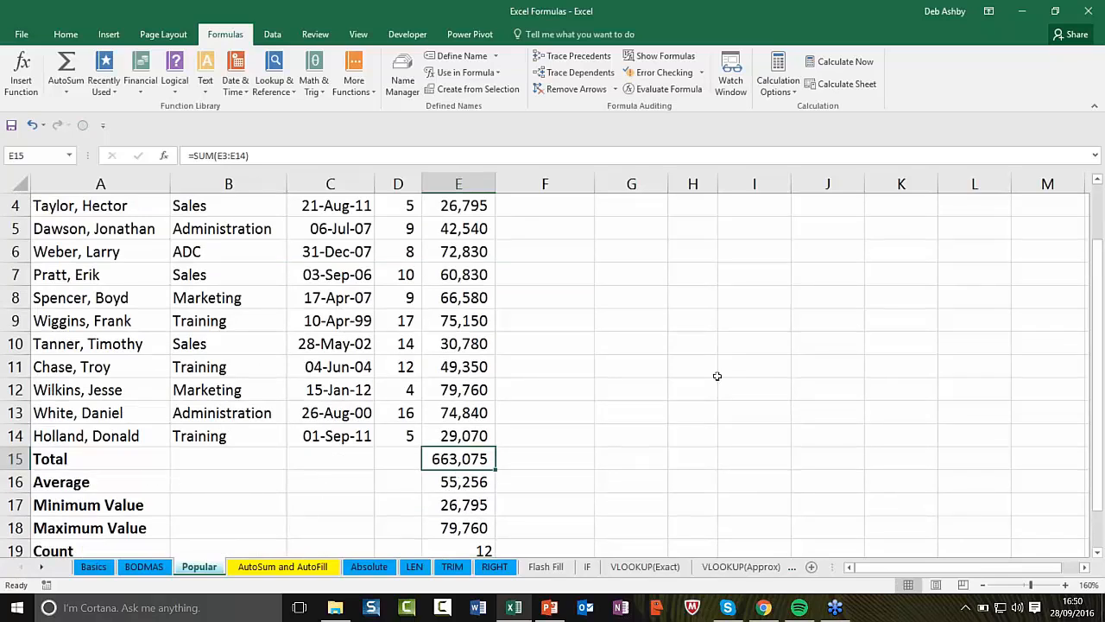
scroll(716, 374, down, 1)
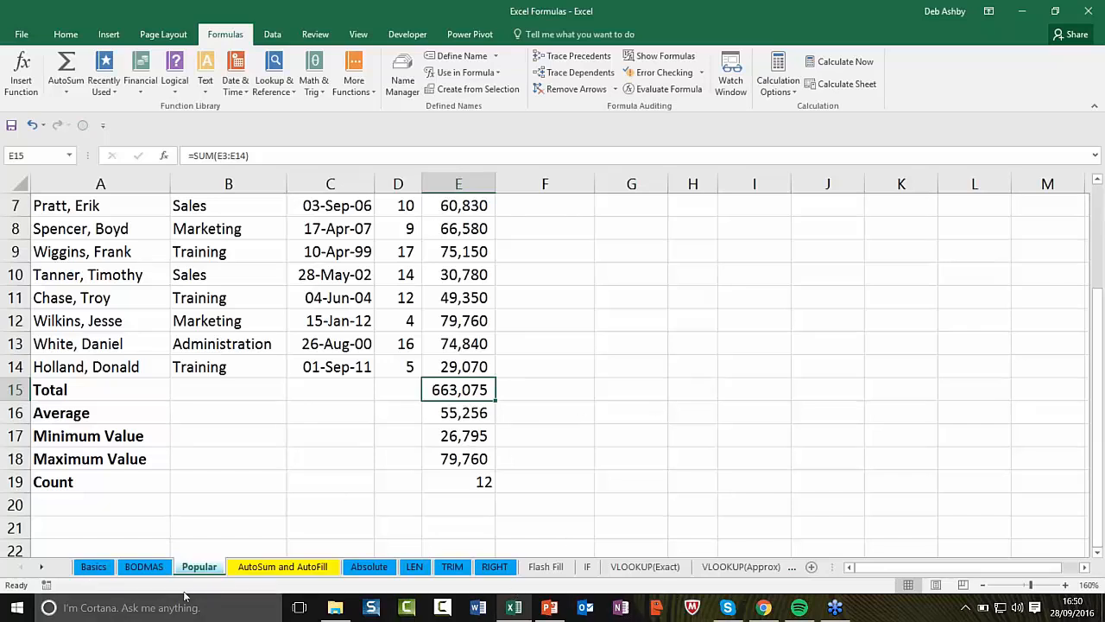
- Customize the status bar to also show Average, Numerical Count, Minimum and Maximum
right_click(712, 590)
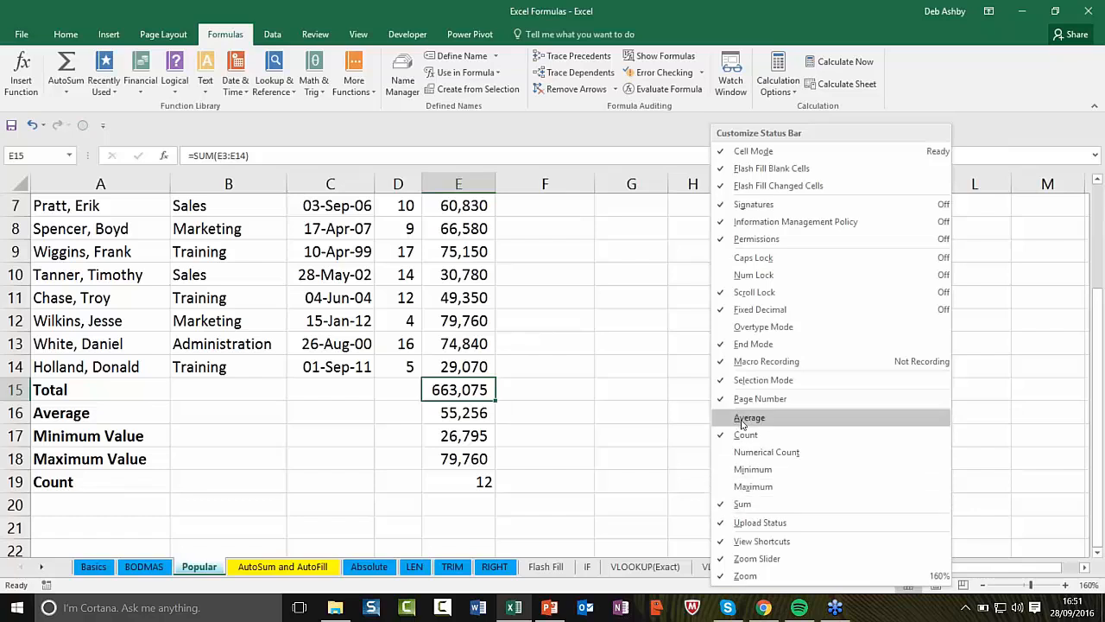
click(736, 452)
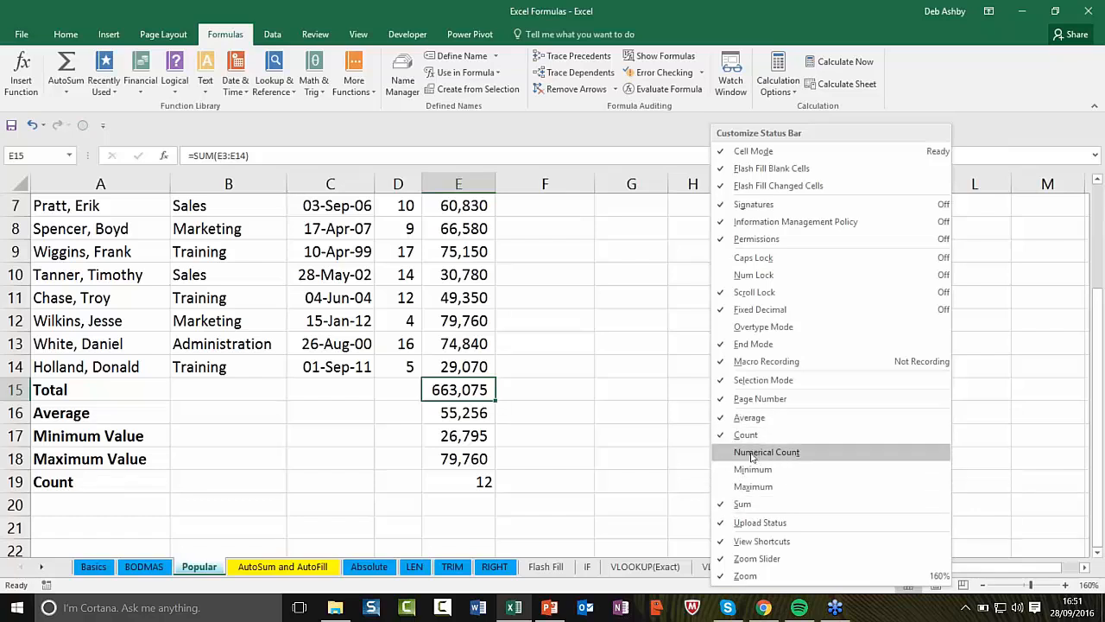
click(735, 486)
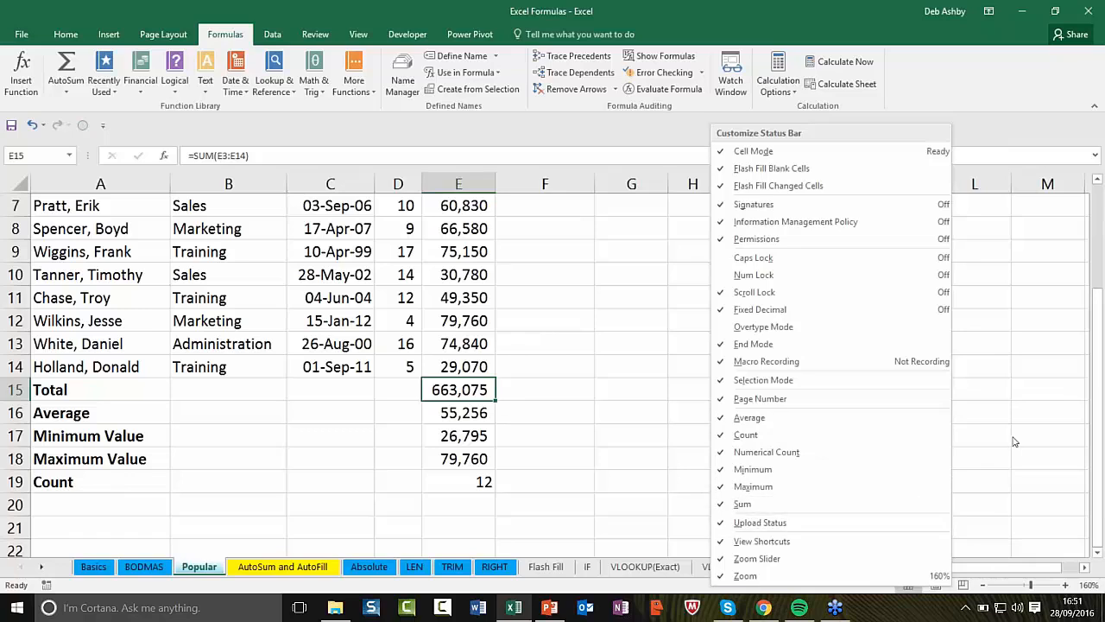
click(602, 412)
- Check the status bar statistics for the salaries in E3:E14, clearing the selection when done
scroll(602, 413, up, 2)
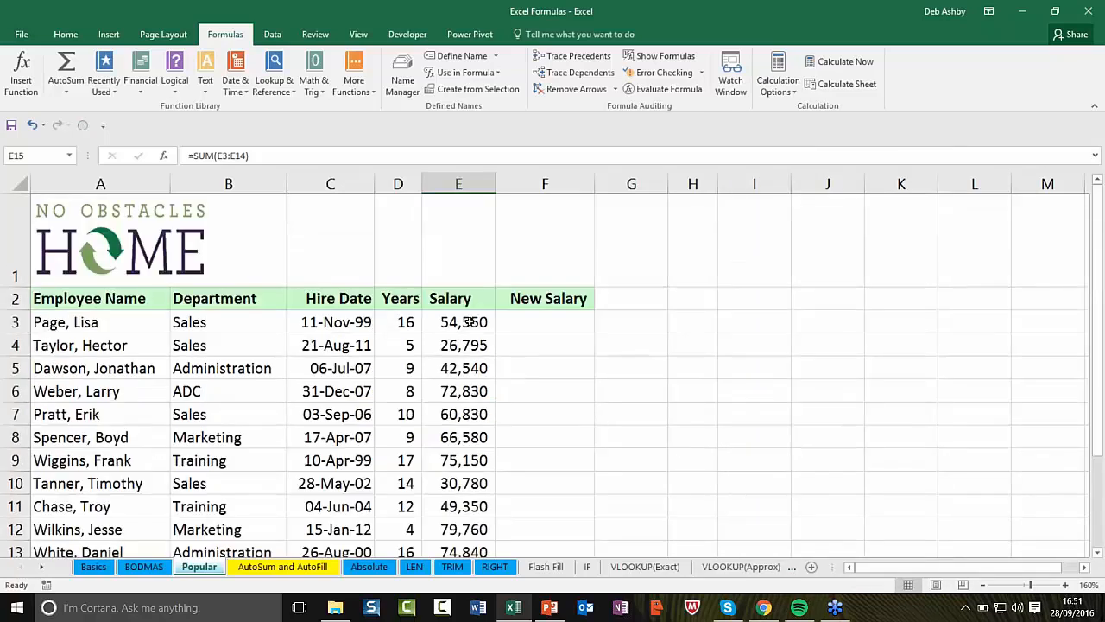
drag(472, 326, 483, 391)
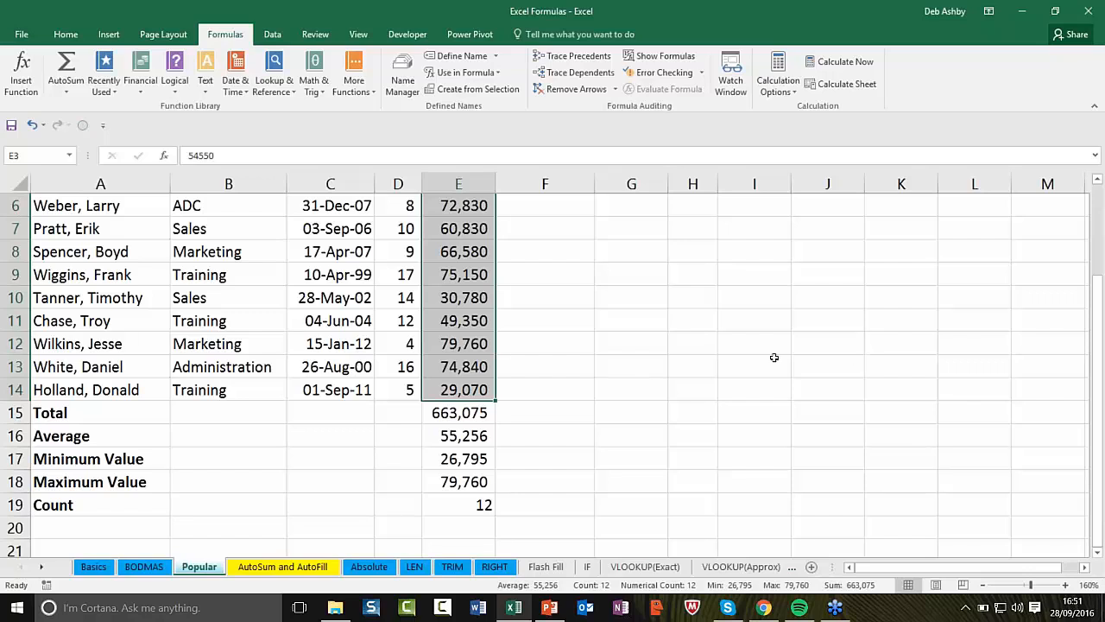
click(616, 337)
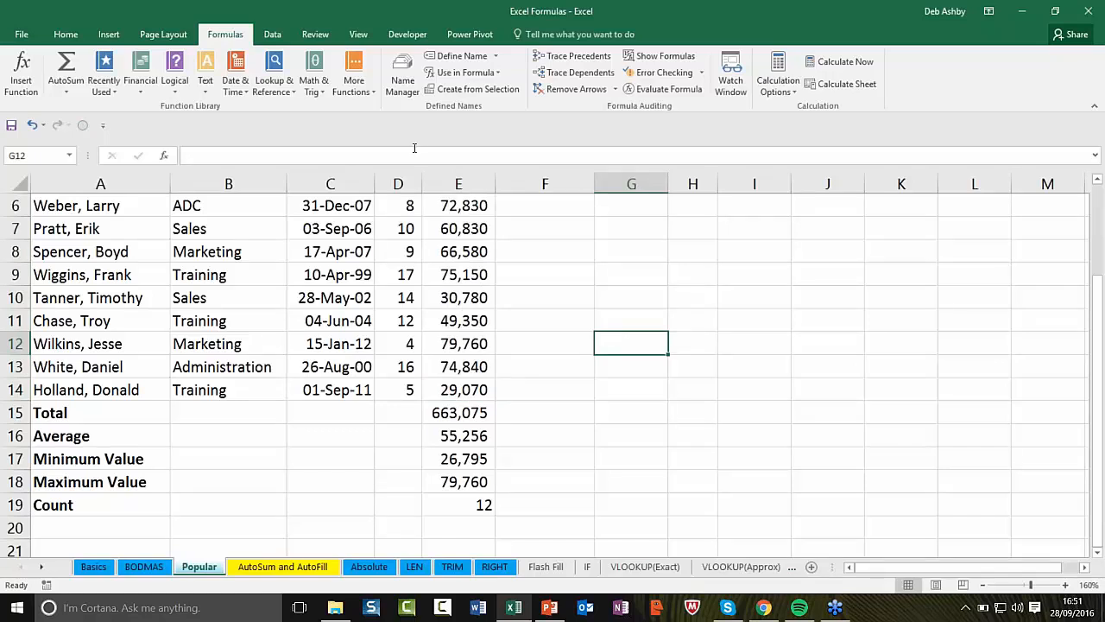
- Switch to the AutoSum and AutoFill sheet and inspect the January Profits formula in cell B4
click(277, 567)
click(431, 386)
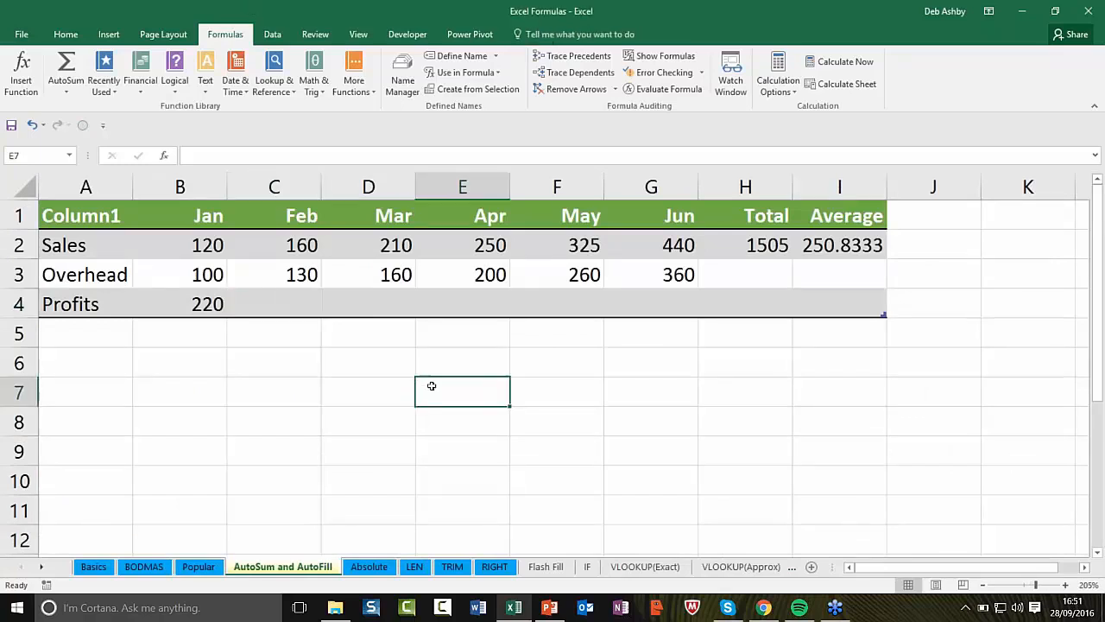
click(314, 310)
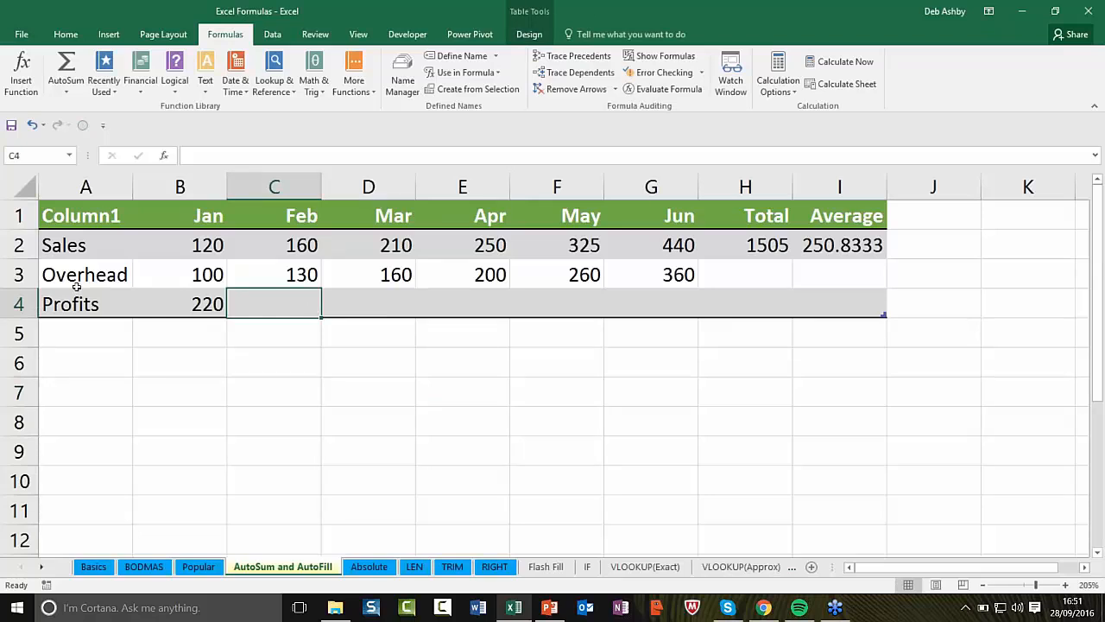
click(198, 304)
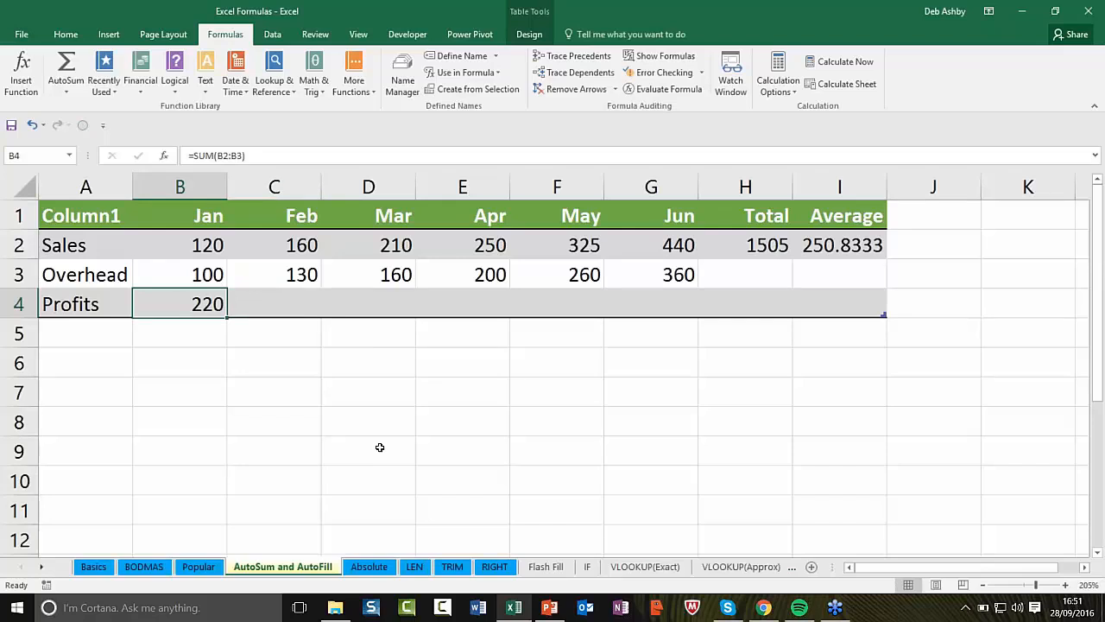
- Open the Absolute sheet and examine the salary data, the percentage in I2, and the empty Increase and New Salary cells in row 3
click(369, 566)
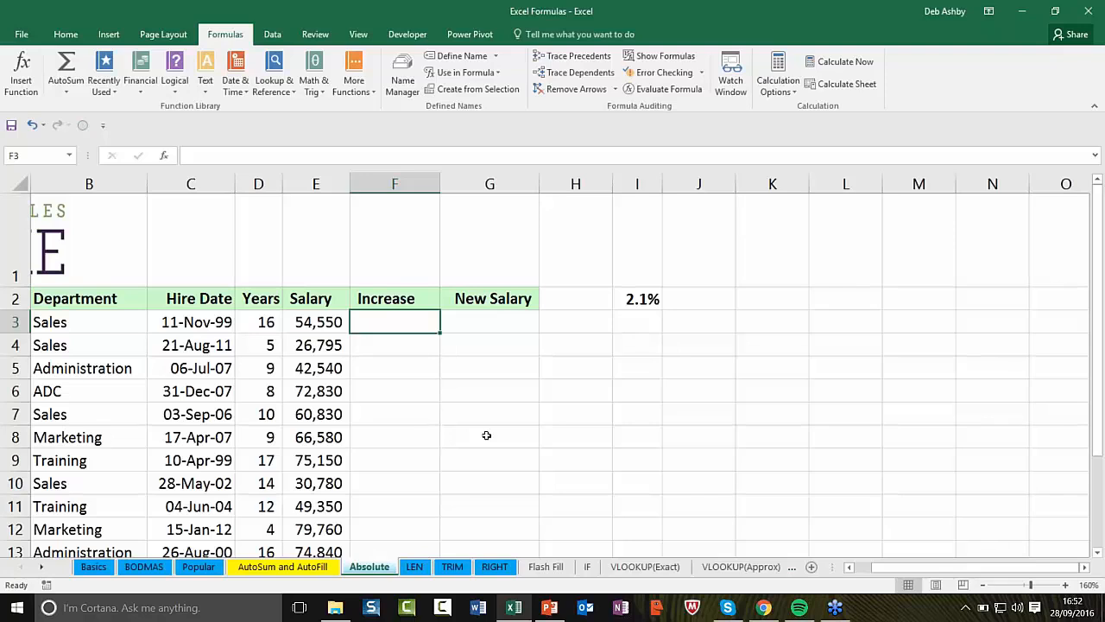
click(546, 375)
scroll(545, 375, down, 1)
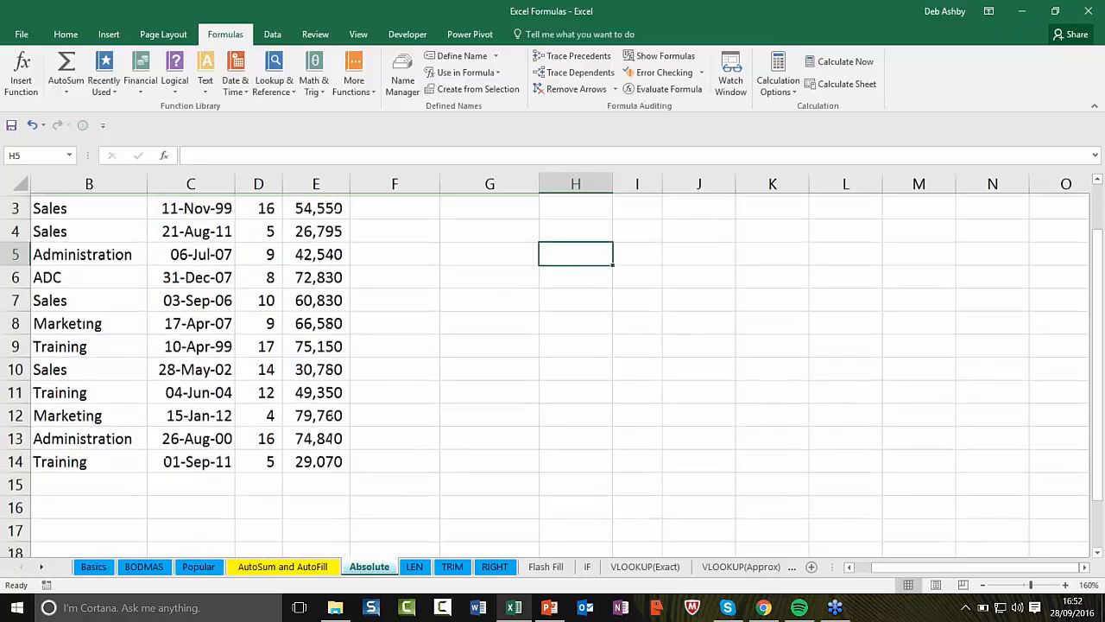
scroll(395, 328, up, 1)
click(394, 326)
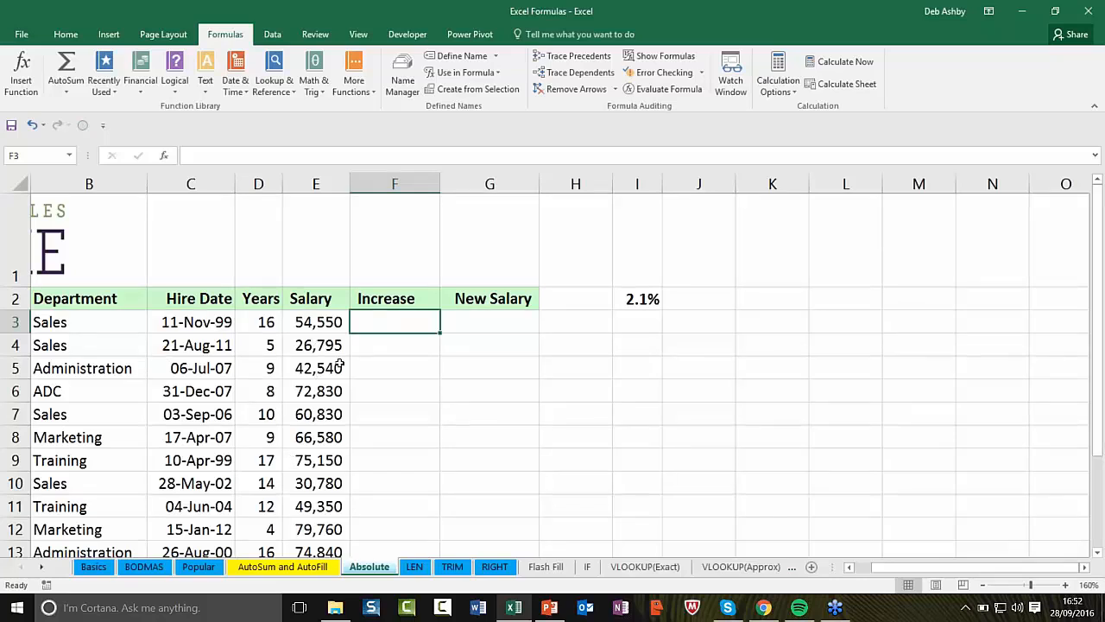
click(616, 307)
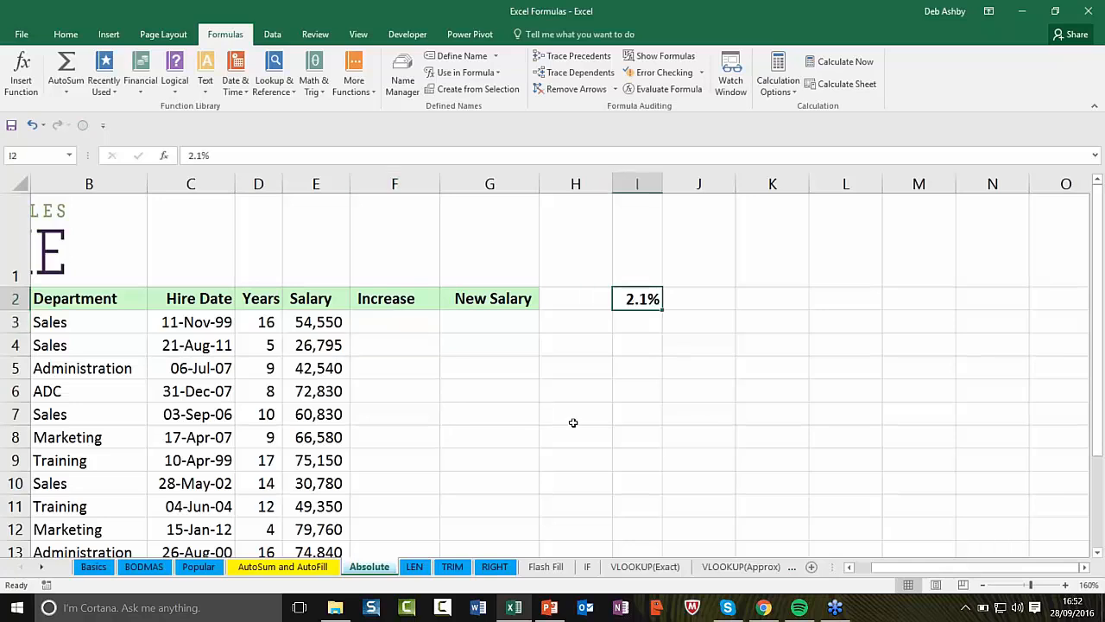
click(390, 327)
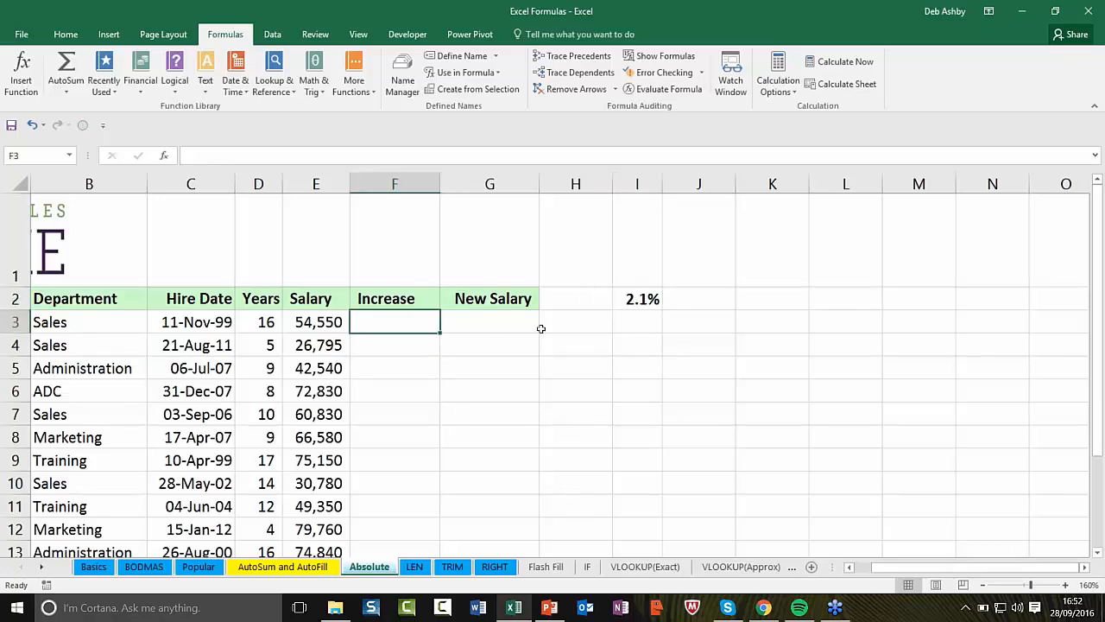
click(496, 326)
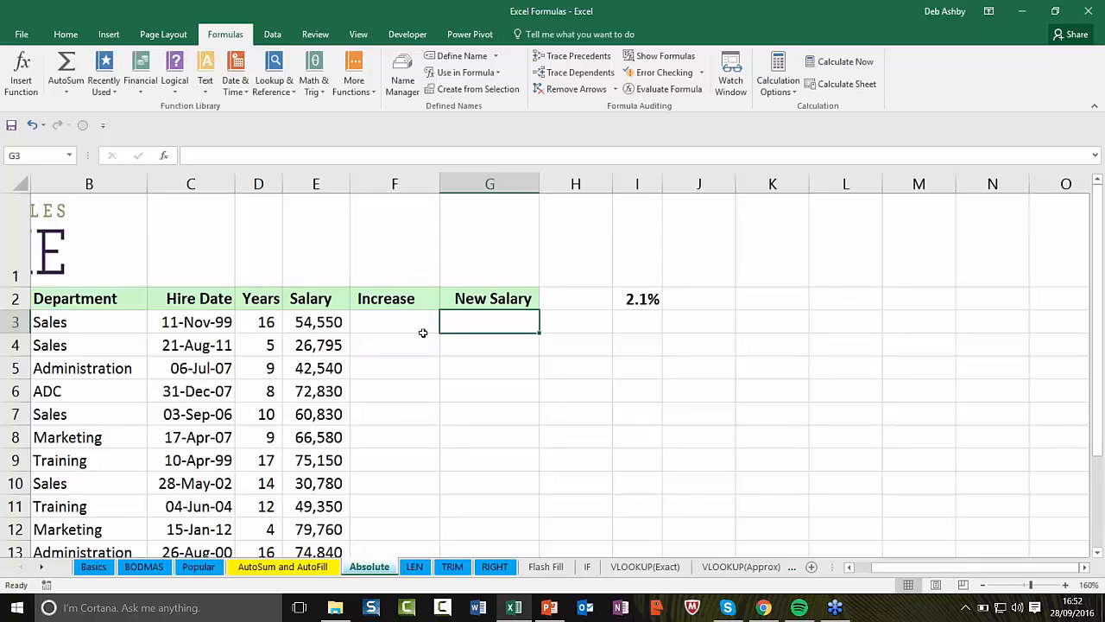
- Calculate the first employee's salary increase in cell F3 with the formula =E3*I2
click(393, 325)
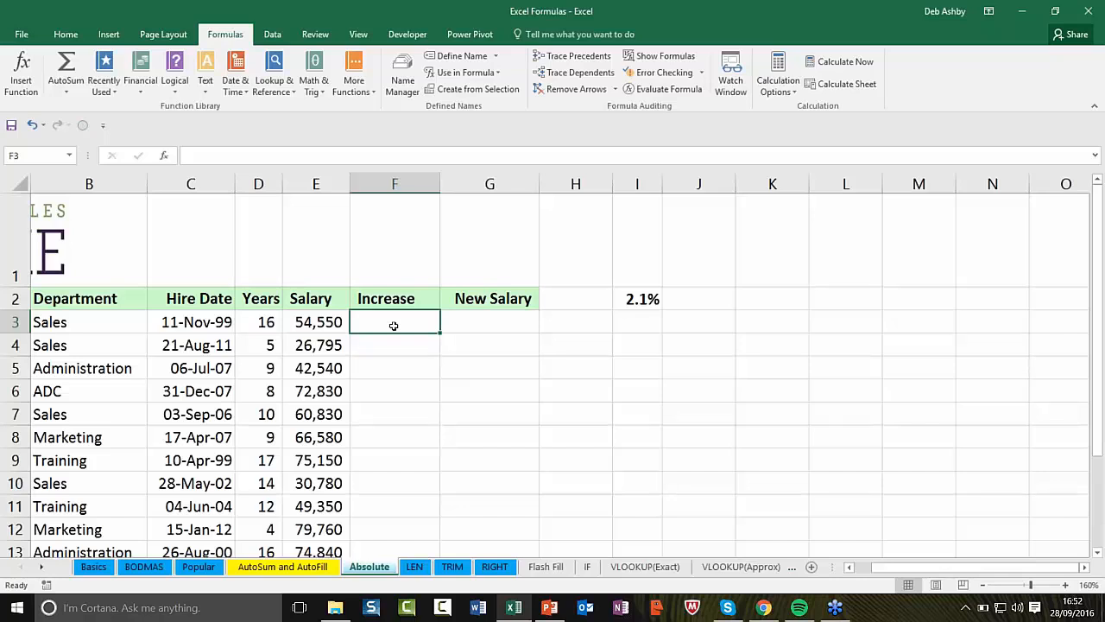
text(=)
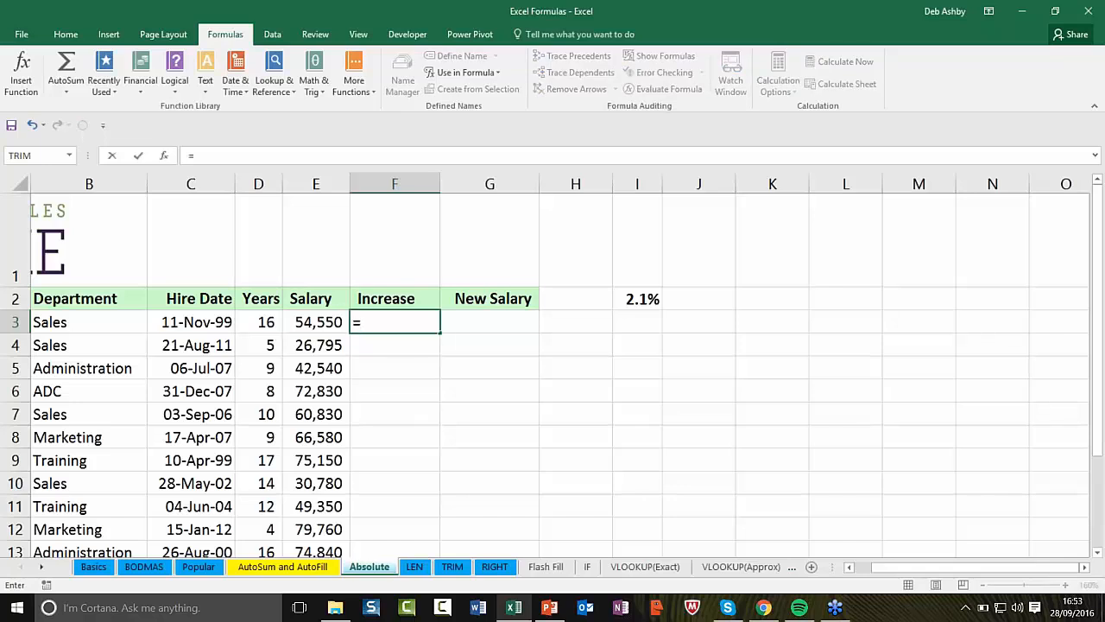
click(304, 327)
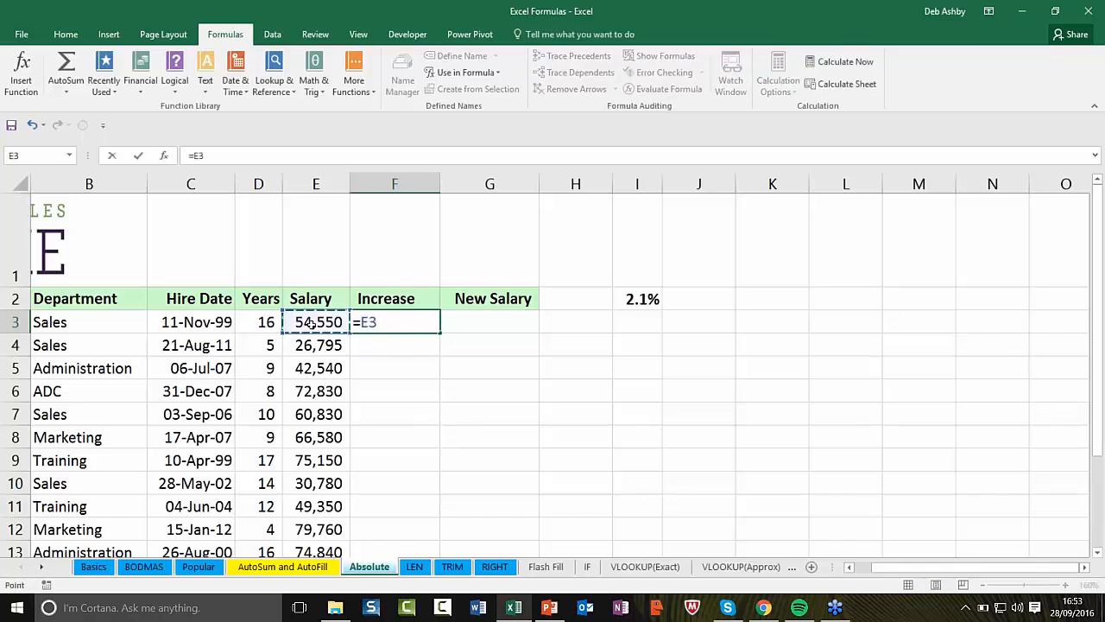
text(*)
click(636, 299)
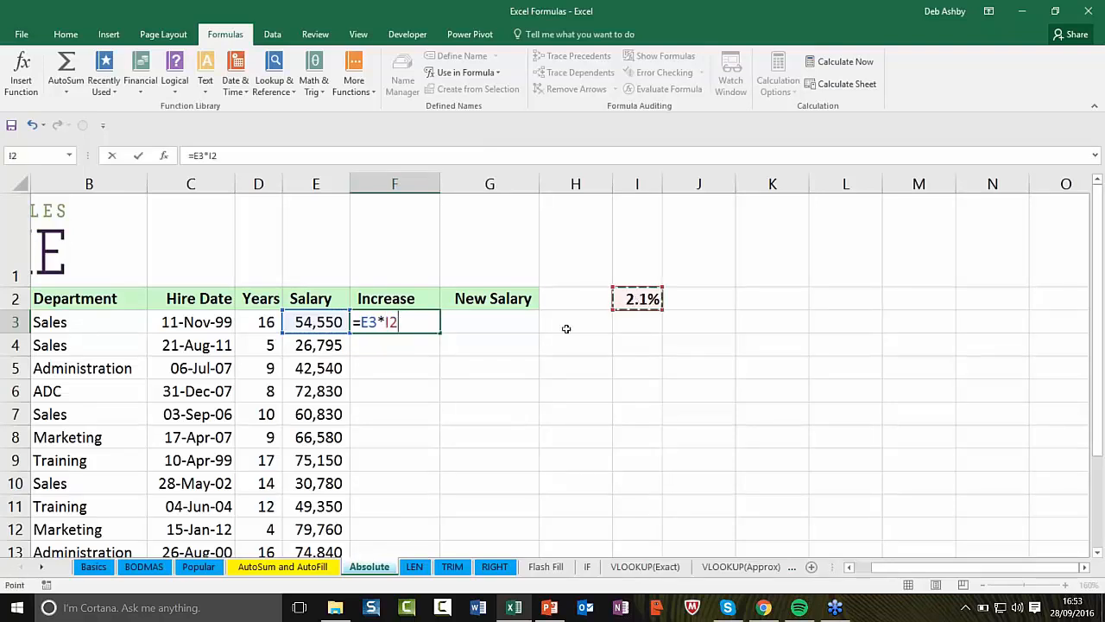
key(Return)
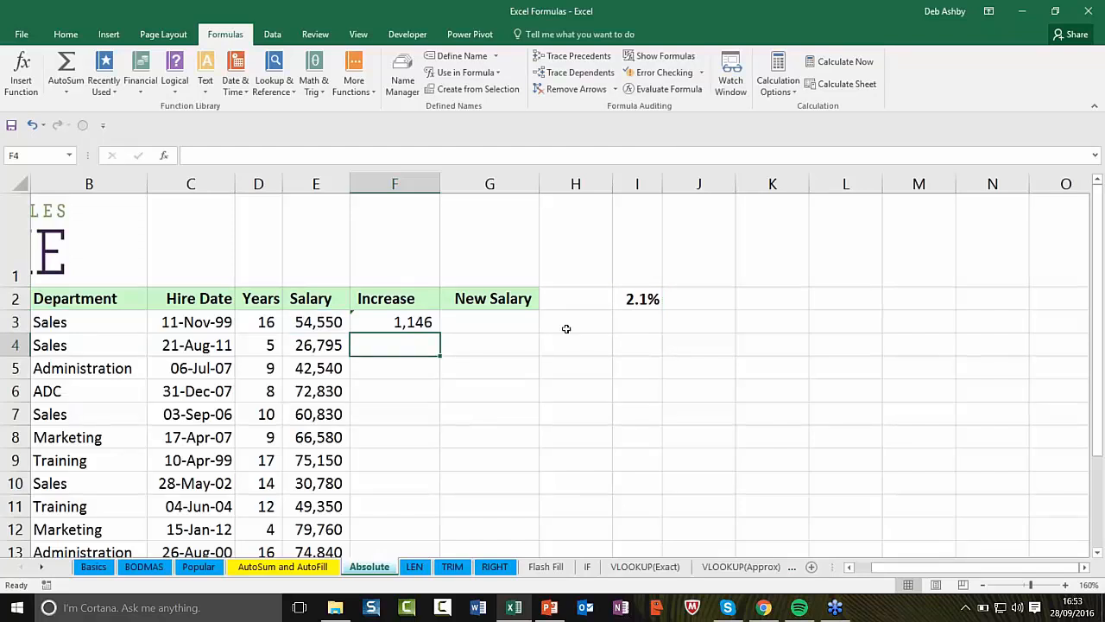
- Calculate the first employee's new salary in cell G3 with the formula =E3+F3
click(491, 324)
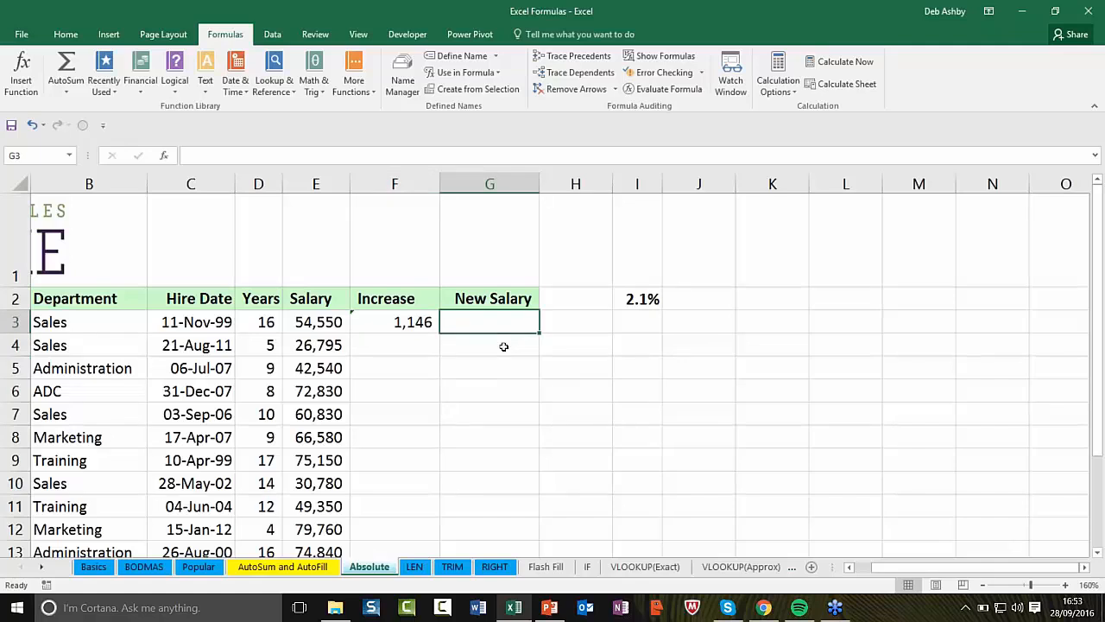
click(296, 323)
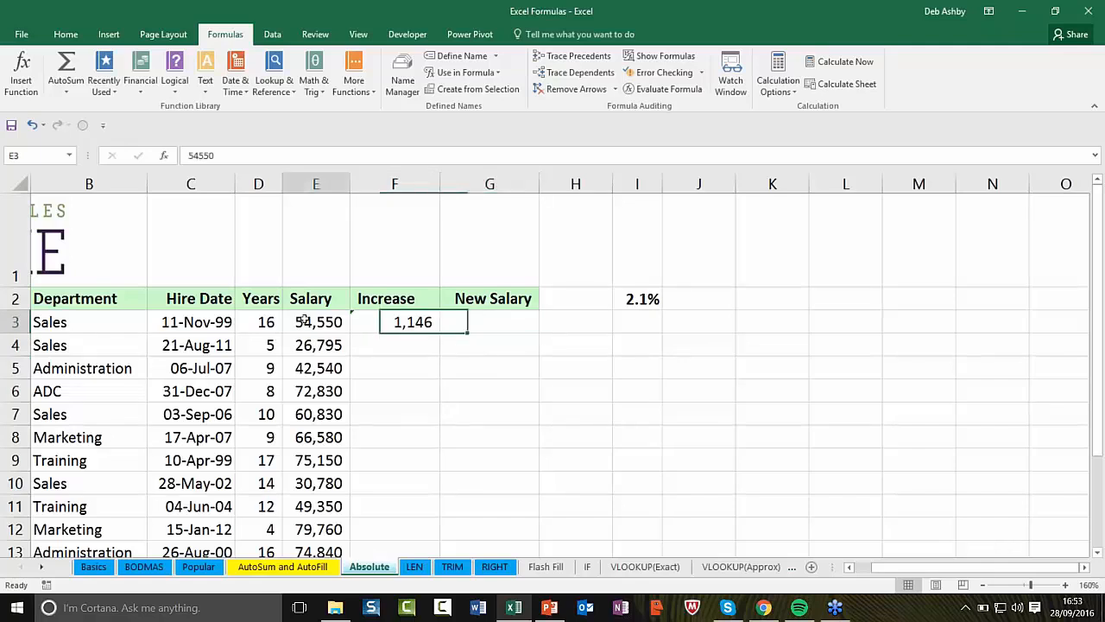
click(397, 323)
click(505, 325)
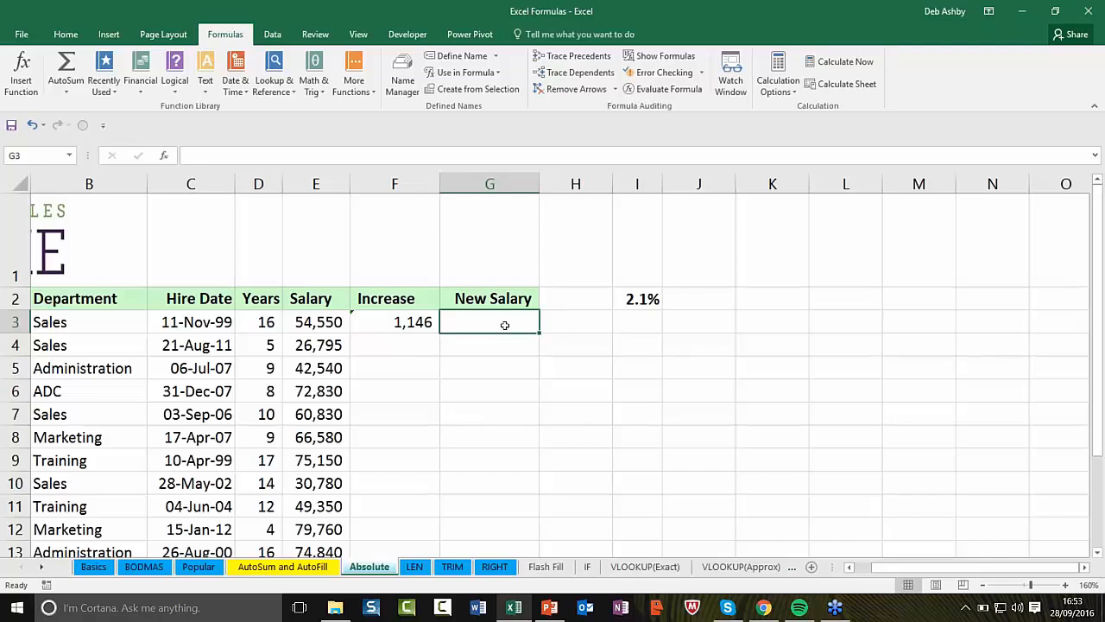
text(=)
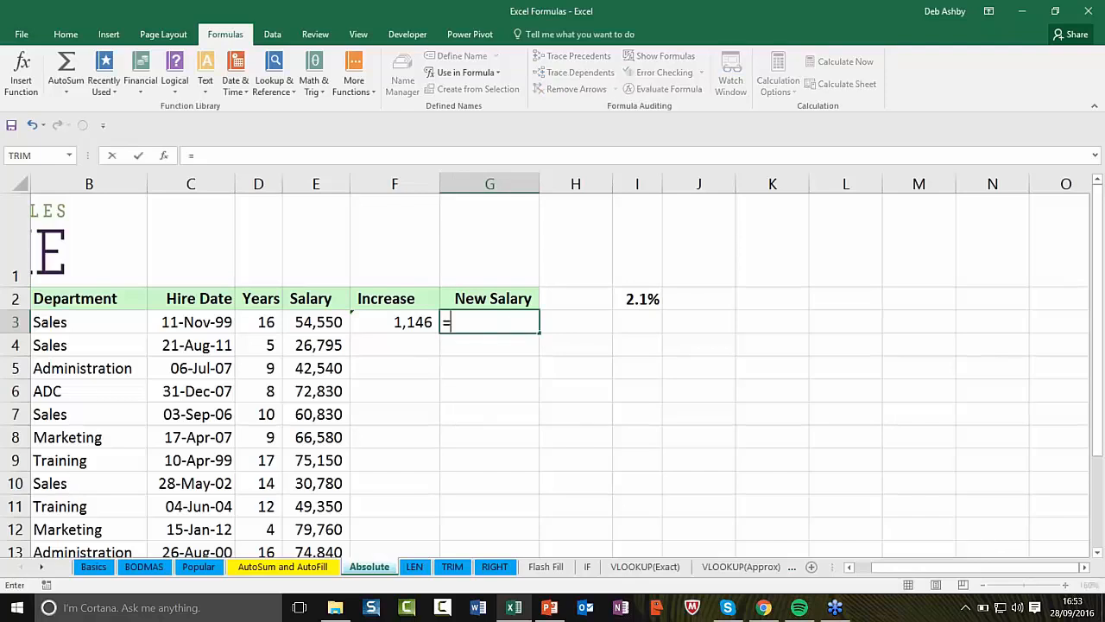
click(326, 322)
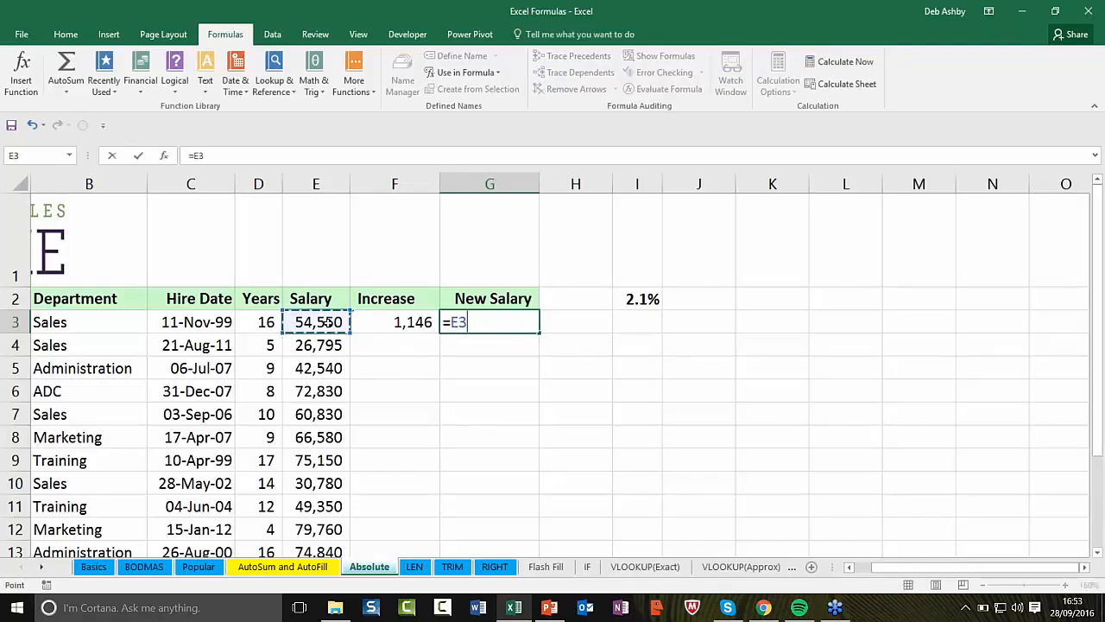
text(+)
click(391, 327)
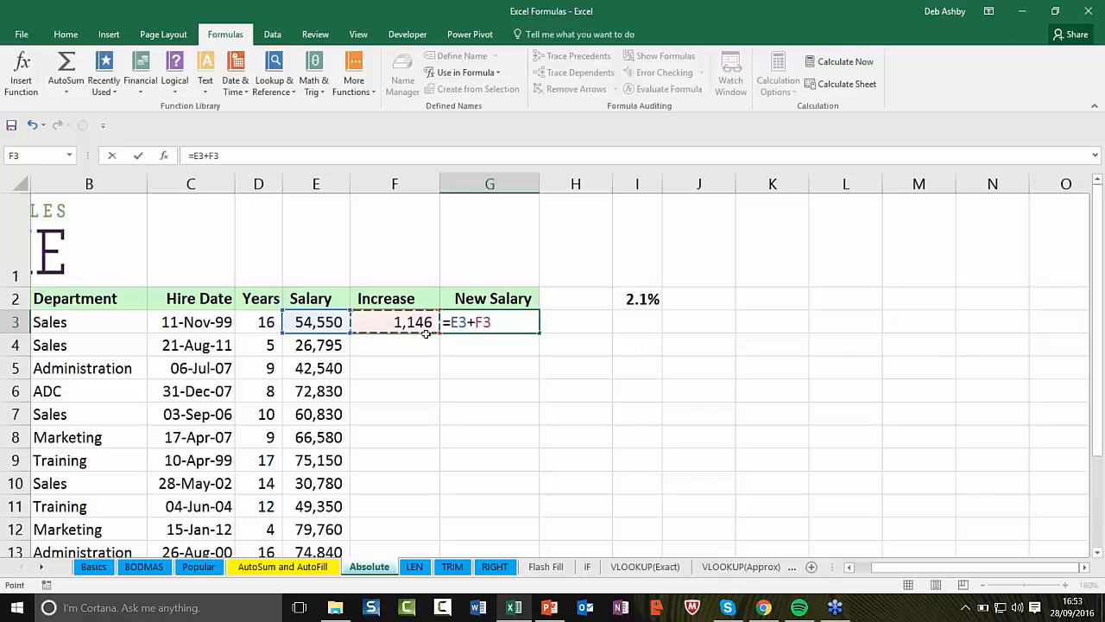
key(Return)
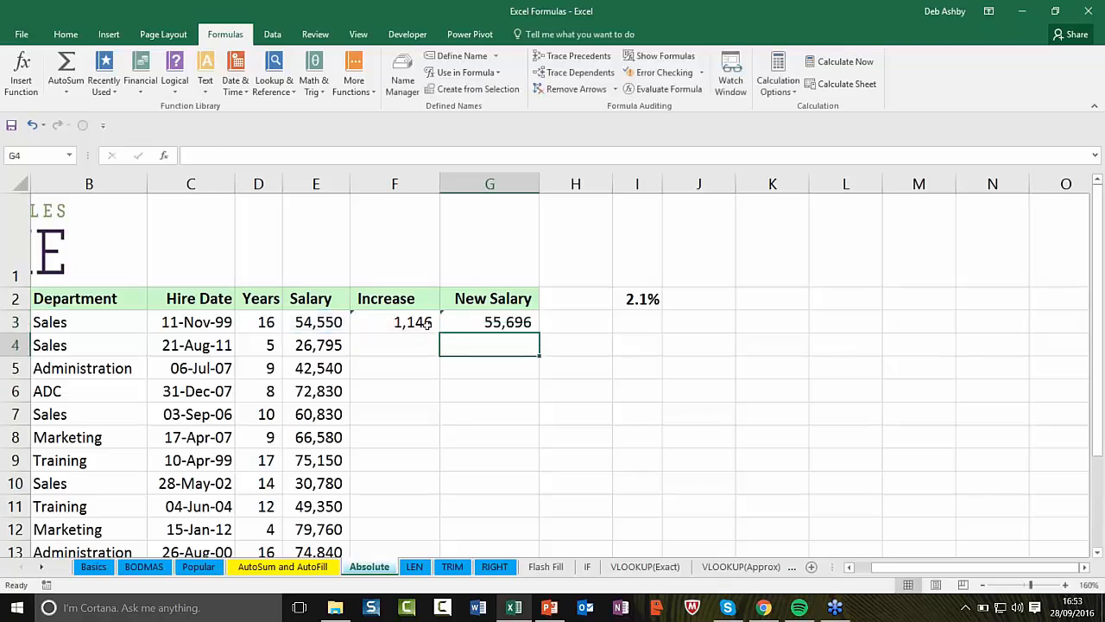
- Inspect the Increase formula in cell F3 and the salary in E3 that it references
click(417, 323)
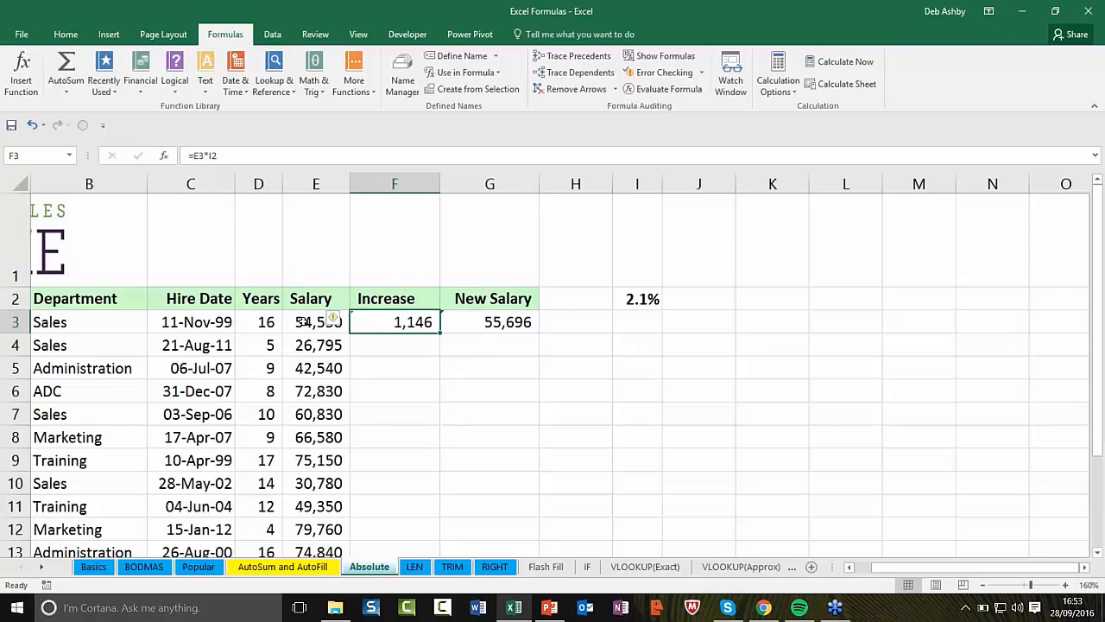
click(304, 323)
click(389, 322)
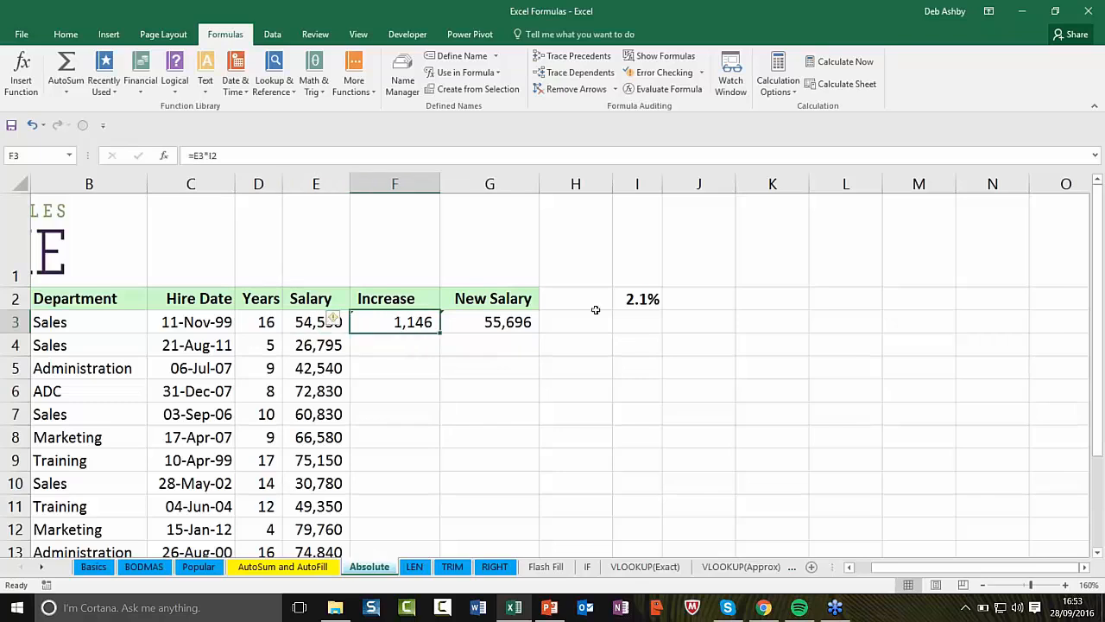
- Fill the Increase formula from cell F3 down the rest of the Increase column
click(643, 299)
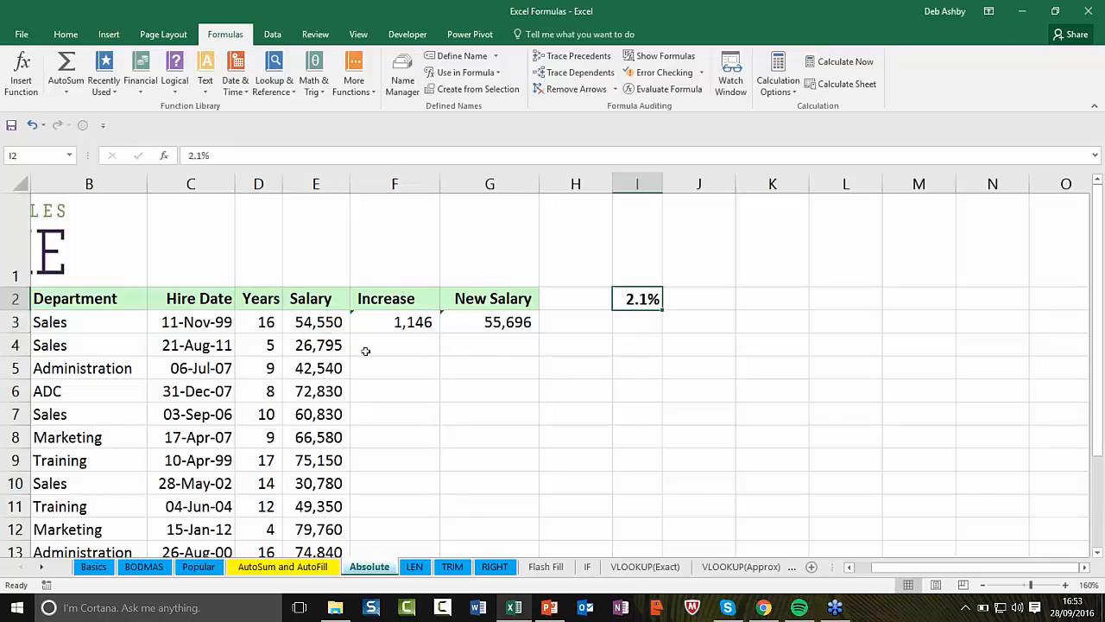
click(406, 323)
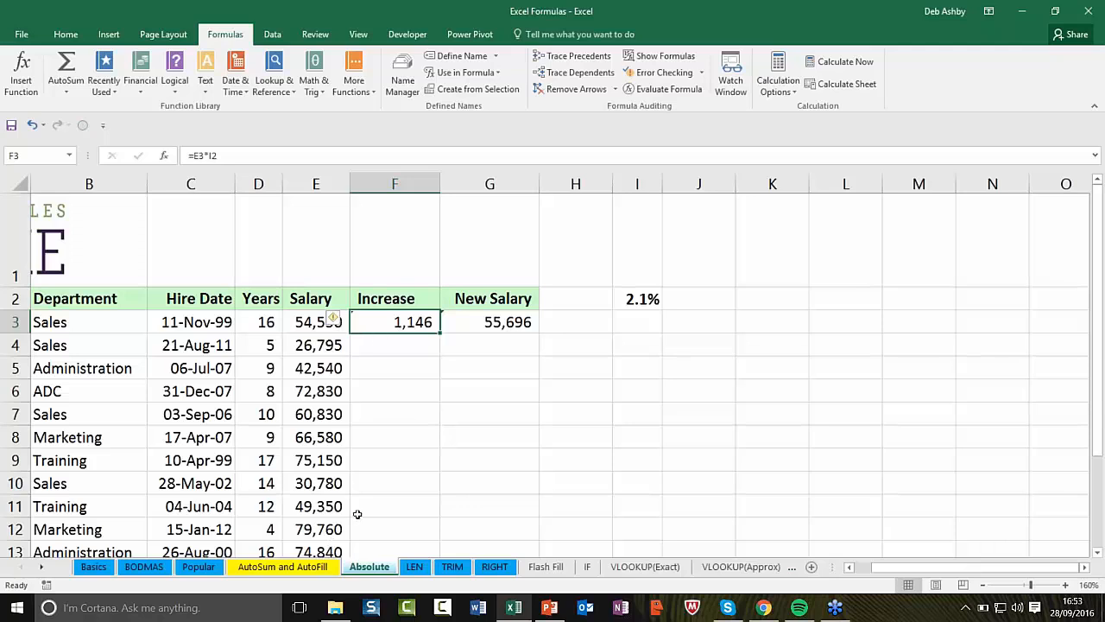
double_click(440, 333)
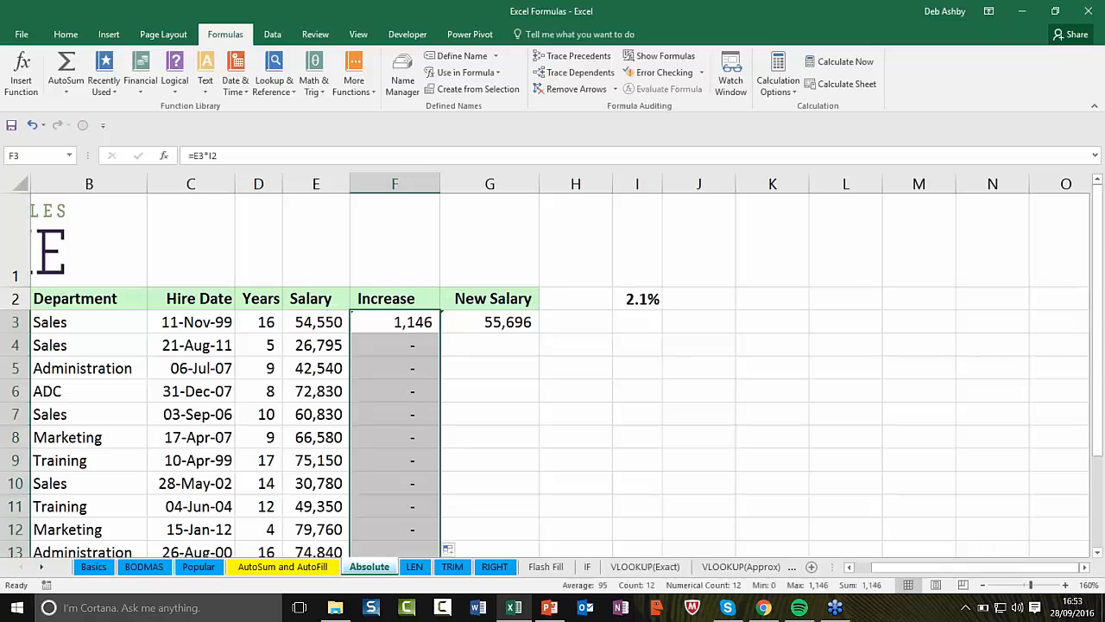
scroll(436, 373, down, 2)
scroll(436, 373, up, 2)
- Make the percentage reference in cell F4 absolute so the formula reads =E4*$I$3
click(396, 348)
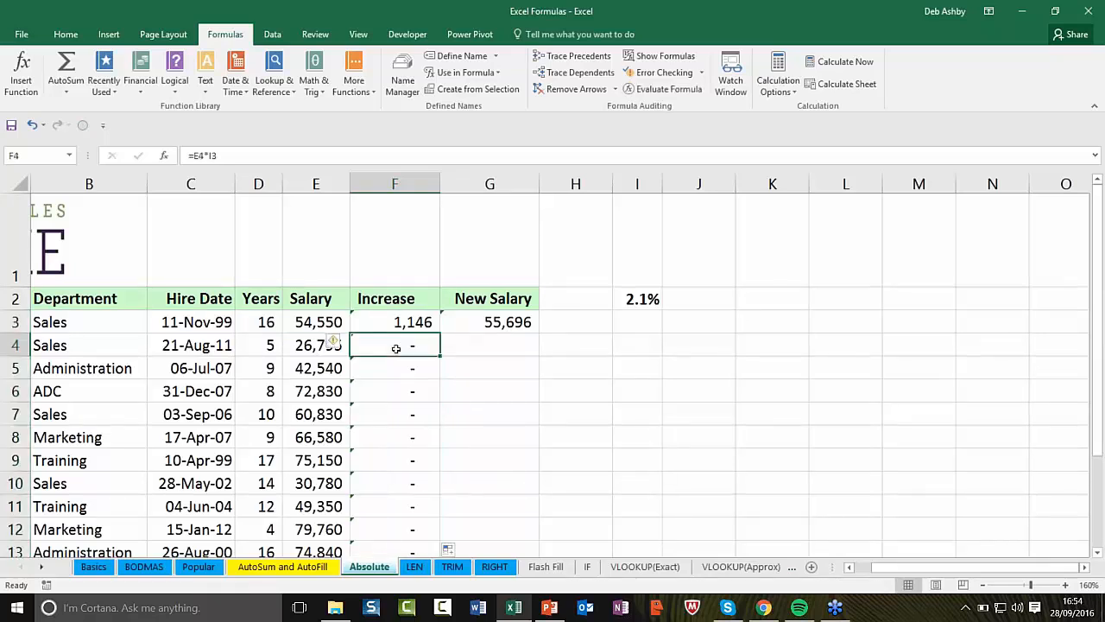
double_click(396, 348)
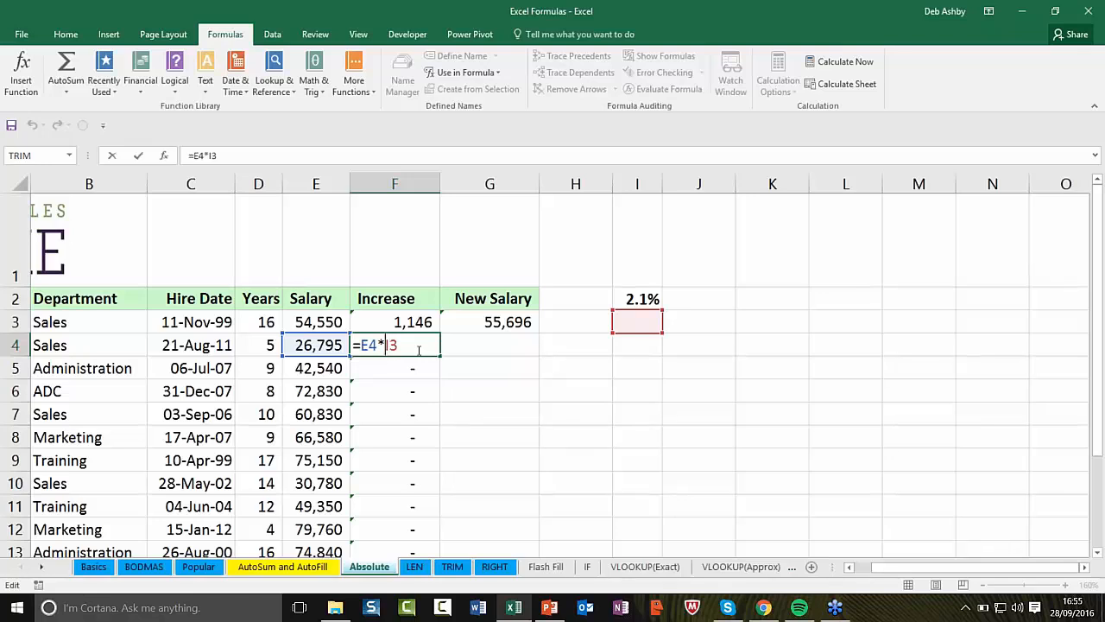
text($)
key(Right)
text($)
key(Return)
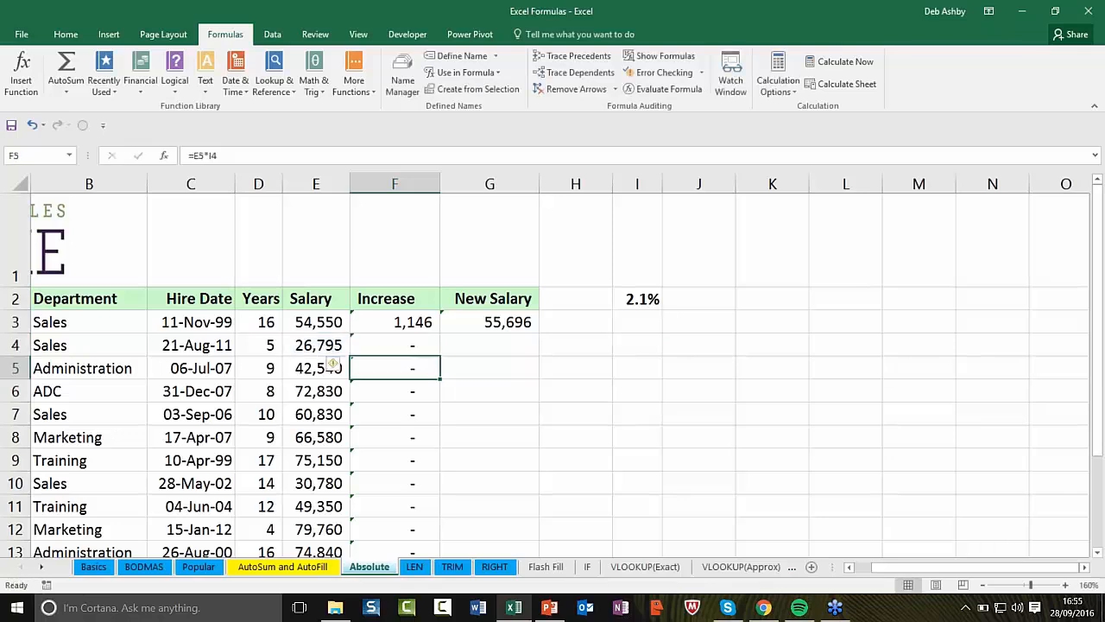
- Undo the formula change in cell F4 and the fill of the Increase column
click(423, 346)
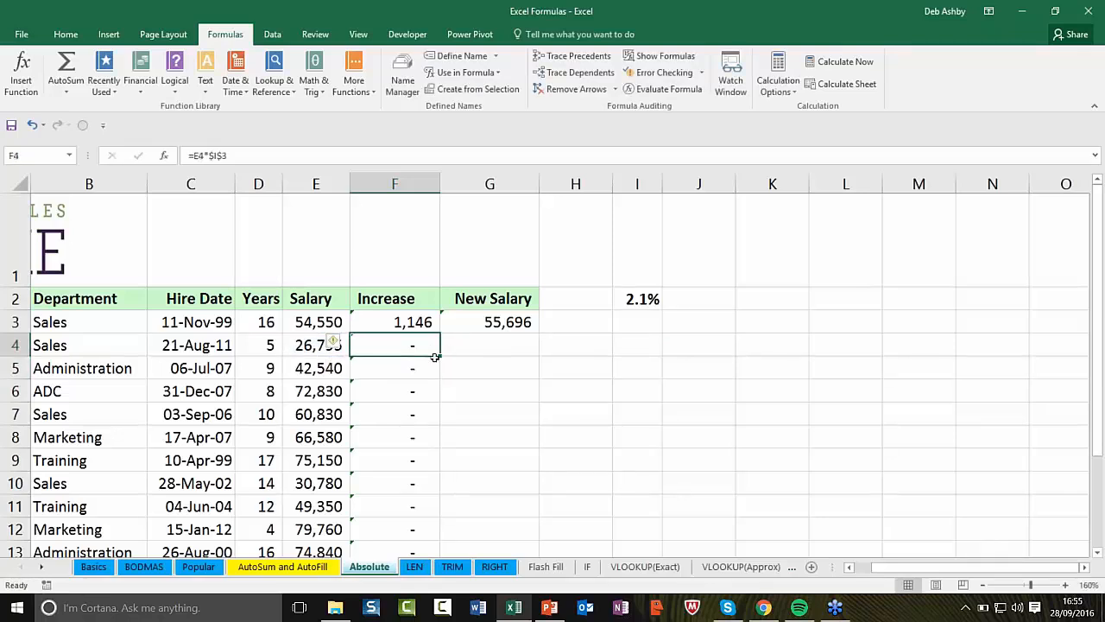
click(32, 125)
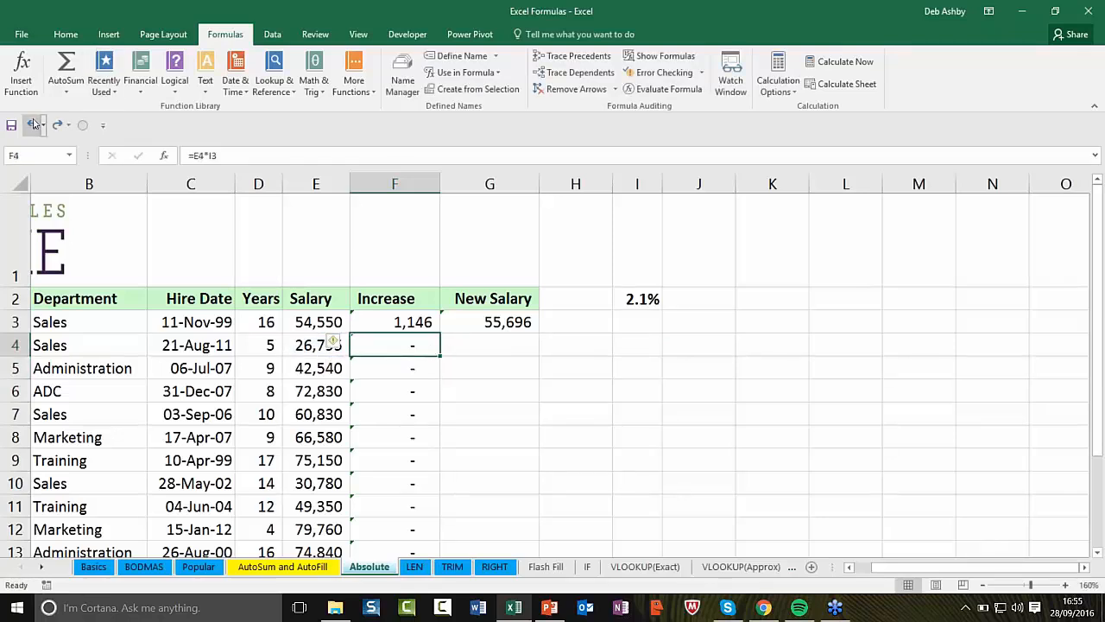
click(31, 124)
- Calculate the second employee's increase in cell F4 with the absolute-reference formula =E4*$I$2
click(407, 348)
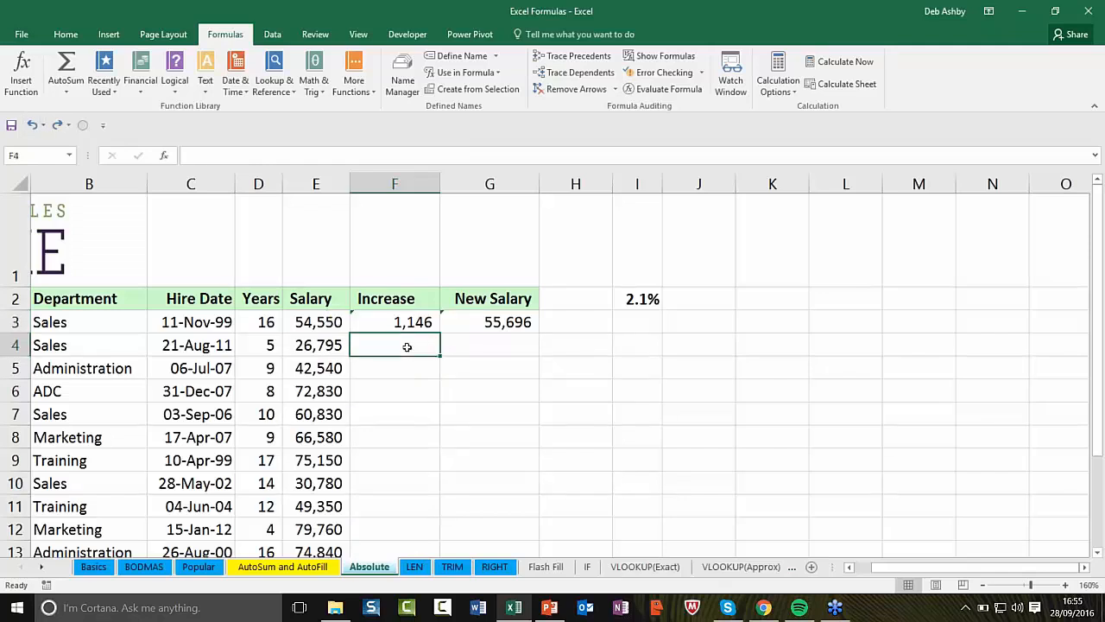
text(=)
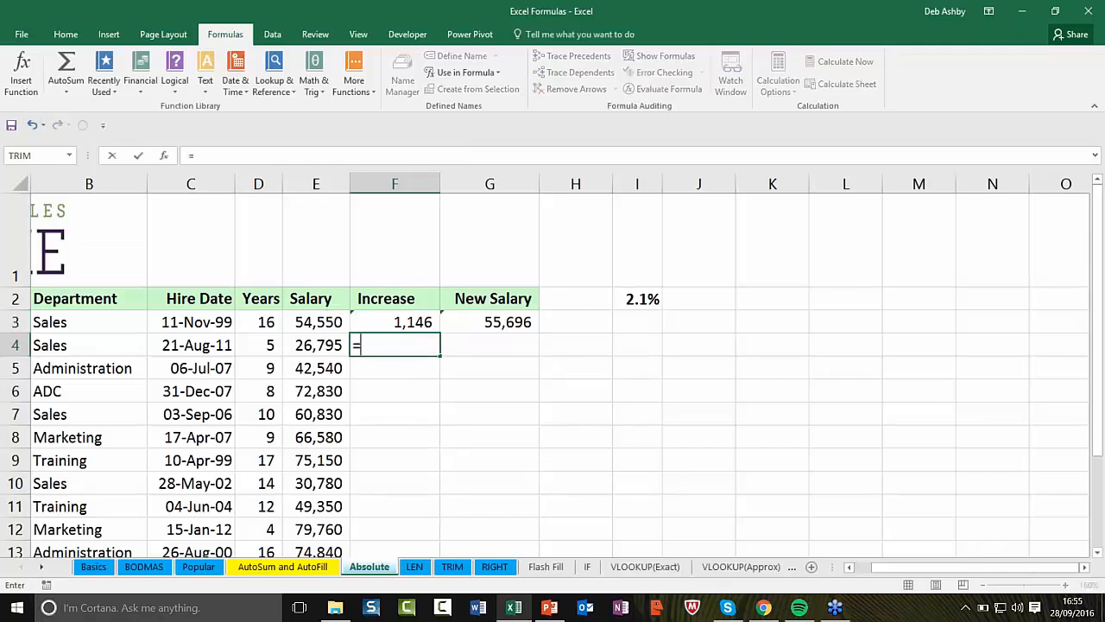
key(Left)
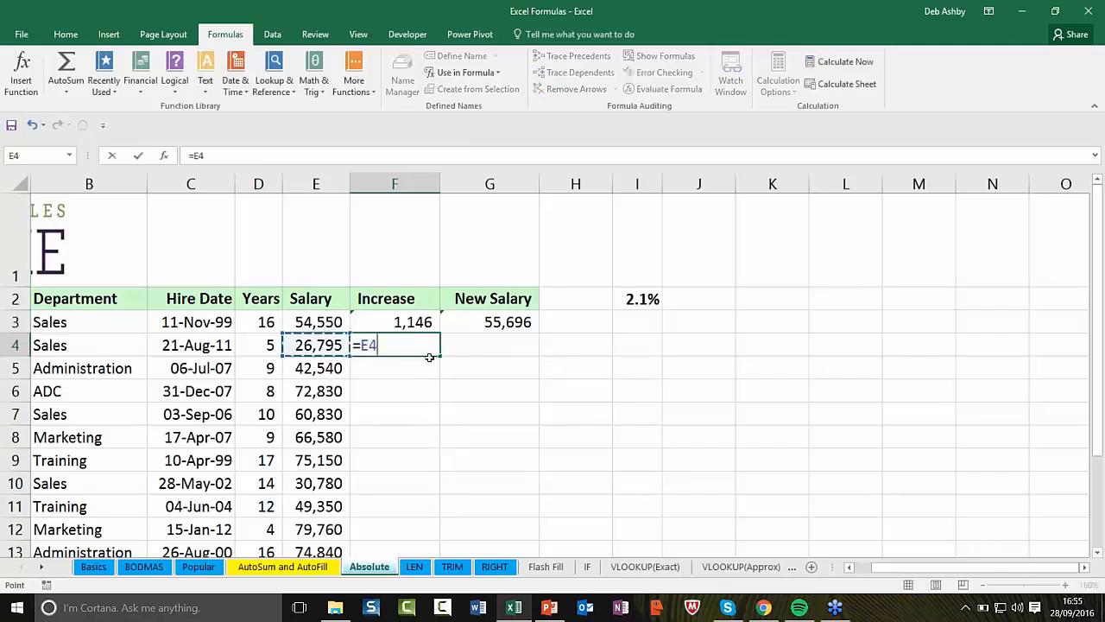
text(*)
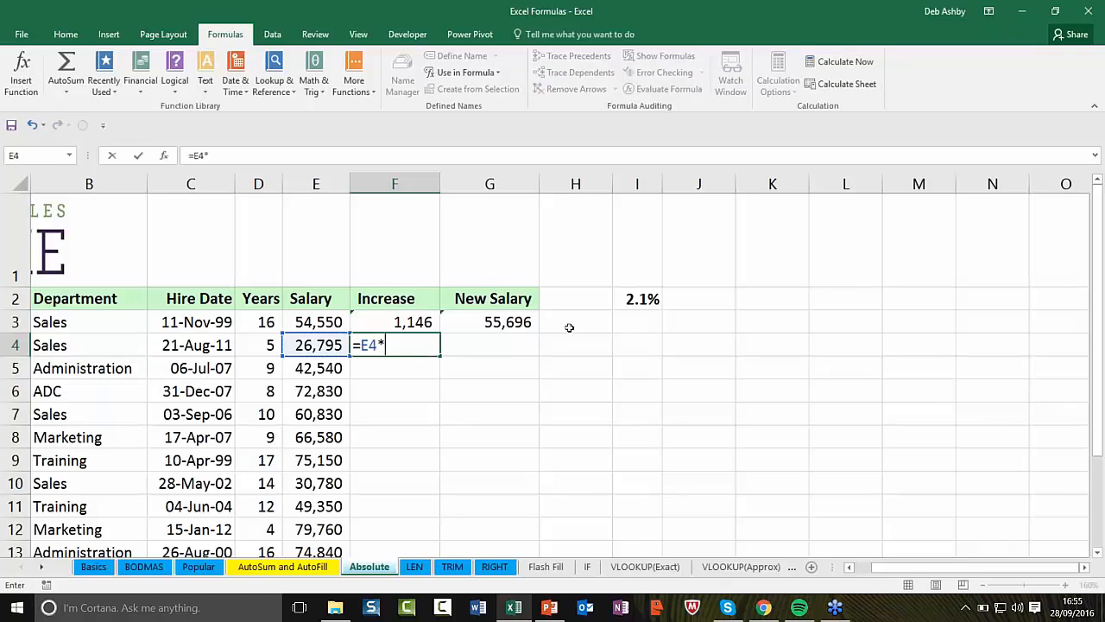
click(638, 298)
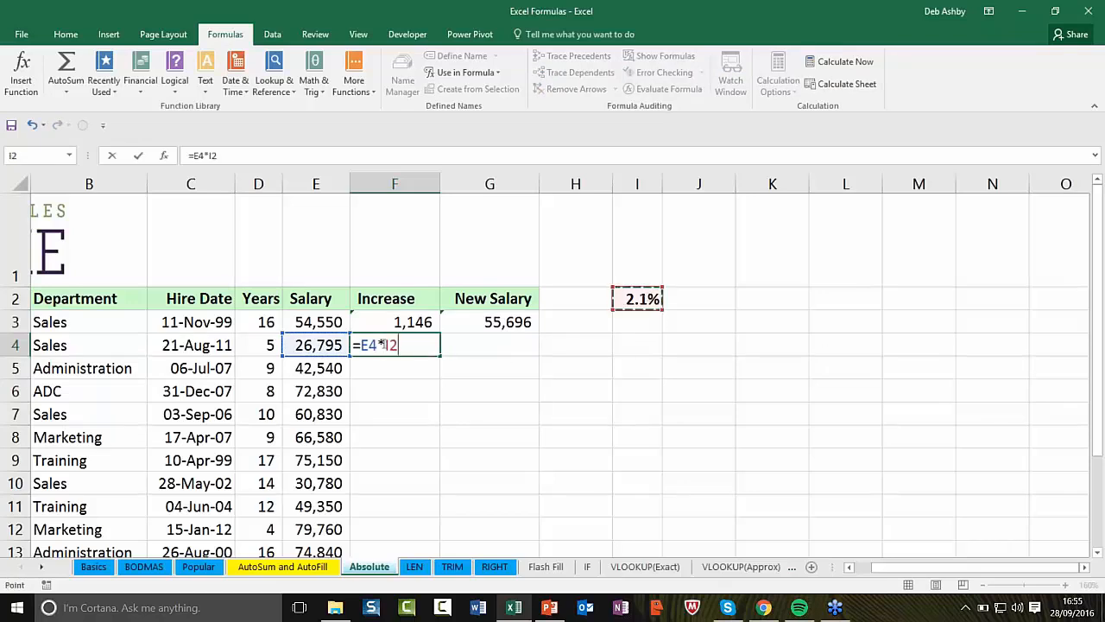
click(386, 346)
text($)
key(Right)
text($)
key(Return)
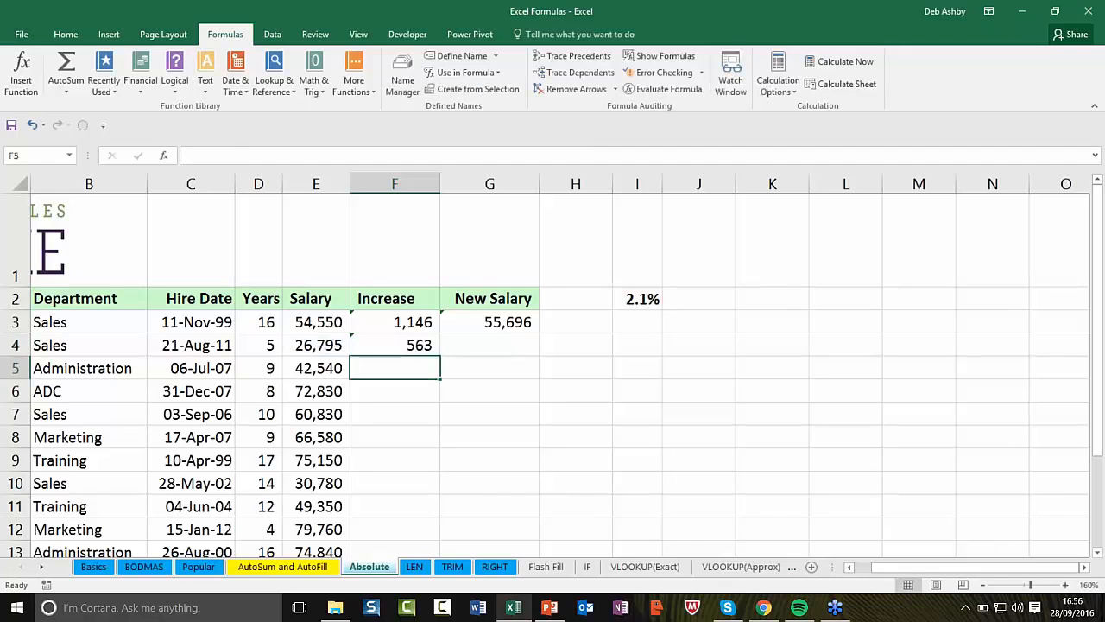
- Fill the F4 formula down the Increase column and check the references of the copied formulas in F5 and F6
click(420, 347)
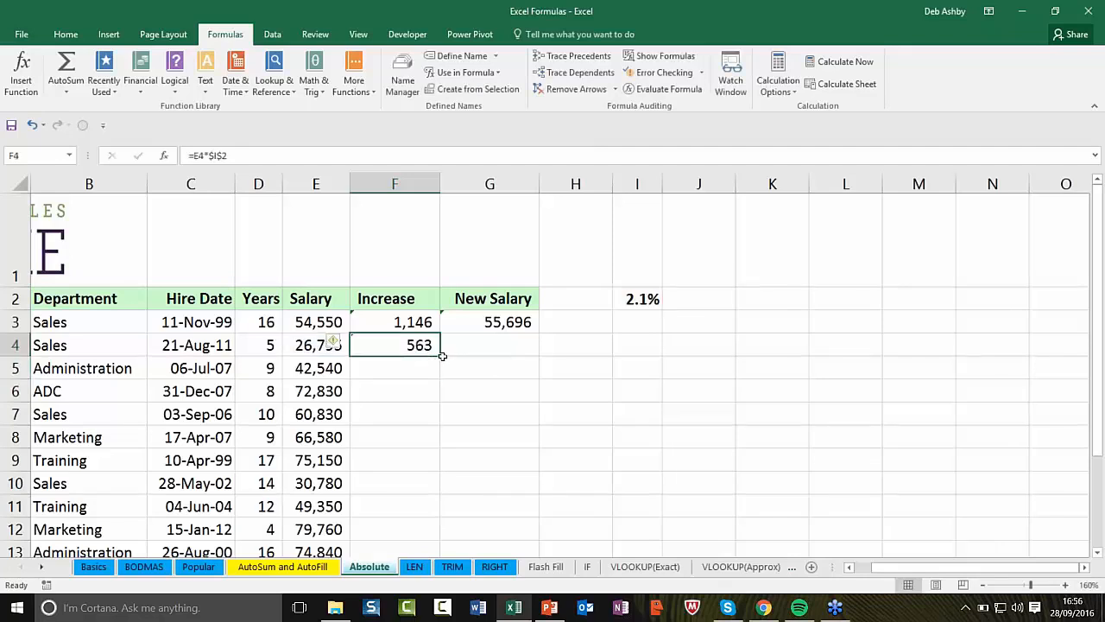
double_click(441, 355)
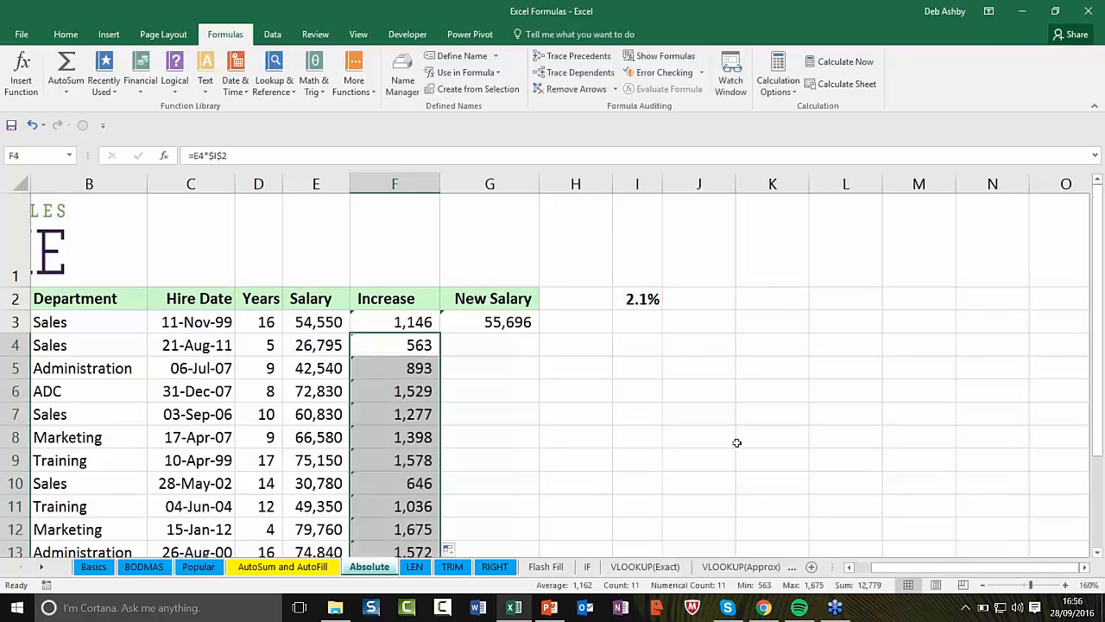
click(419, 369)
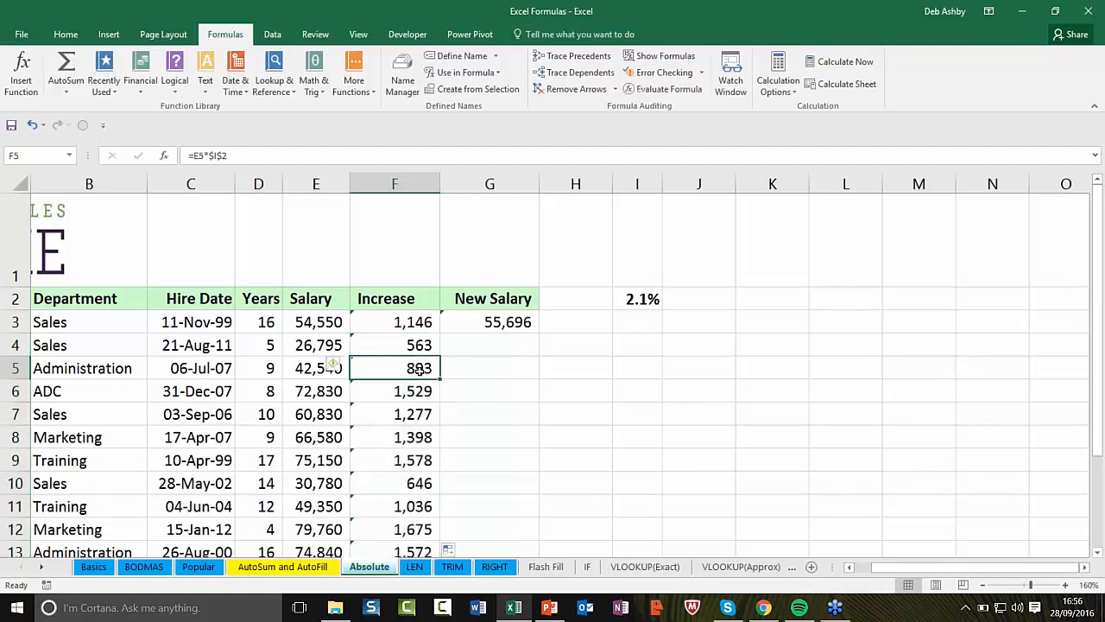
double_click(418, 369)
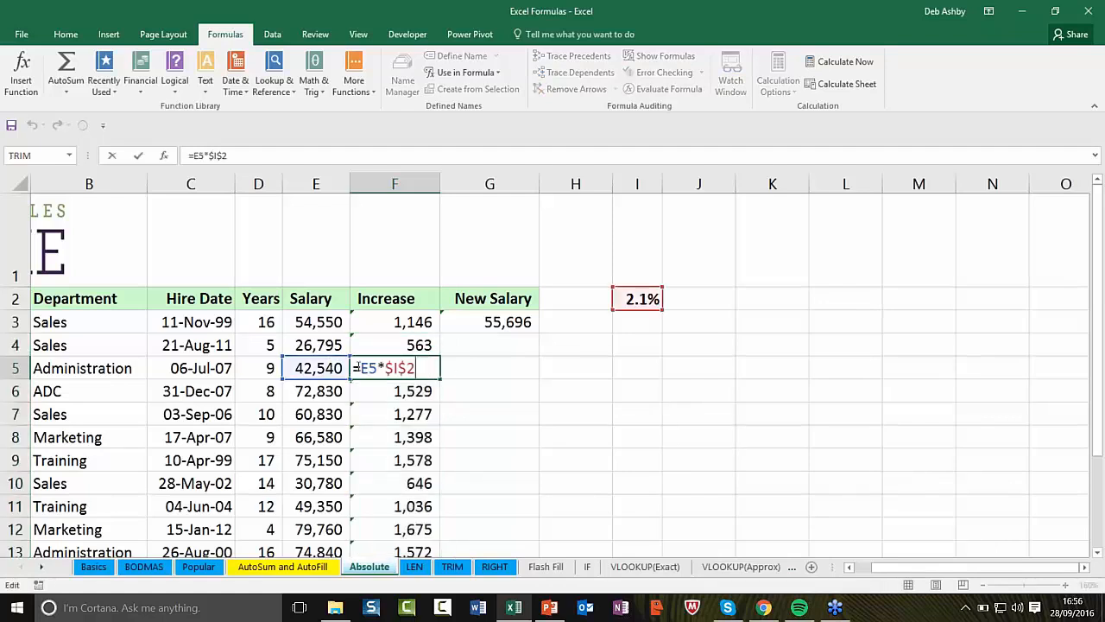
double_click(414, 391)
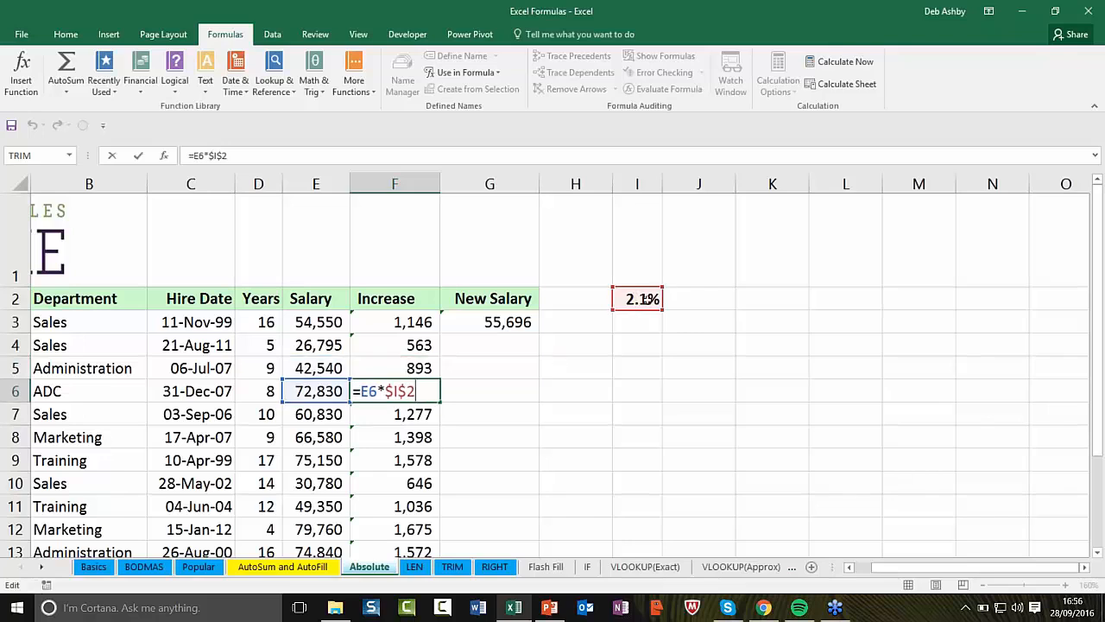
click(508, 421)
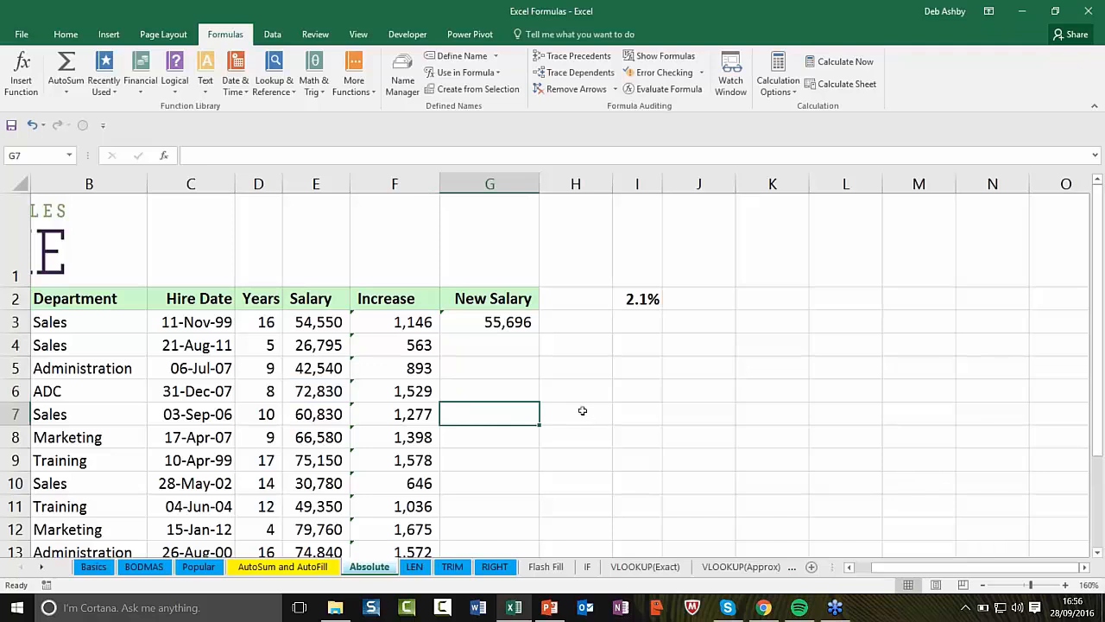
- Inspect the New Salary formula in G3 and the Salary and Increase cells in the rows below it
click(507, 345)
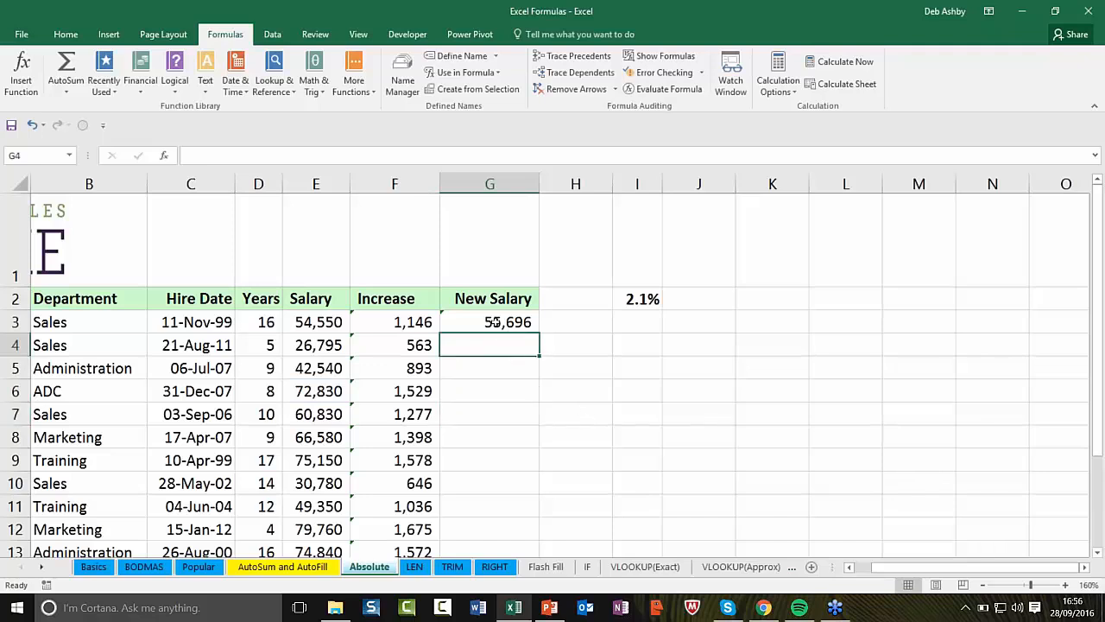
click(496, 322)
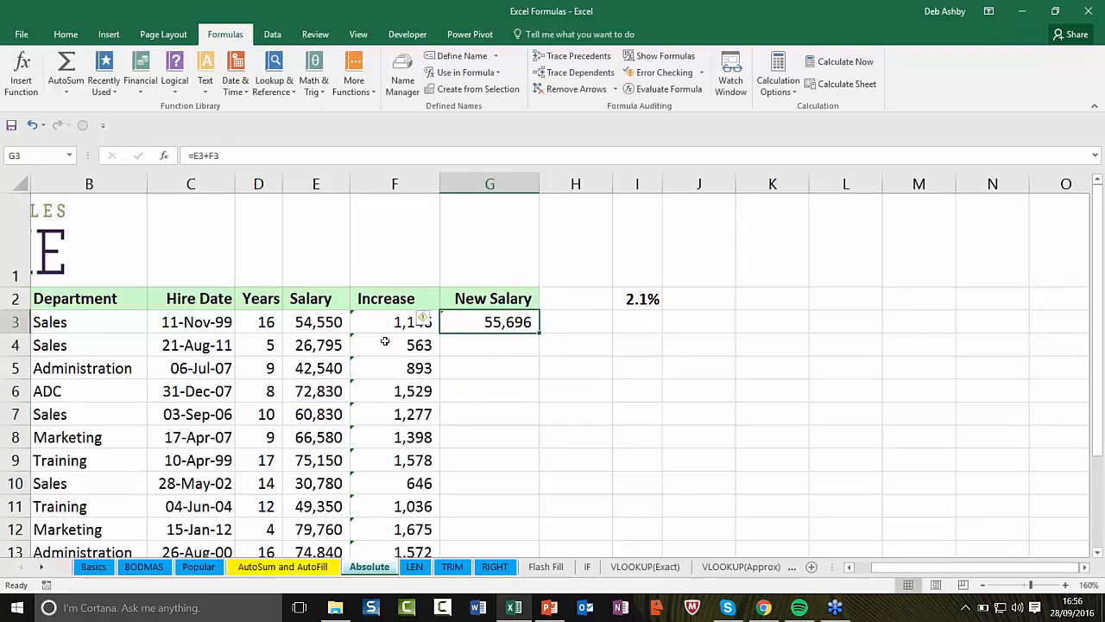
click(316, 348)
click(415, 345)
click(332, 370)
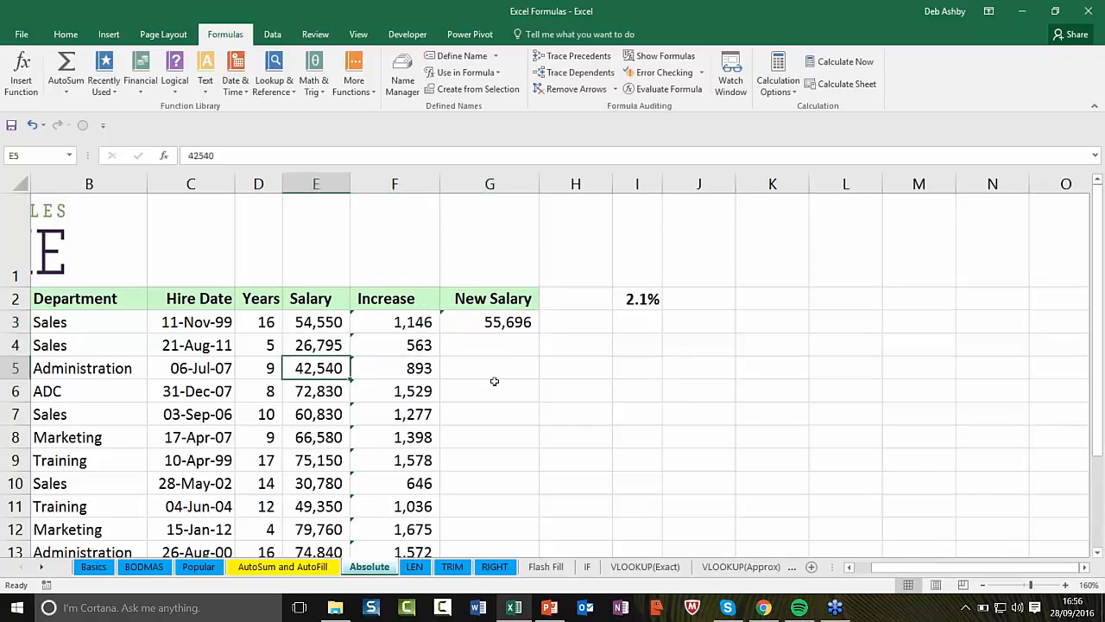
click(506, 346)
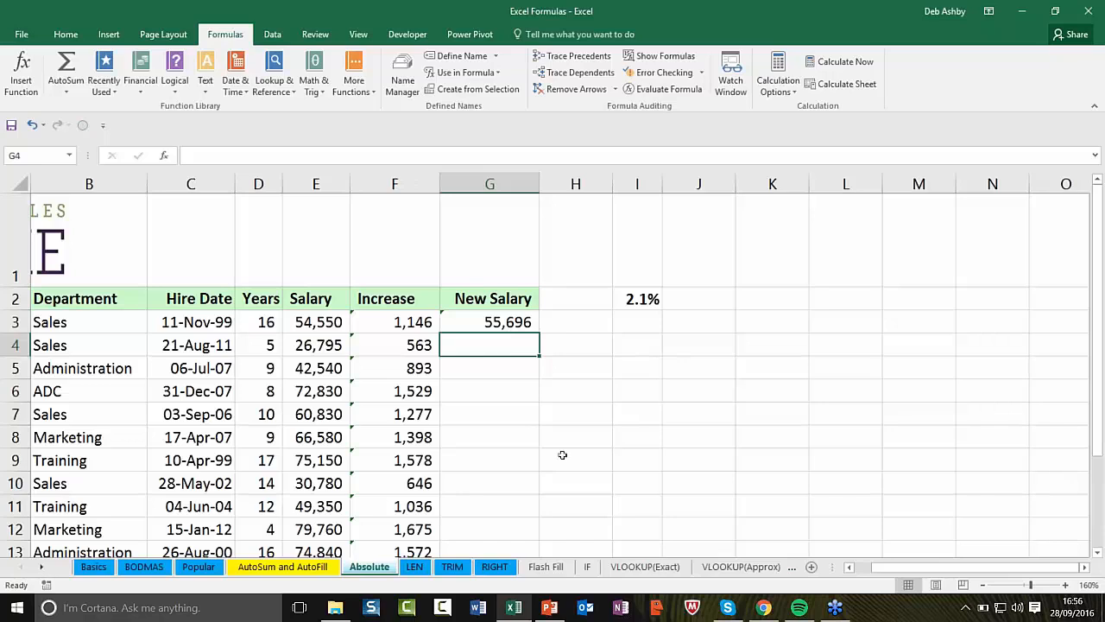
- Open the LEN sheet and examine the employee names, the ADC department entry in B3, and the empty length cell H2
click(415, 566)
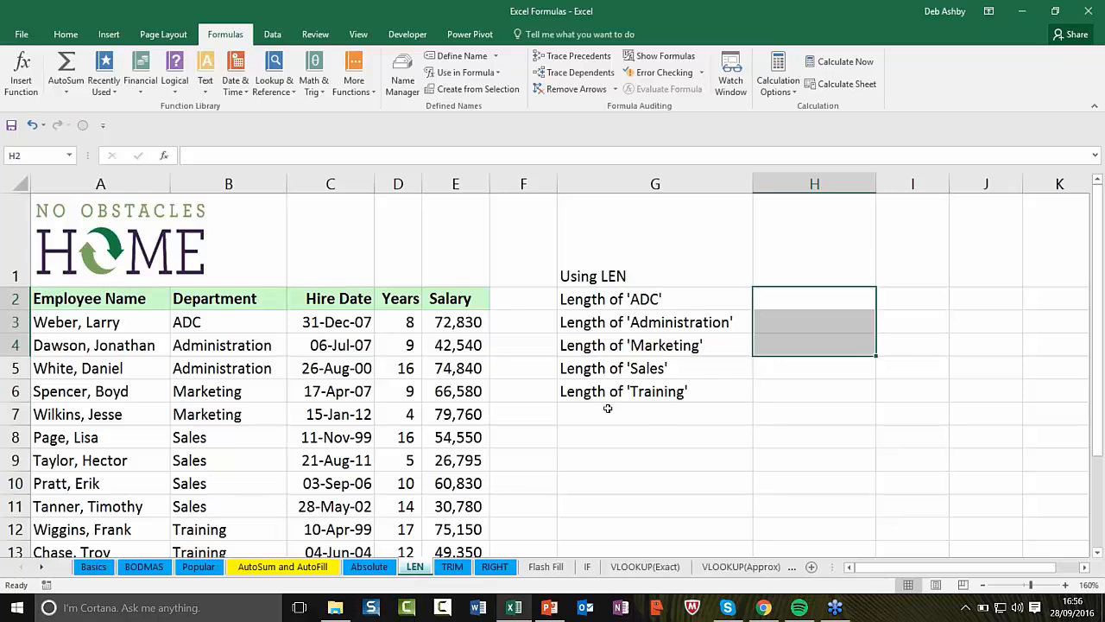
click(221, 329)
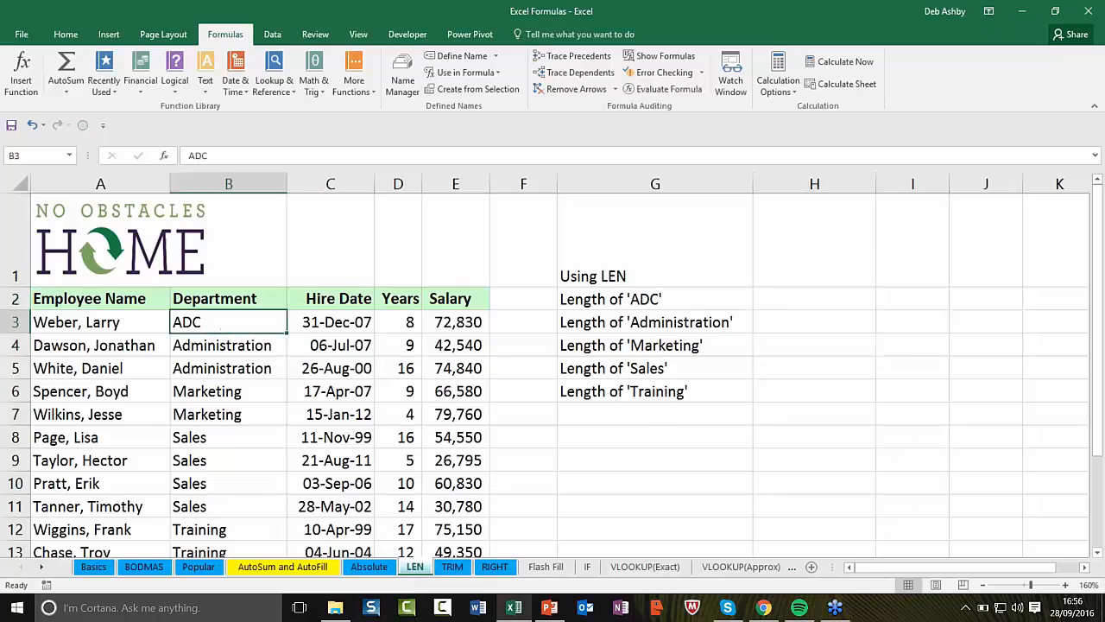
click(81, 323)
click(105, 346)
click(121, 370)
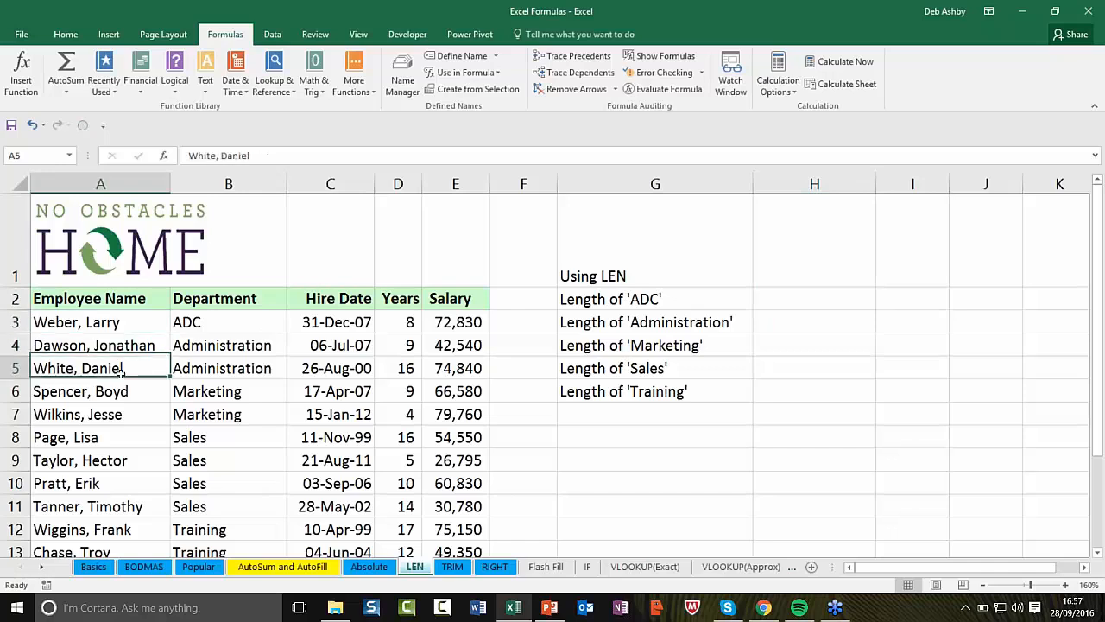
click(123, 393)
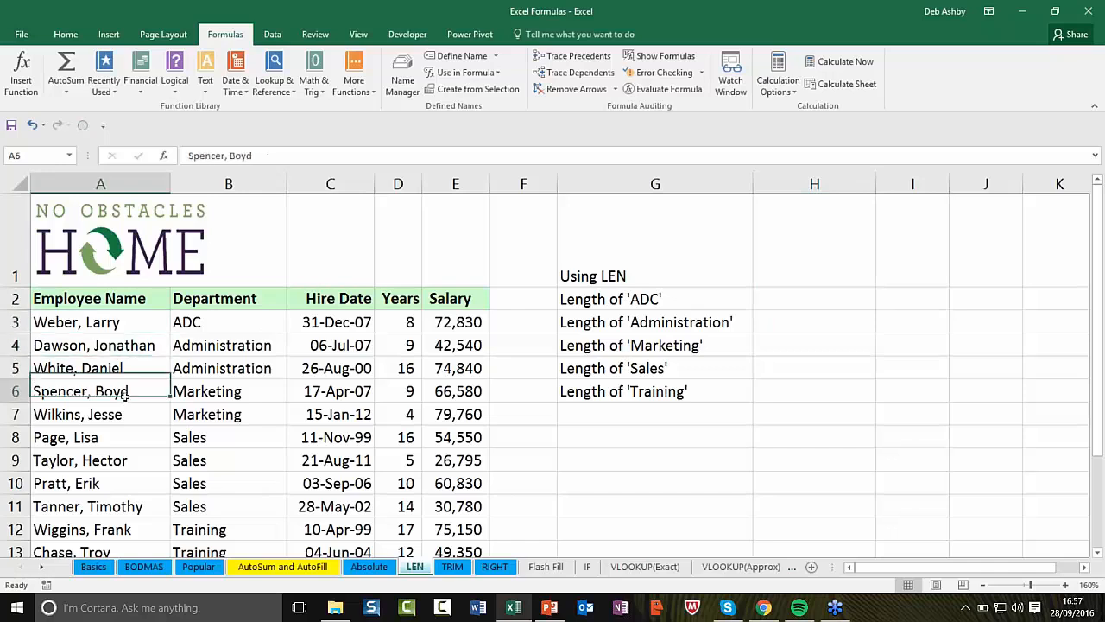
click(770, 293)
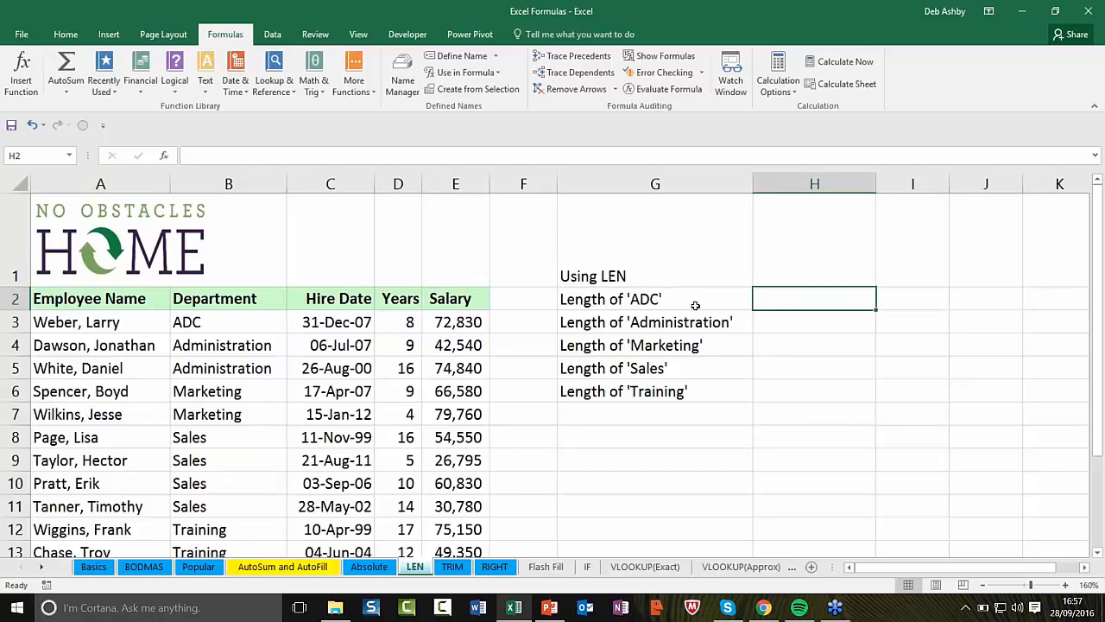
click(226, 326)
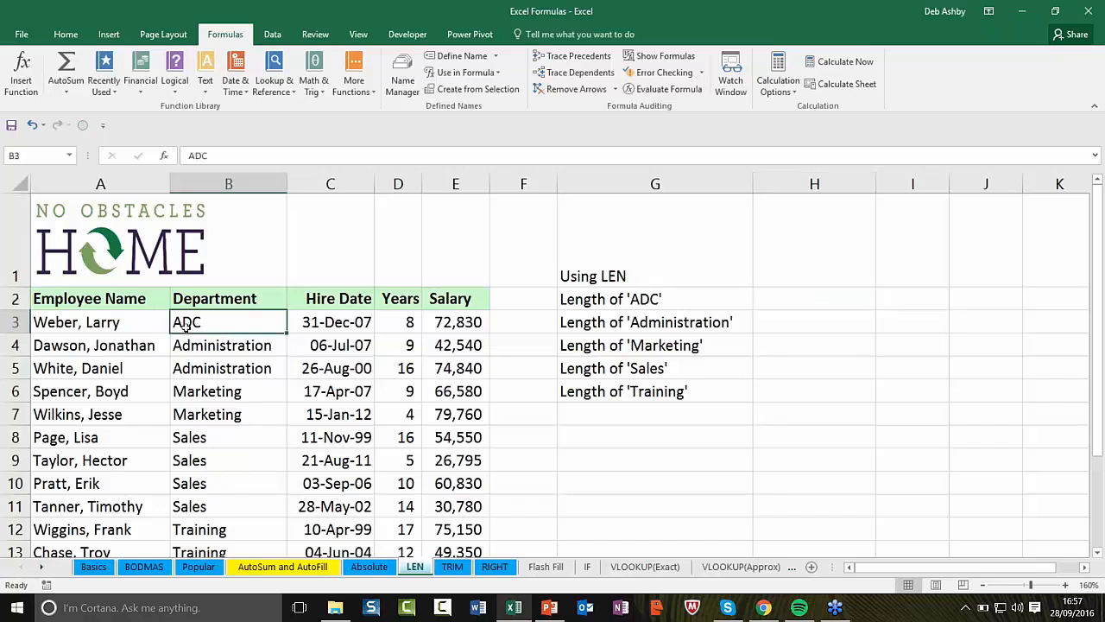
click(794, 304)
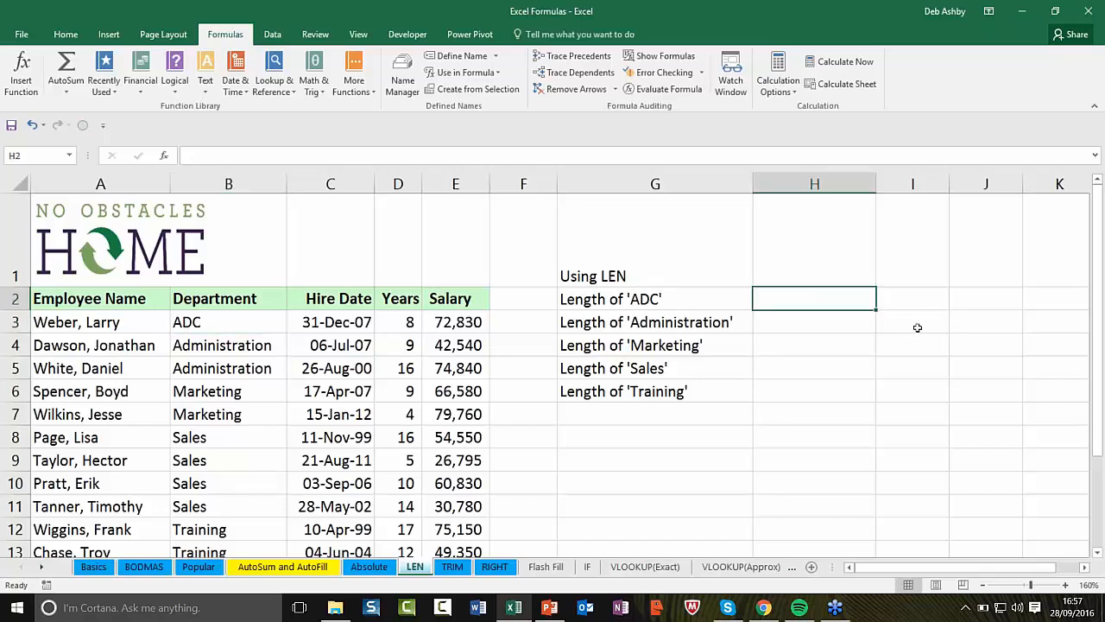
click(197, 330)
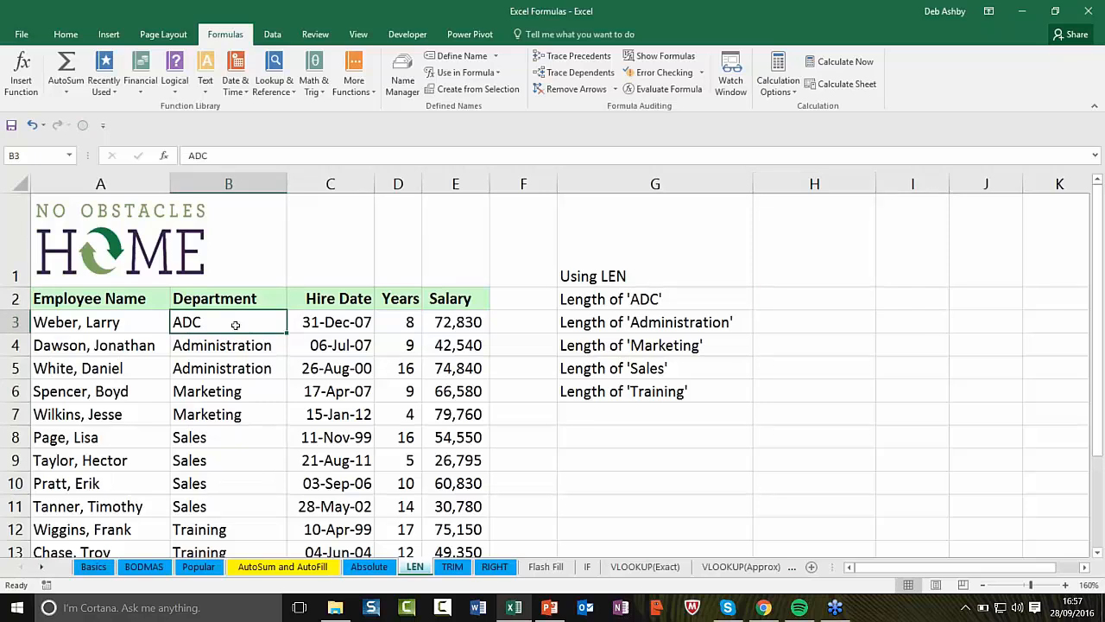
- Count the characters of the ADC department name in cell H2 with the formula =LEN(B3)
click(809, 301)
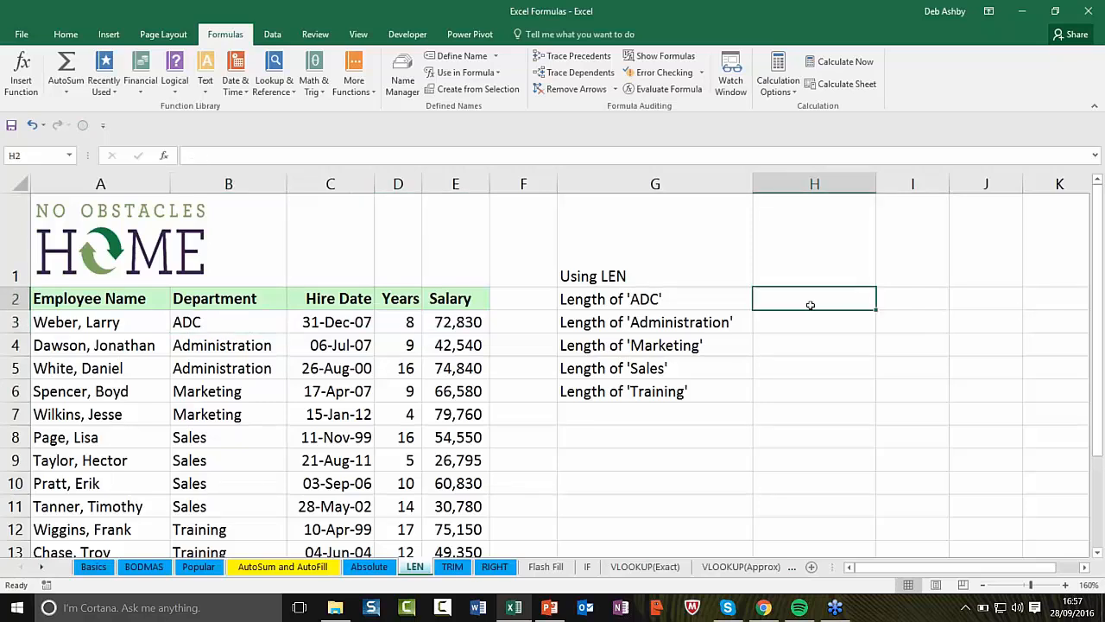
text(=)
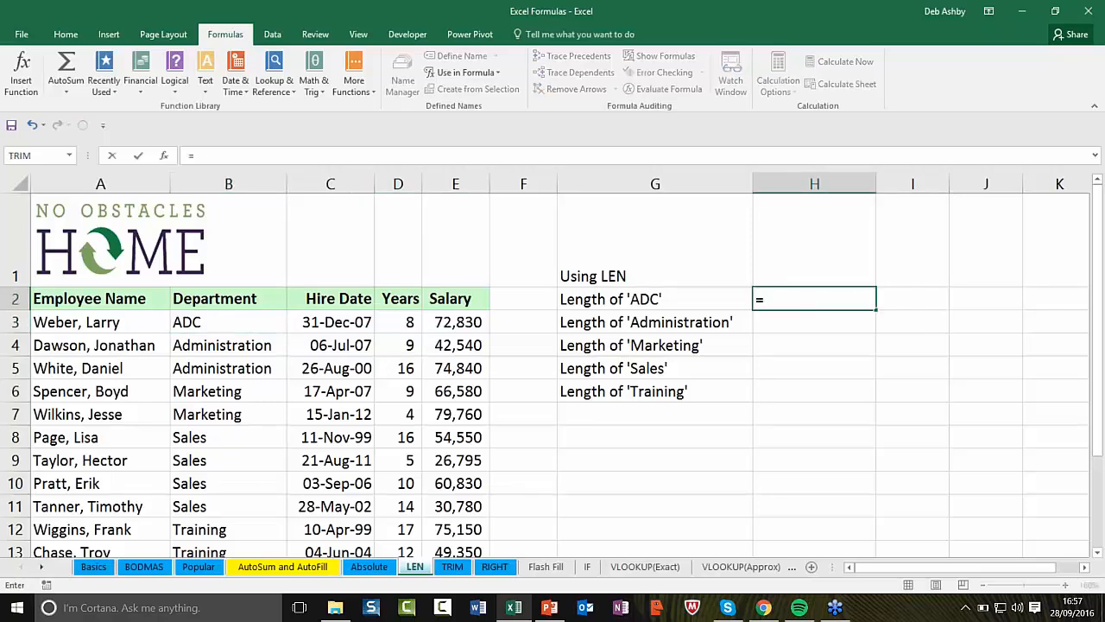
text(LEN)
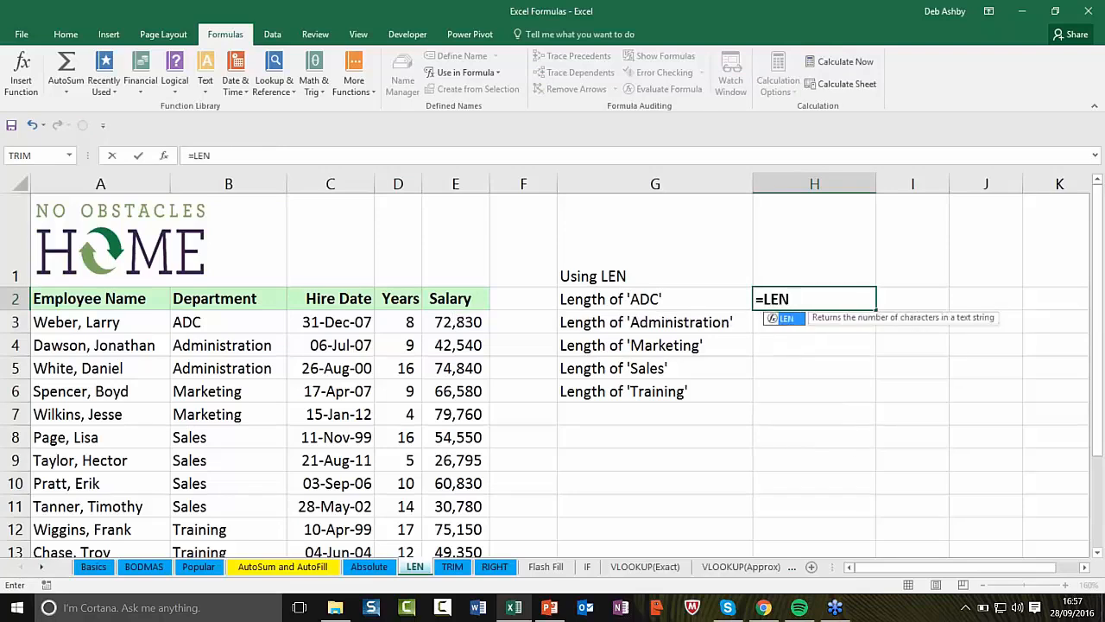
text(()
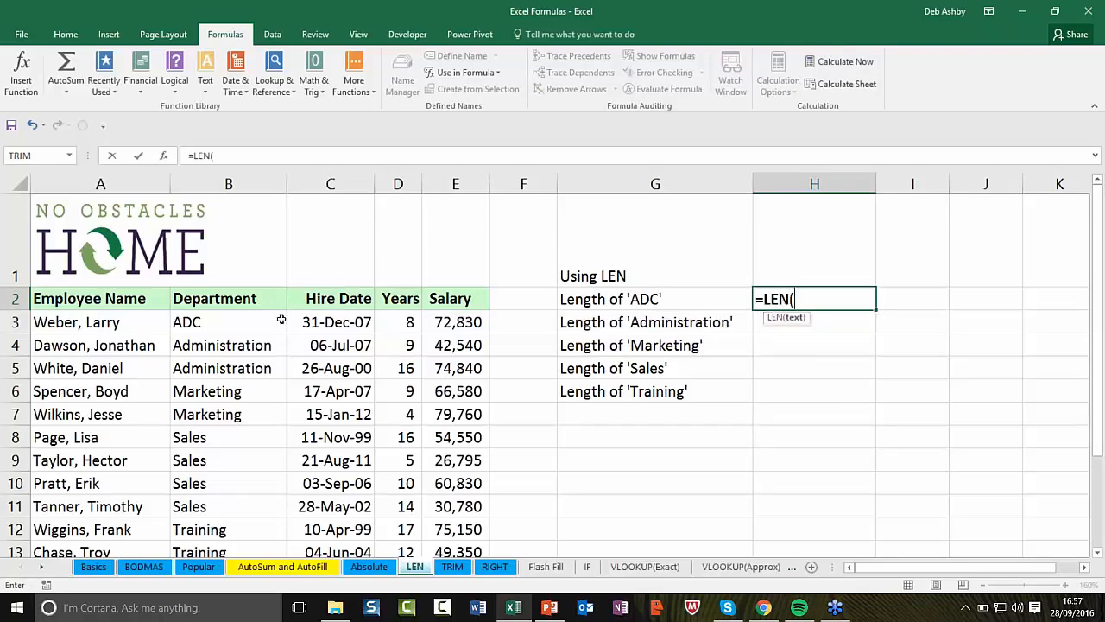
click(250, 325)
text())
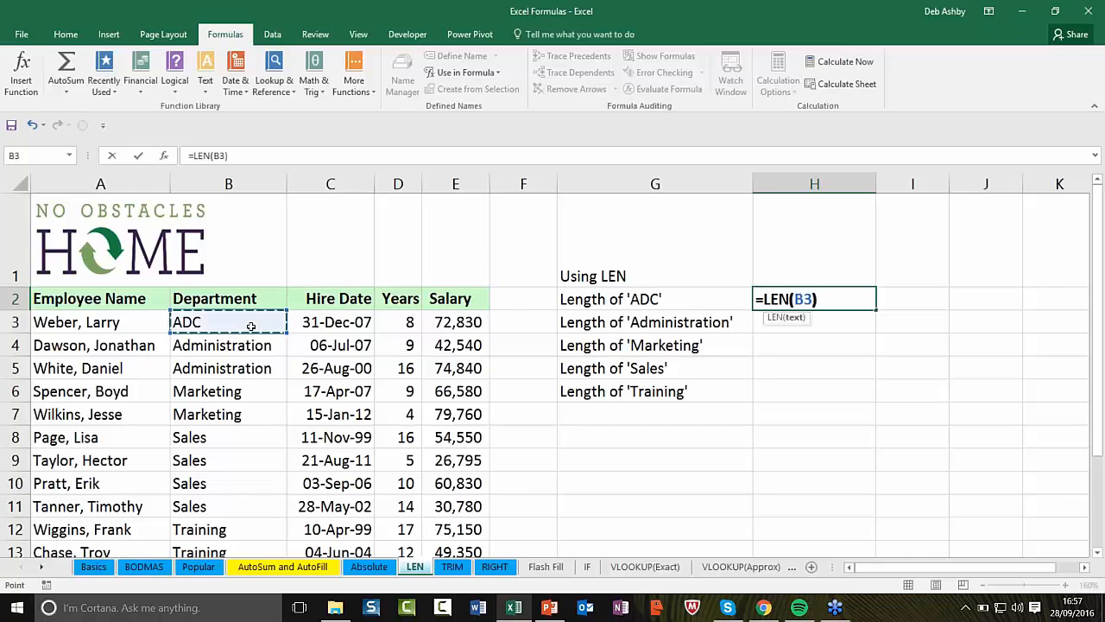
key(Return)
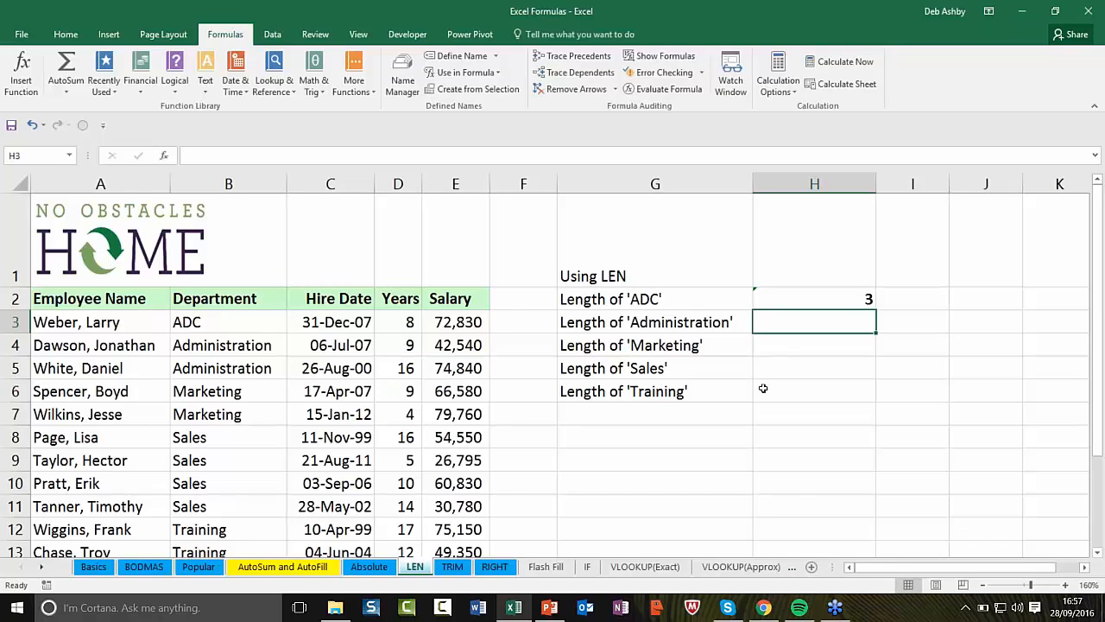
- Calculate the length of 'Administration' in cell H3 with the formula =LEN(B4)
text(=)
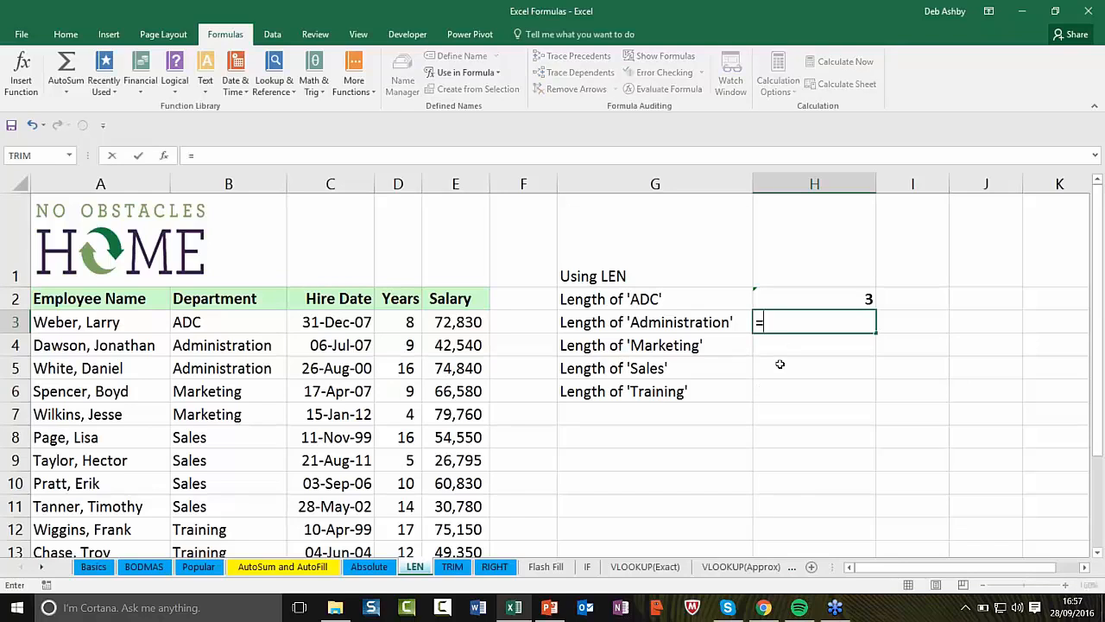
text(LEN()
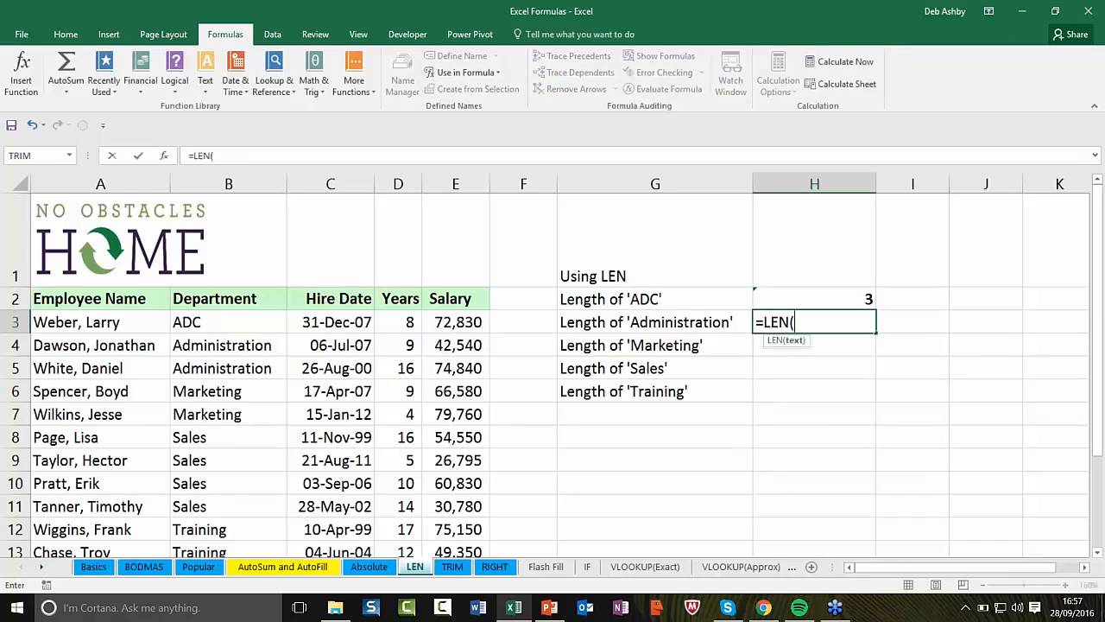
click(222, 347)
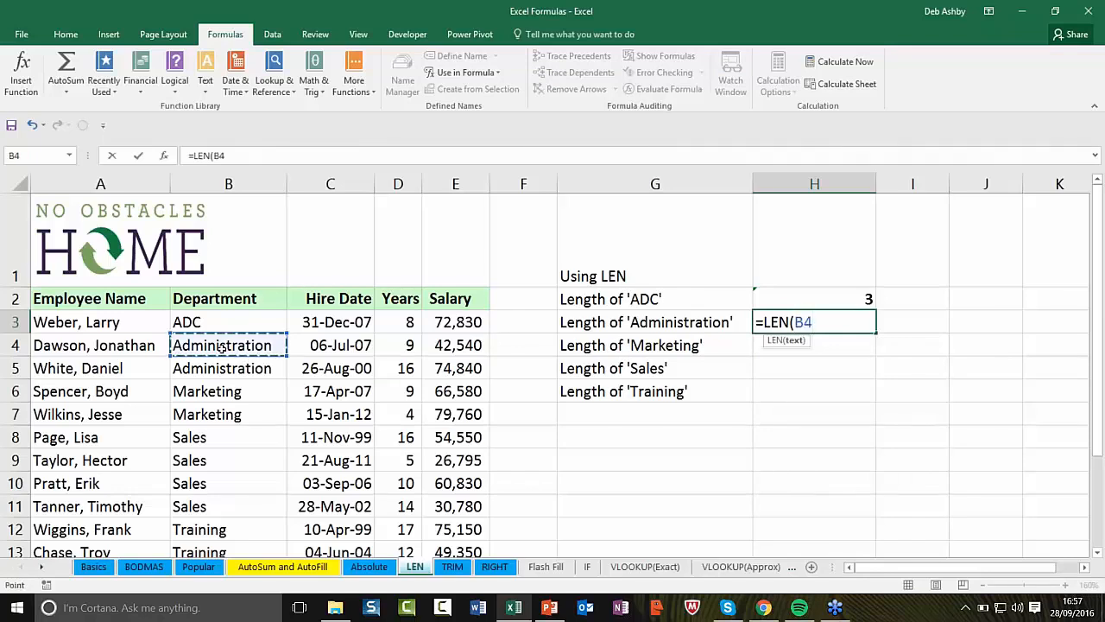
text())
key(Return)
- Calculate the length of 'Marketing' in cell H4 with the formula =LEN(B6)
text(=LEN)
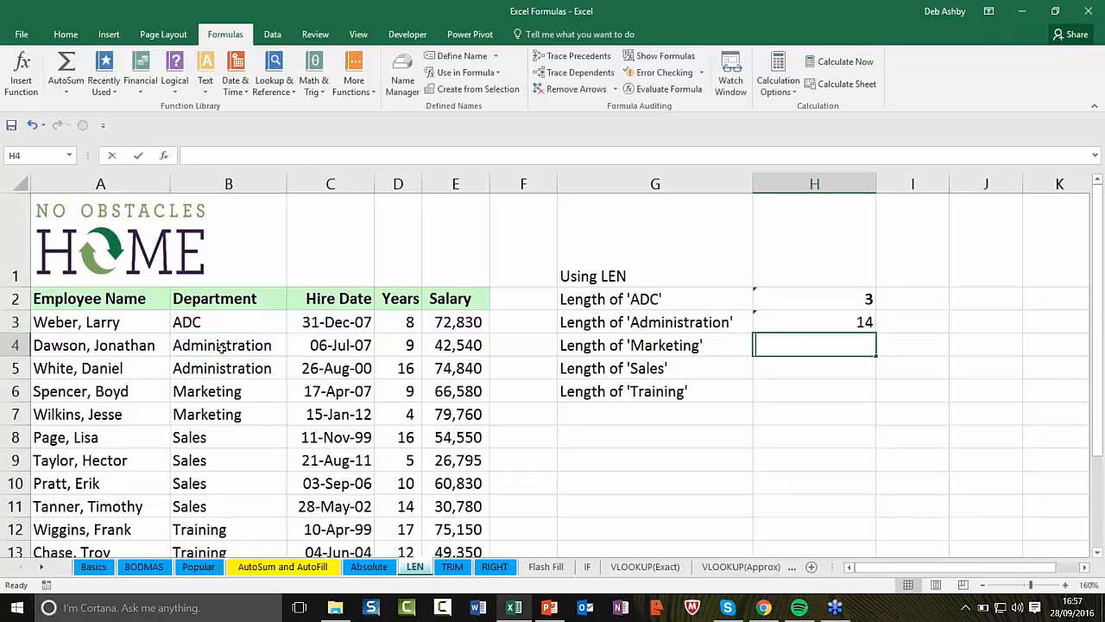
text(()
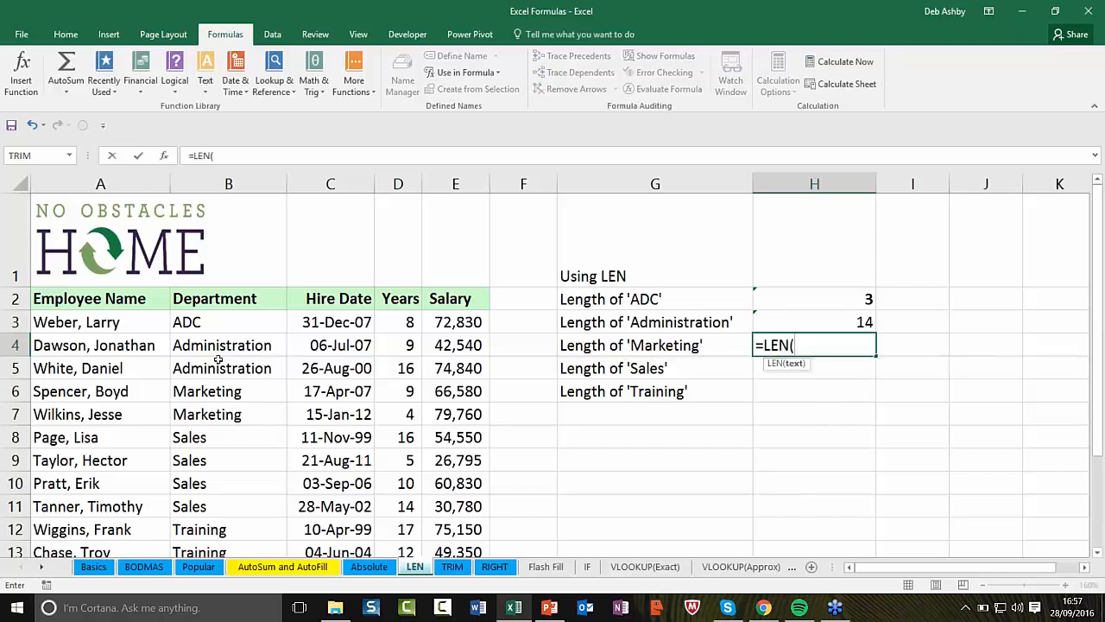
click(217, 393)
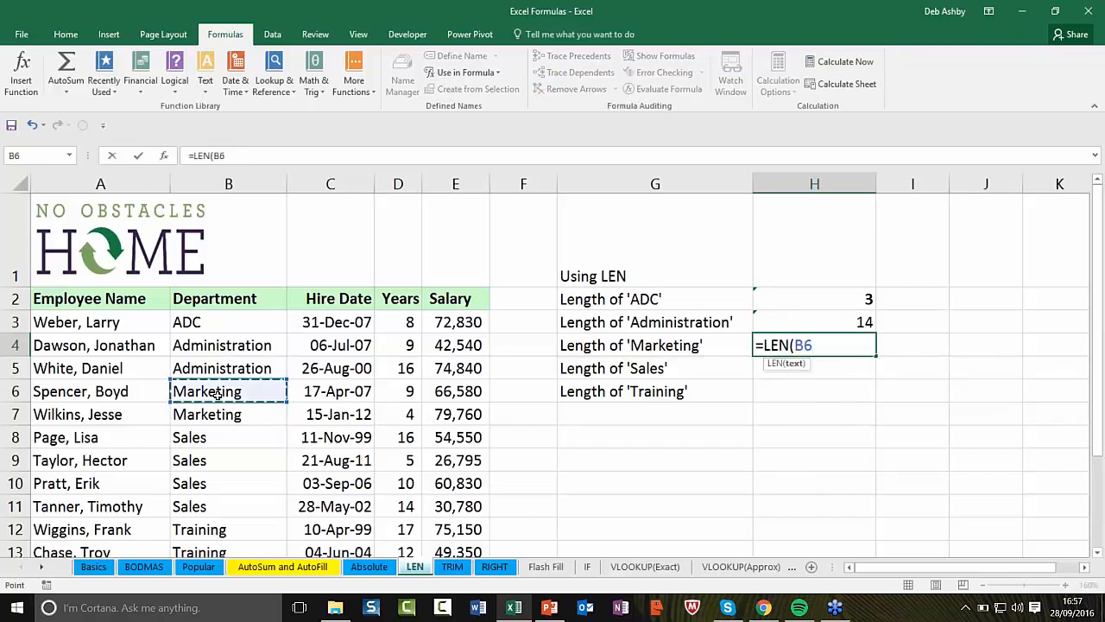
text())
key(Return)
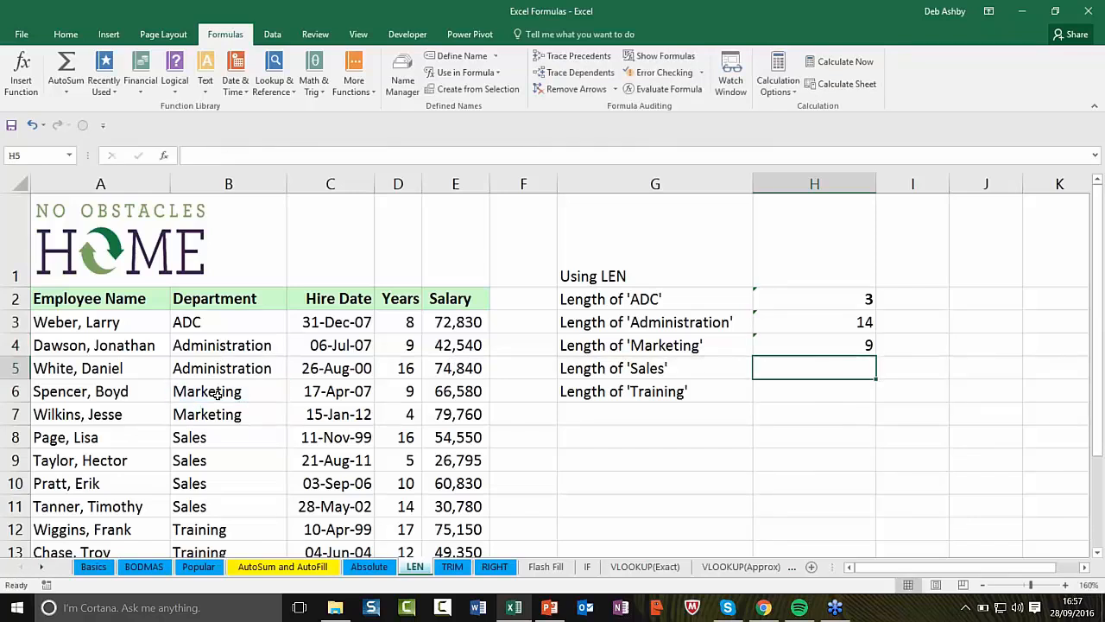
- Open the TRIM sheet and examine the note in C3, the result cell B3 and the input text in A3
click(458, 572)
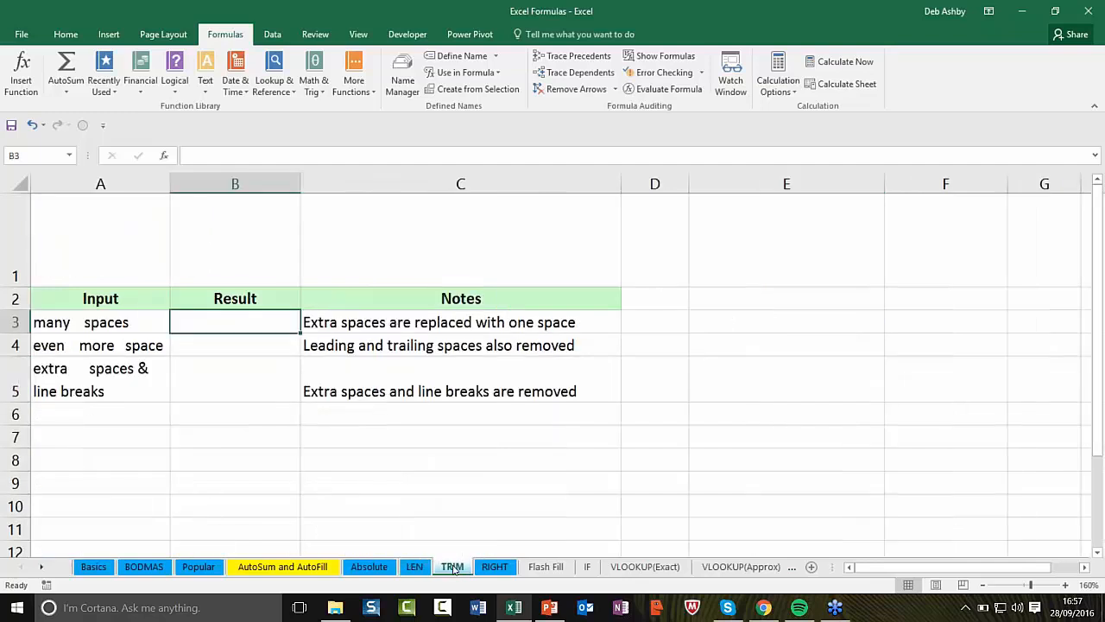
click(371, 323)
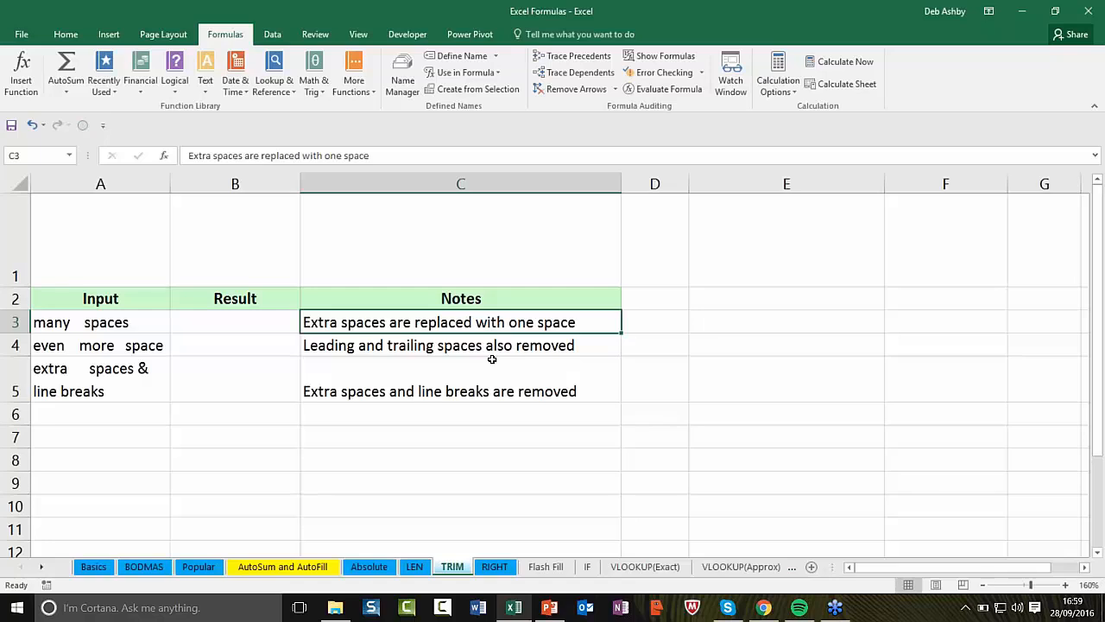
click(207, 324)
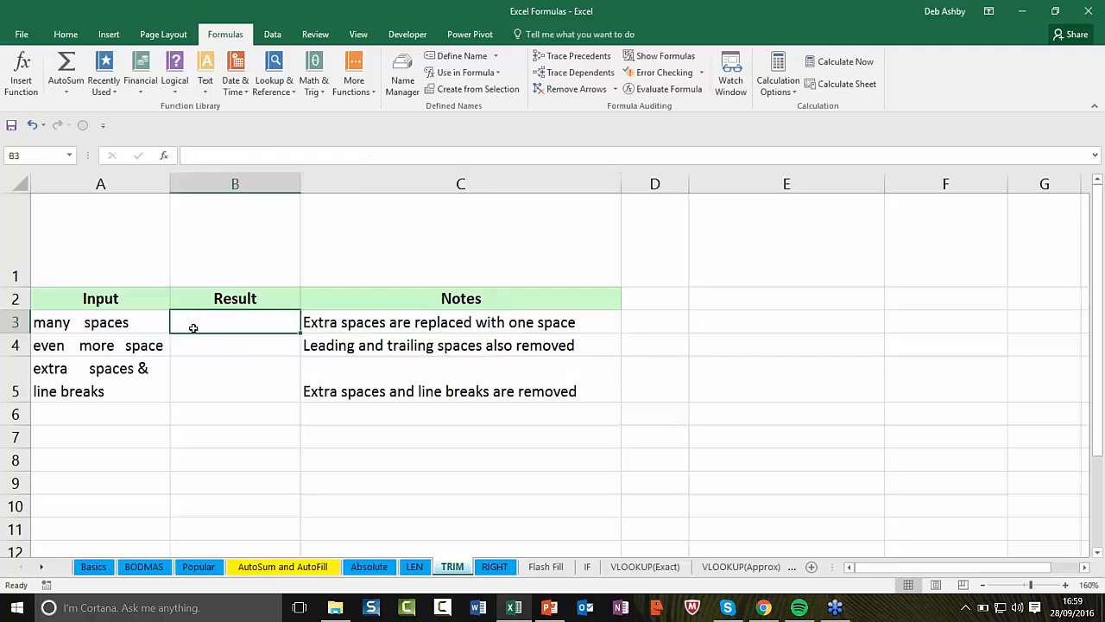
click(95, 324)
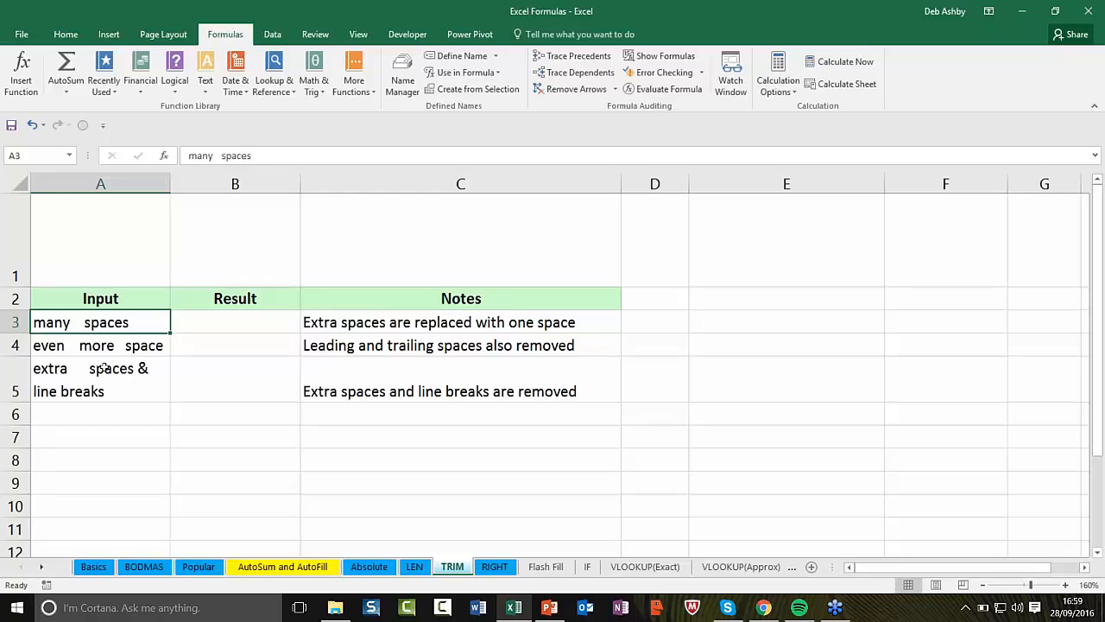
- Remove the extra spaces from the 'many spaces' input by entering =TRIM(A3) in result cell B3
click(214, 326)
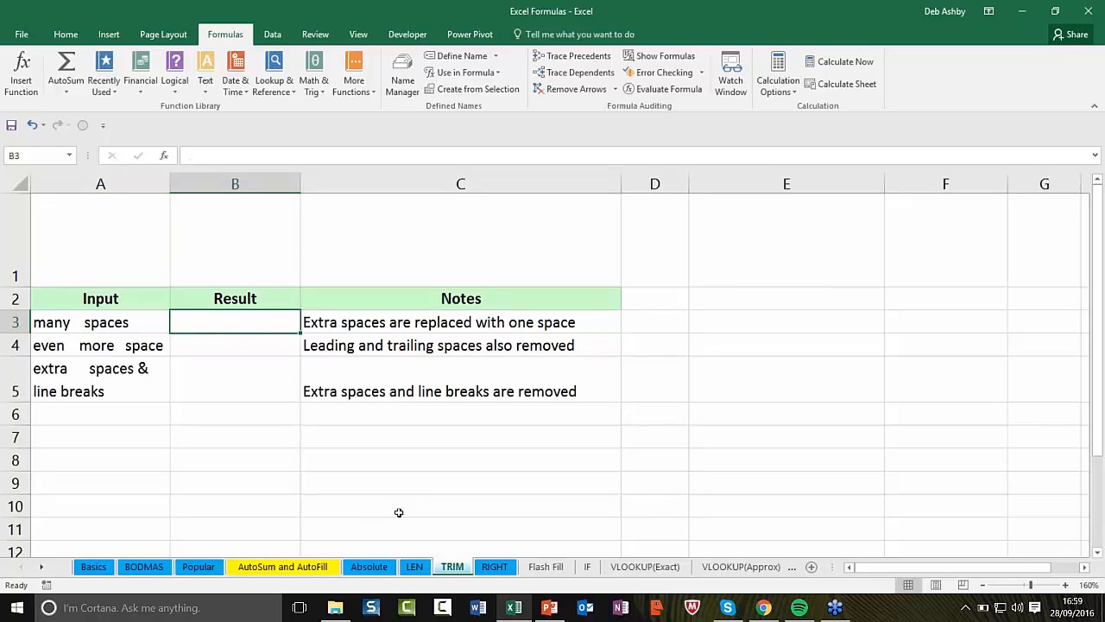
text(=TR)
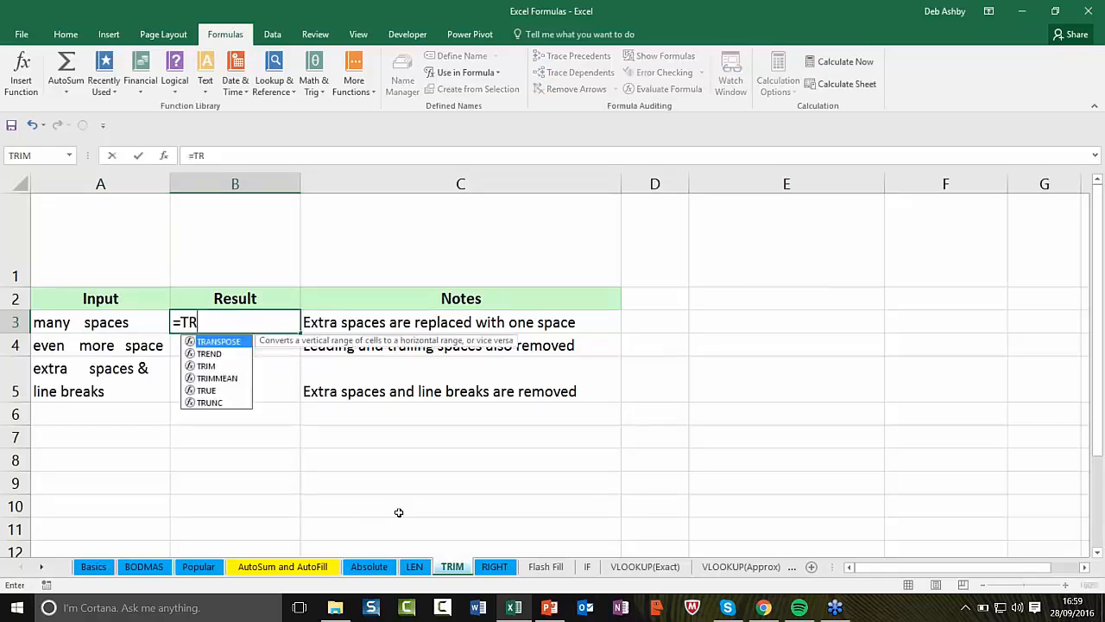
text(IM)
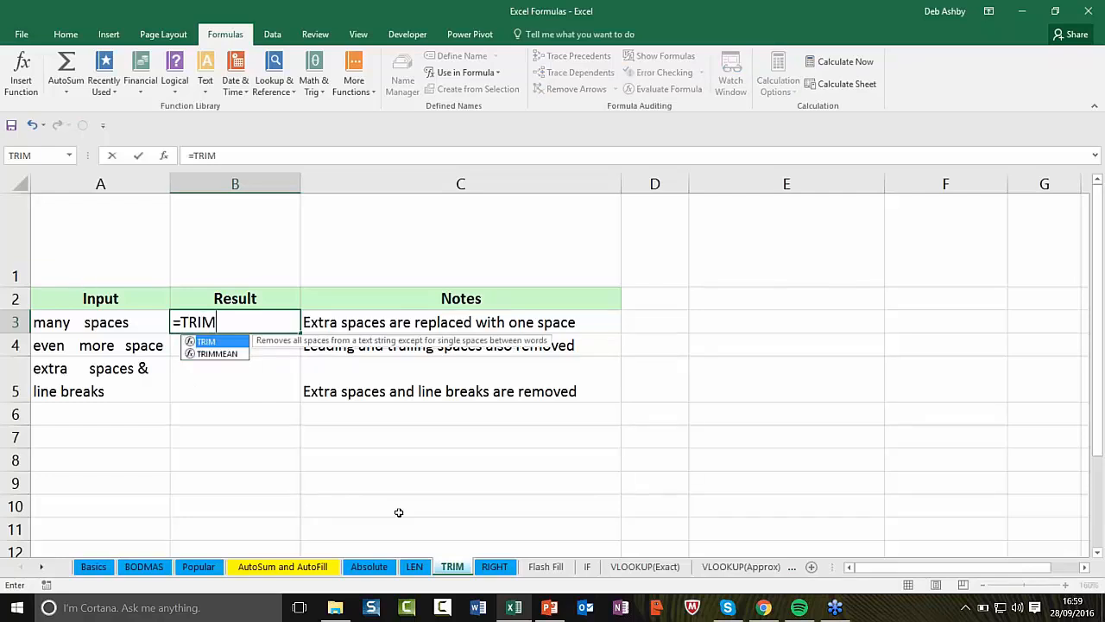
text(()
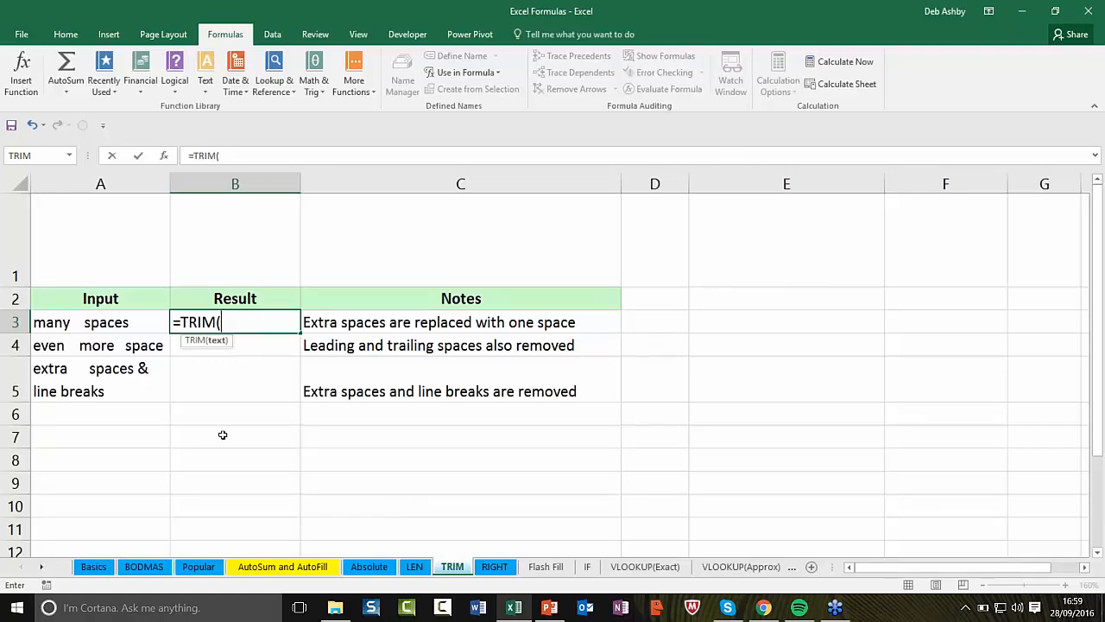
click(100, 322)
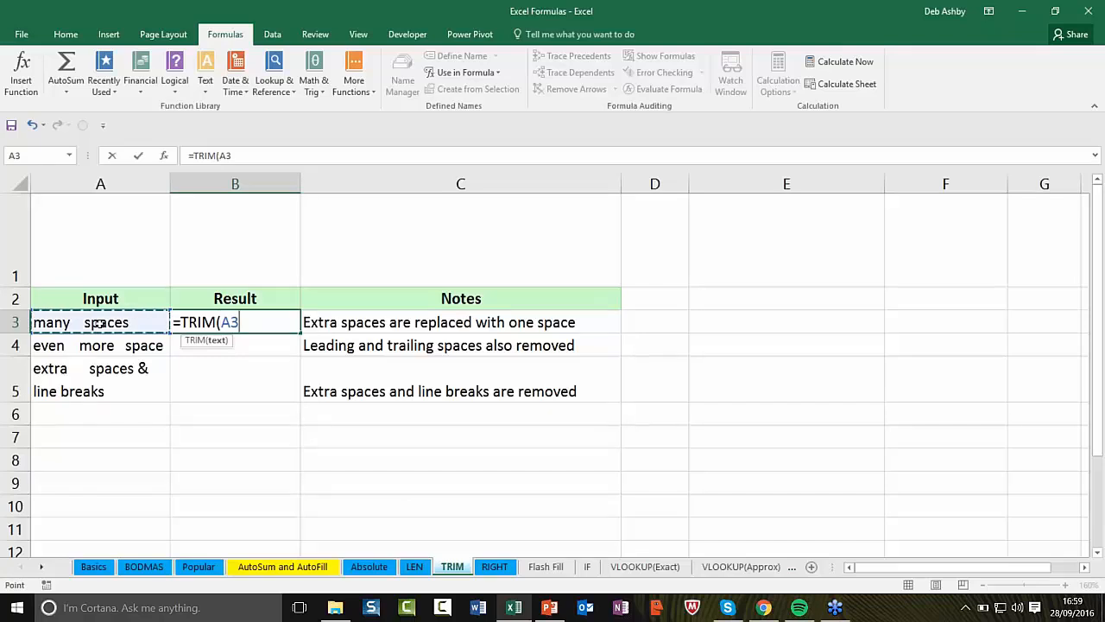
text())
key(Return)
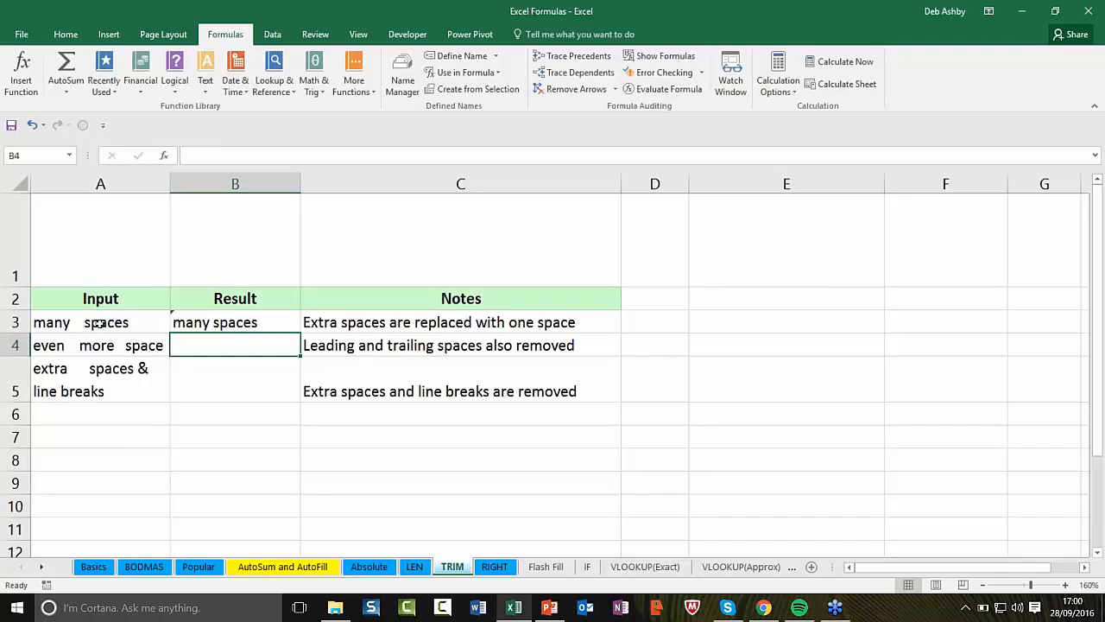
- Strip the surplus spaces from the 'even more space' input with =TRIM(A4) in result cell B4
text(=TRIM()
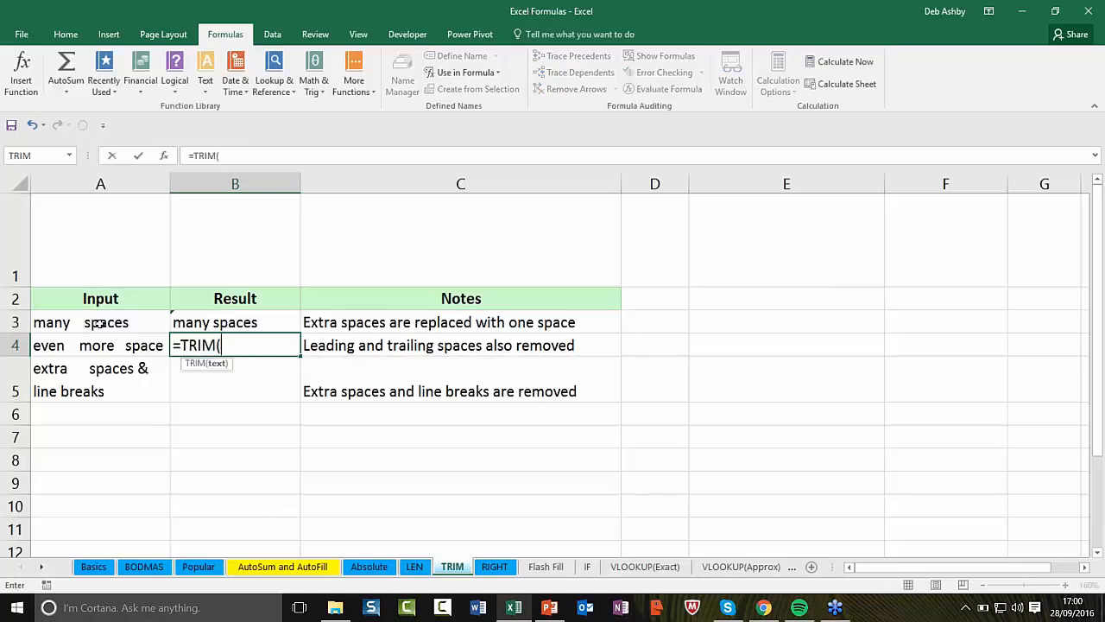
click(100, 345)
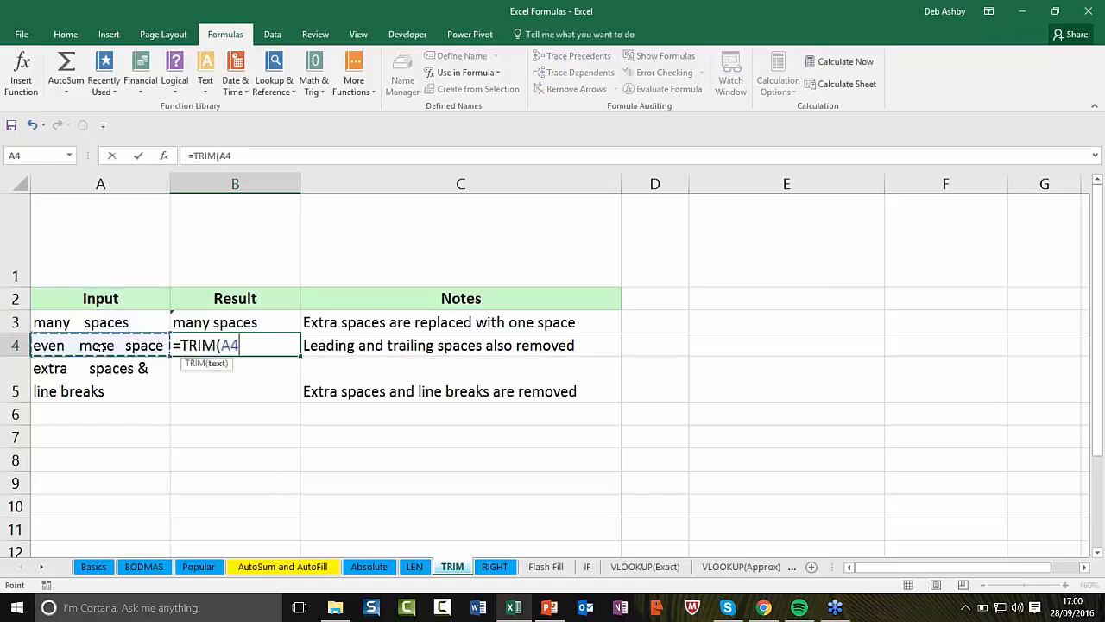
text())
key(ctrl+Return)
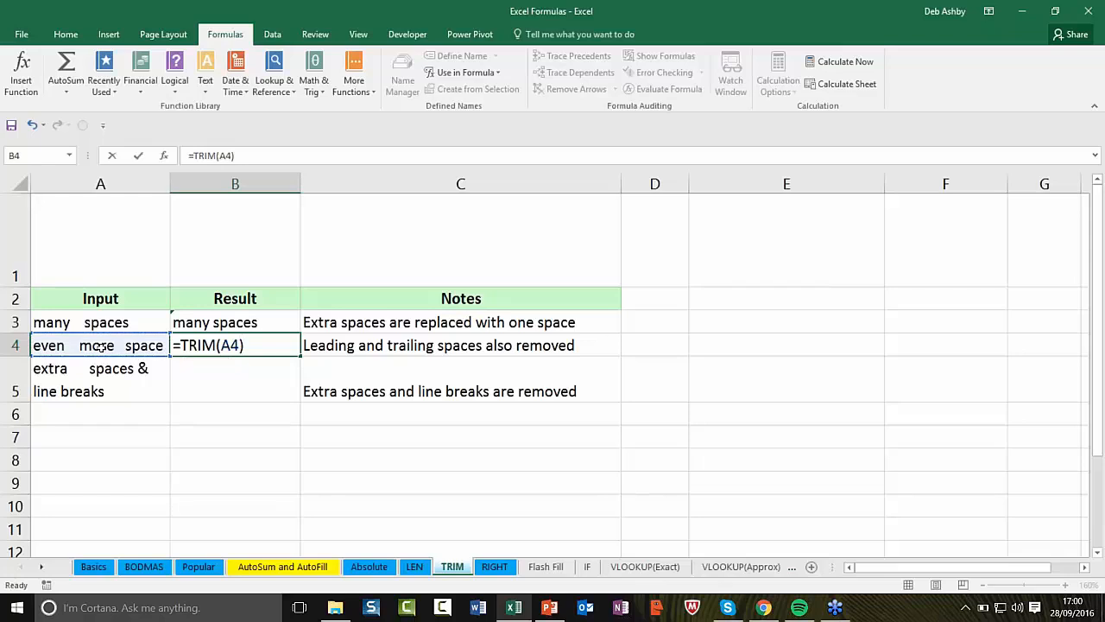
key(Return)
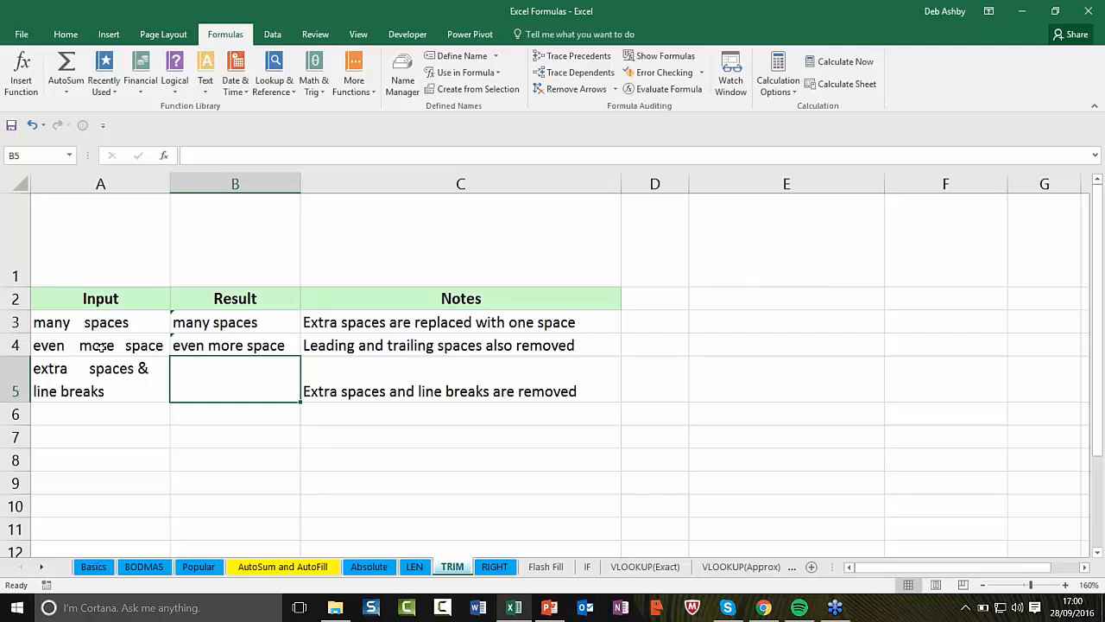
- Begin a nested =TRIM(CLEAN( formula in result cell B5 for the input with extra spaces and line breaks
text(=)
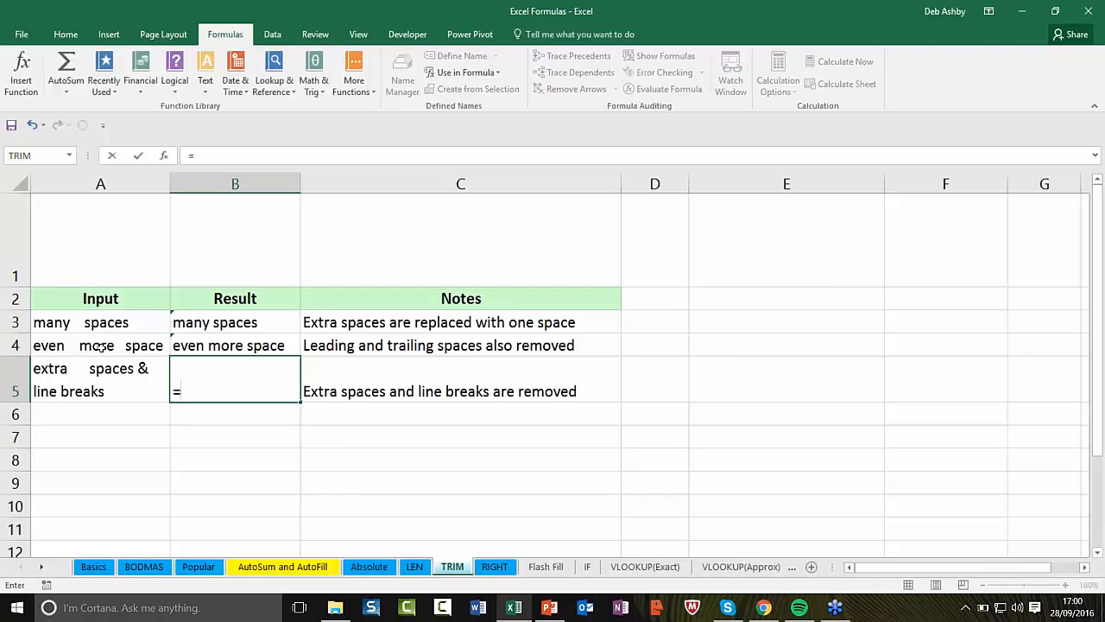
text(TRMIM)
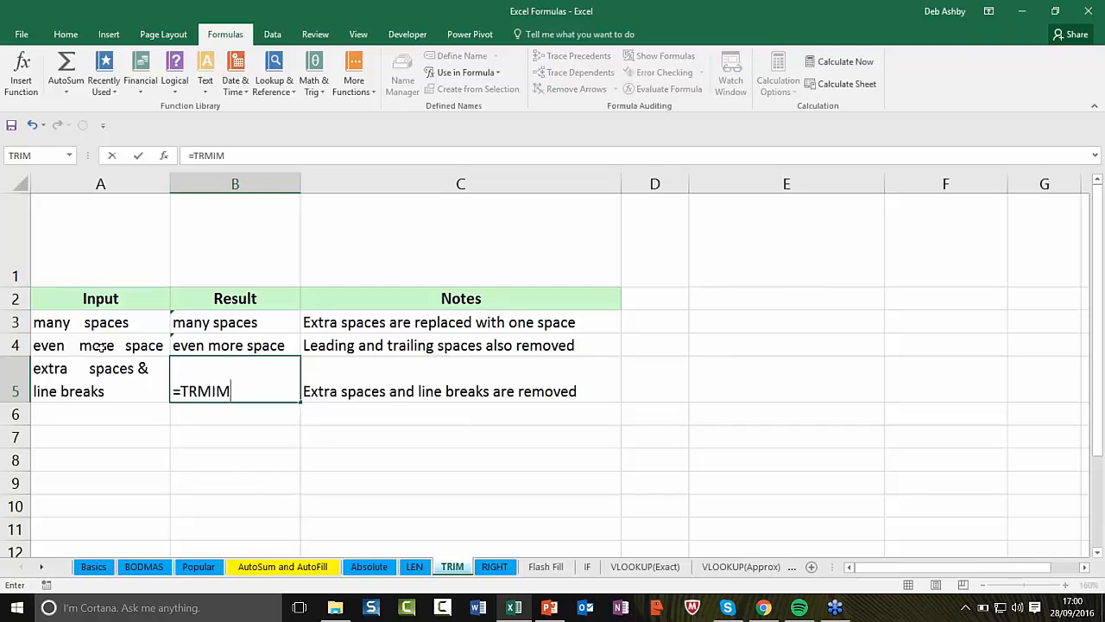
key(BackSpace)
key(BackSpace)
key(BackSpace)
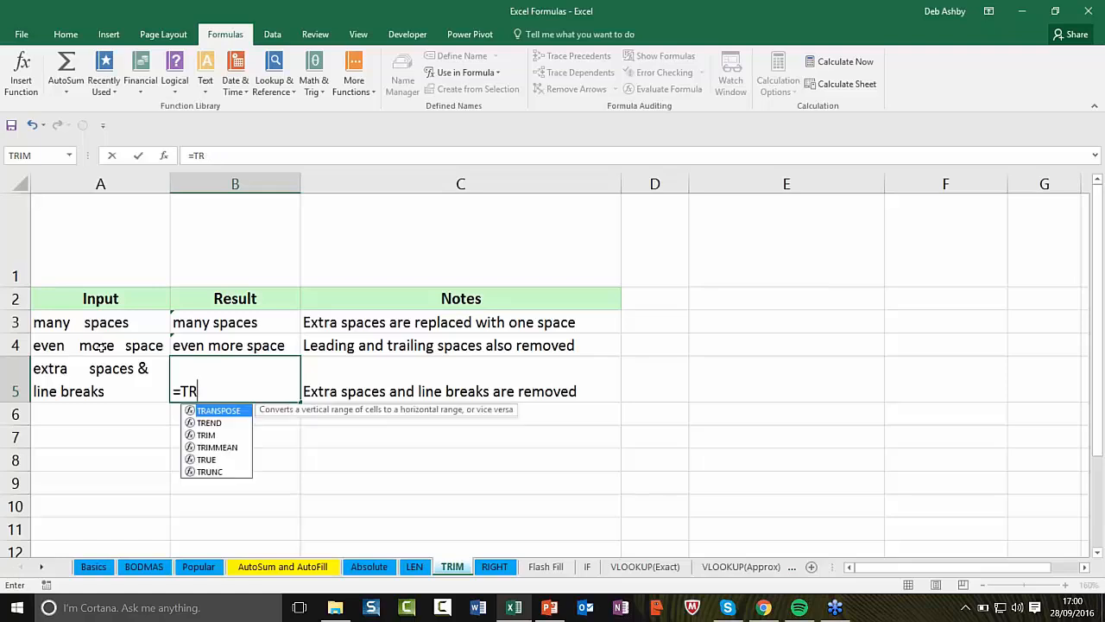
text(IM)
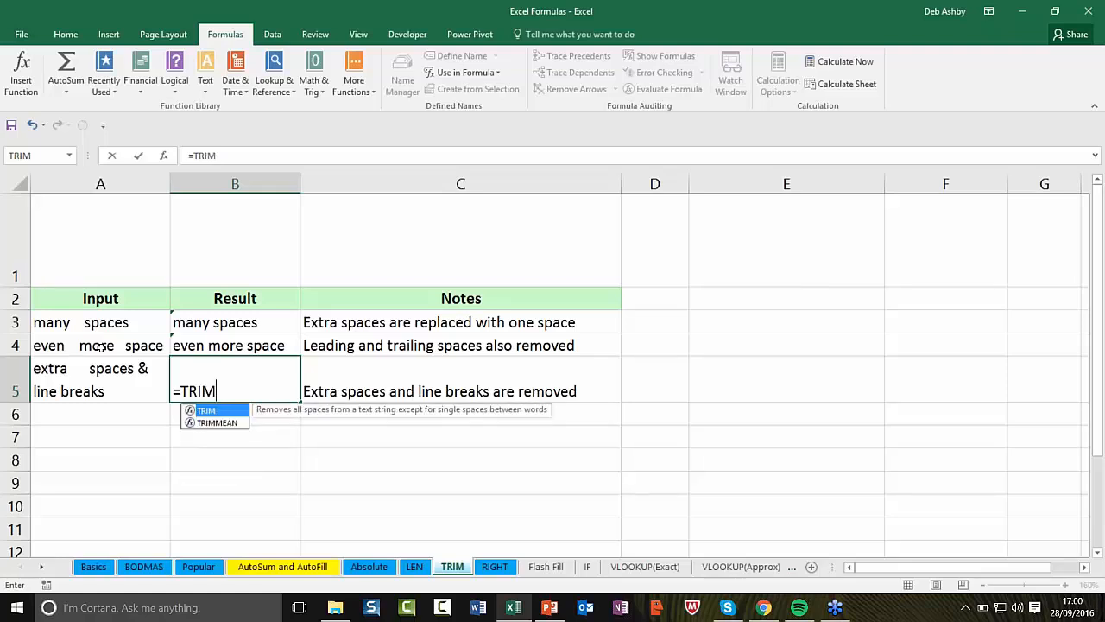
text(()
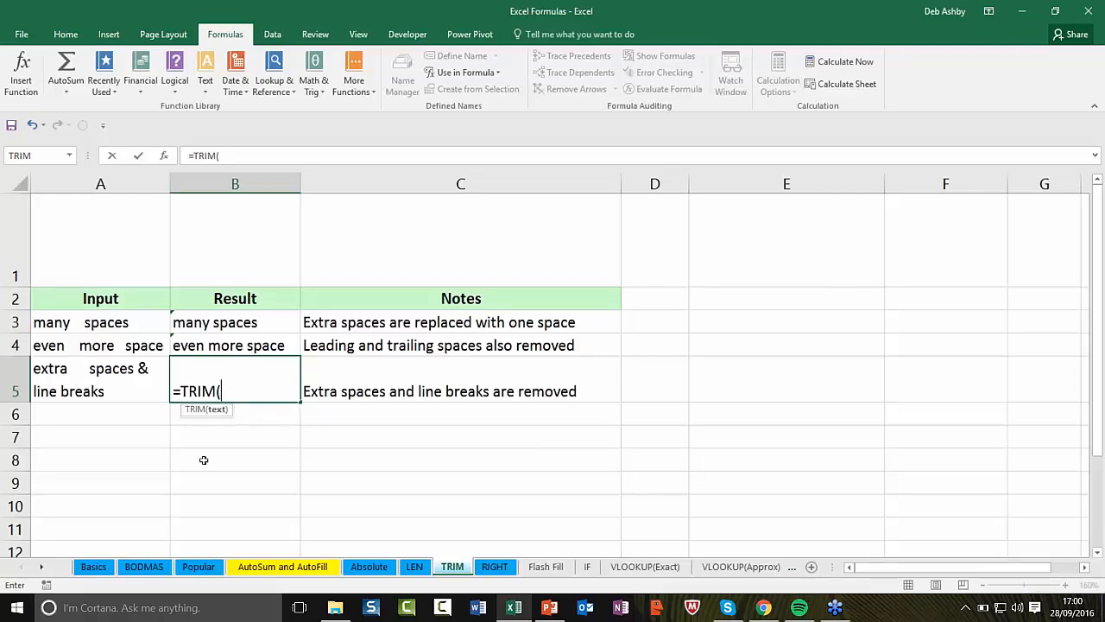
text(CLEAN)
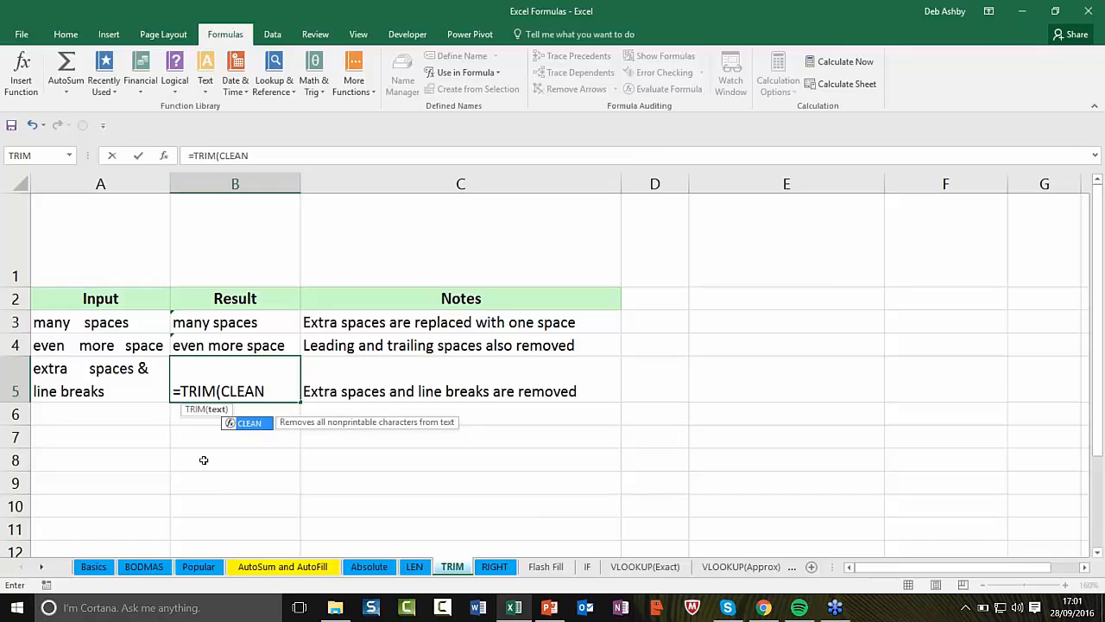
text(()
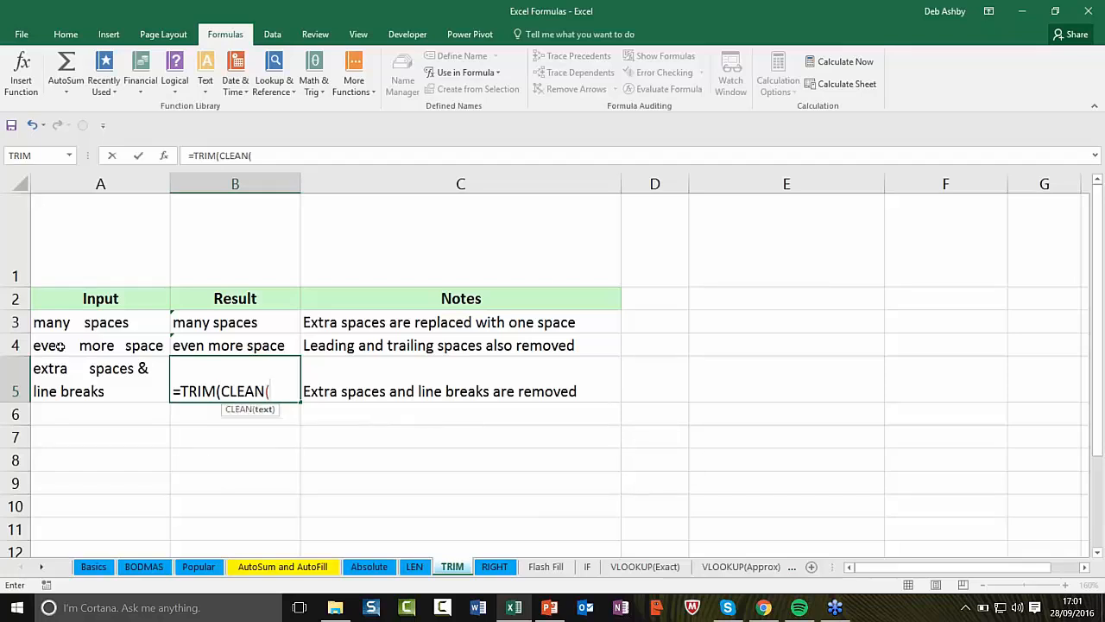
- Complete the B5 formula as =TRIM(CLEAN(A5)) and widen column B to fit the full result text
click(97, 390)
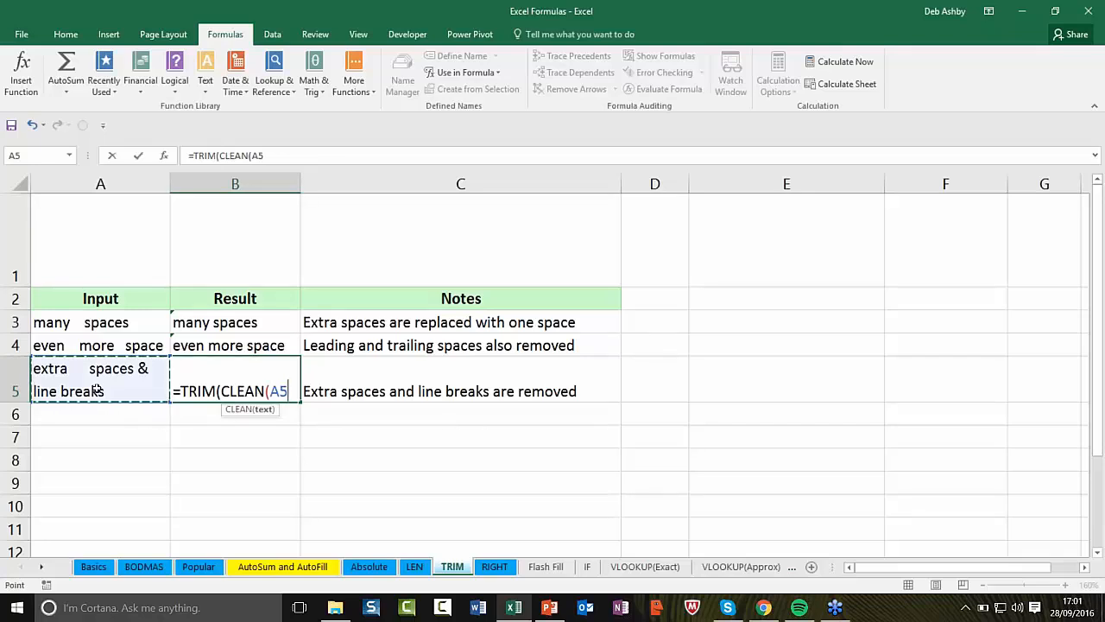
text())
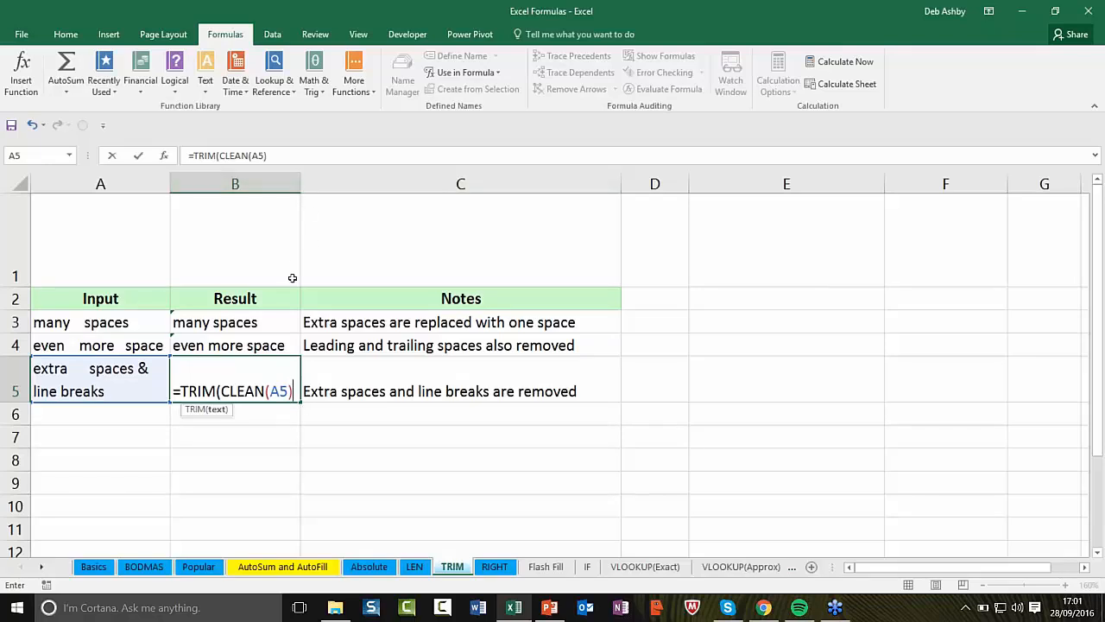
text())
key(Return)
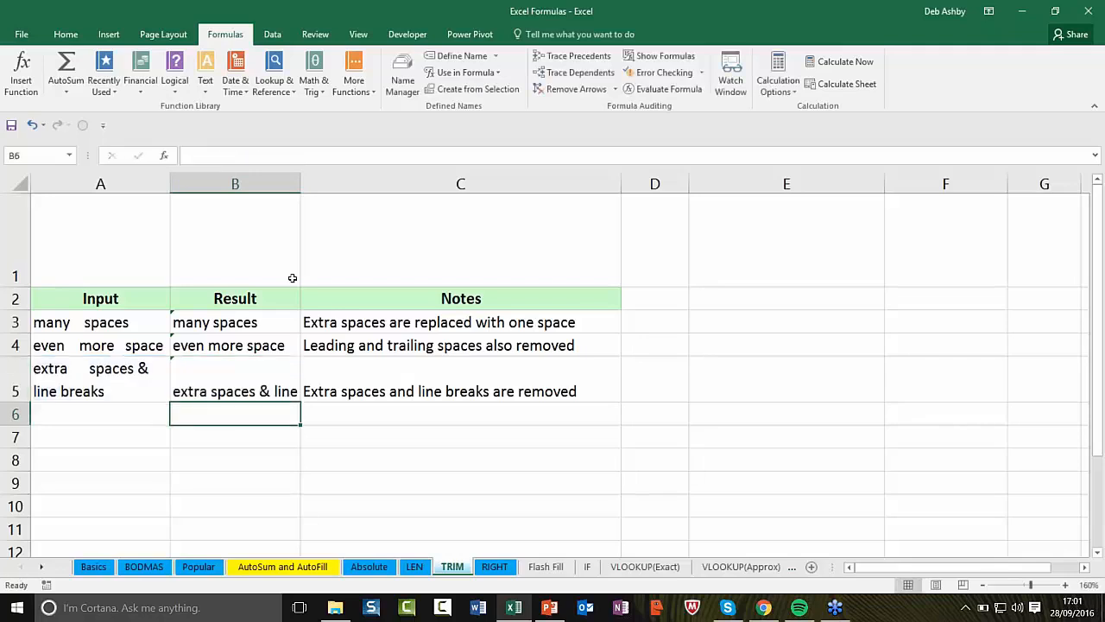
drag(301, 183, 353, 184)
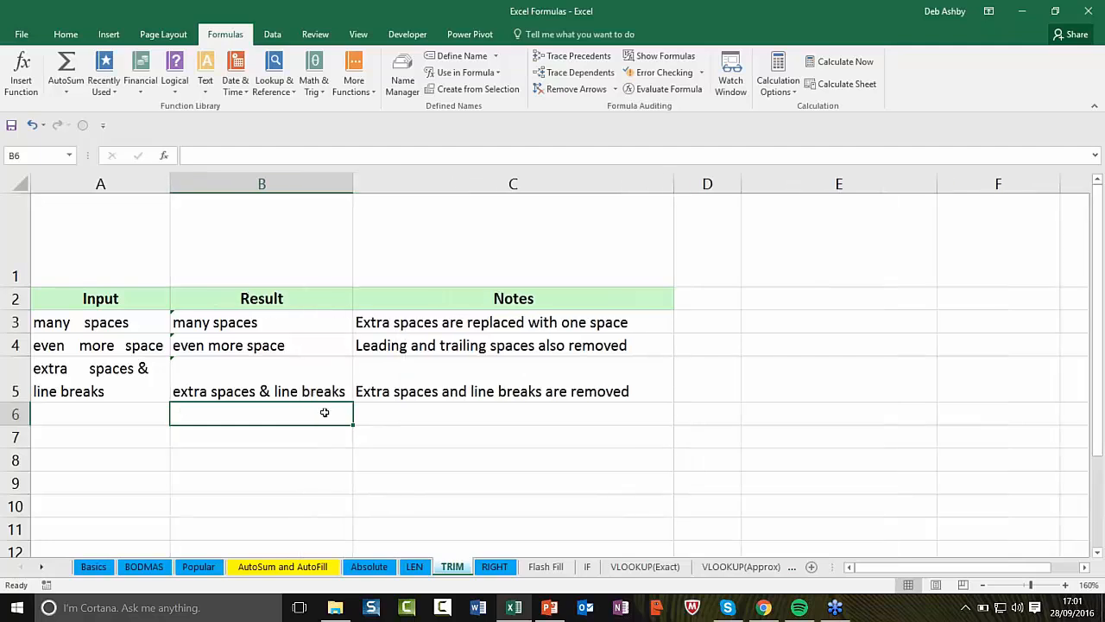
click(250, 382)
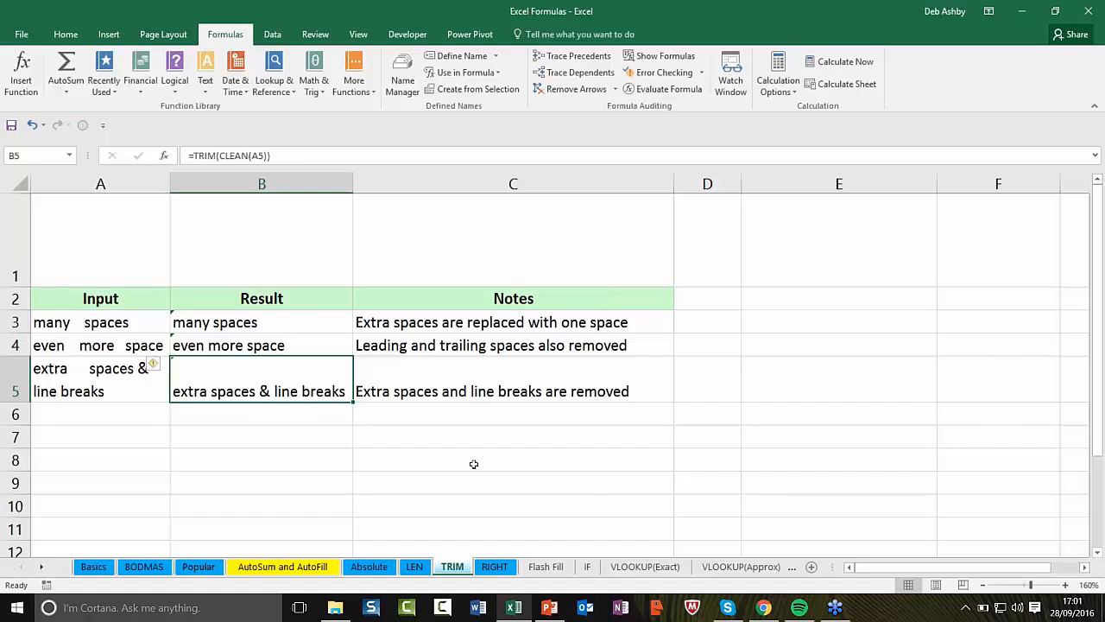
- On the RIGHT sheet, enter =RIGHT(A3,4) in D3 to extract the last four characters of the place name
click(496, 566)
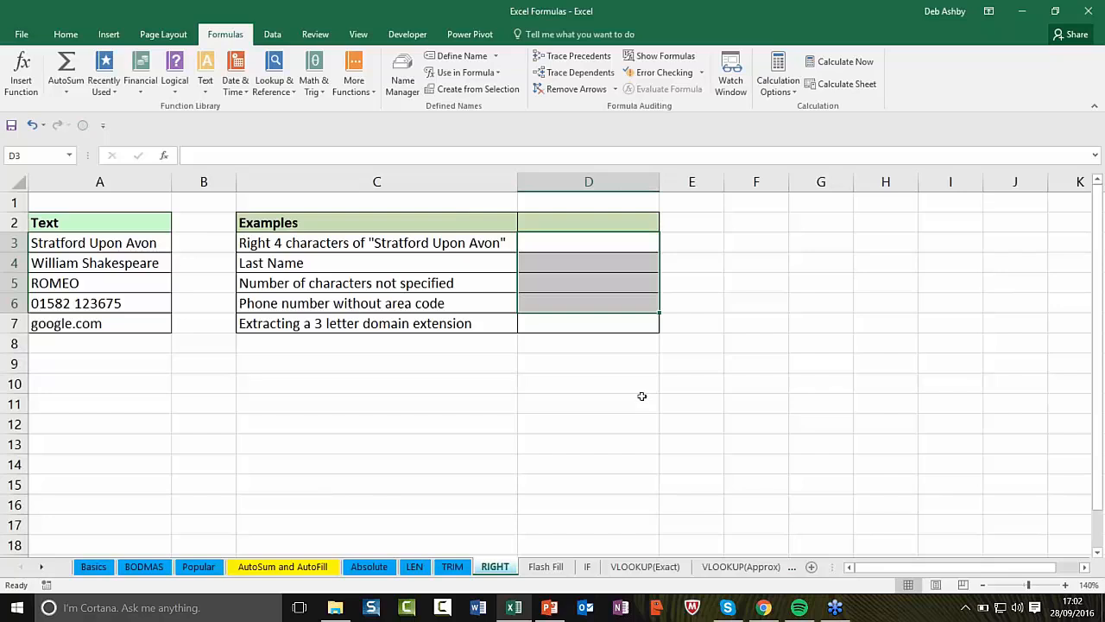
click(577, 246)
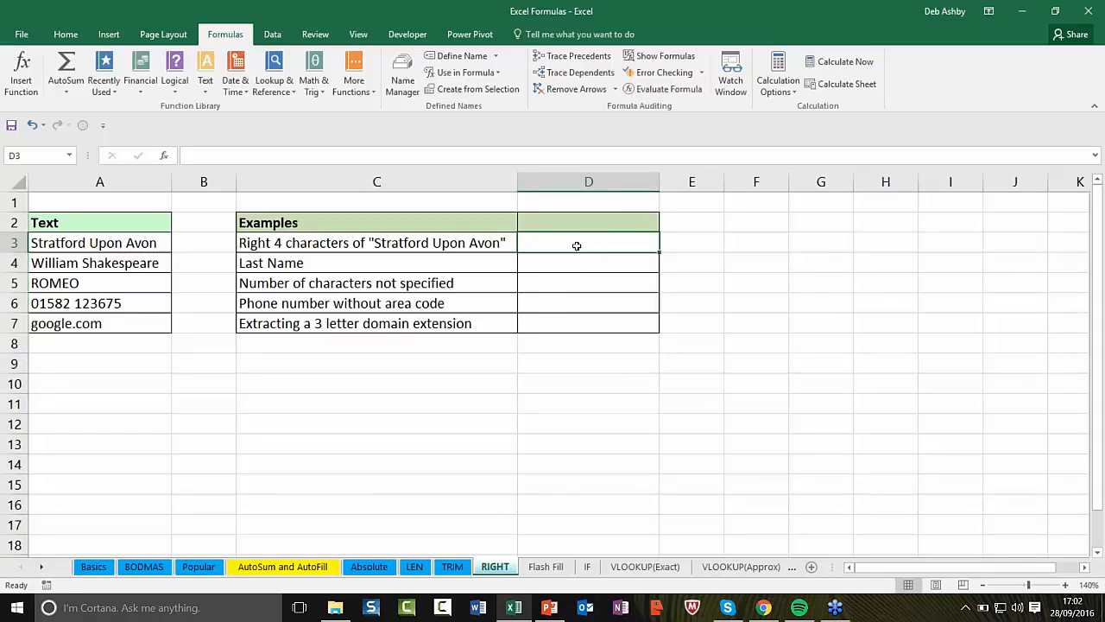
text(=)
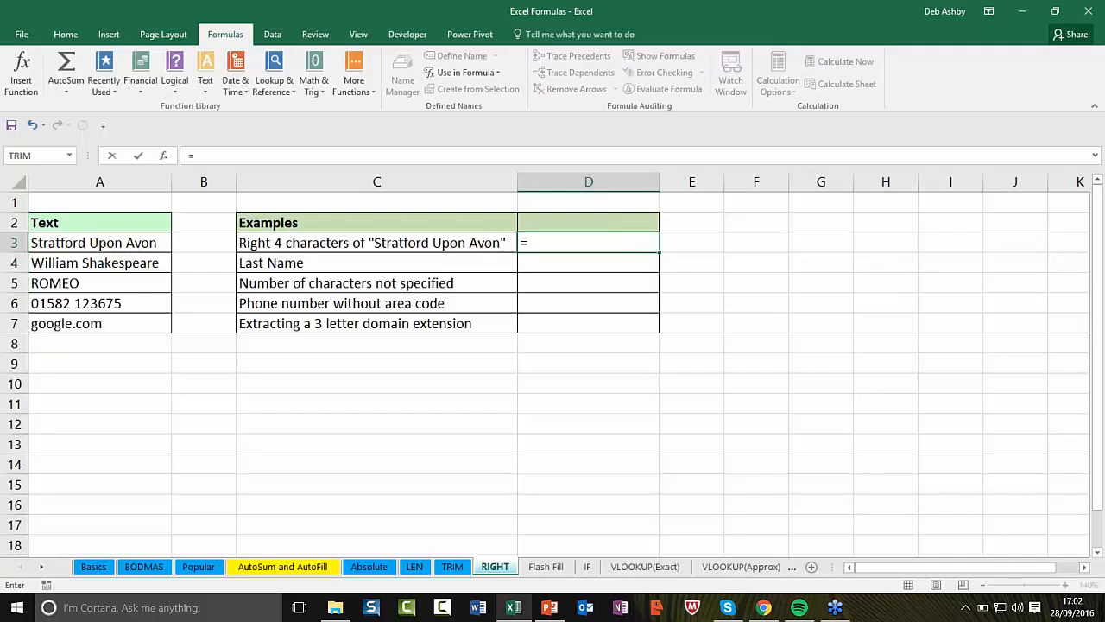
text(RIGHT)
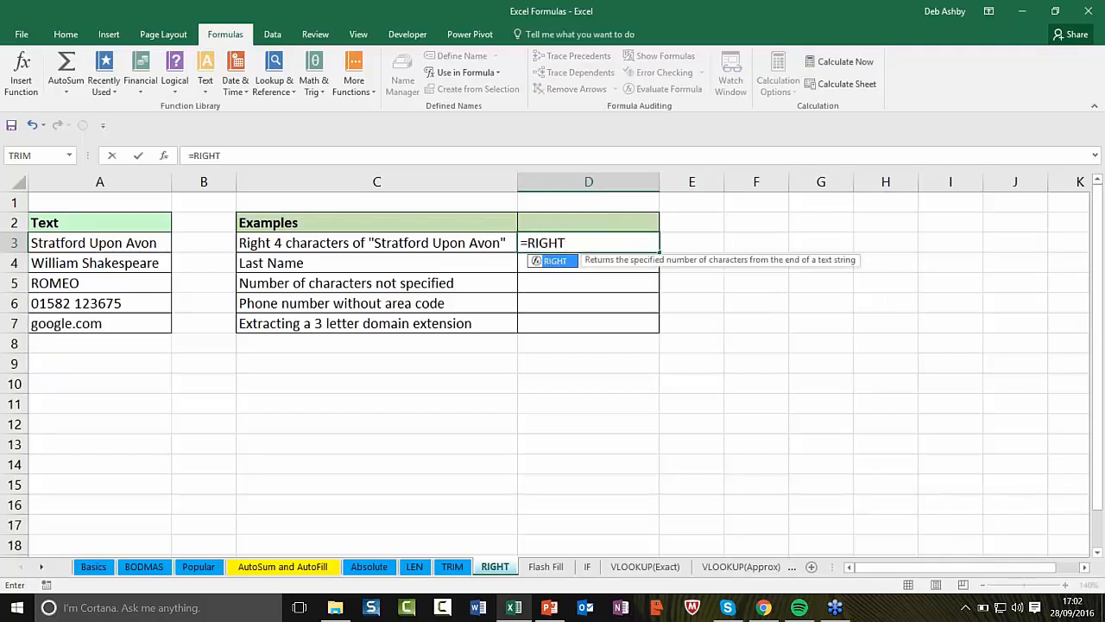
text(()
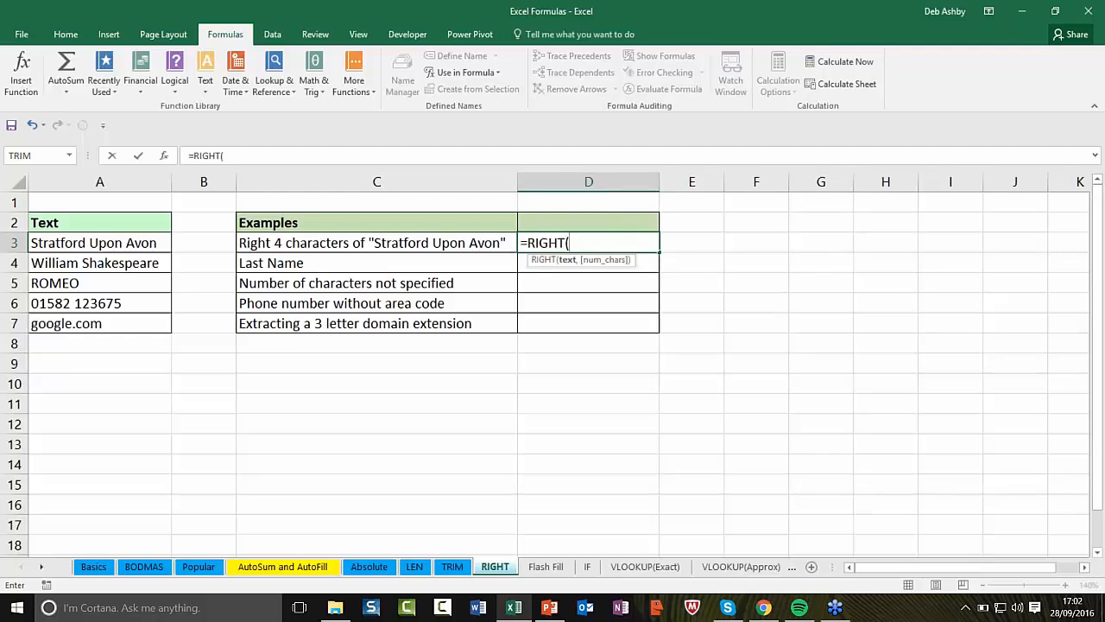
click(101, 245)
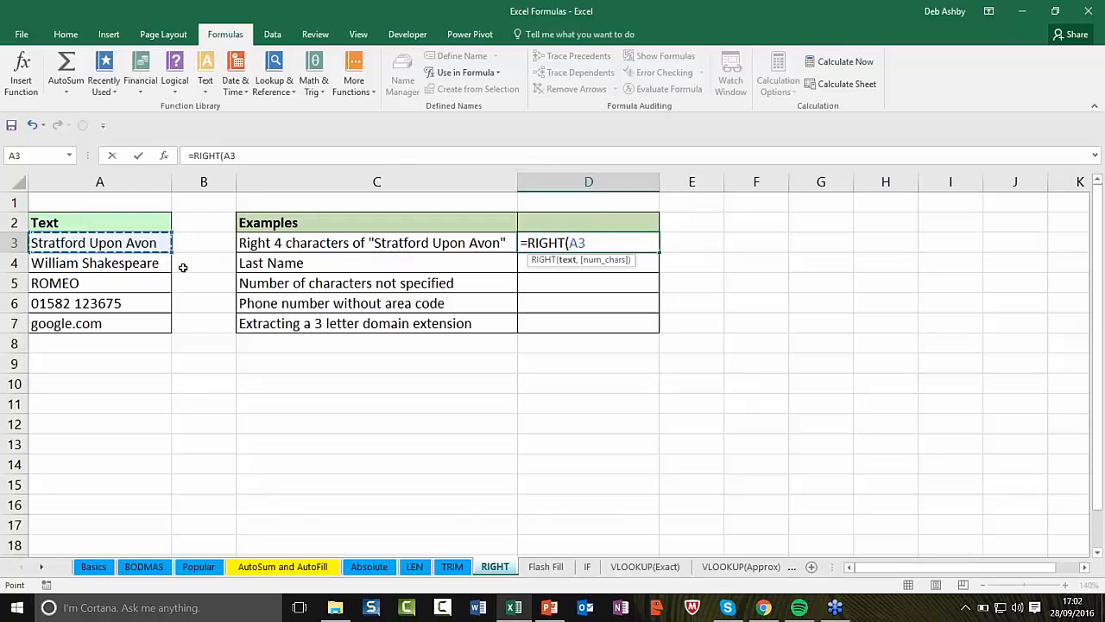
text(,)
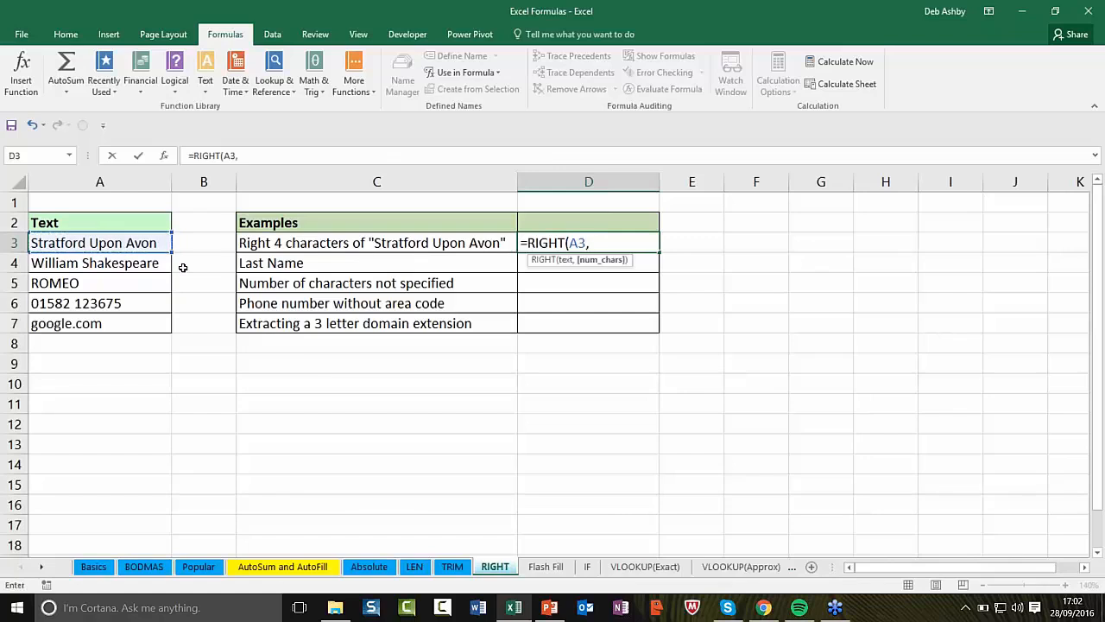
text(4))
key(Return)
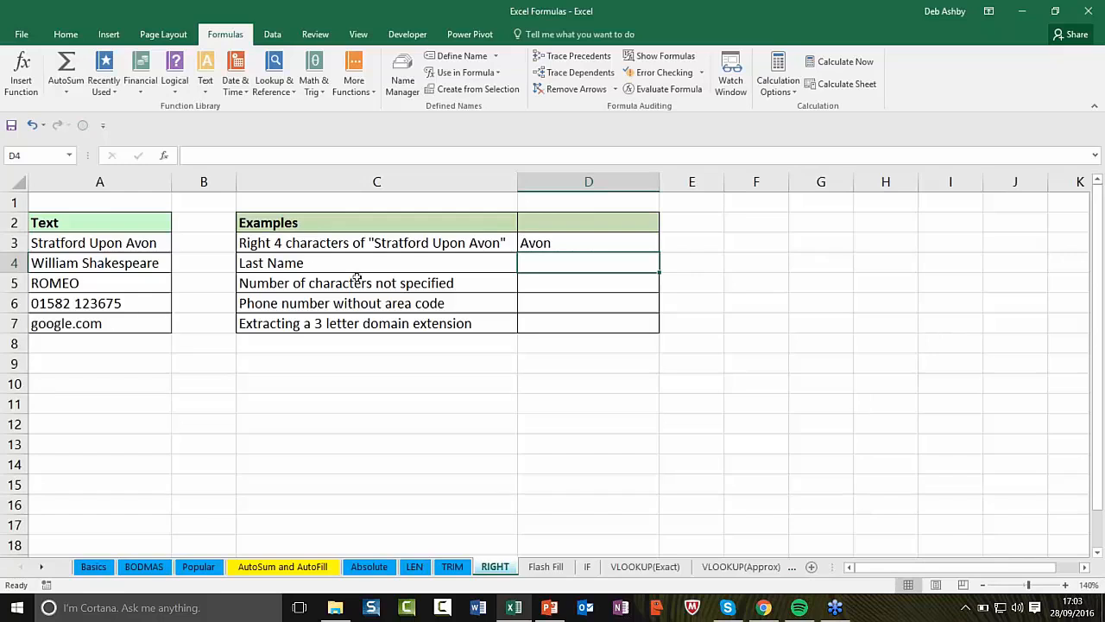
- Enter =RIGHT(A4,11) in D4 to extract the last name from the full name in A4
text(=)
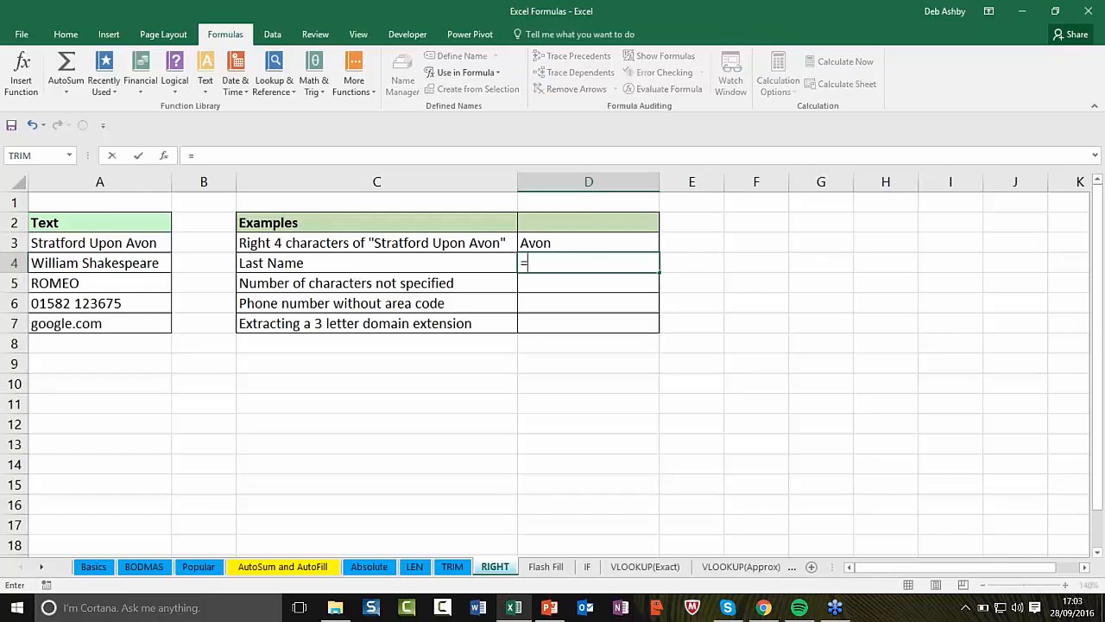
text(RIGHT)
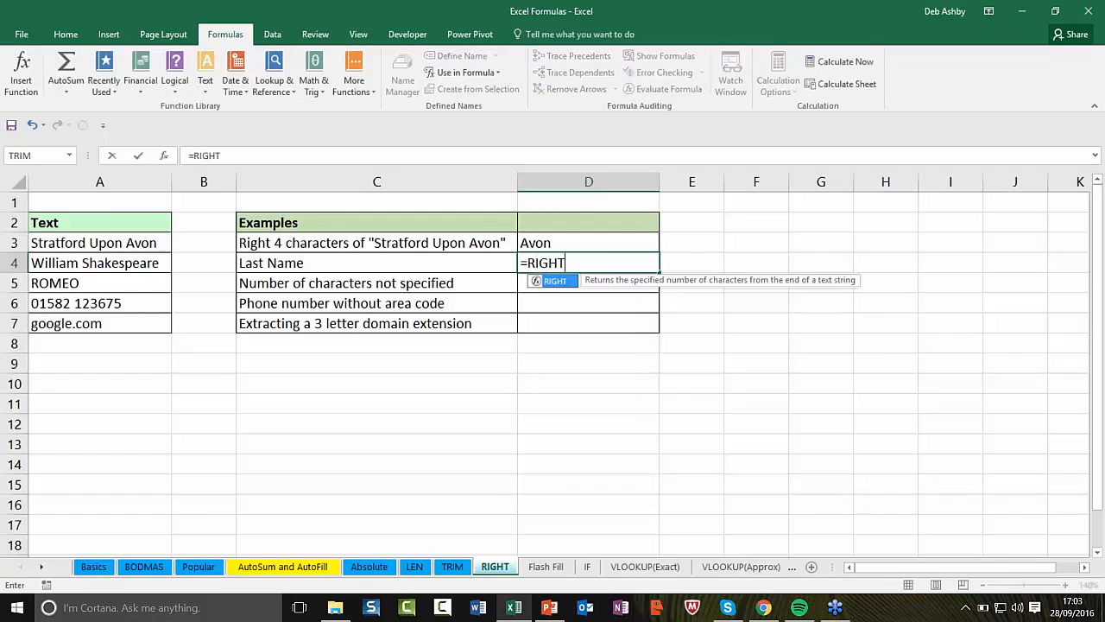
text(()
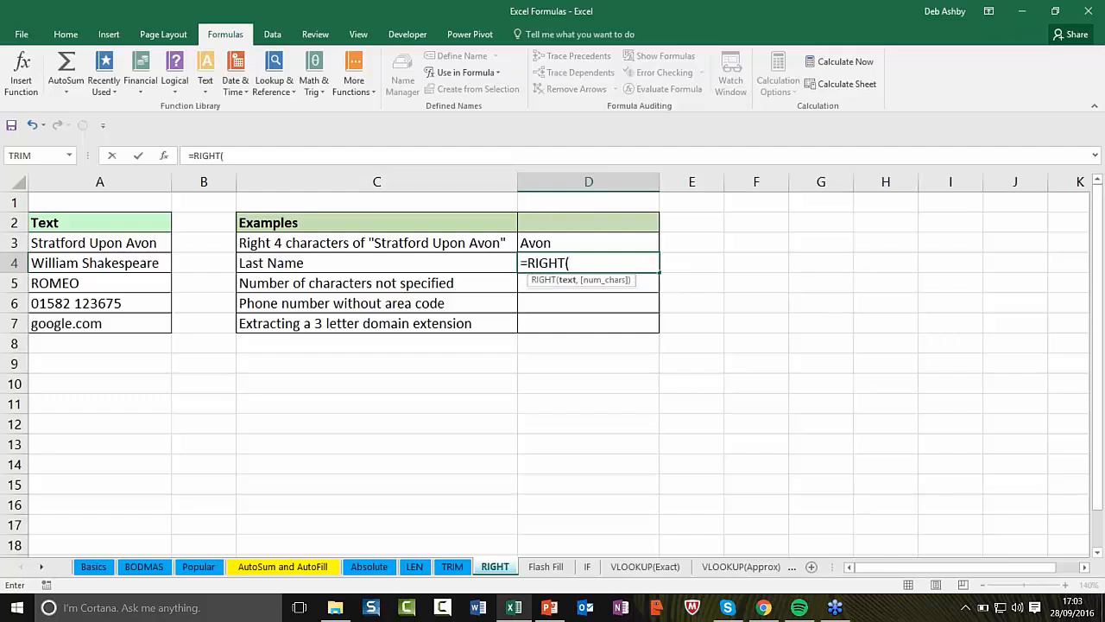
click(116, 266)
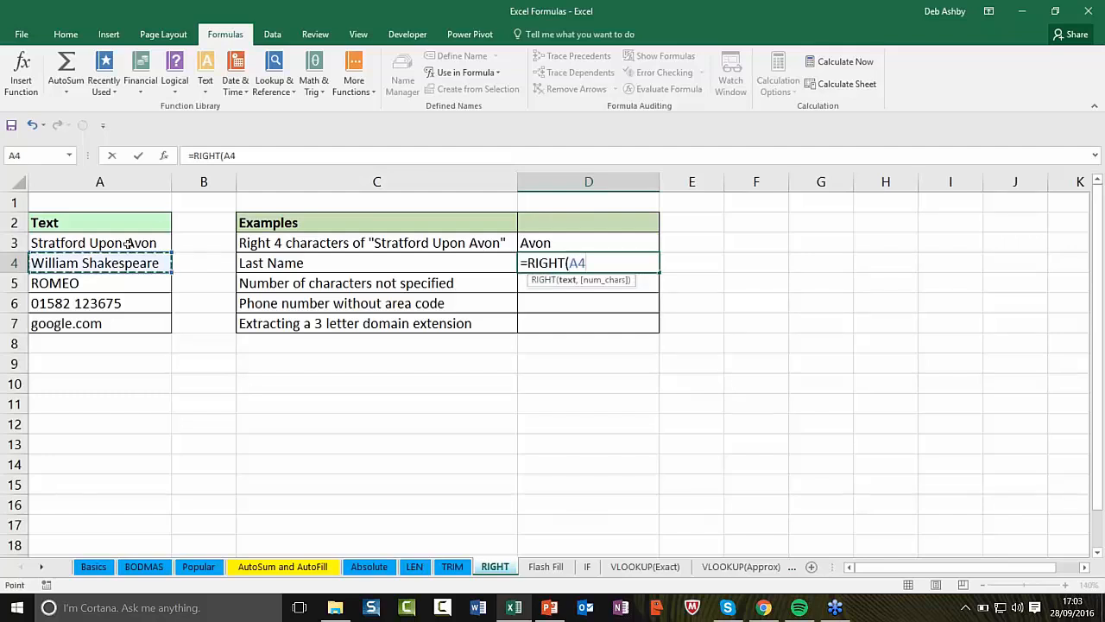
text(,)
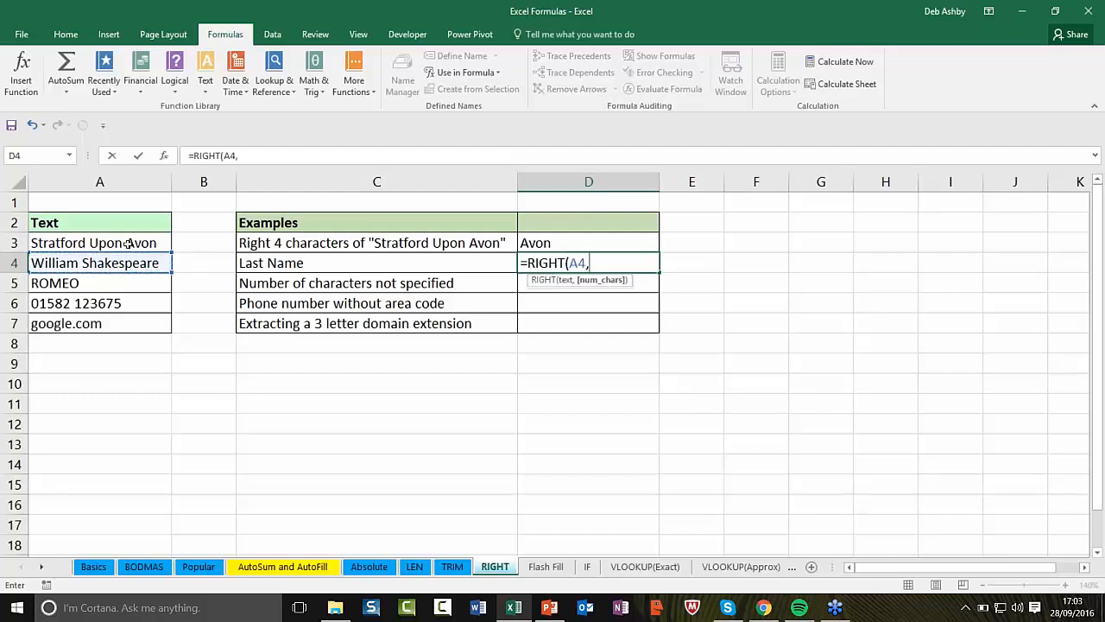
text(11))
key(Return)
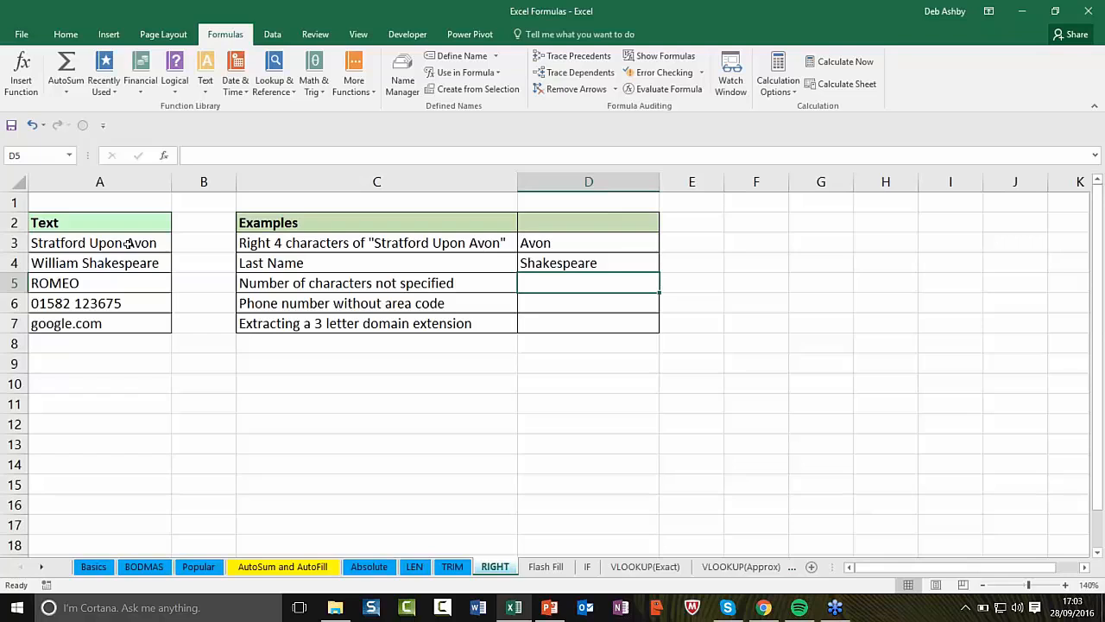
- Enter =RIGHT(A5) in D5, leaving out the number of characters
text(=RIGHT)
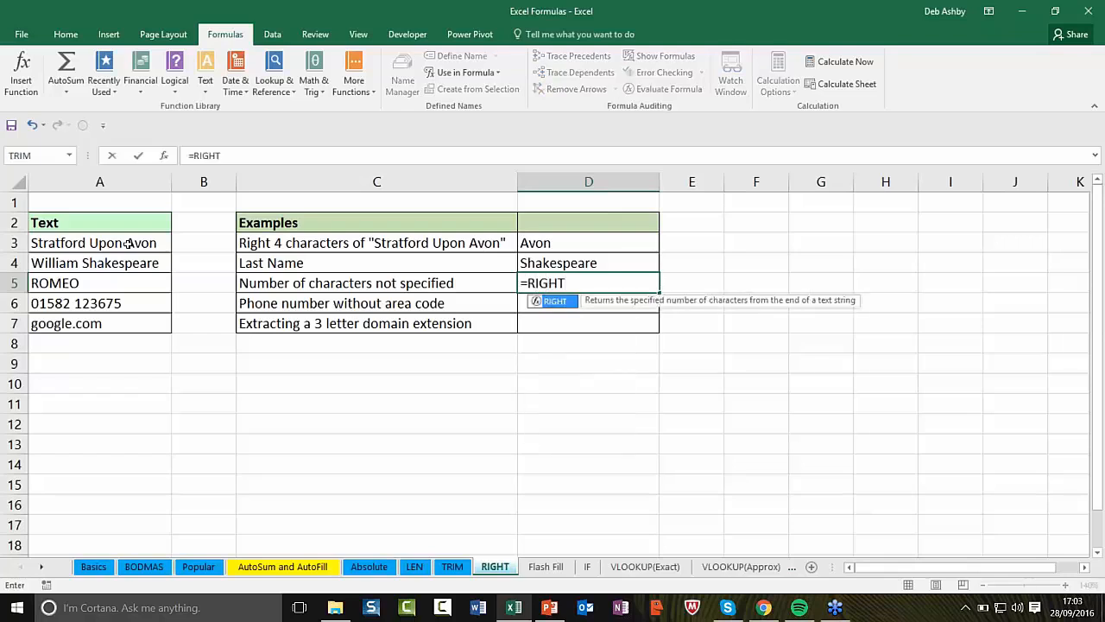
text(()
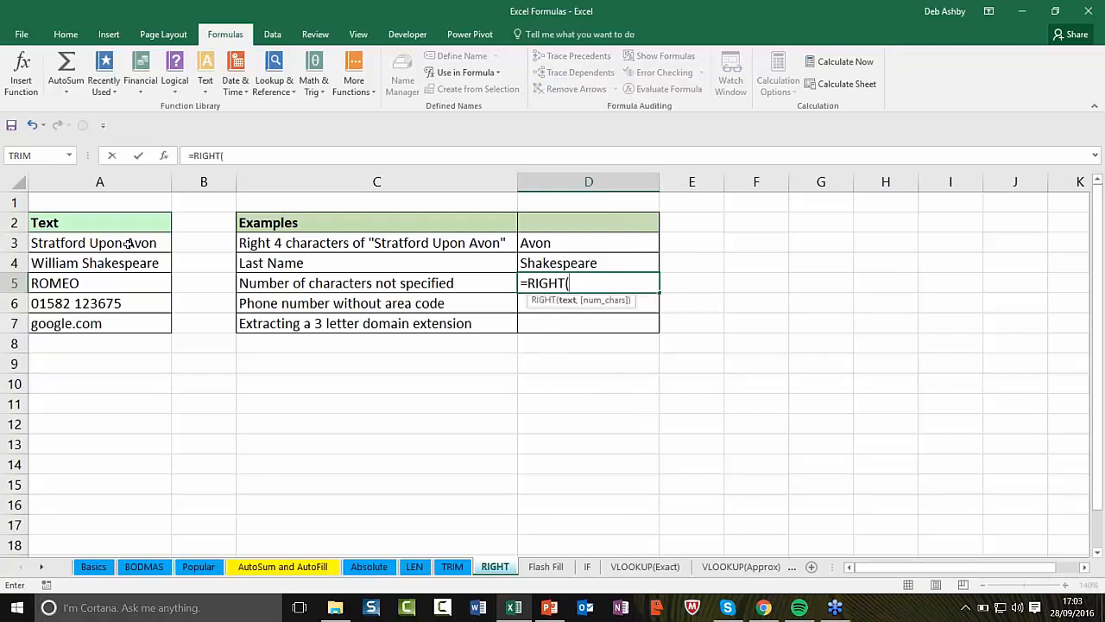
click(102, 283)
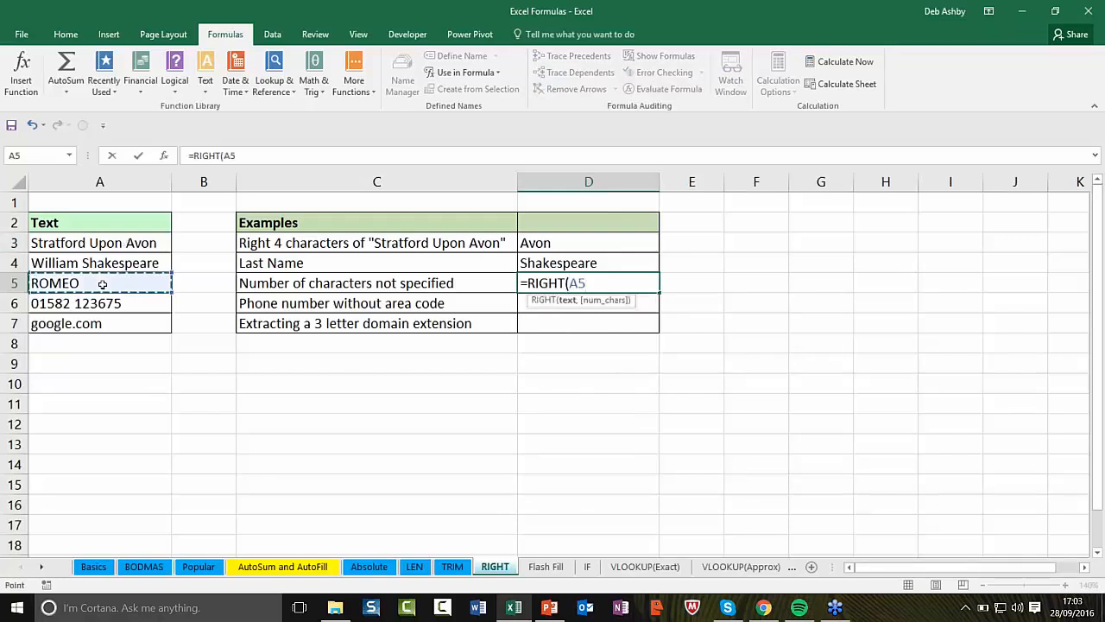
text())
key(Return)
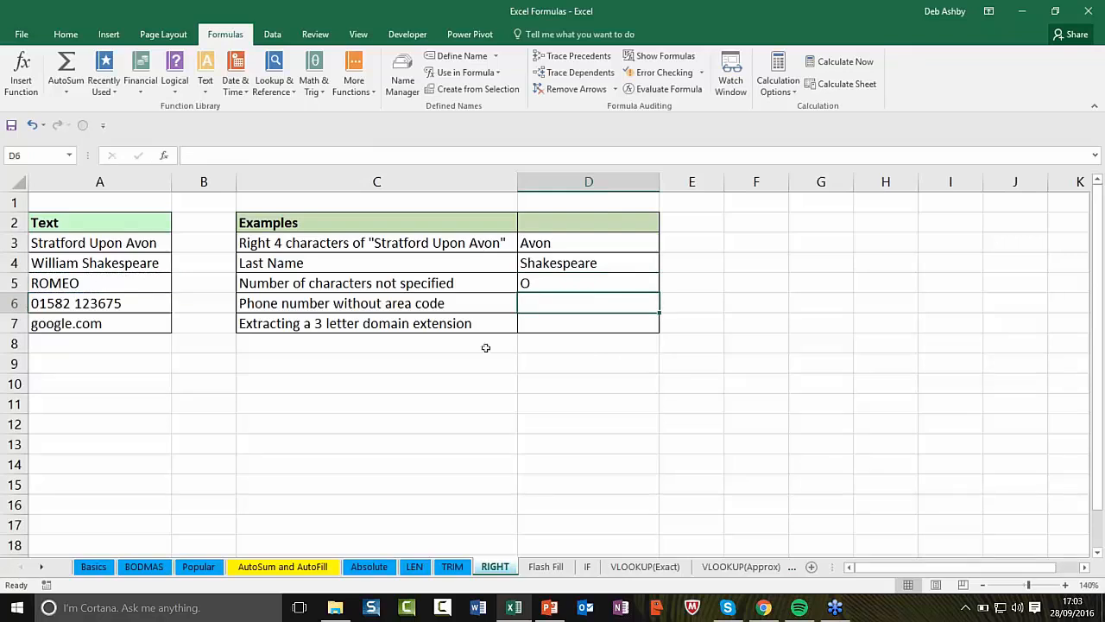
click(530, 243)
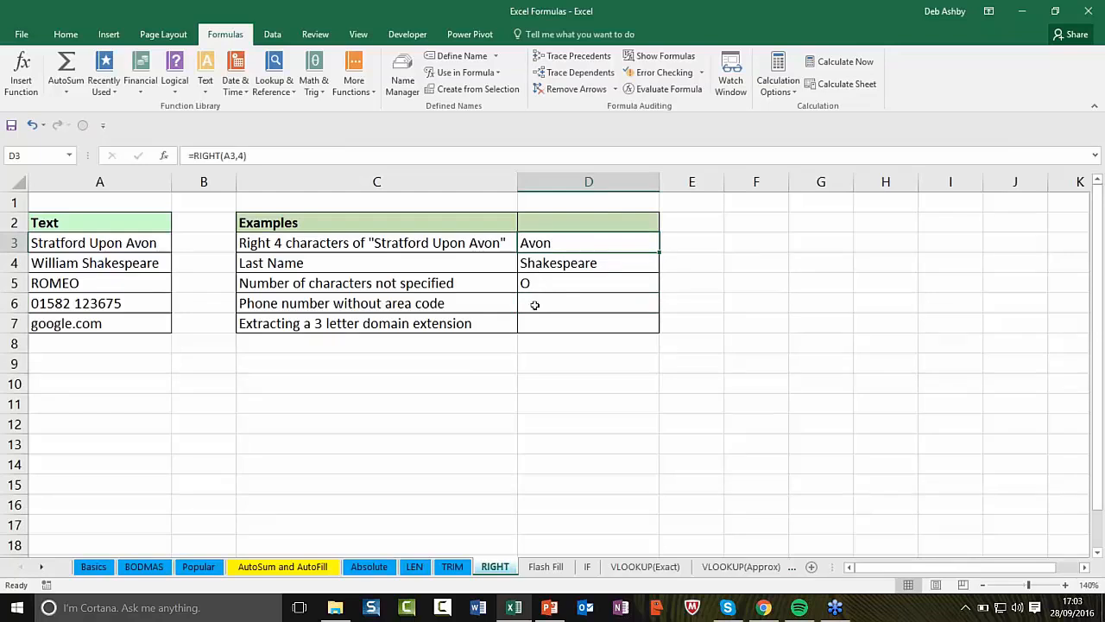
- Enter =LEFT(A6,5) in D6 to extract the first five characters of the phone number text
click(534, 305)
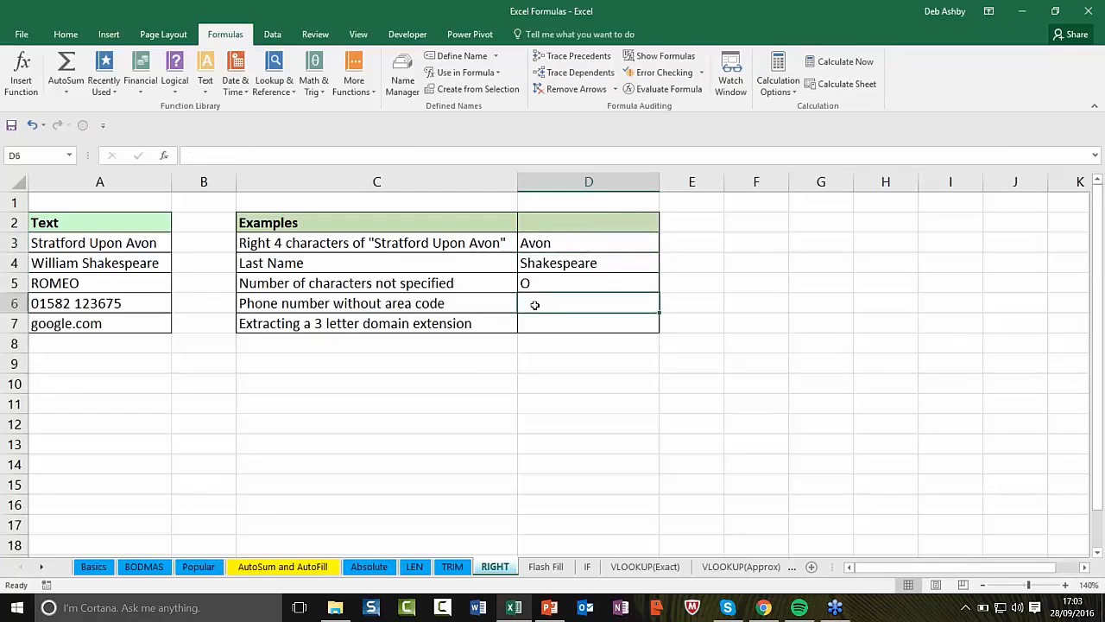
text(=LEFT)
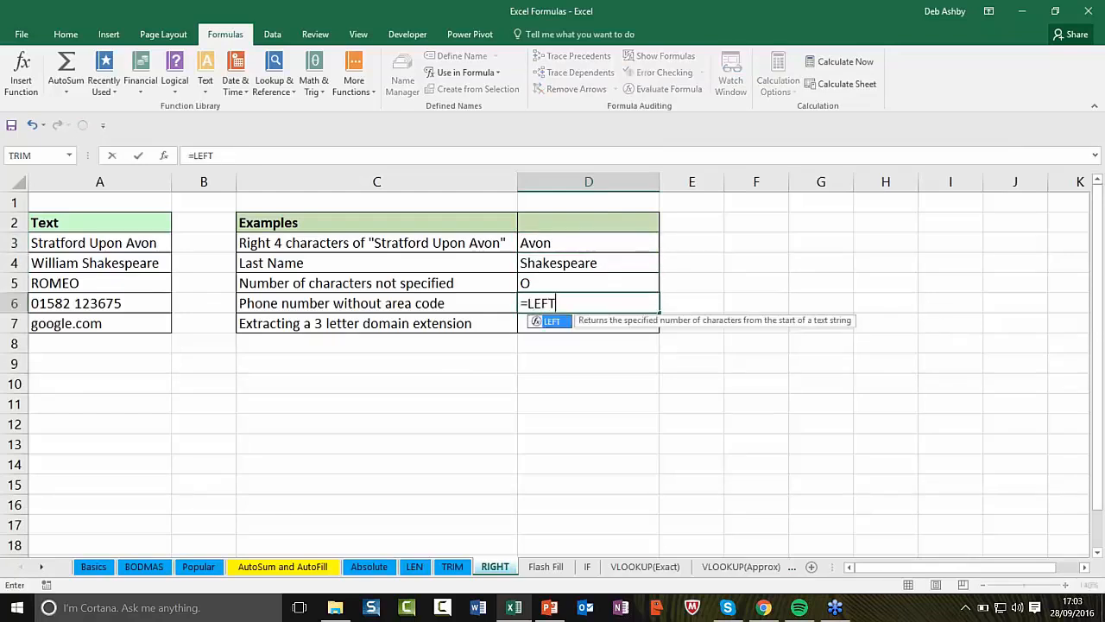
text(()
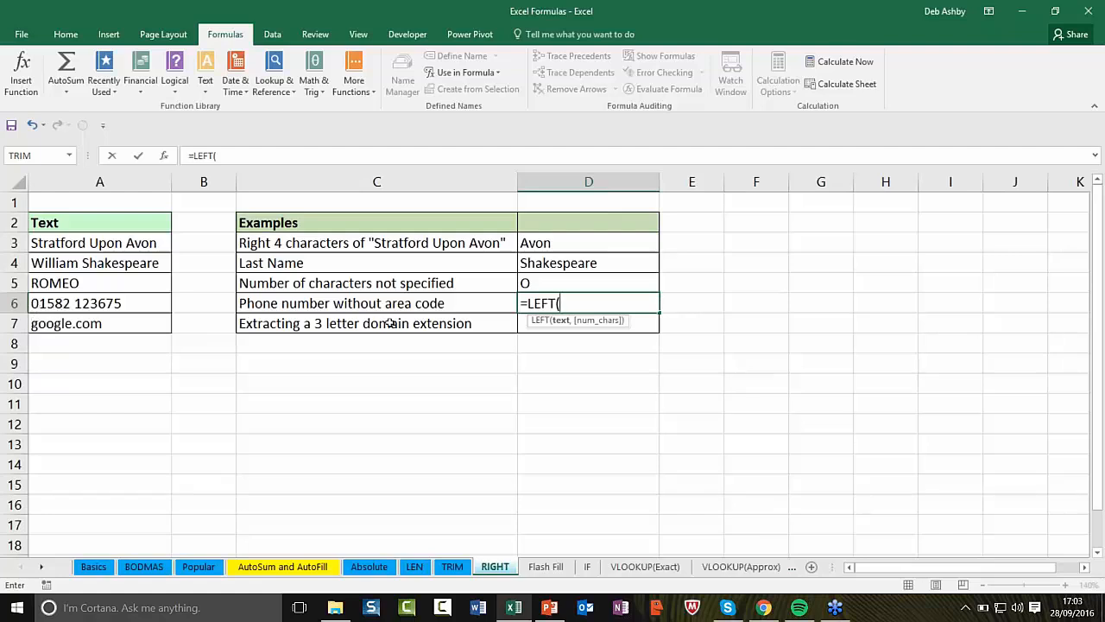
click(164, 303)
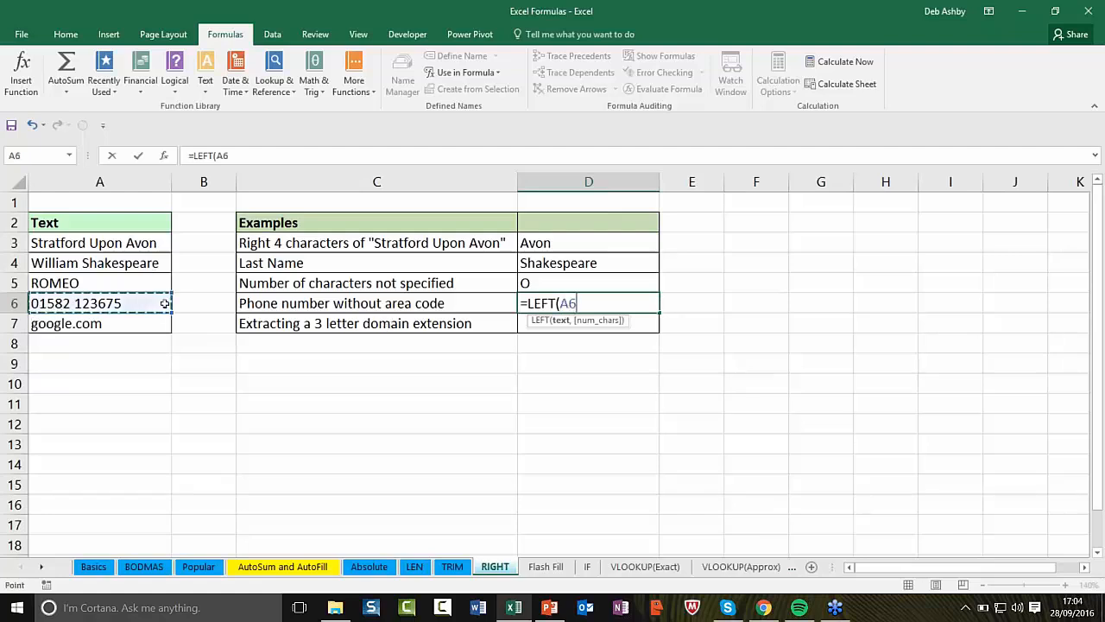
text(,5))
key(Return)
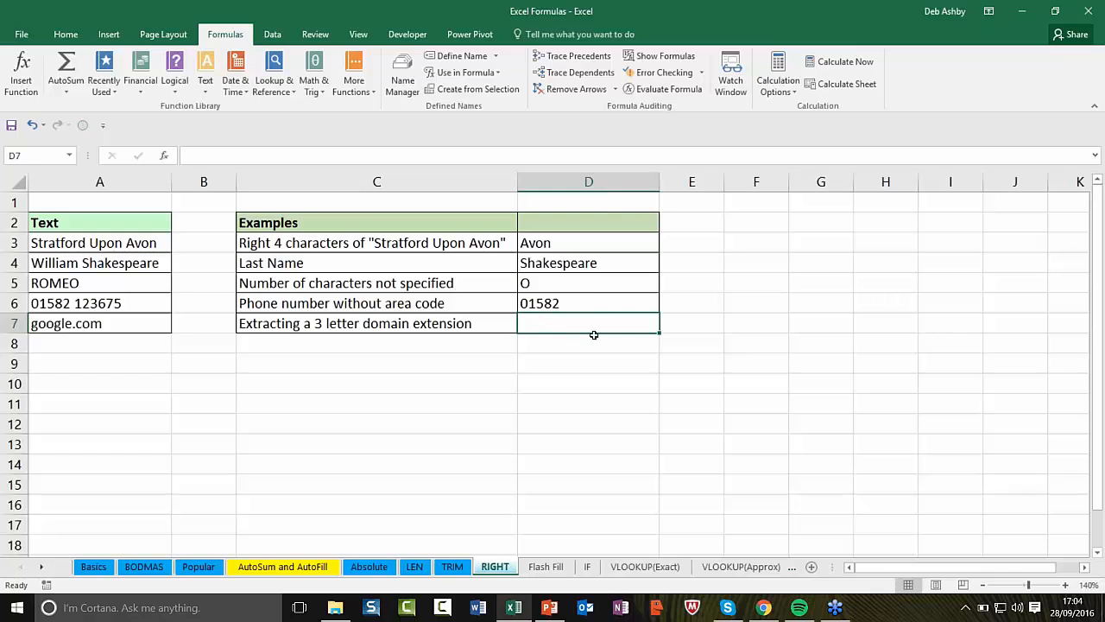
- Enter =MID(A7,4,7) in D7 to extract seven characters of the domain text starting at the fourth
text(=MID)
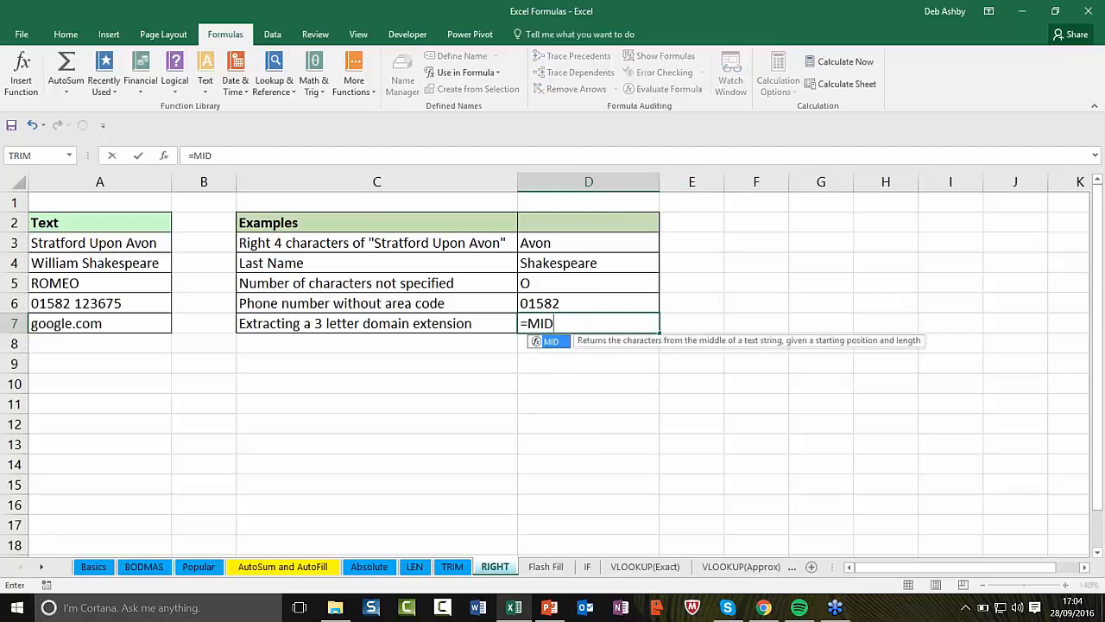
text(()
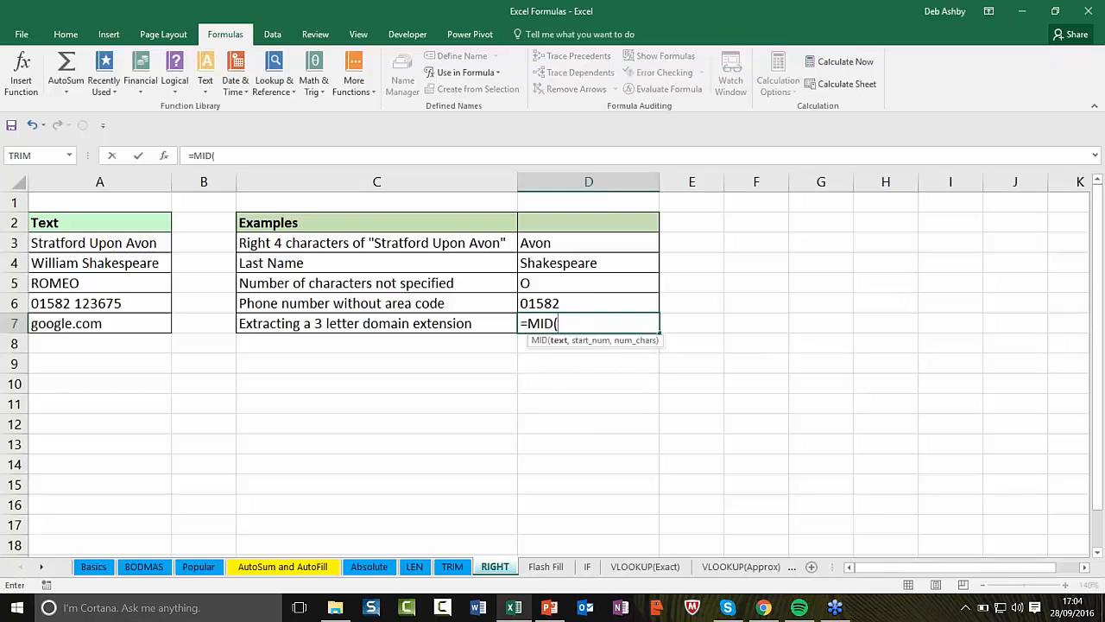
click(113, 323)
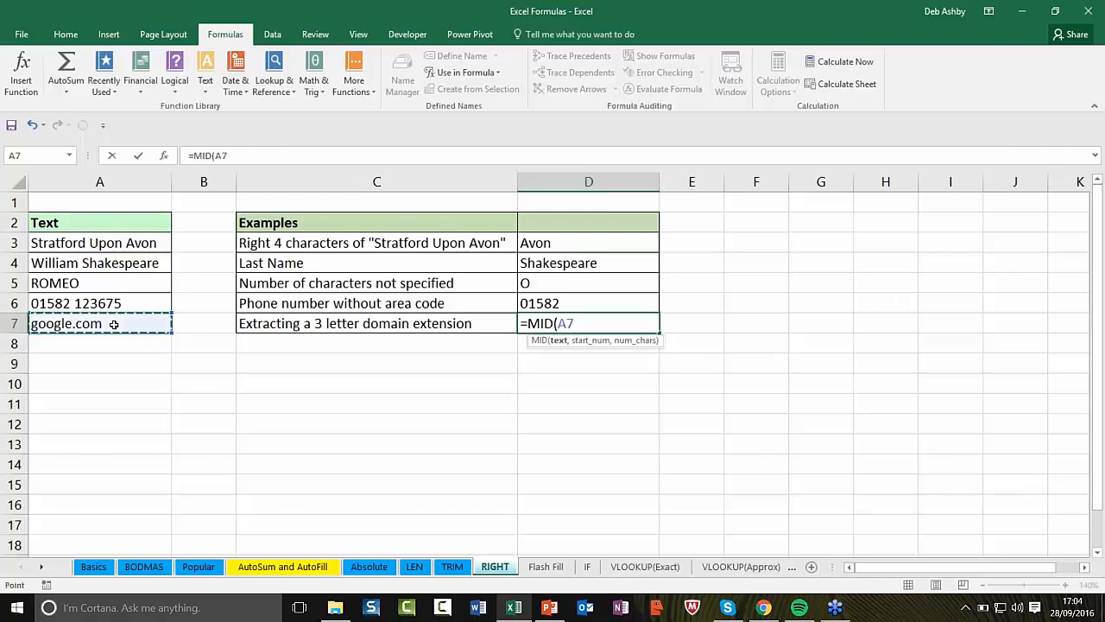
text(,)
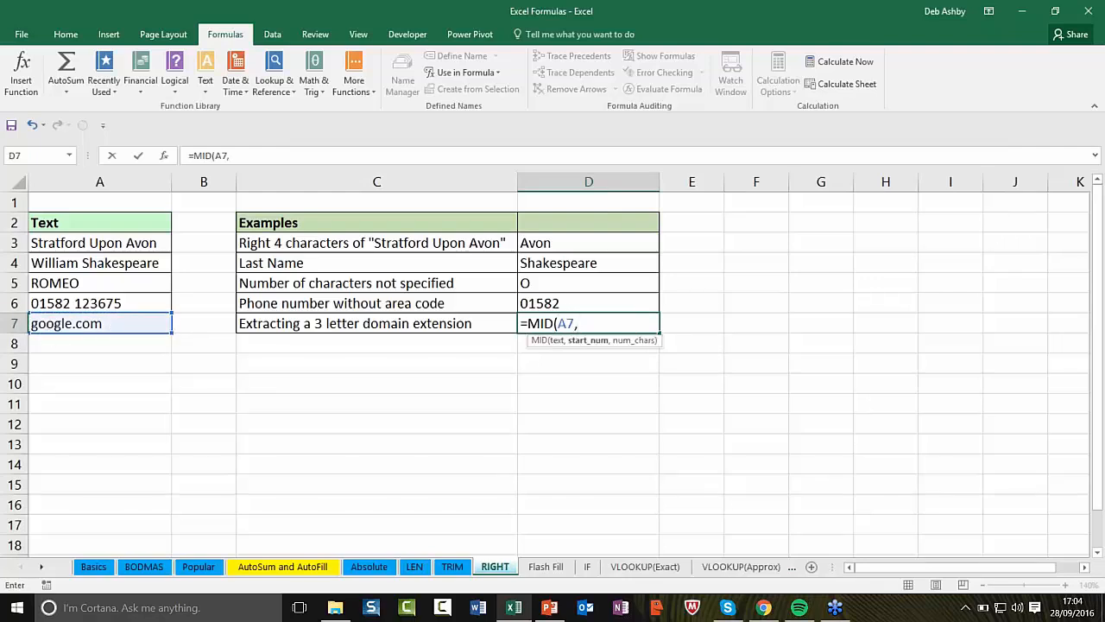
text(4,7)
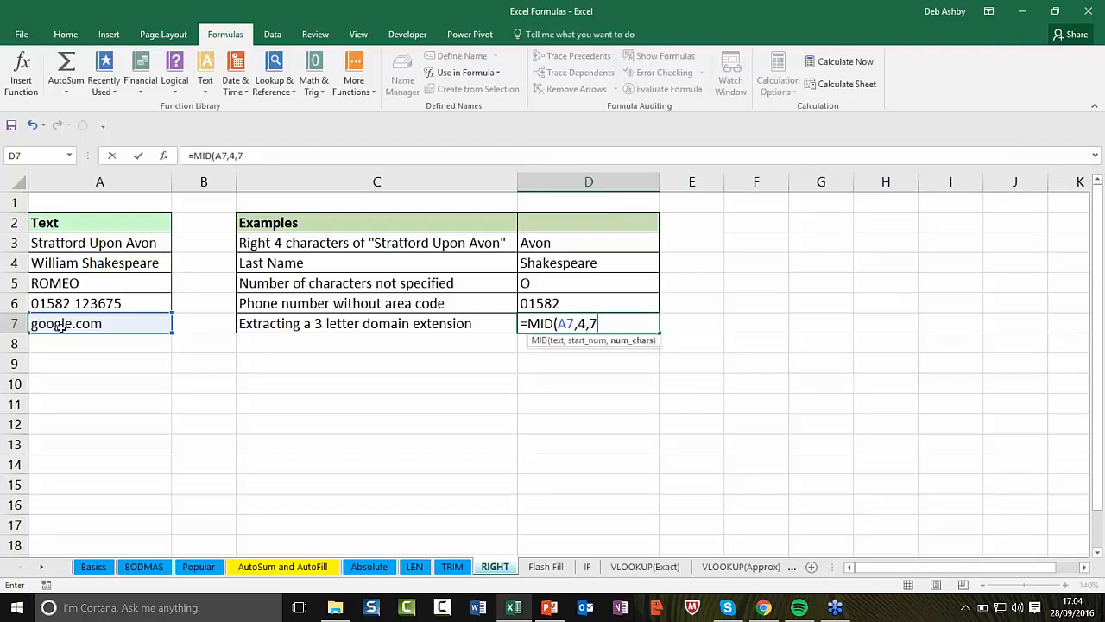
text())
key(Return)
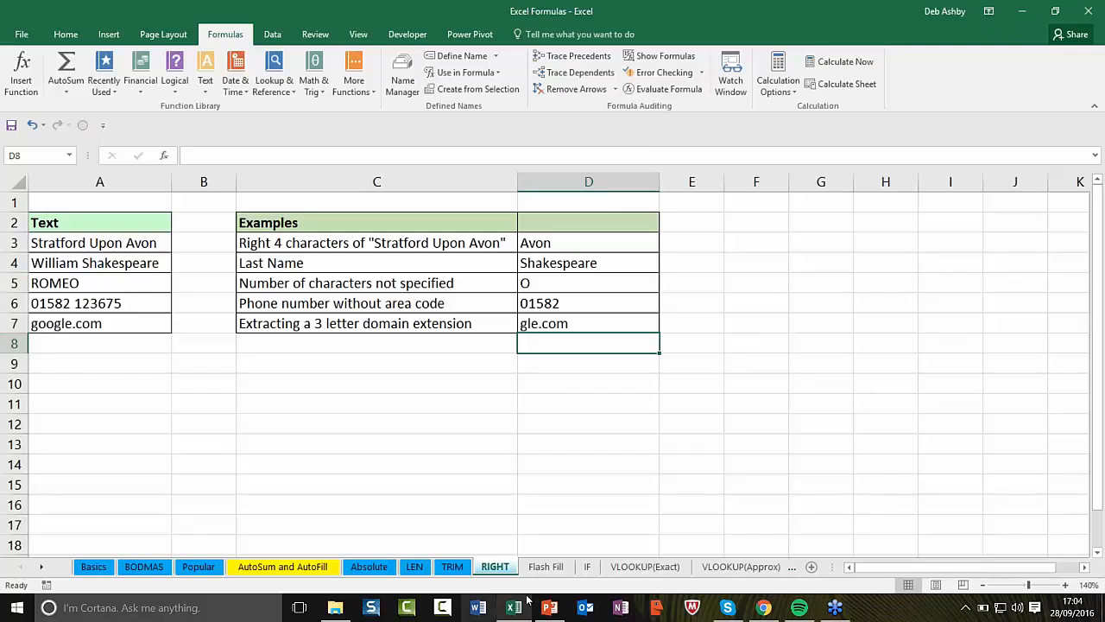
- On the Flash Fill sheet, enter the first employee's first name in B2 as the example for the First Name column
click(546, 566)
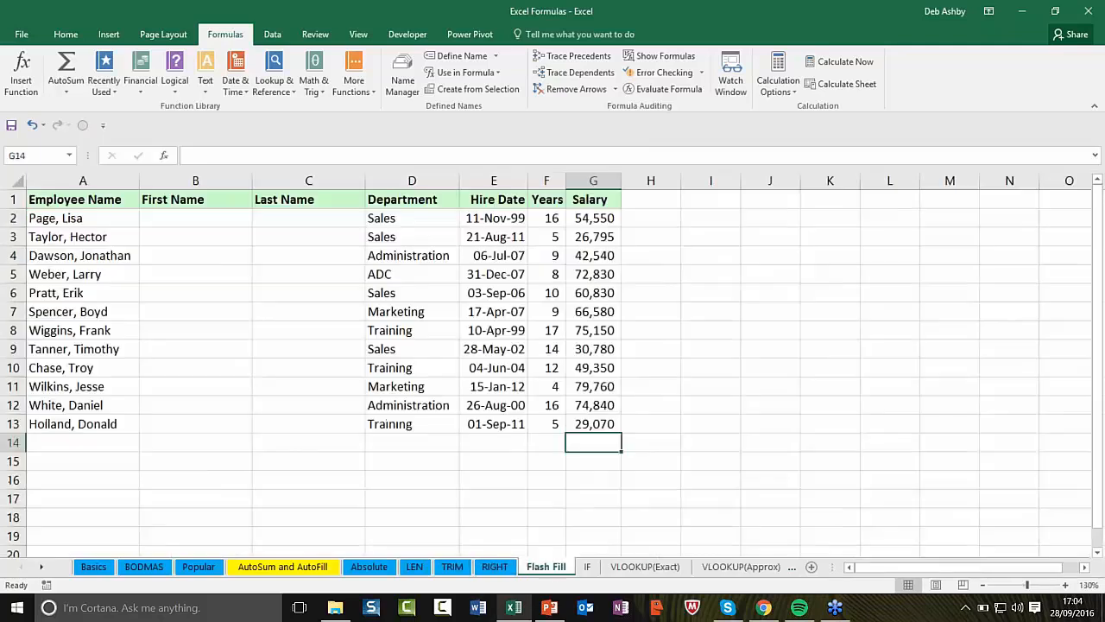
click(500, 277)
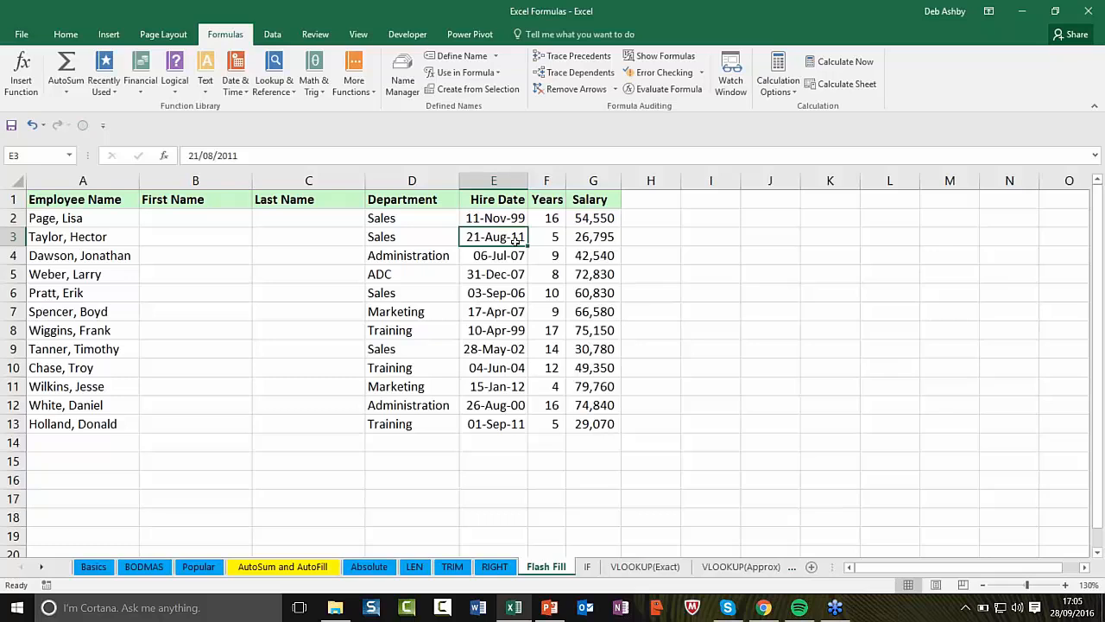
click(192, 222)
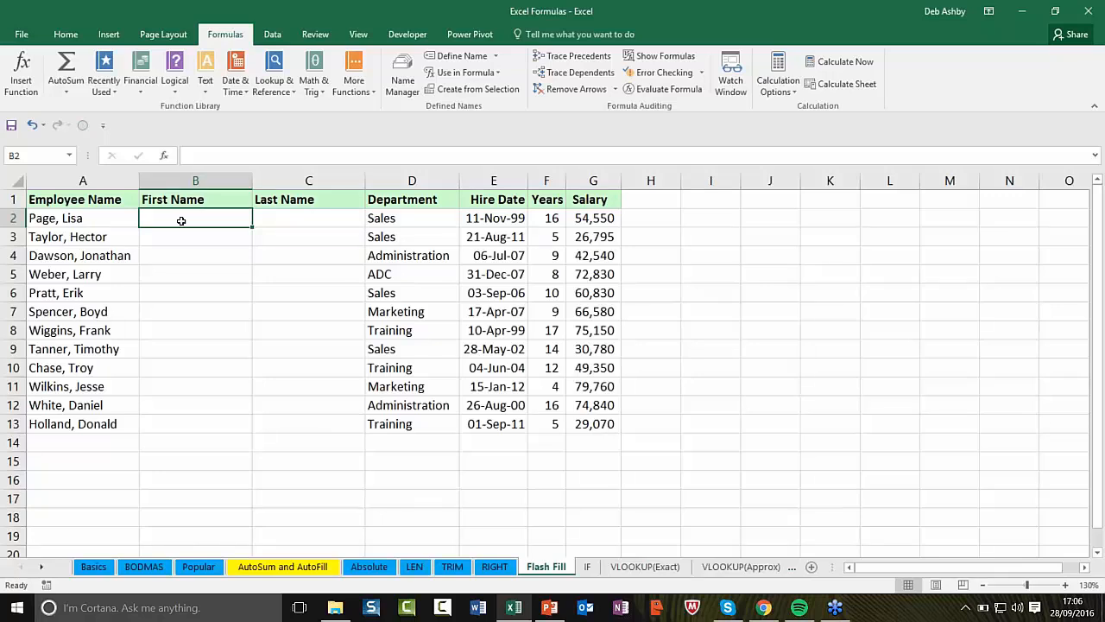
text(Lisa)
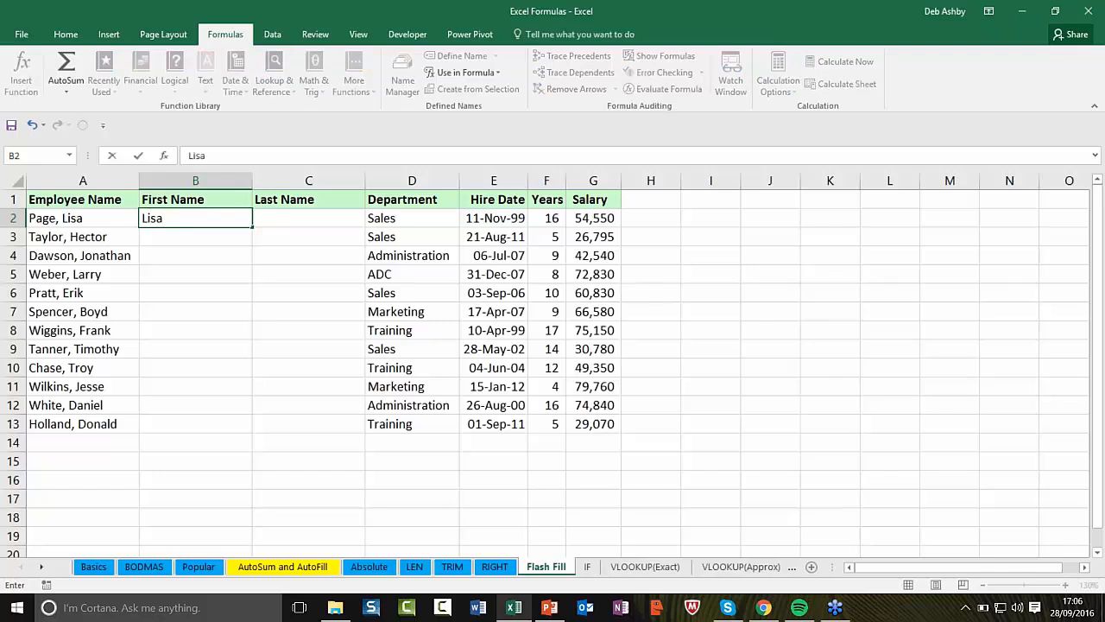
key(Return)
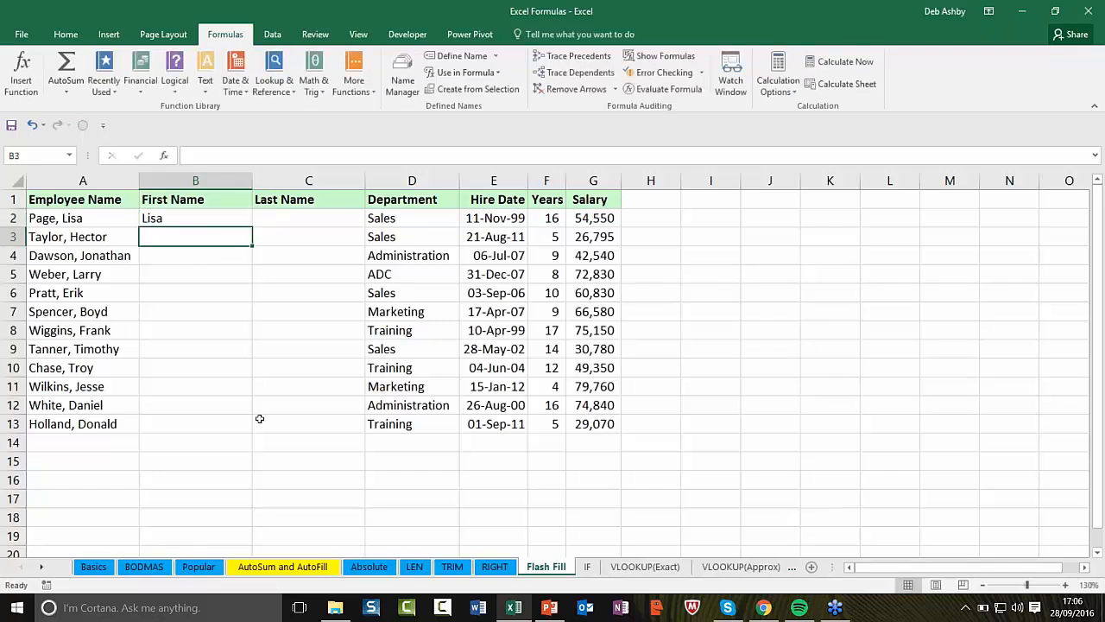
- Use Flash Fill from B2 to complete the First Name column for all remaining employees
click(228, 218)
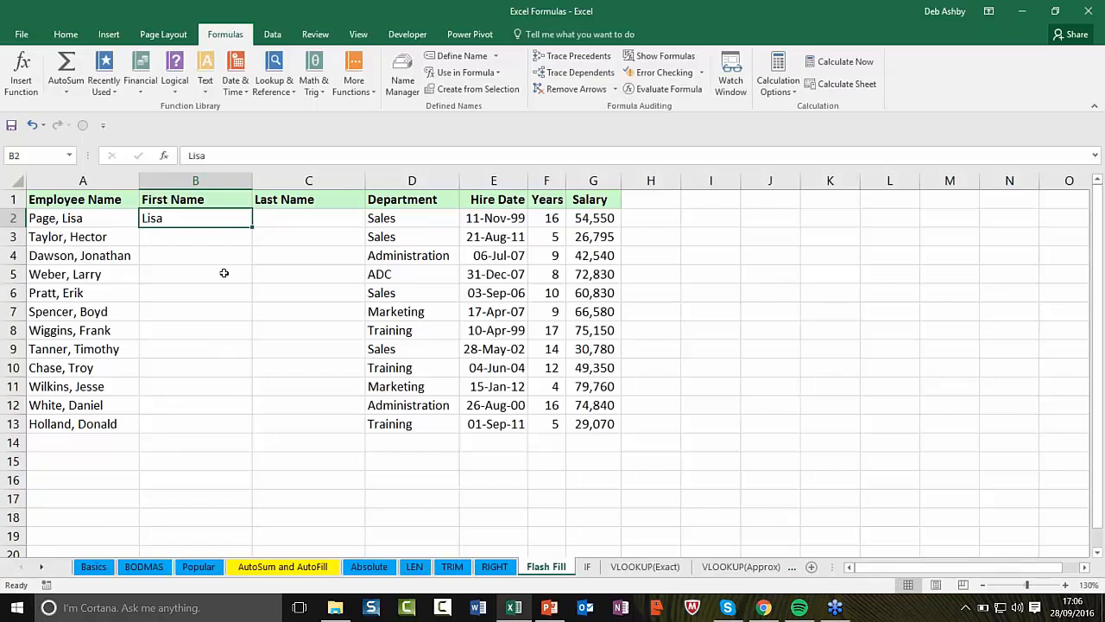
click(273, 35)
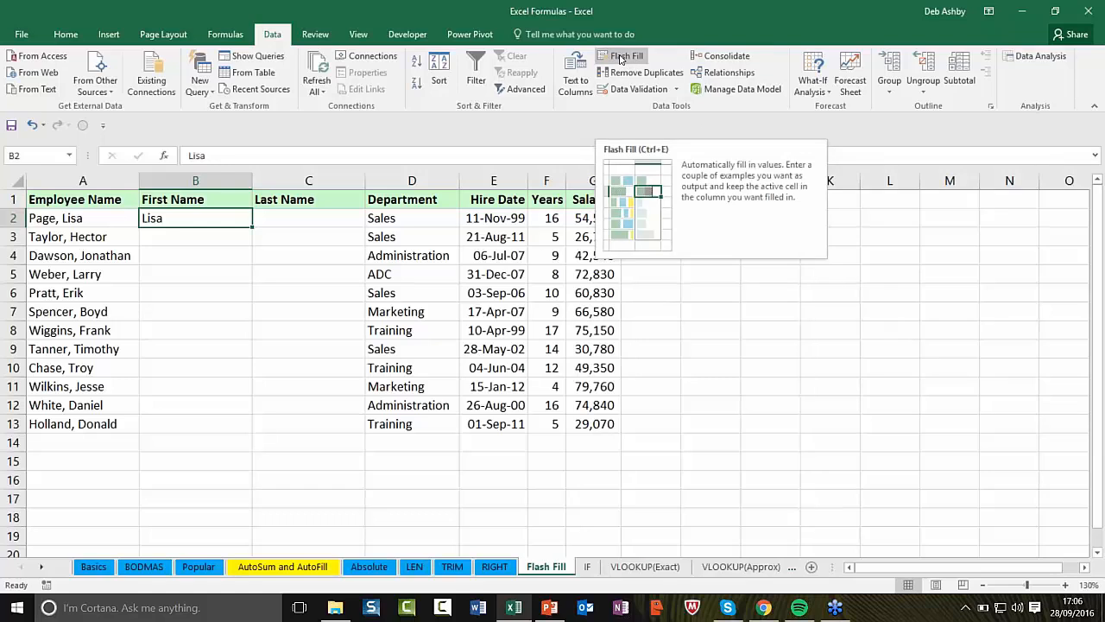
click(619, 57)
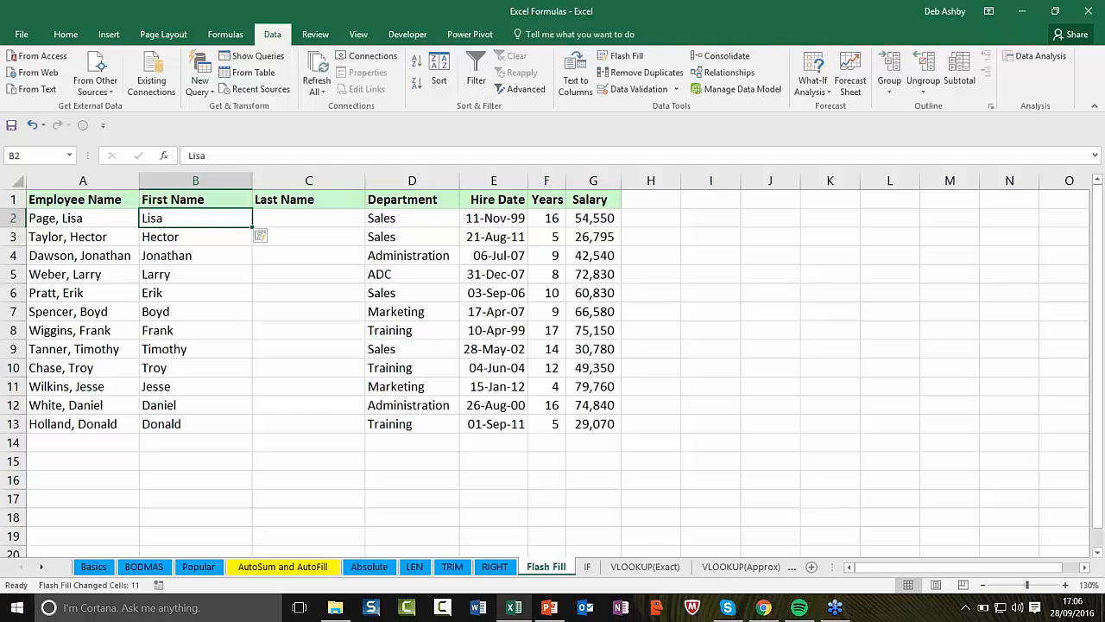
- Enter the first two employees' last names in C2 and C3, accepting the Flash Fill suggestion for the rest of the Last Name column
click(281, 219)
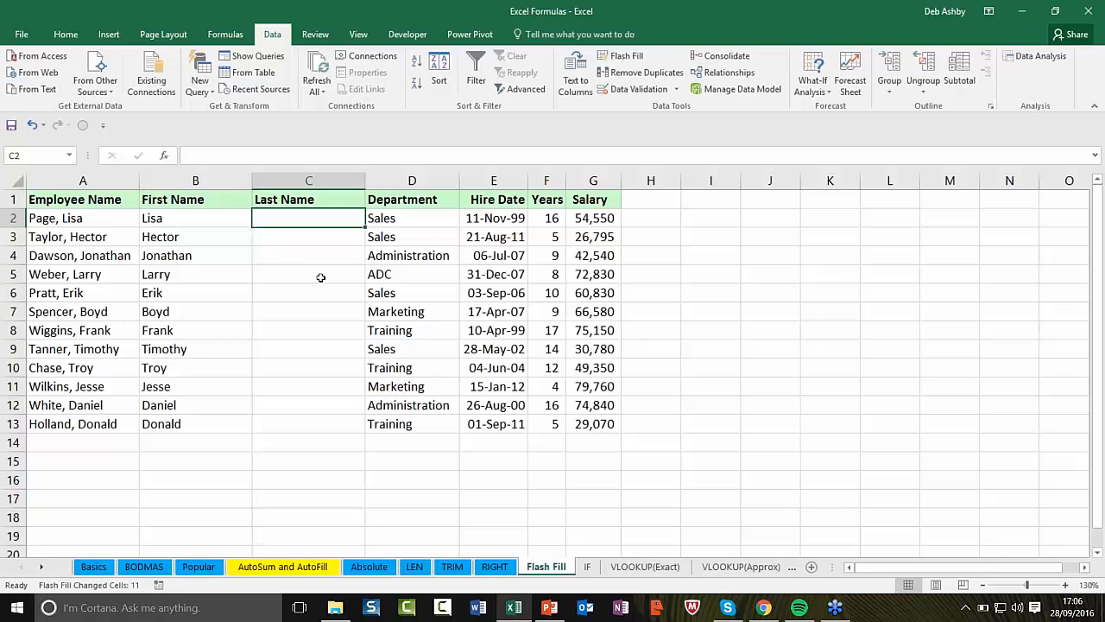
text(Page)
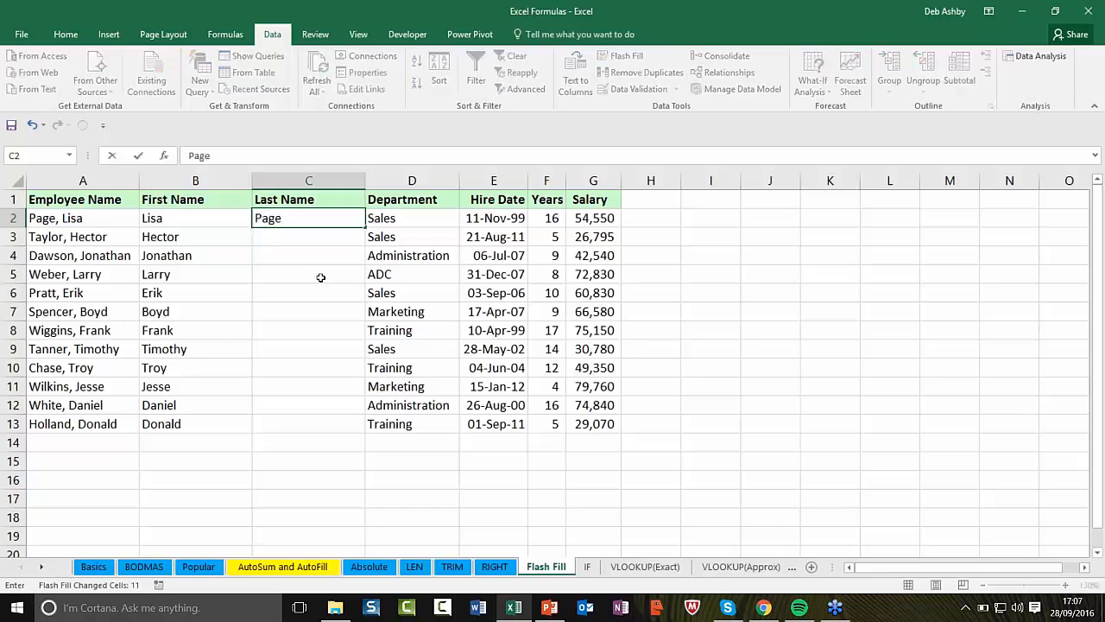
click(278, 238)
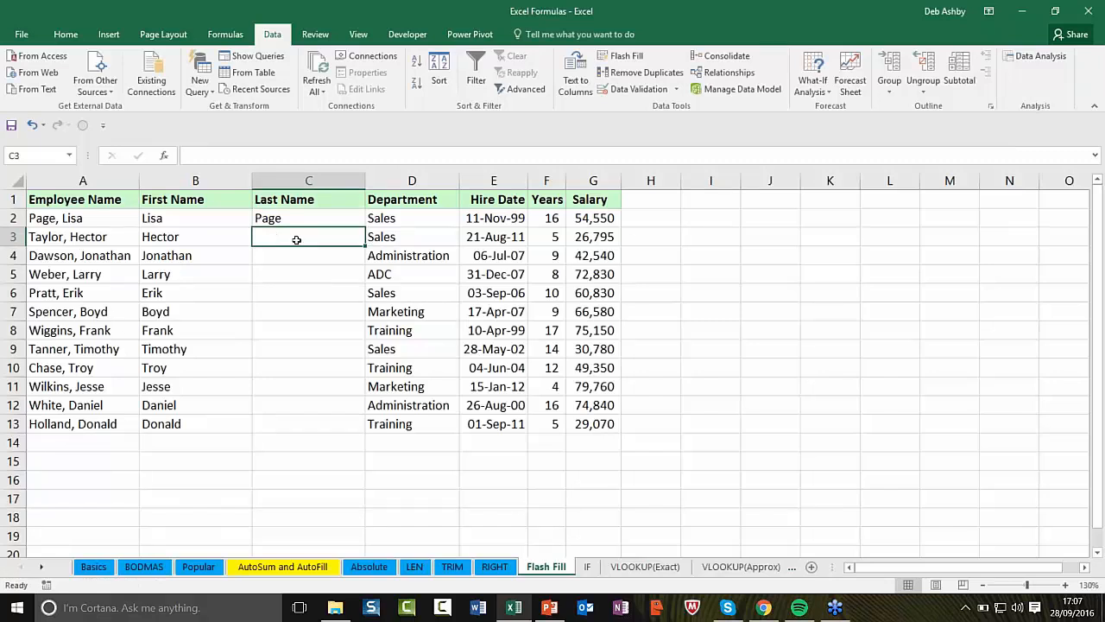
text(Taylor)
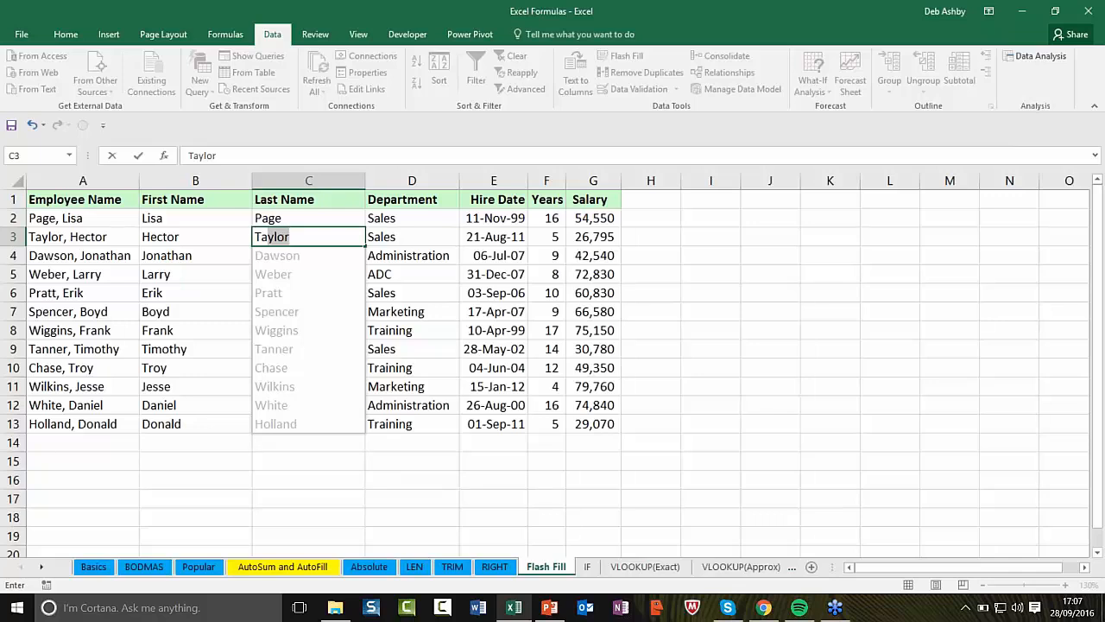
key(Return)
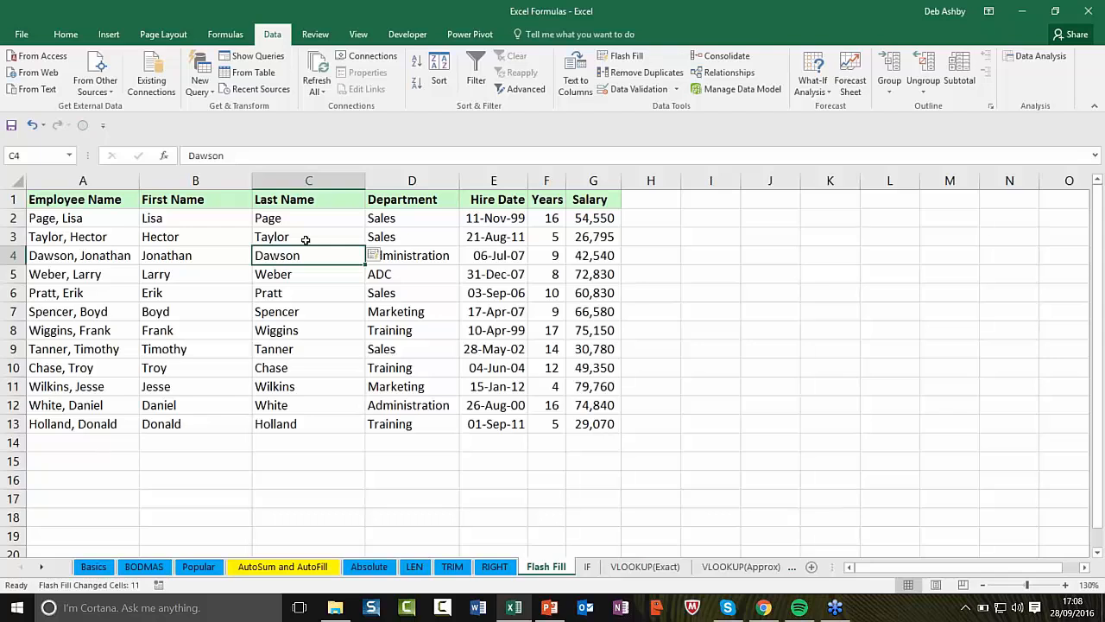
click(494, 273)
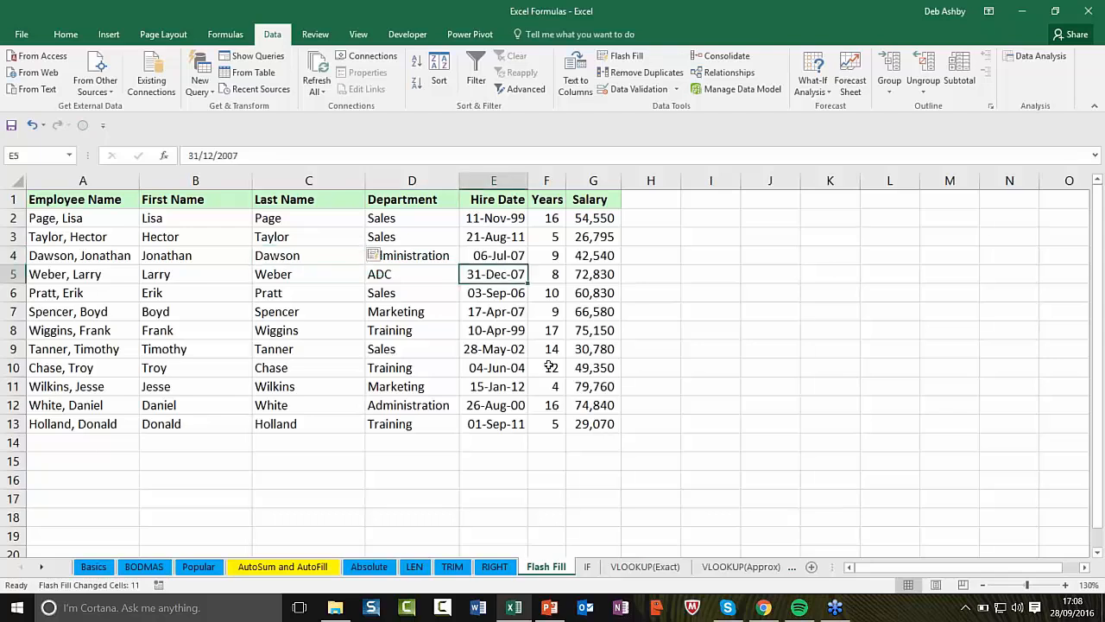
click(398, 295)
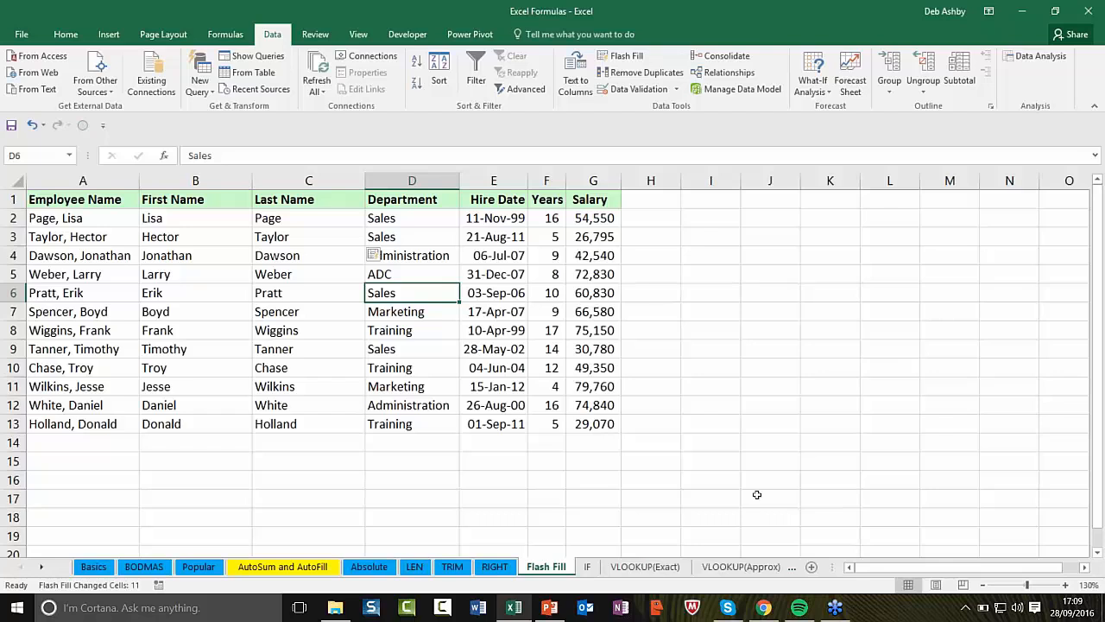
- Open the IF sheet and examine the COUNTIF and SUMIF labels, the Shipping column and the Total Cost formula in F7
click(589, 567)
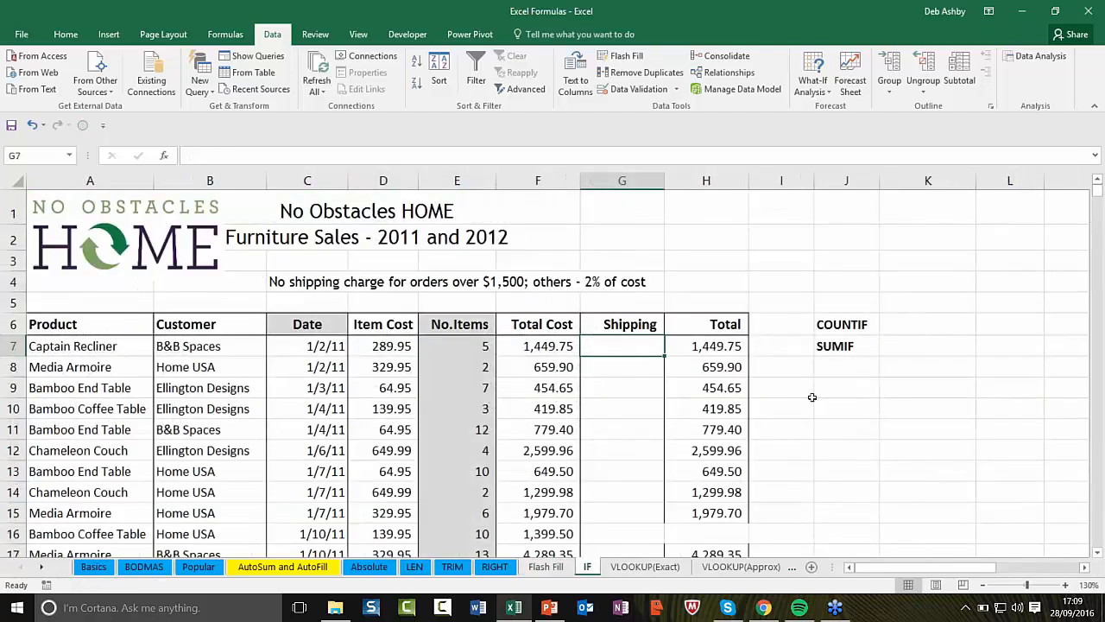
scroll(851, 400, down, 1)
scroll(851, 401, up, 1)
click(853, 325)
click(851, 348)
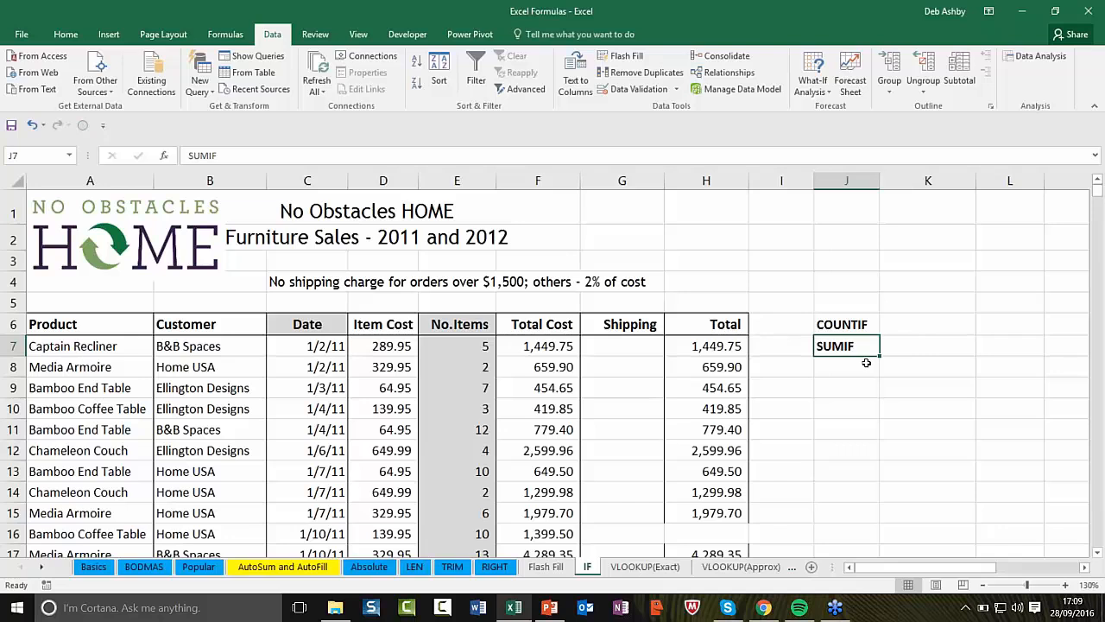
click(635, 349)
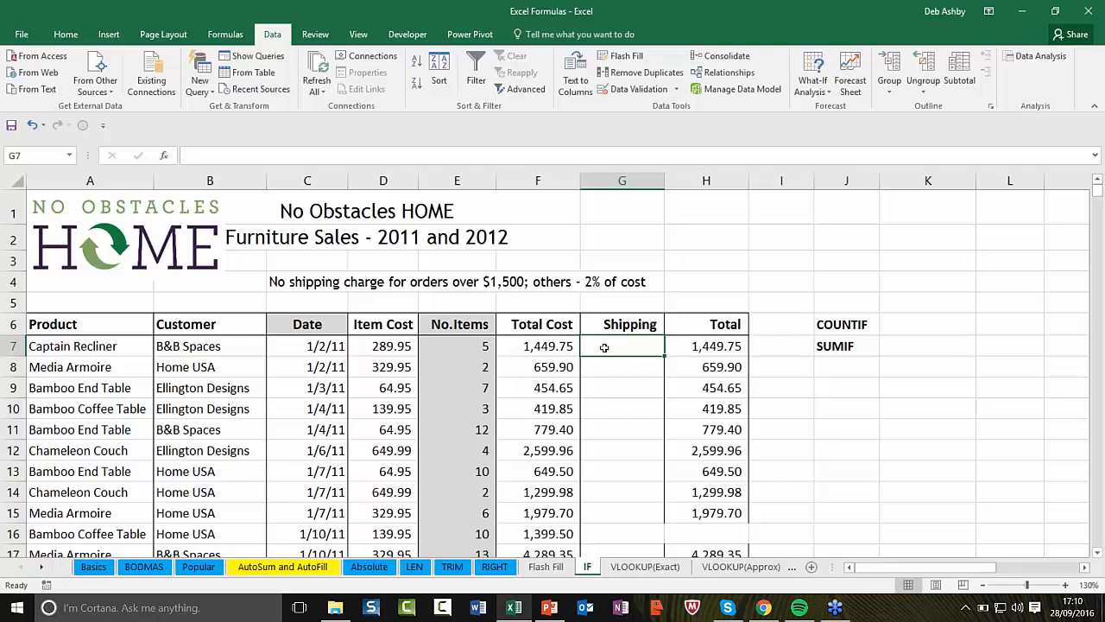
click(527, 347)
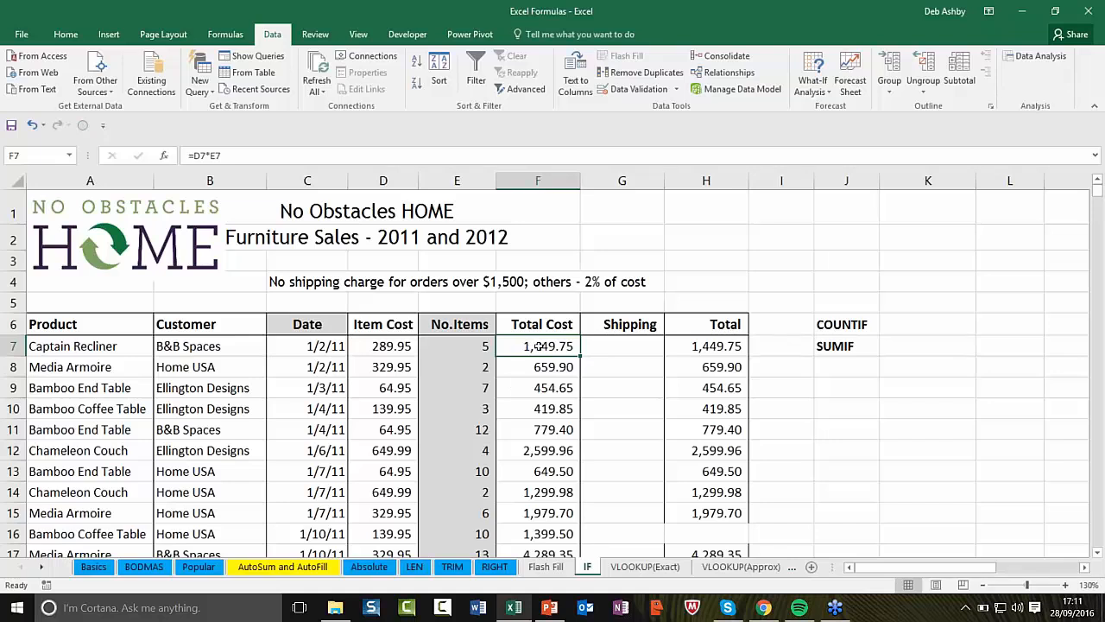
- Enter =IF(F7>=1500,0,F7*2%) in G7 to charge no shipping on orders of 1500 or more and 2% on others
click(618, 347)
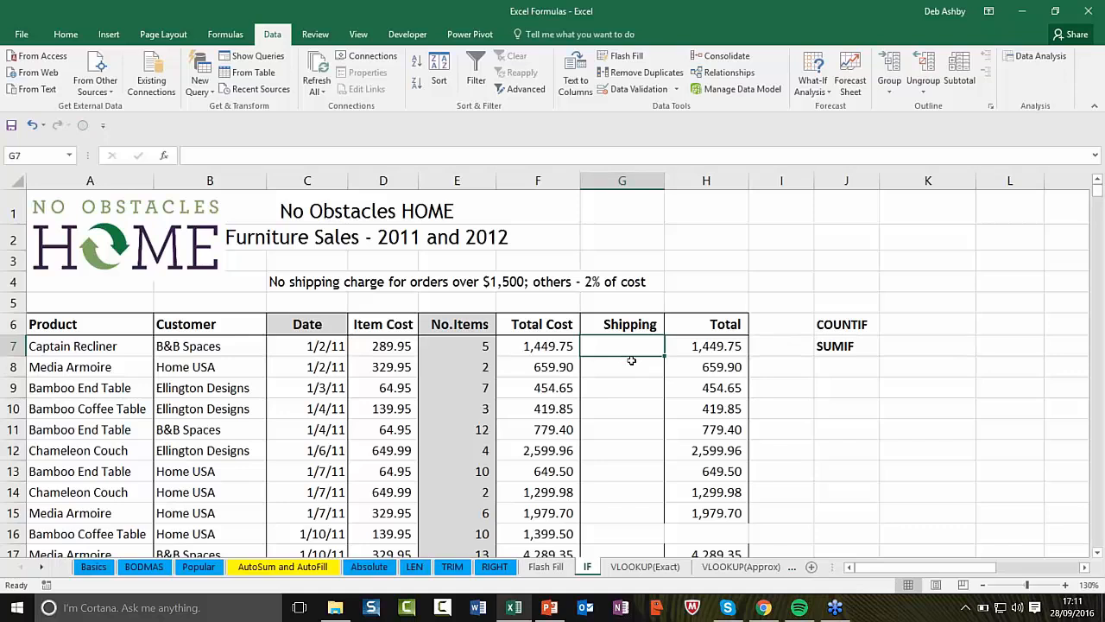
text(=)
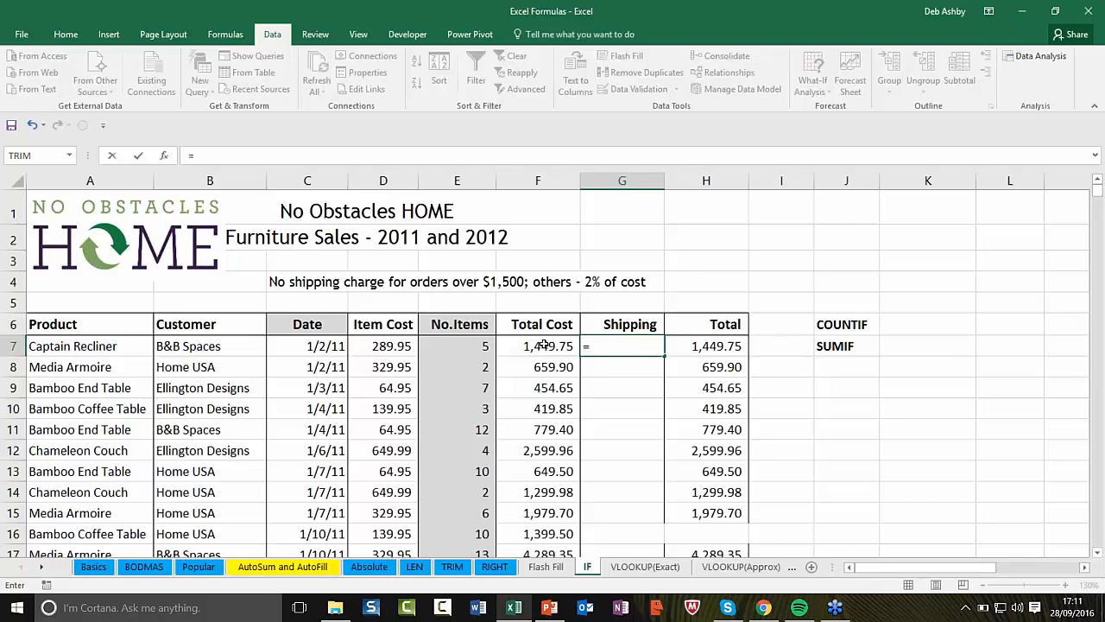
text(IF)
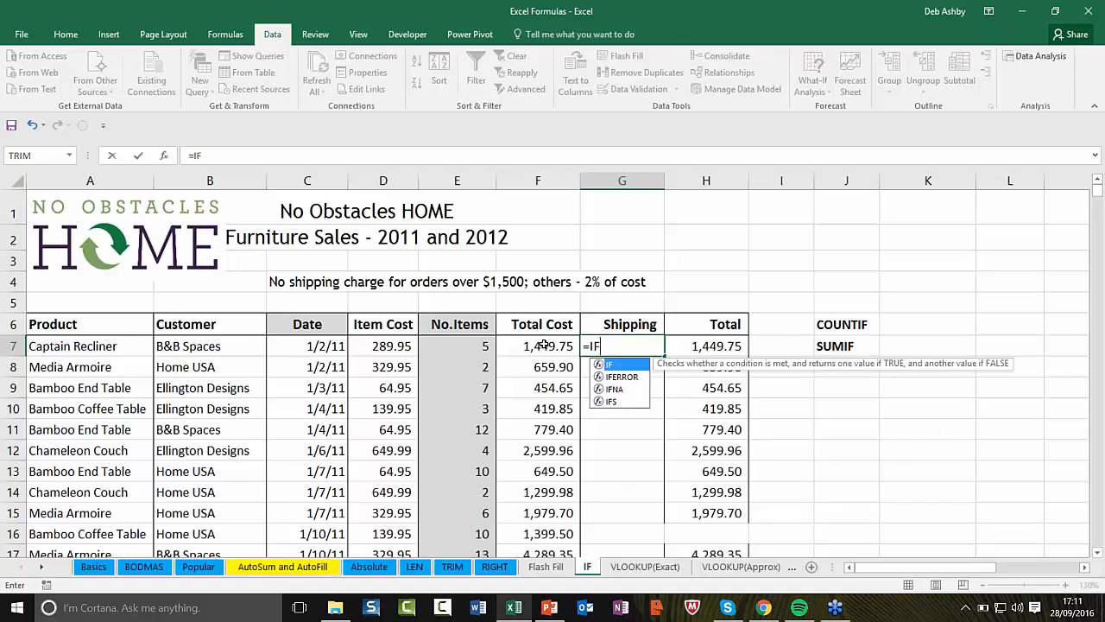
text(()
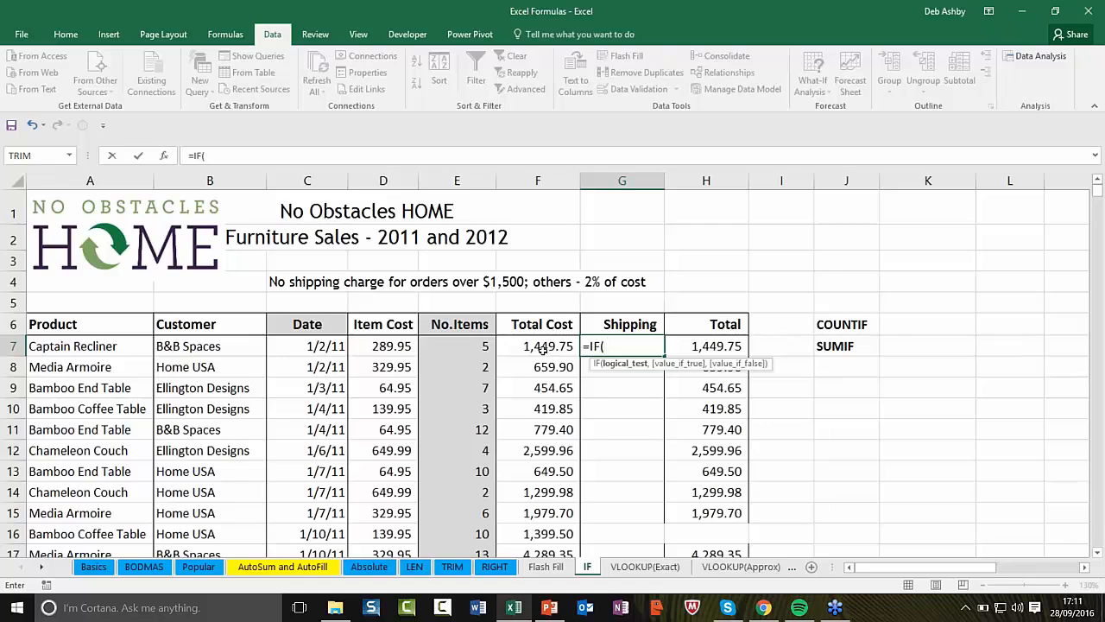
click(542, 347)
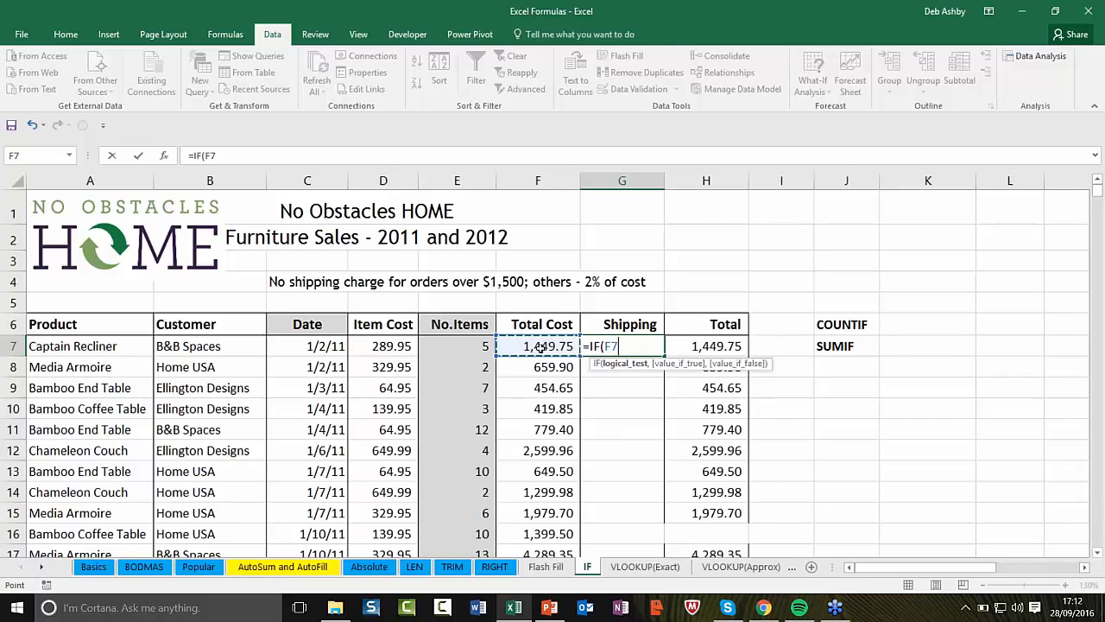
text(>=1500)
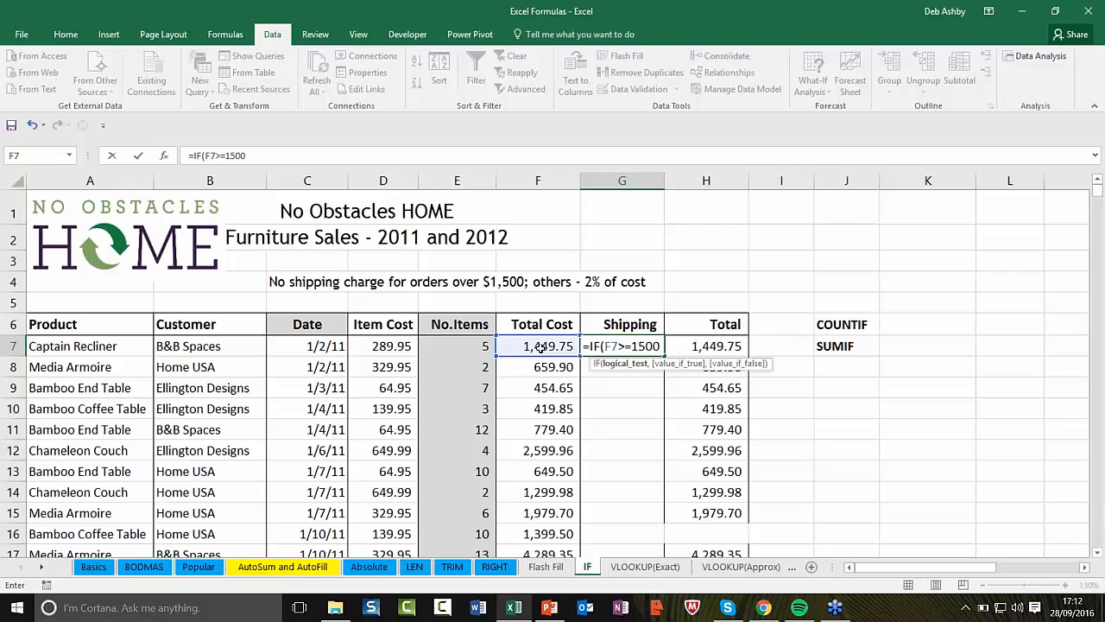
text(,)
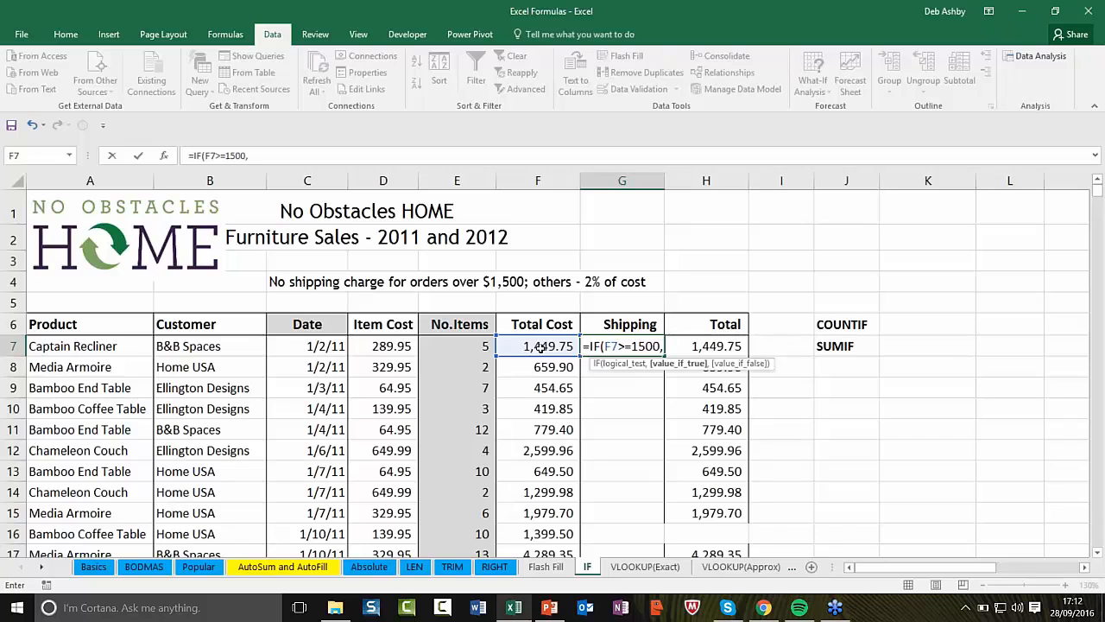
text(0)
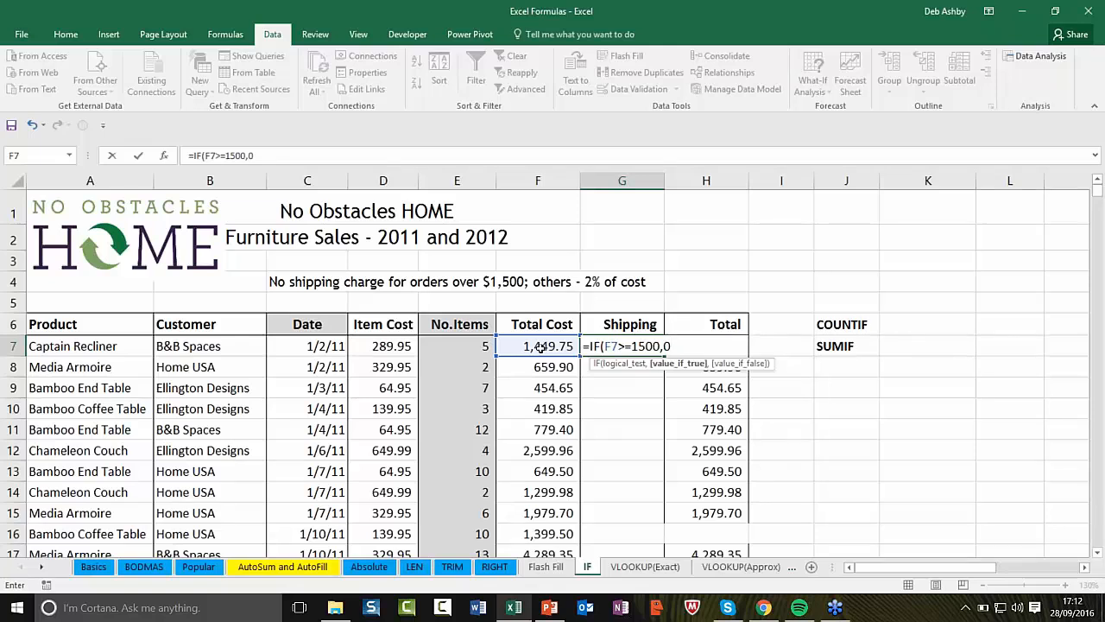
text(,)
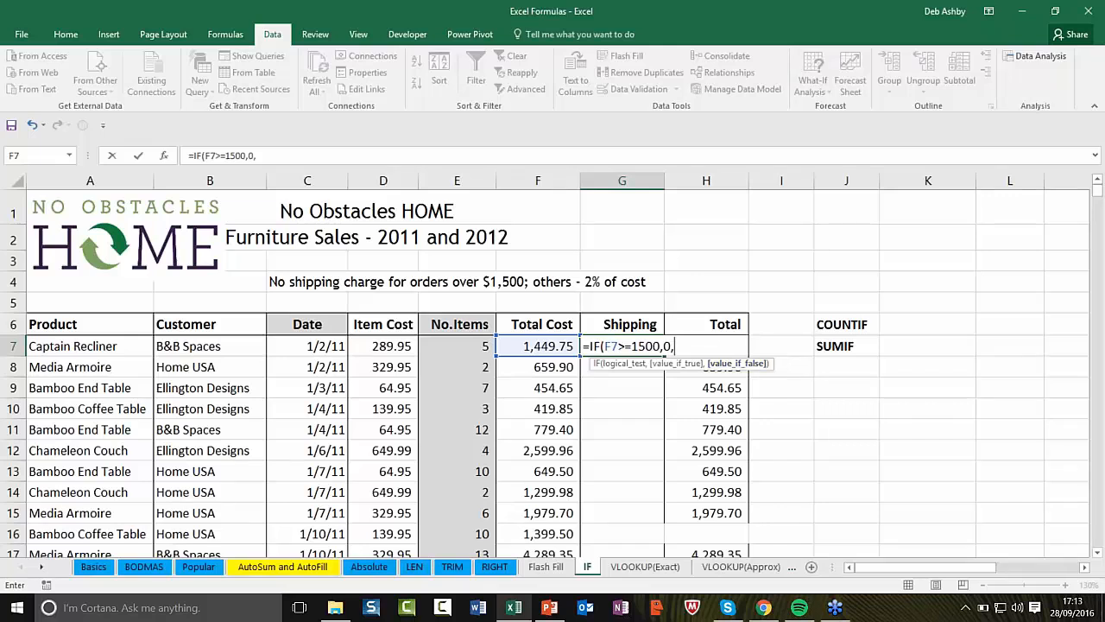
key(Left)
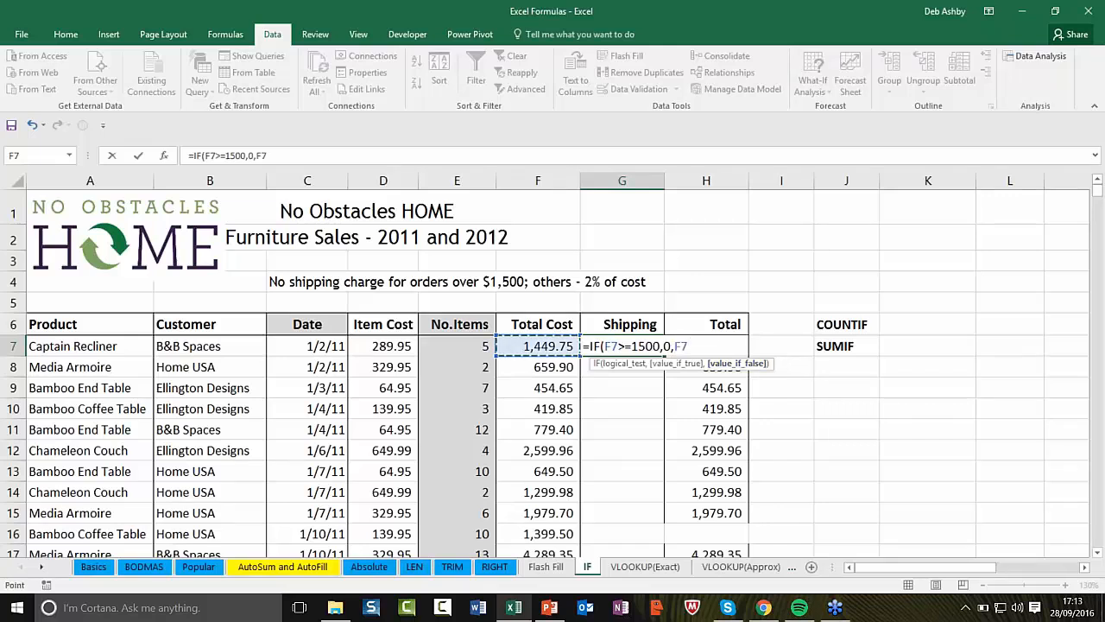
text(*2%)
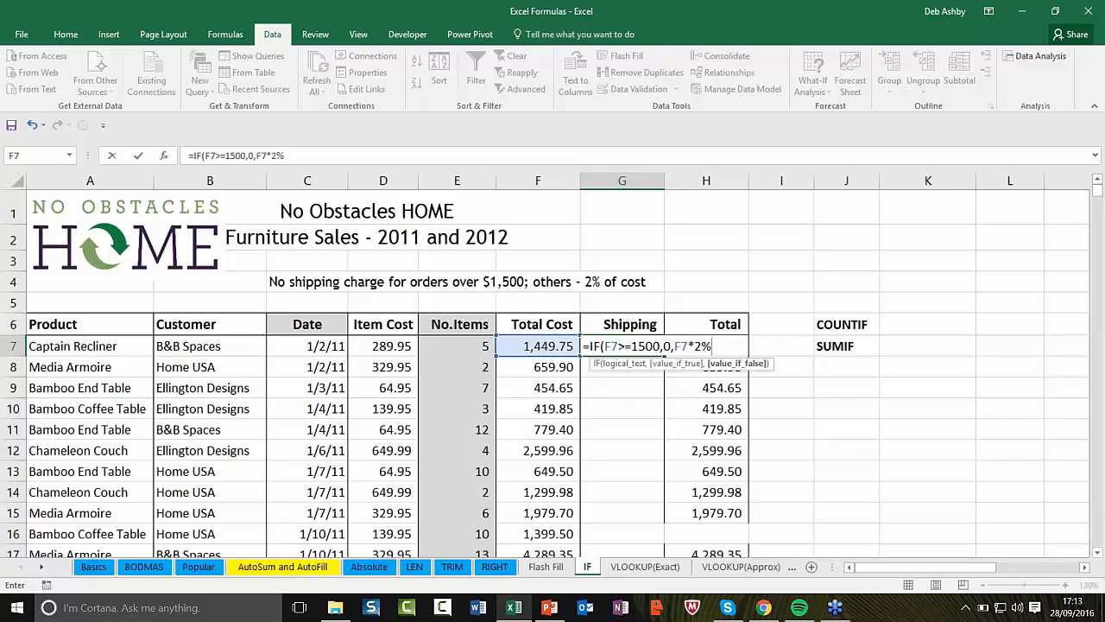
text())
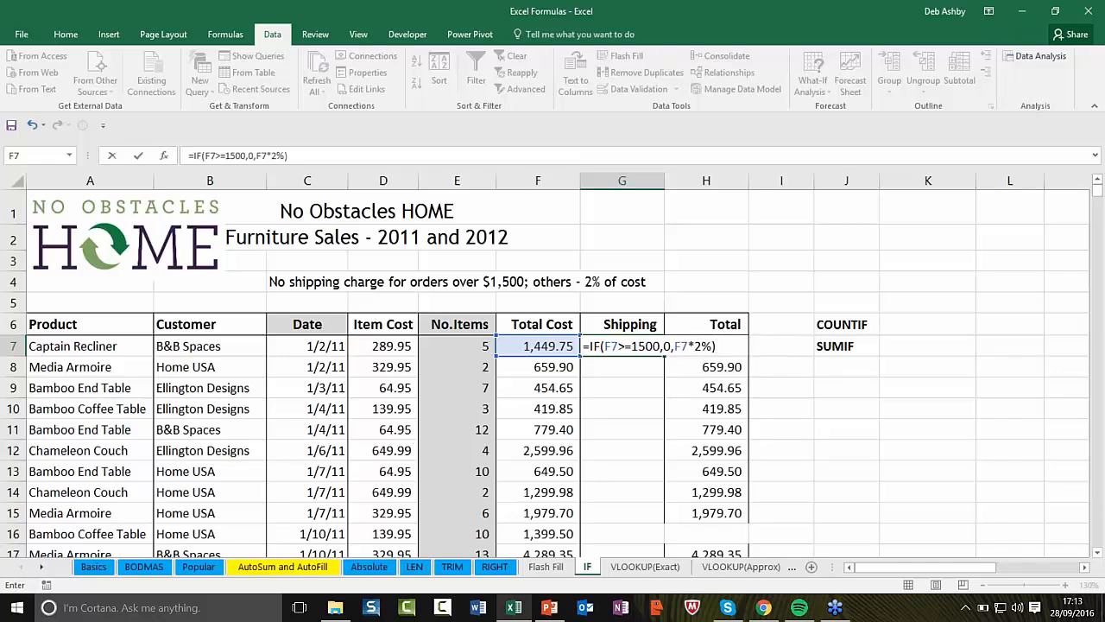
key(Return)
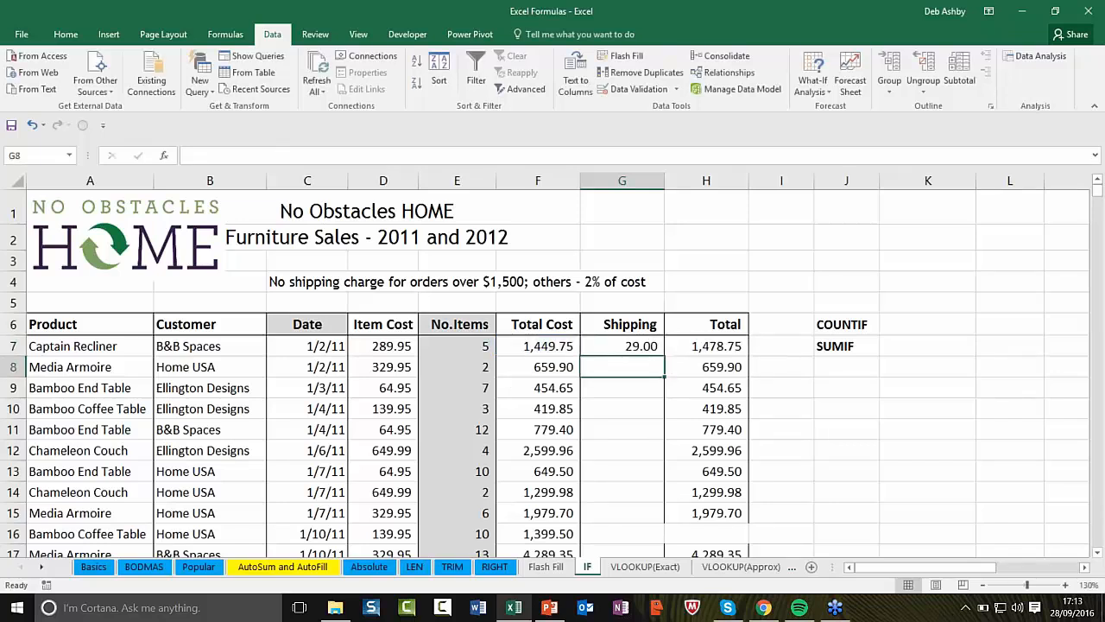
- Fill the shipping formula from G7 down the rest of the Shipping column
click(648, 346)
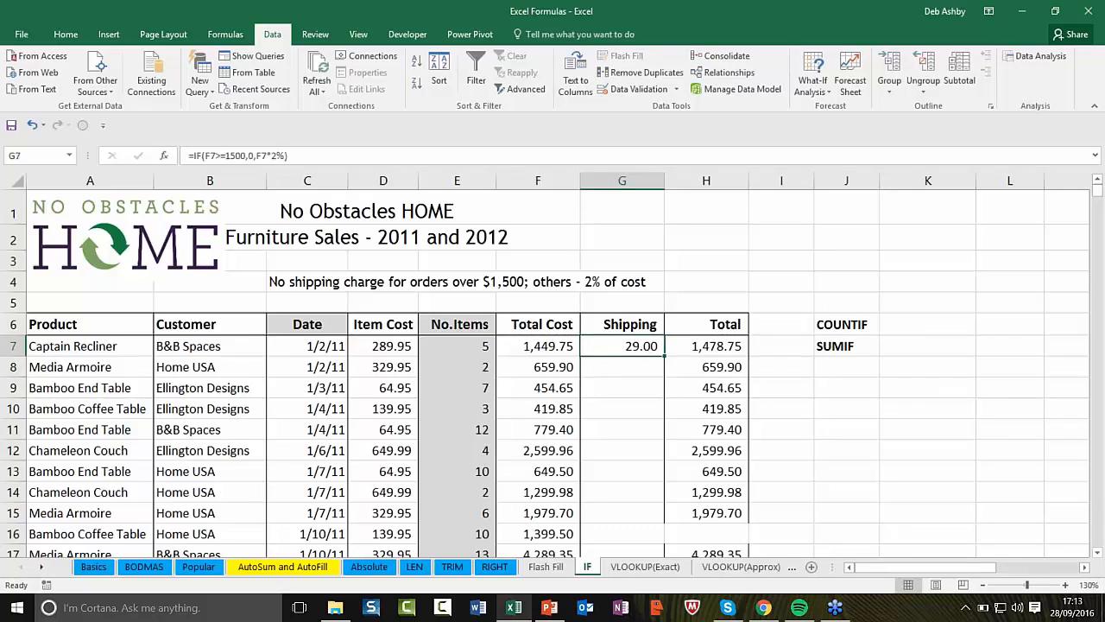
double_click(663, 354)
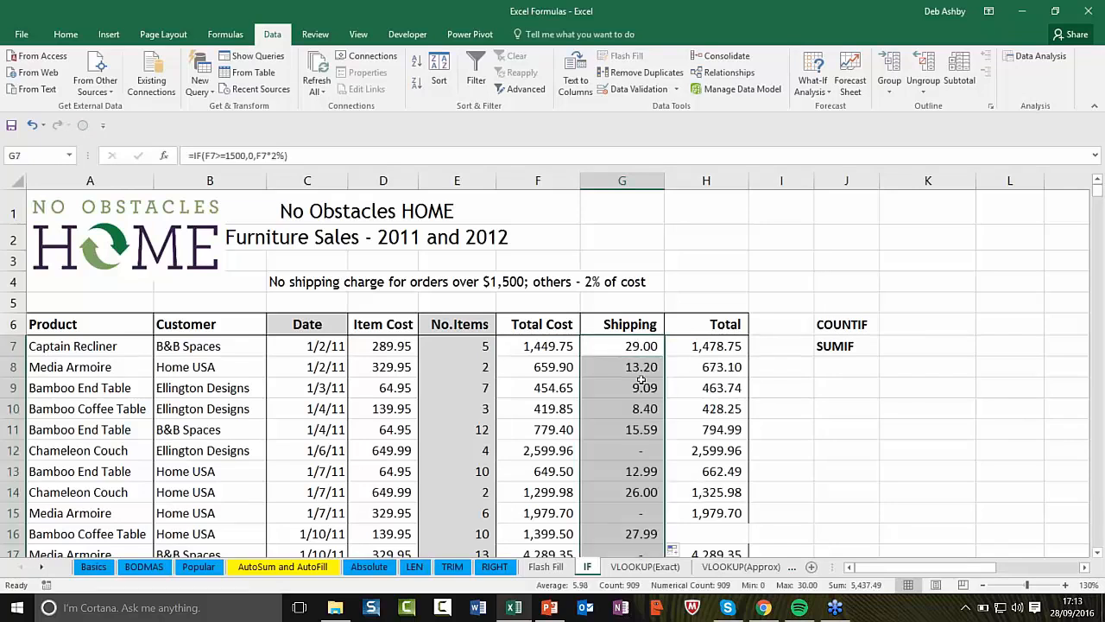
scroll(641, 380, down, 1)
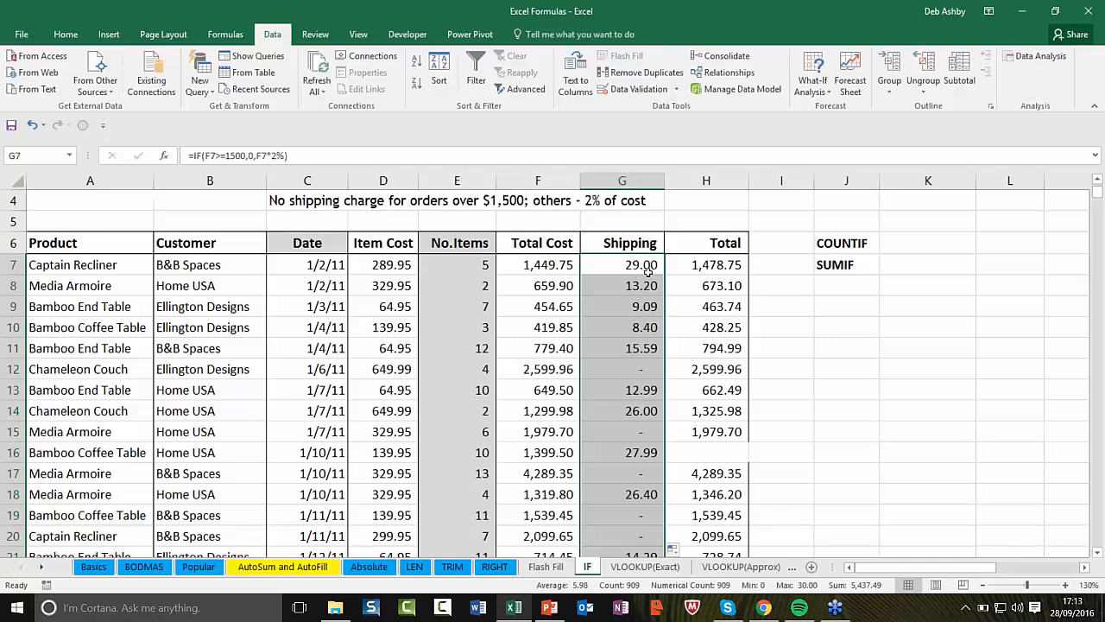
- Examine the copied IF formulas in the Shipping column, including G8, G12, G15 and G19
click(620, 373)
click(630, 431)
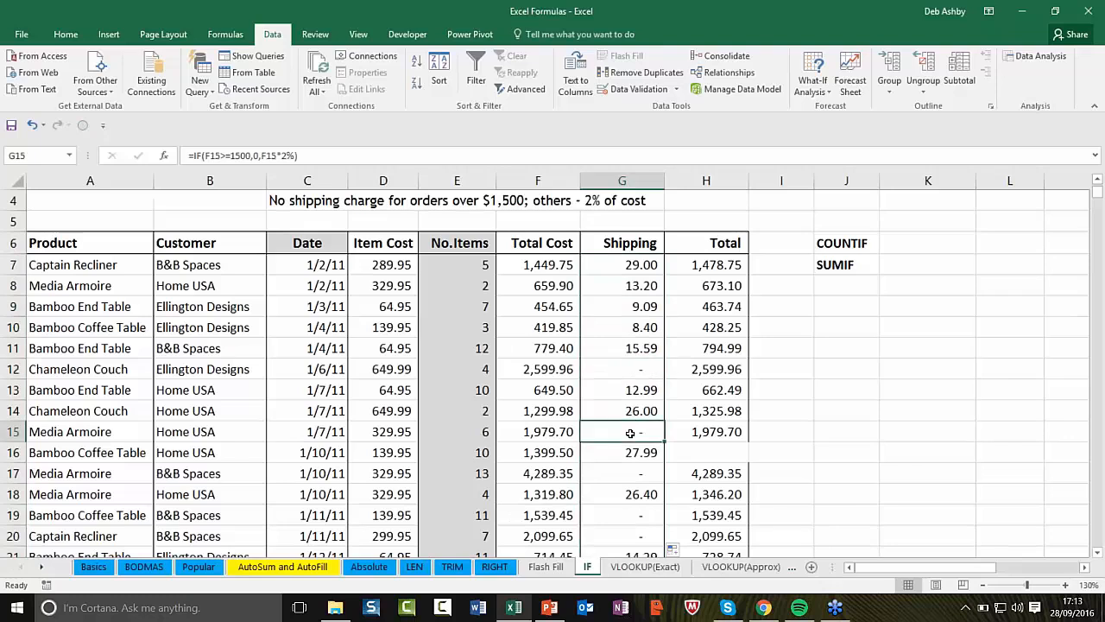
click(625, 475)
click(624, 518)
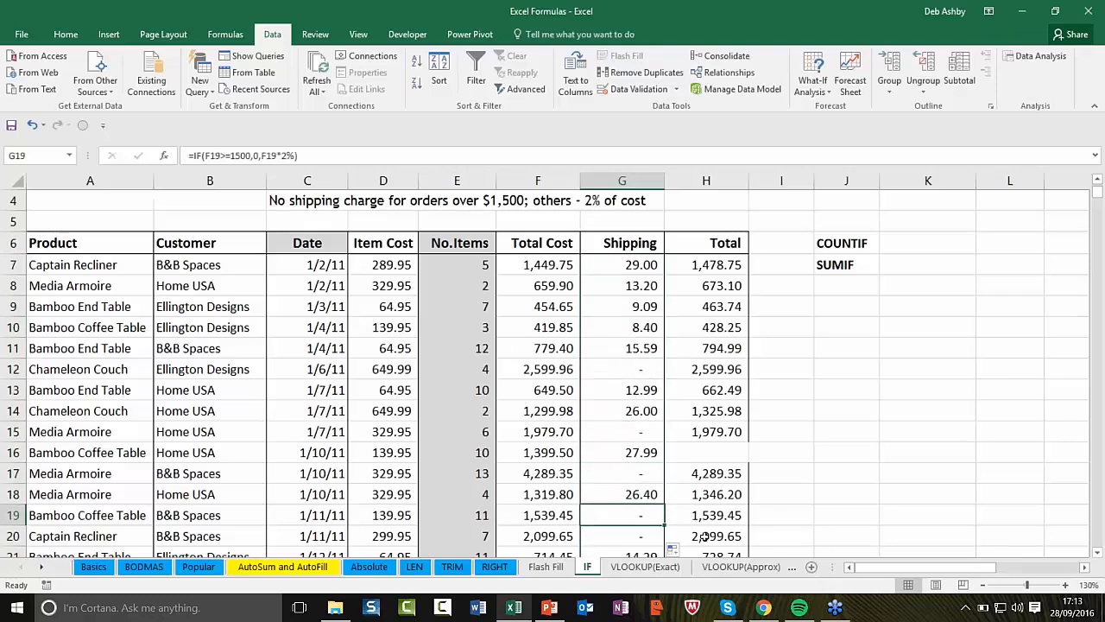
click(620, 287)
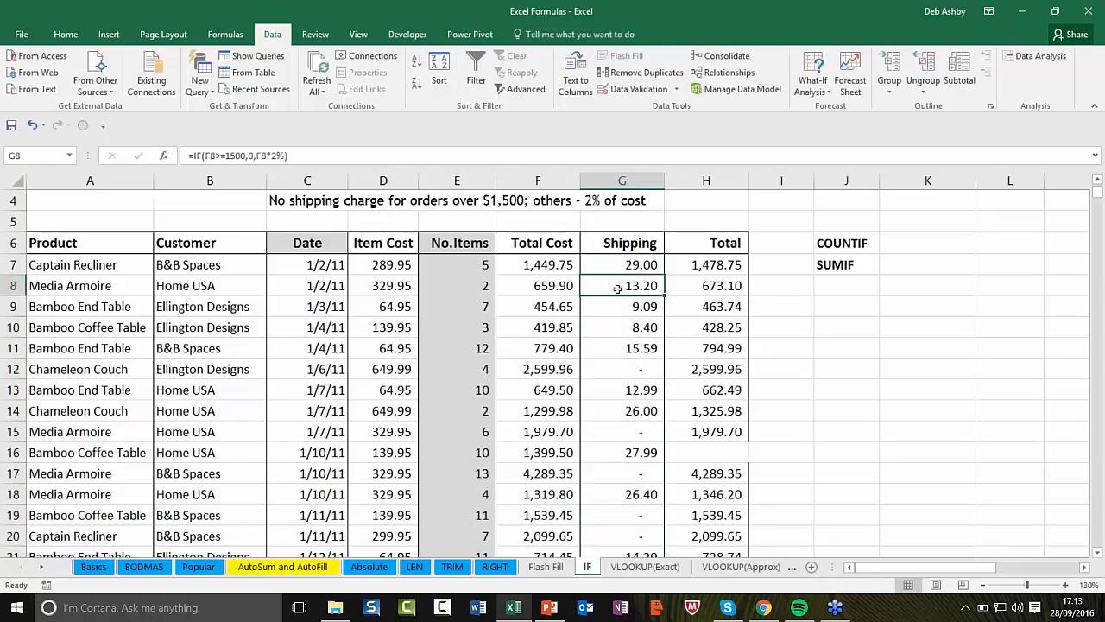
double_click(618, 287)
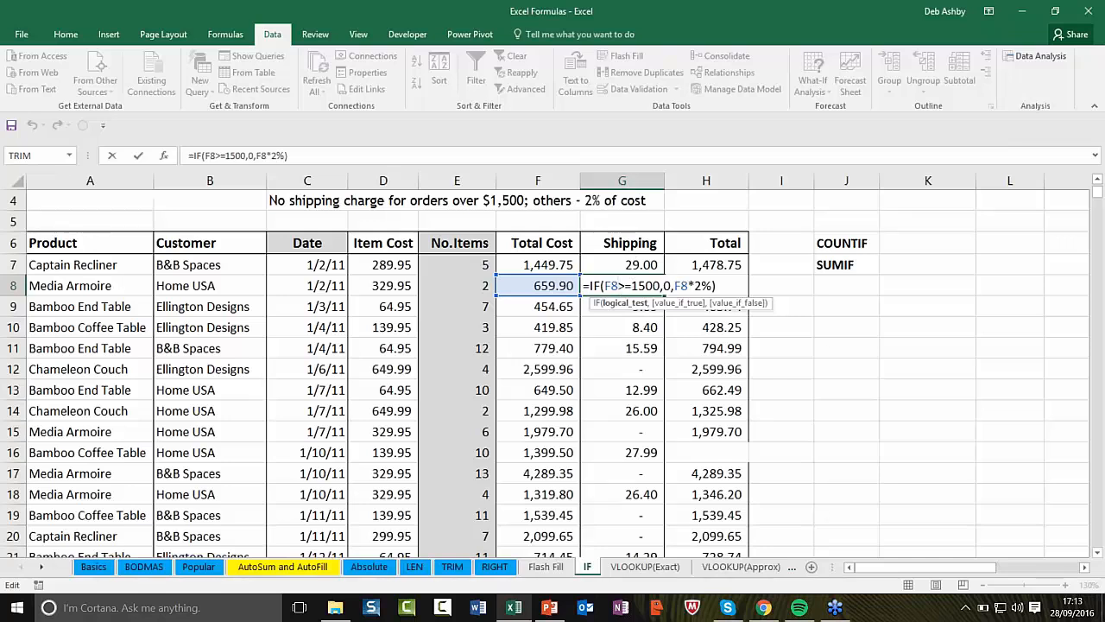
key(ctrl+Return)
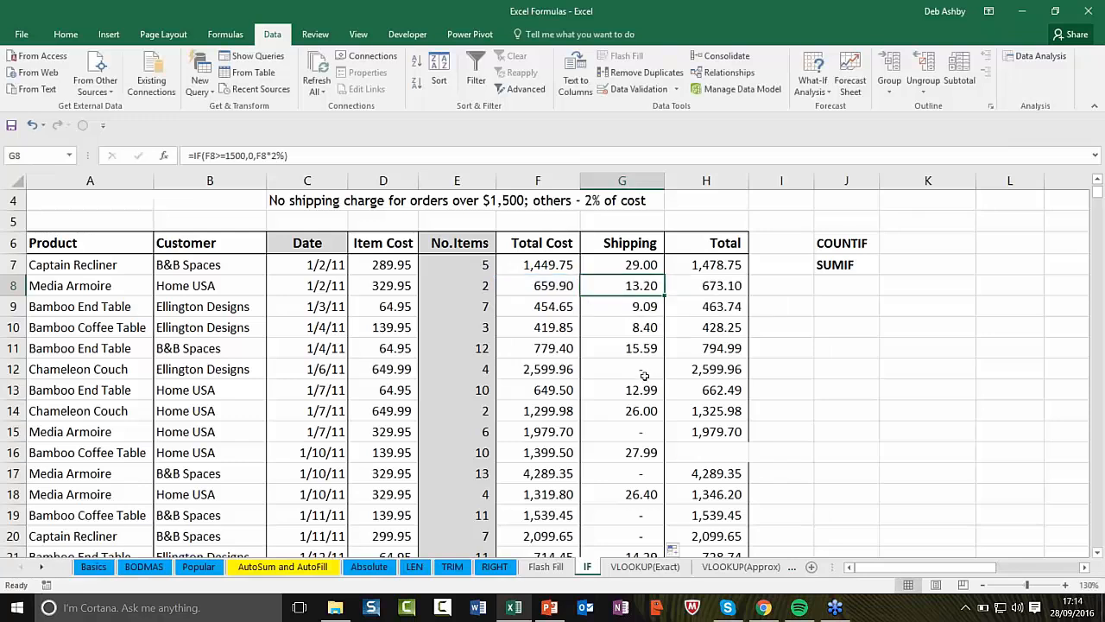
click(648, 373)
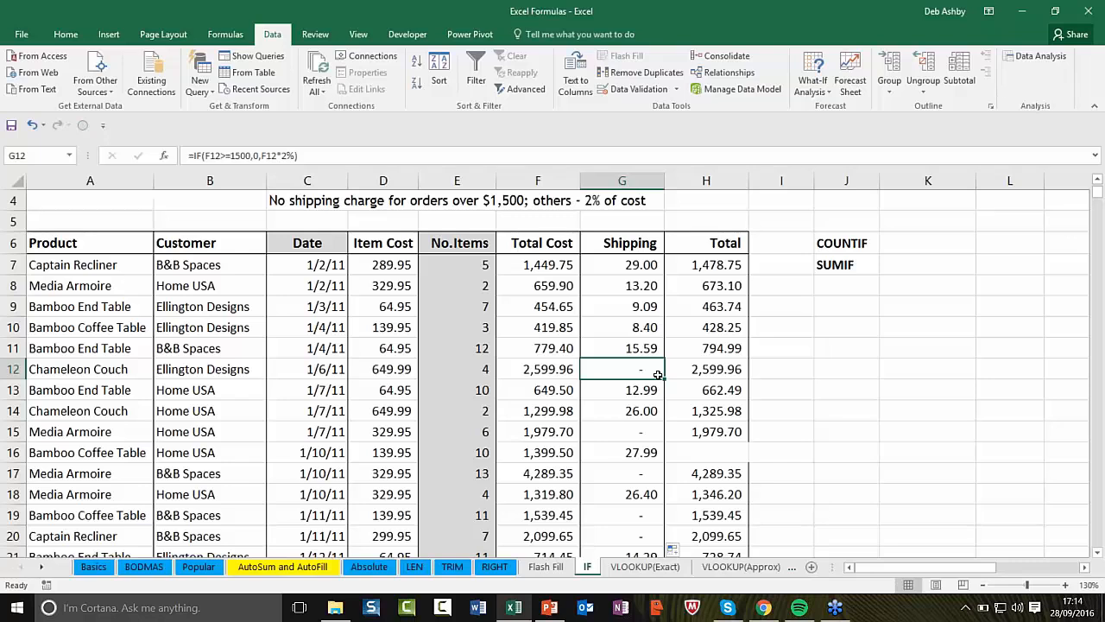
- Enter =COUNTIF(F7:F15,">1500") in K6 and check the count against the Total Cost values in F7:F15
click(920, 245)
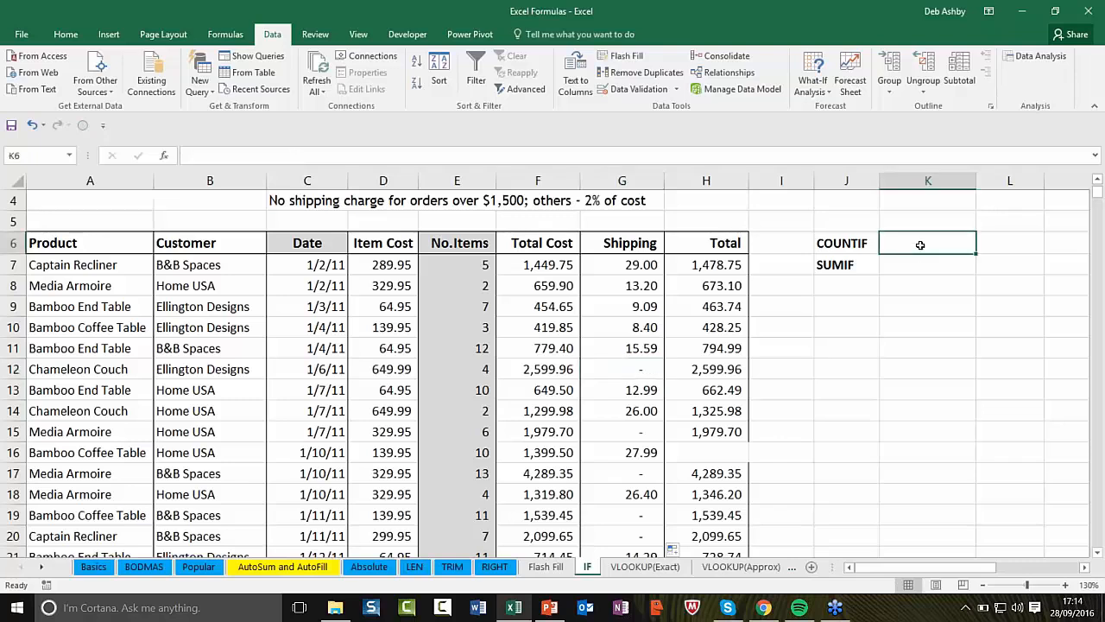
click(902, 271)
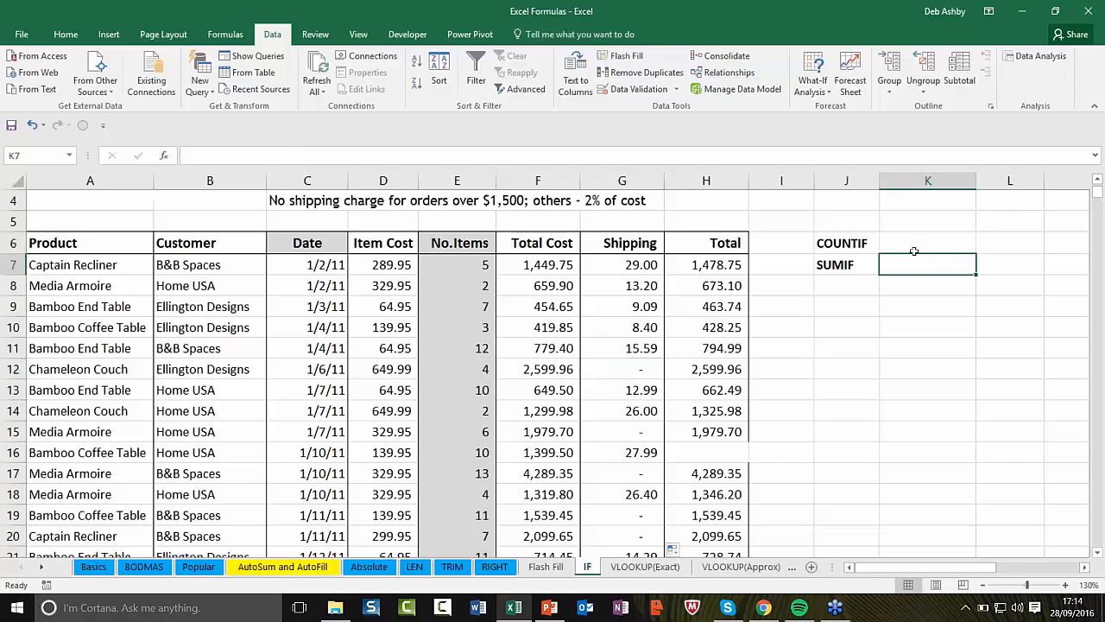
click(915, 244)
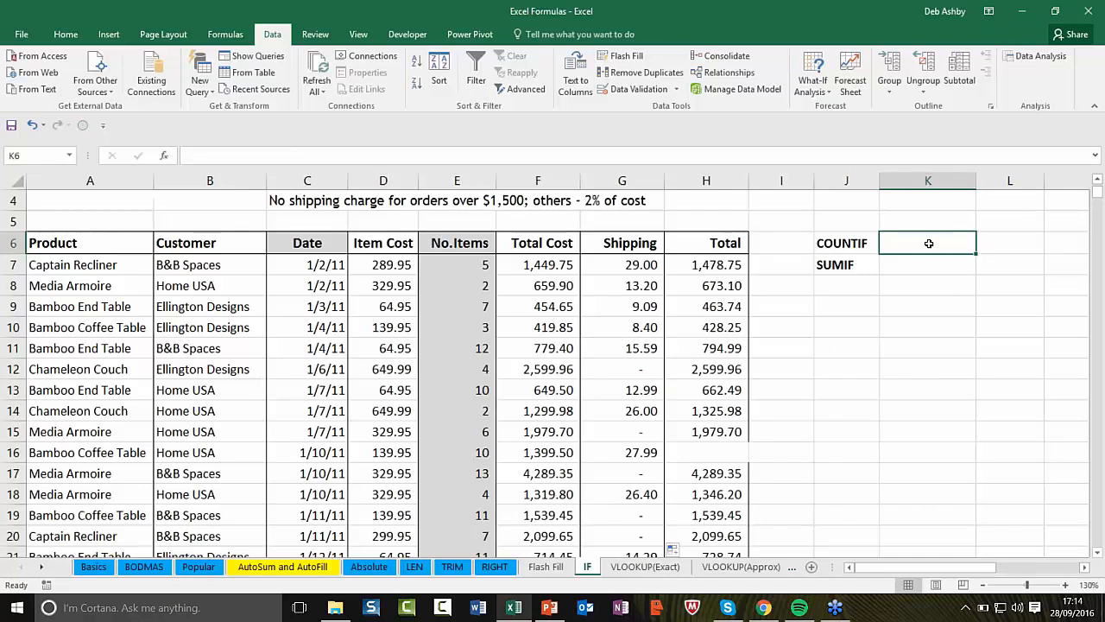
text(=)
text(COUNTIF)
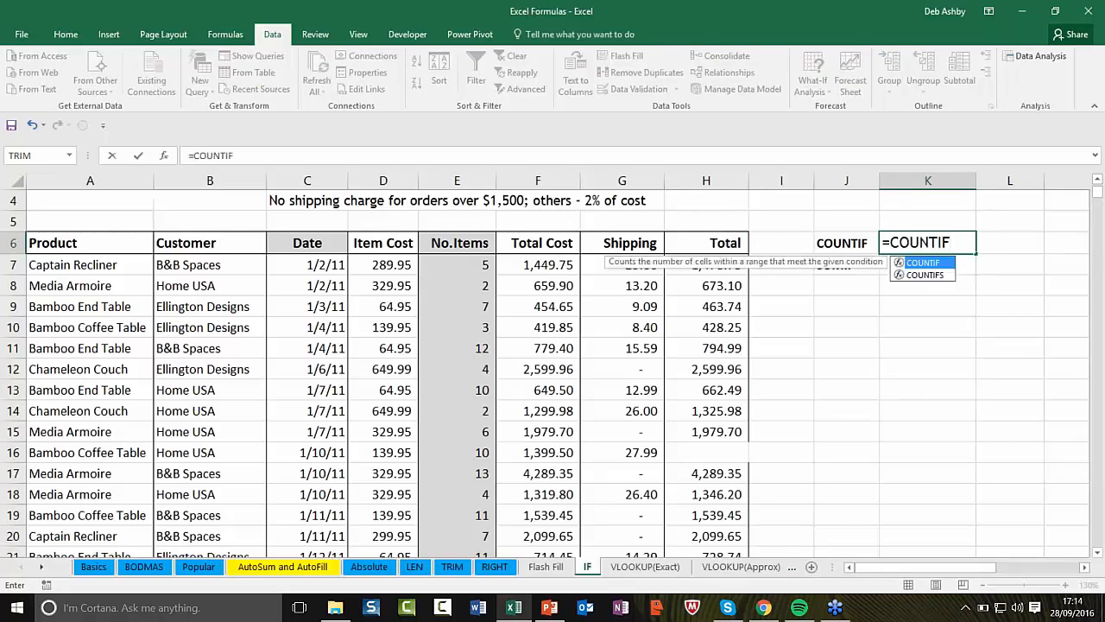
text(()
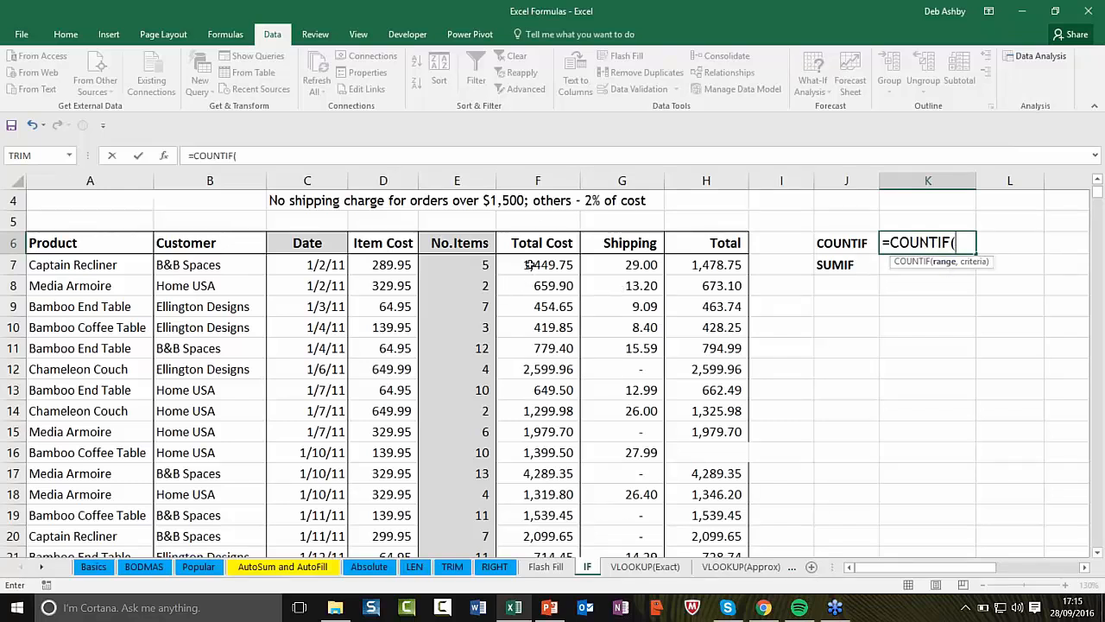
drag(531, 265, 530, 435)
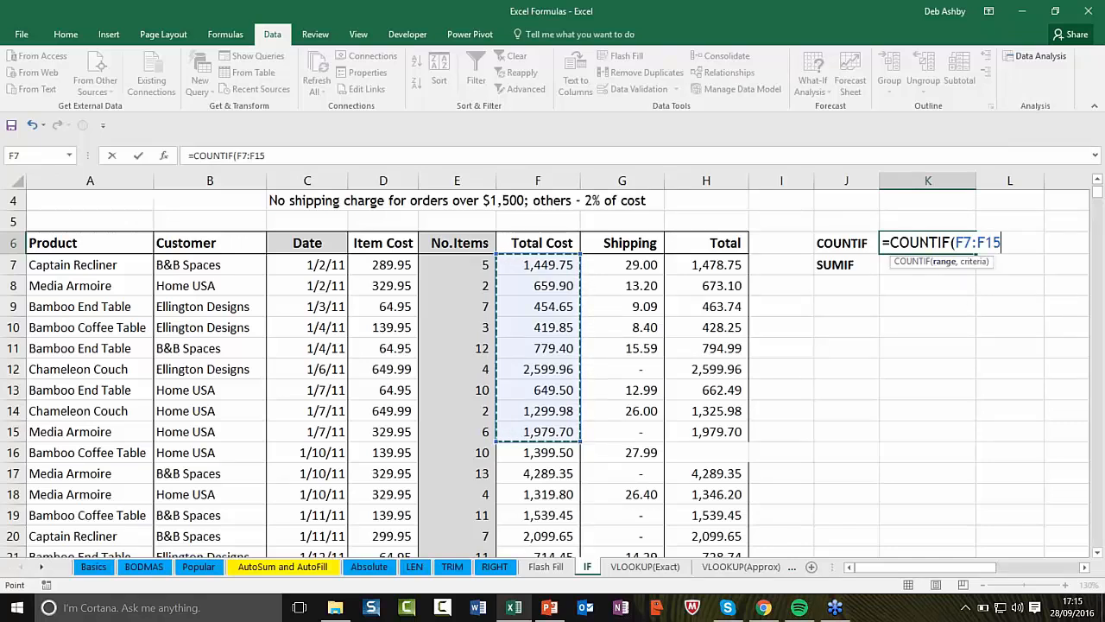
text(,)
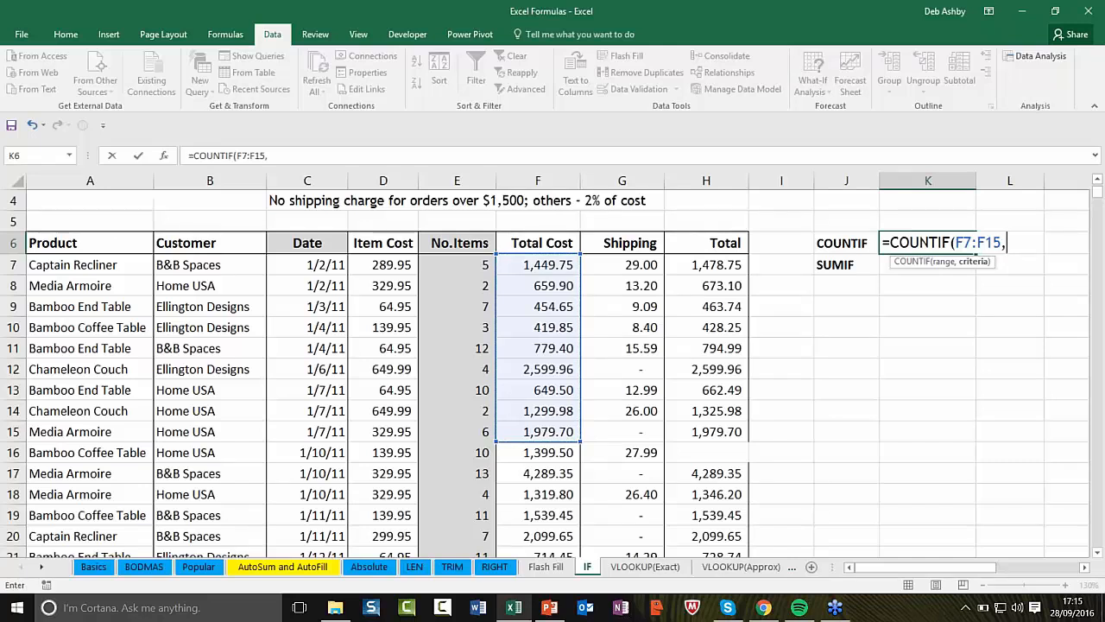
text(">)
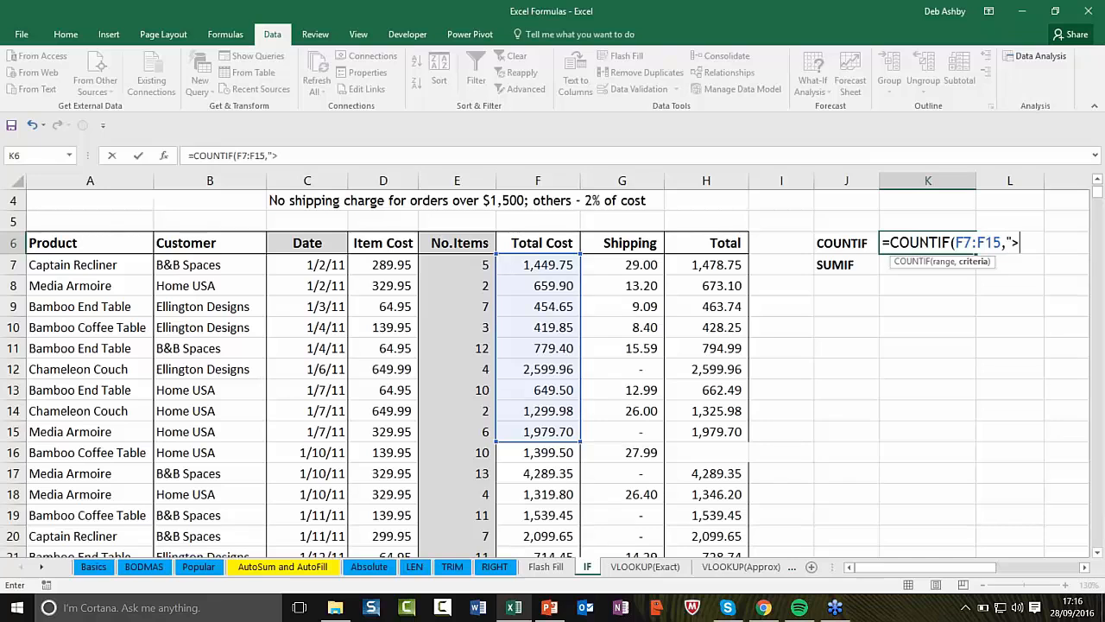
text(1500")
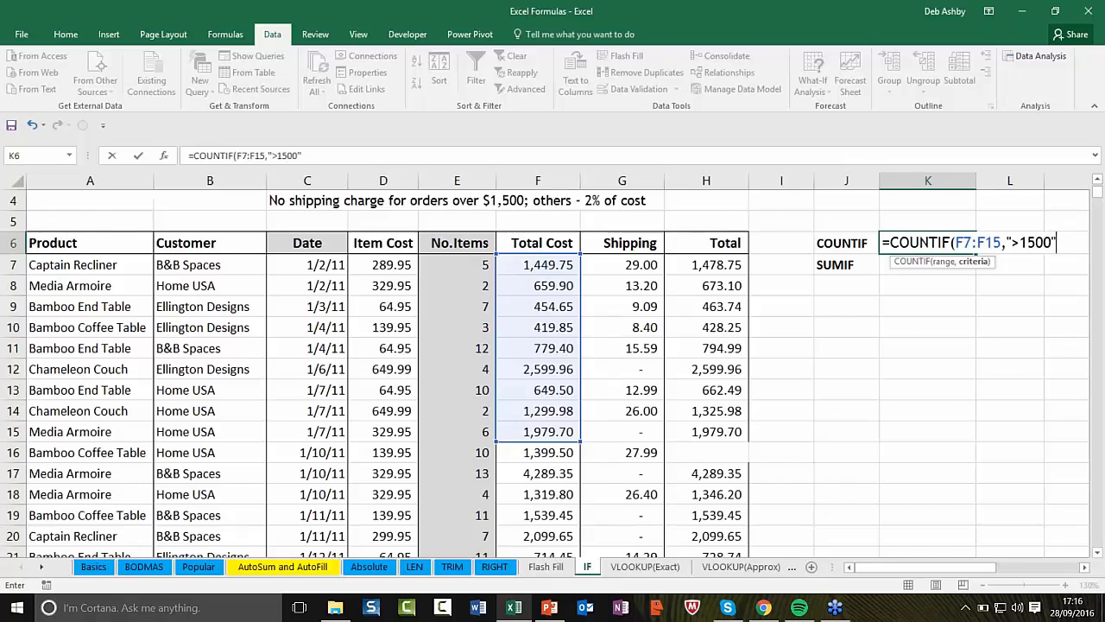
text())
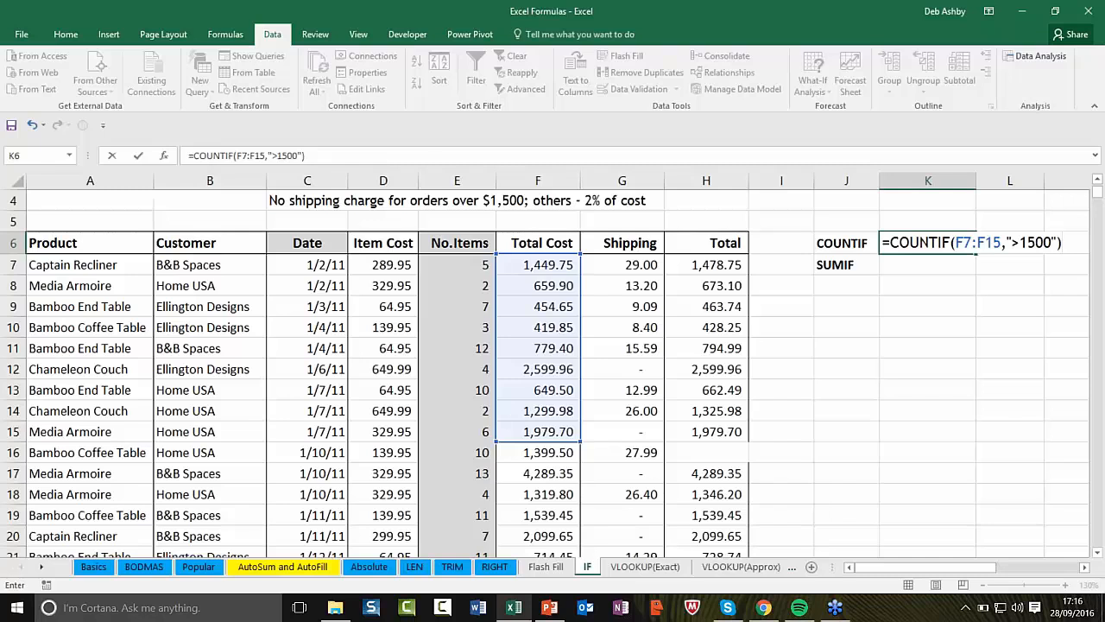
key(Return)
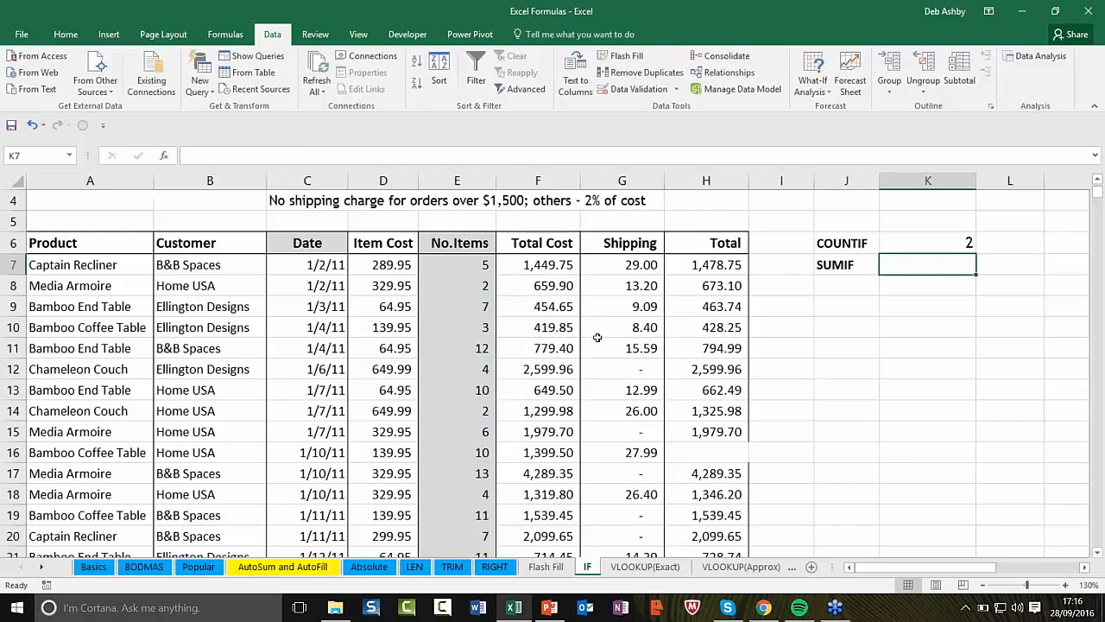
drag(555, 269, 548, 428)
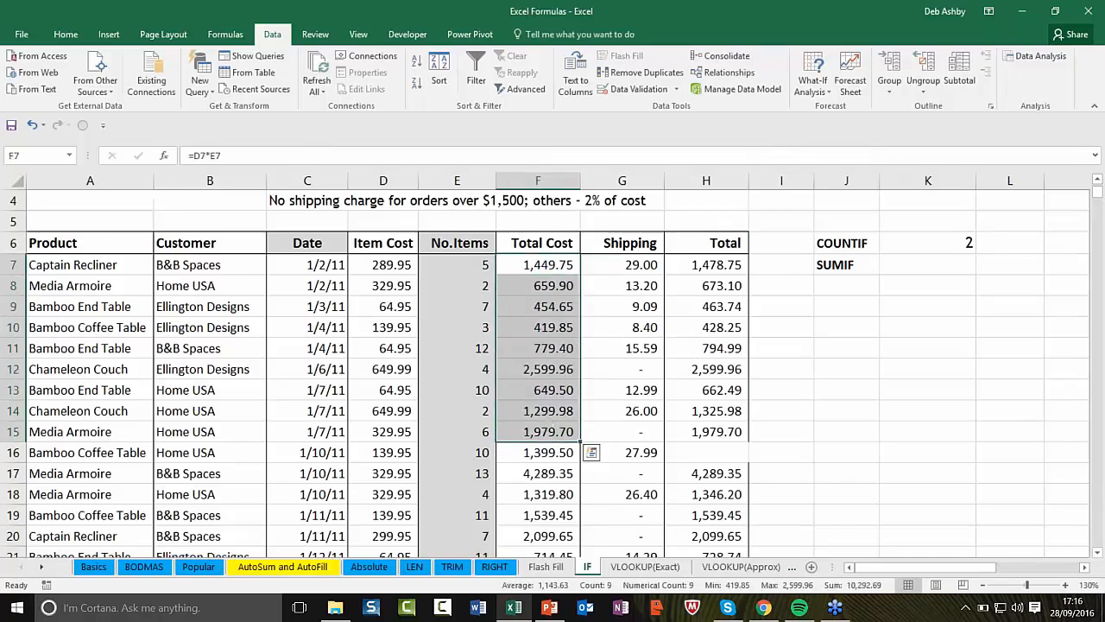
click(539, 369)
click(546, 434)
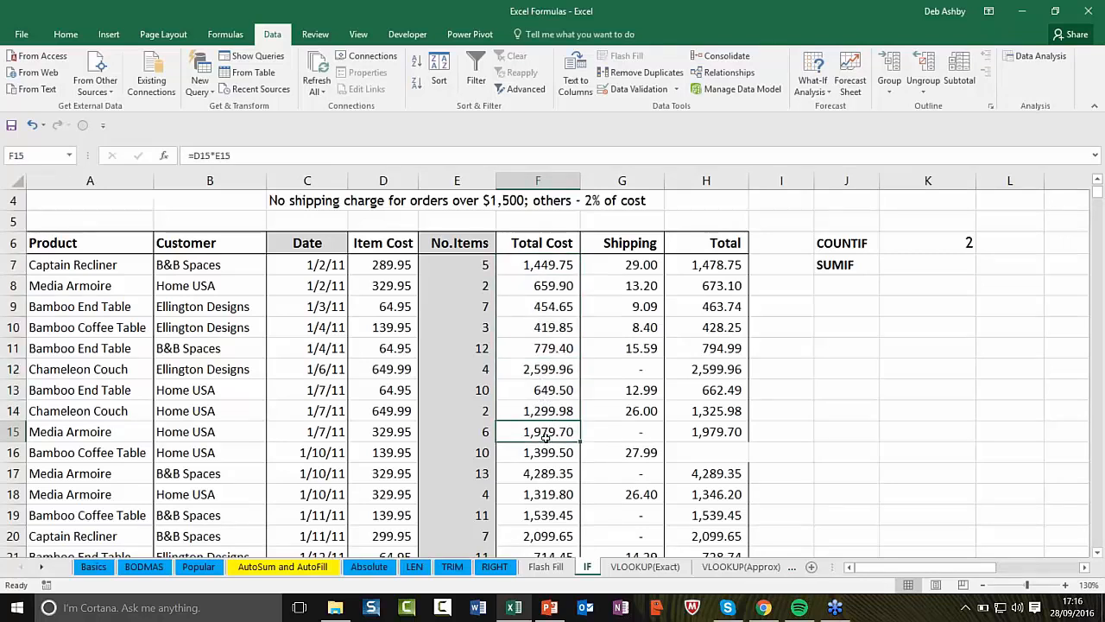
- Enter =SUMIF(F7:F15,">1500") in K7 to add up the total costs above 1500
click(904, 270)
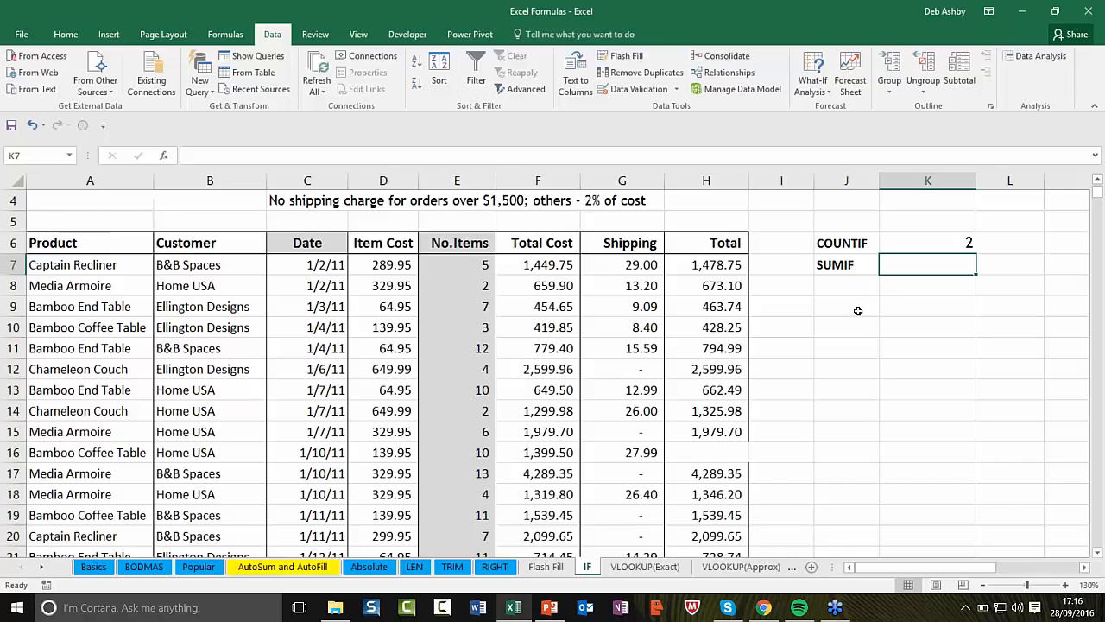
text(=)
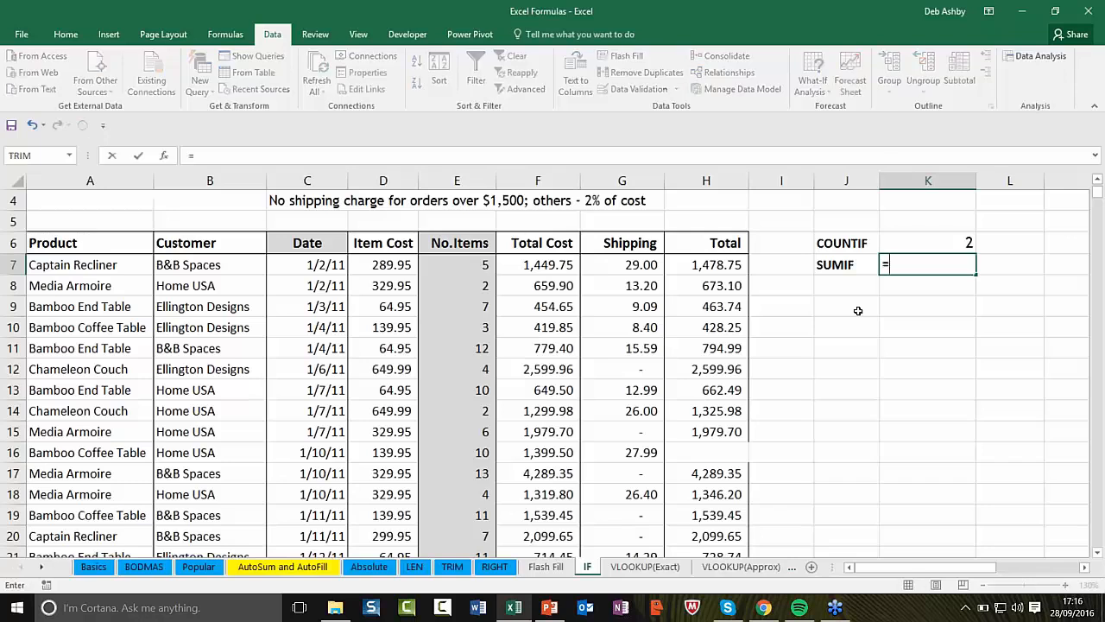
text(SUMIF)
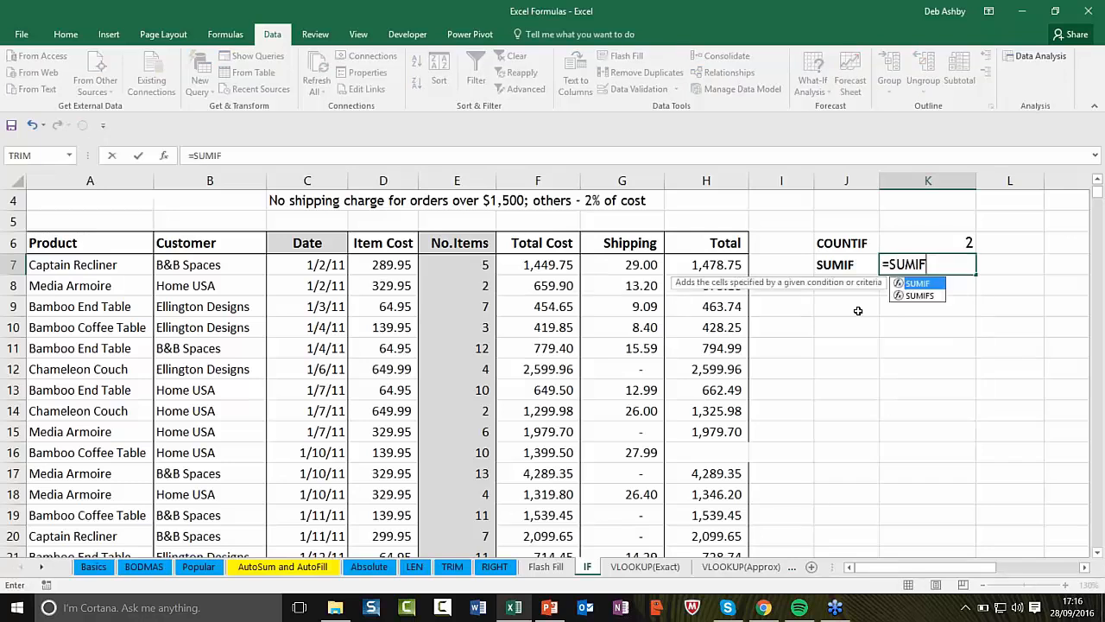
text(()
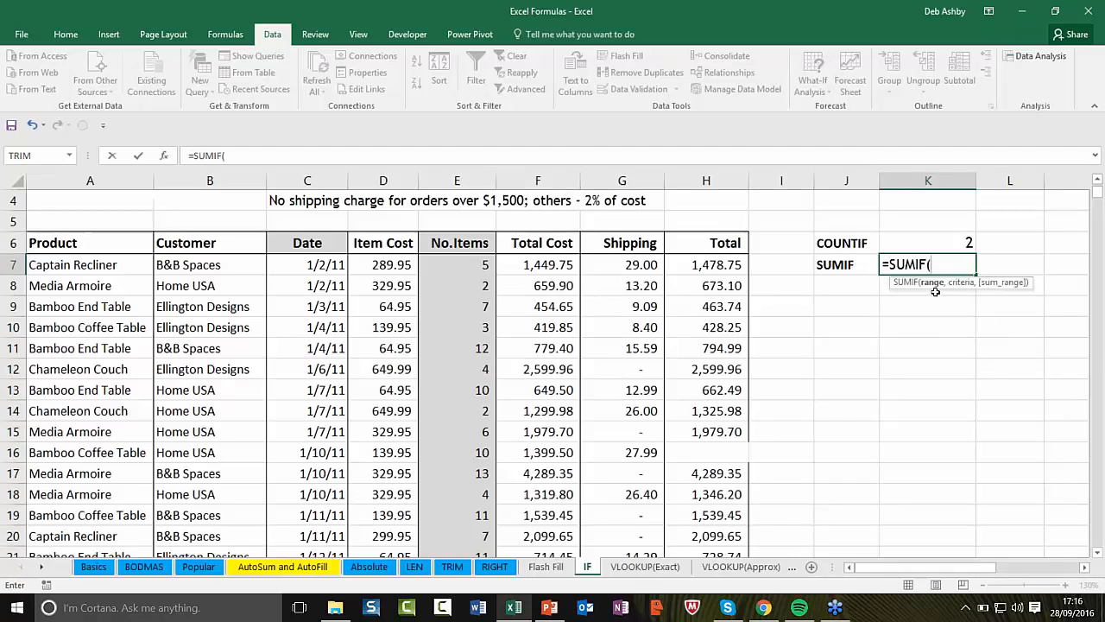
click(551, 265)
drag(551, 265, 556, 432)
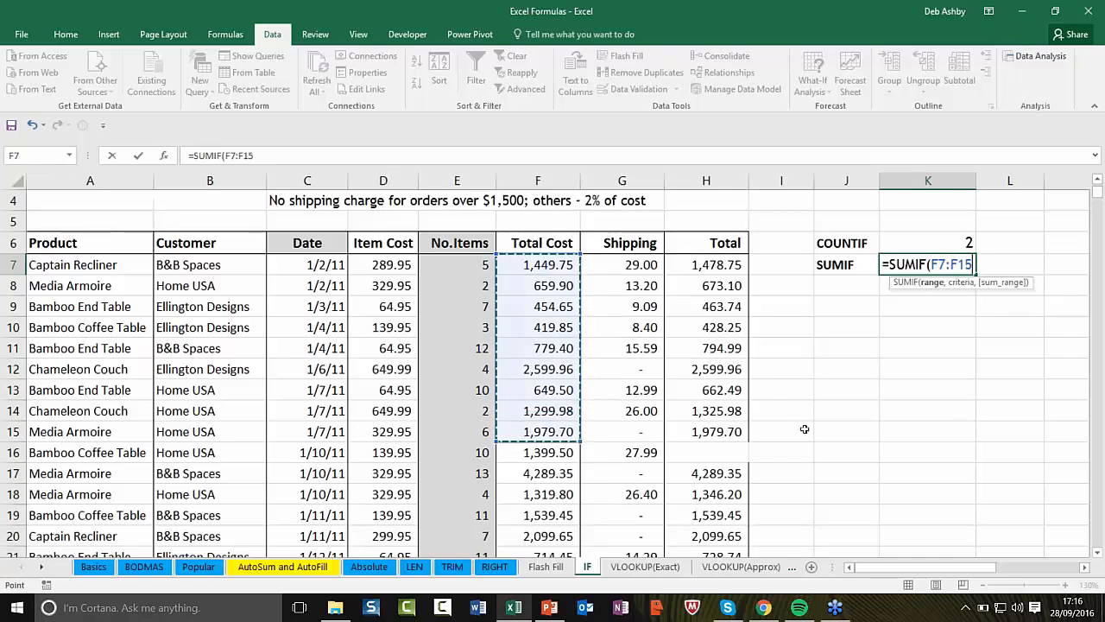
text(,)
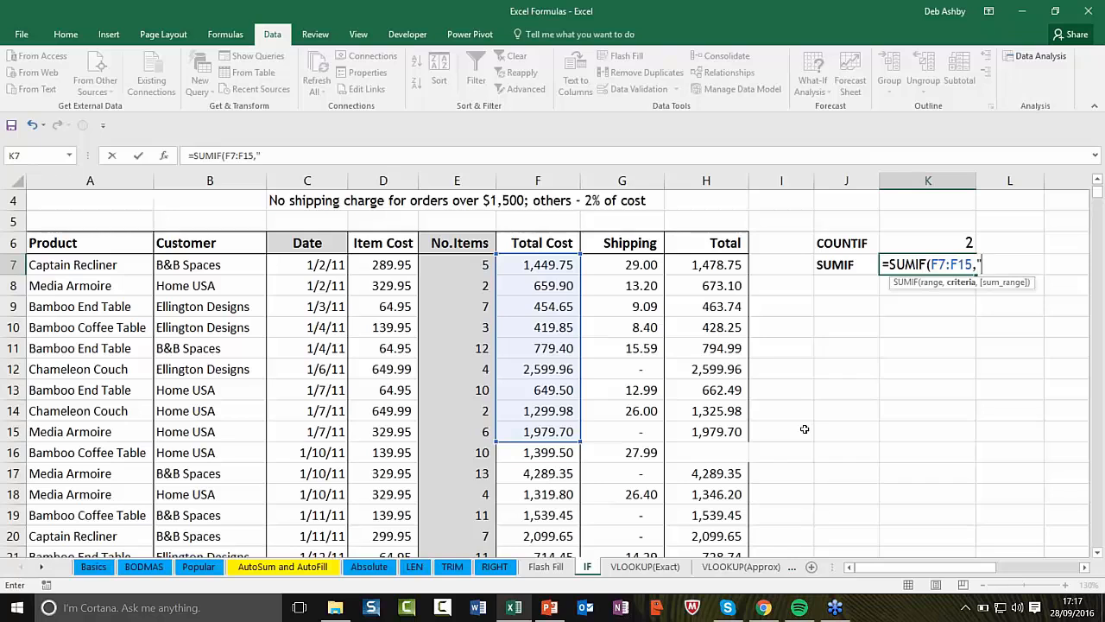
text(">1500"))
key(Return)
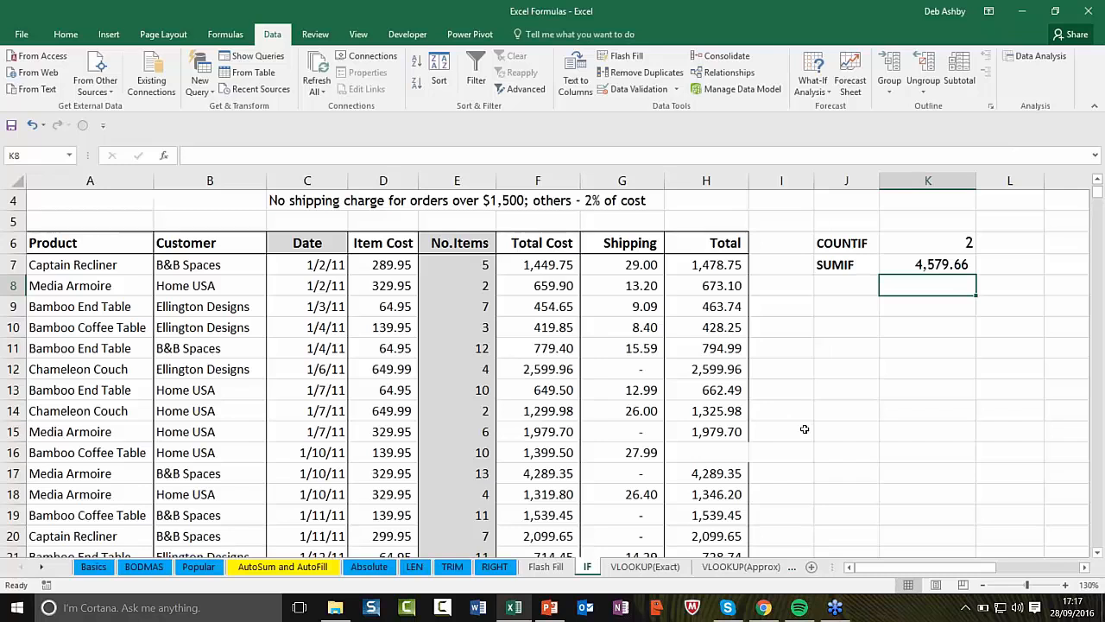
click(861, 387)
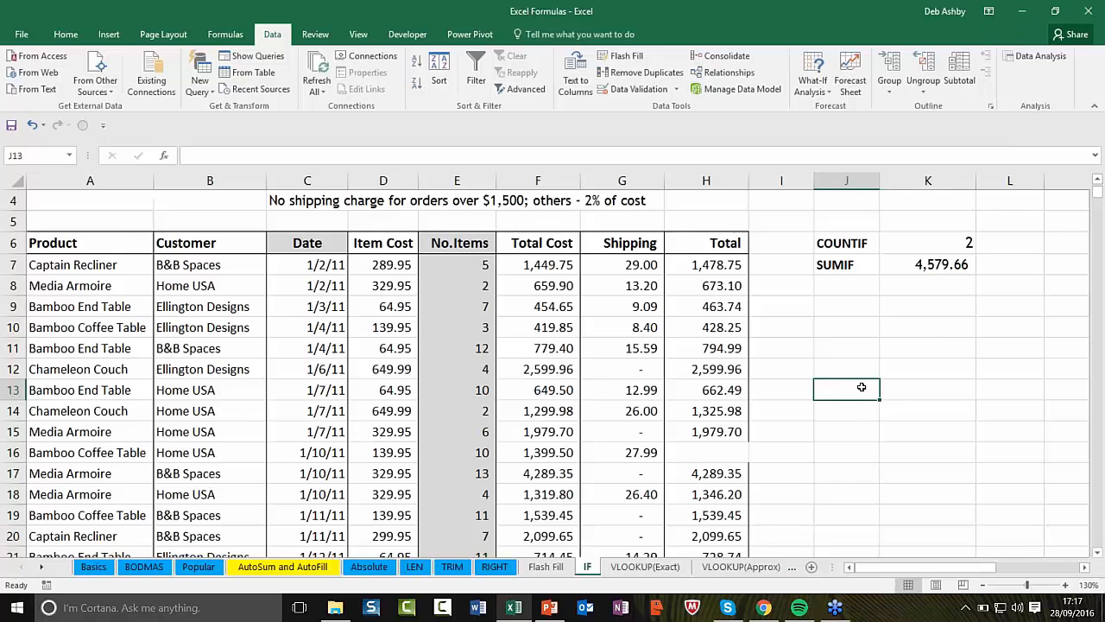
click(877, 448)
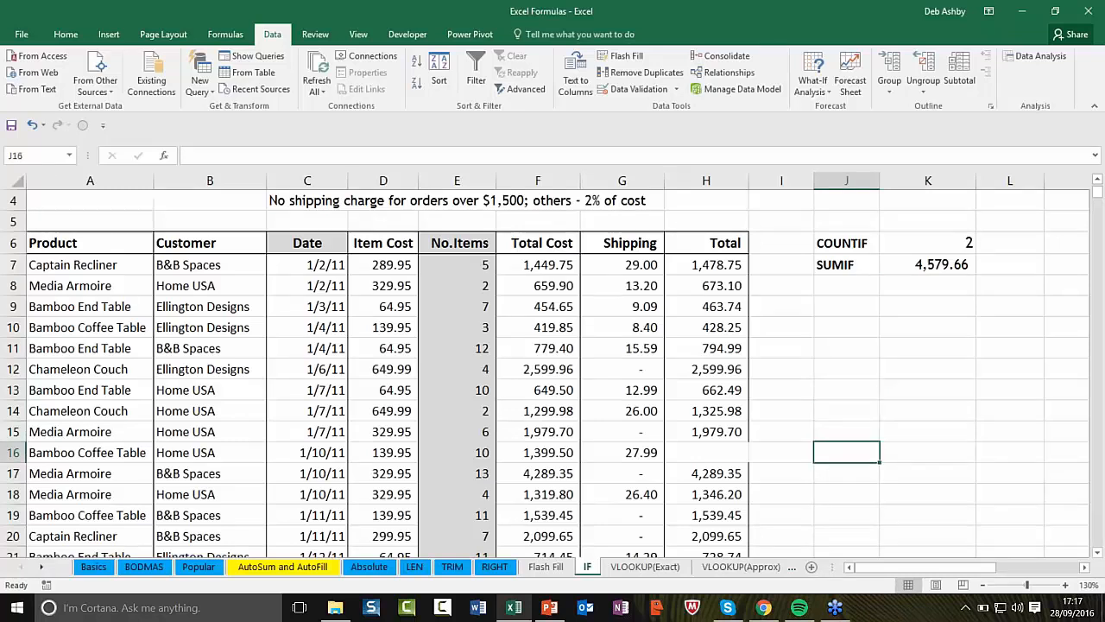
- Look over the VLOOKUP(Approx) sheet and examine the product list, lookup table and empty Department and Category columns on the VLOOKUP(Exact) sheet
click(646, 566)
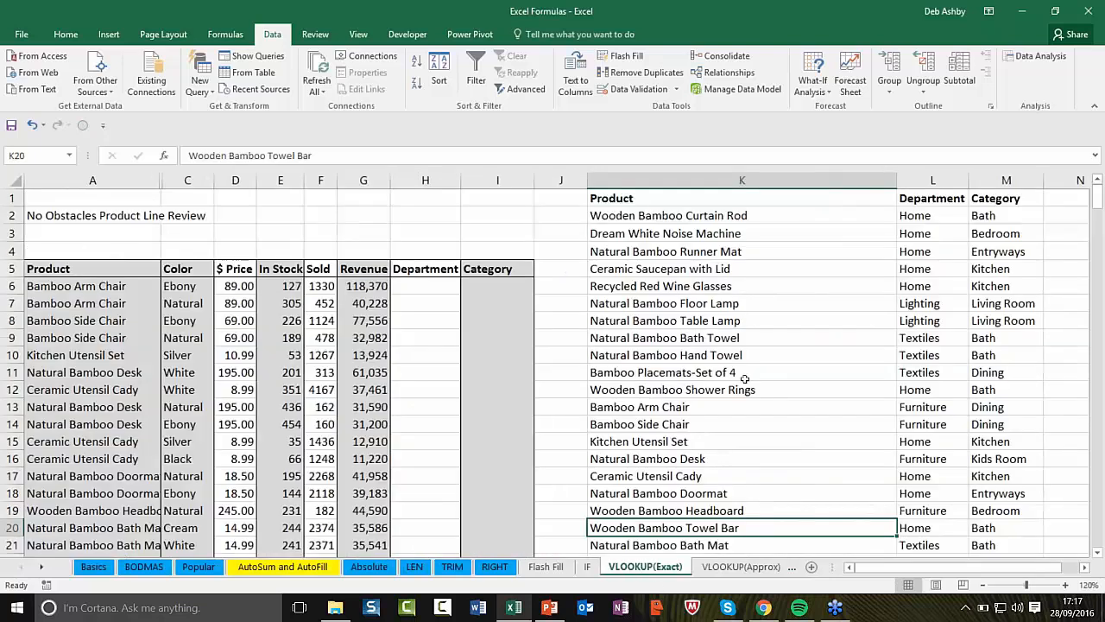
click(740, 568)
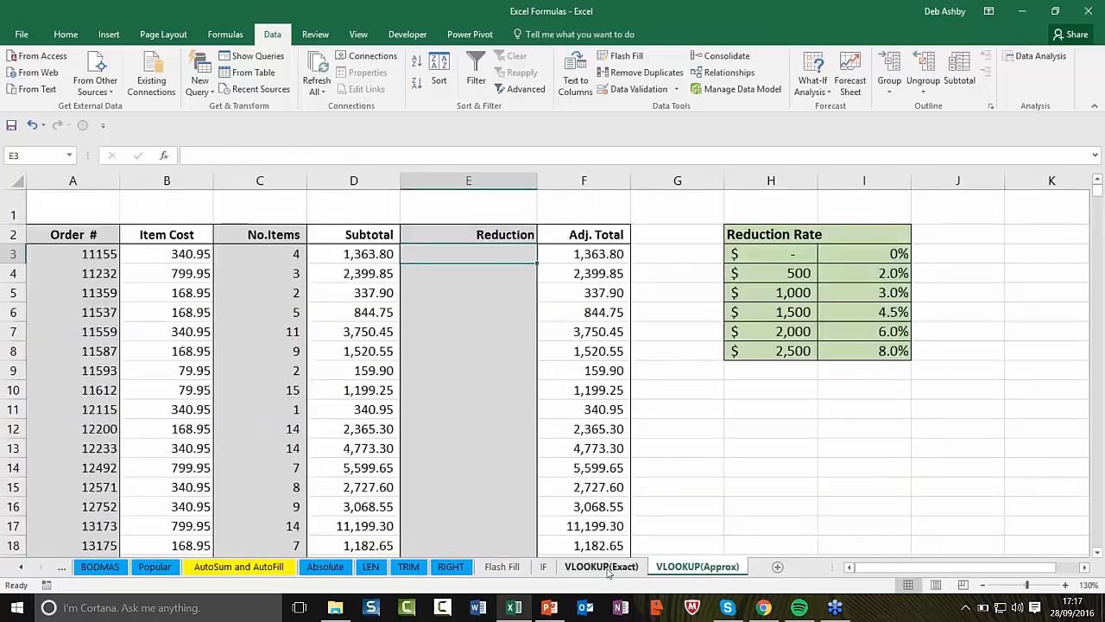
click(602, 566)
click(690, 321)
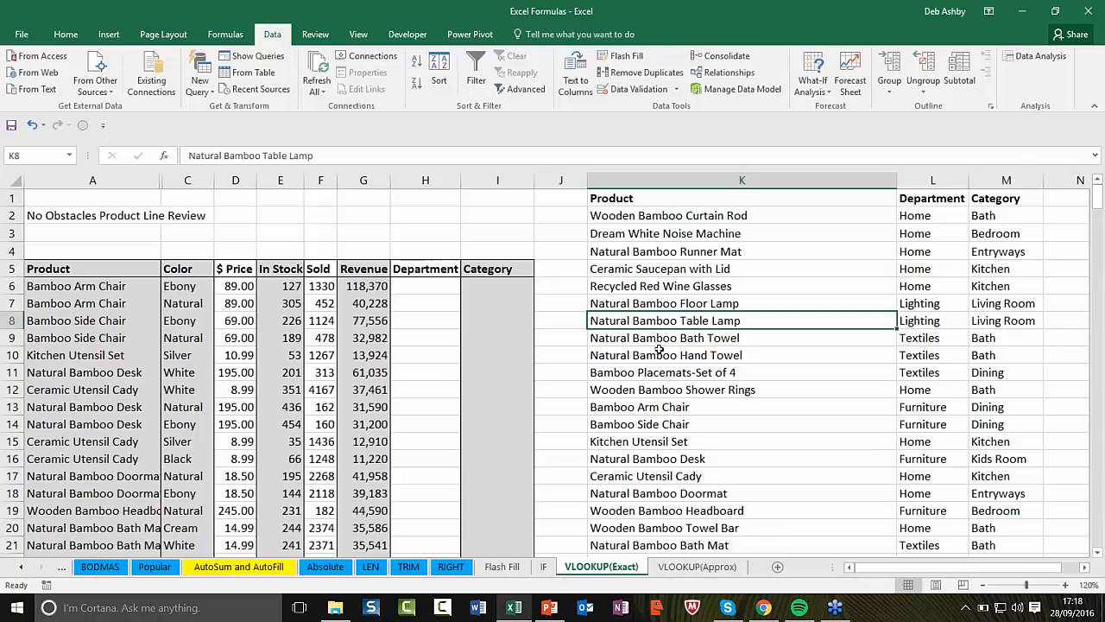
click(145, 324)
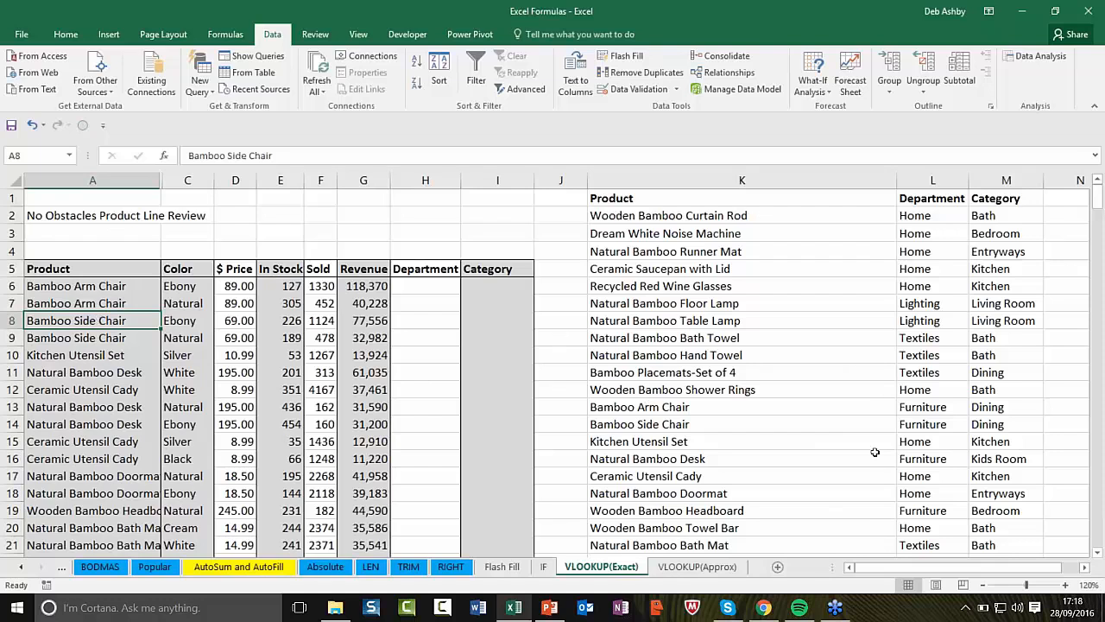
click(735, 217)
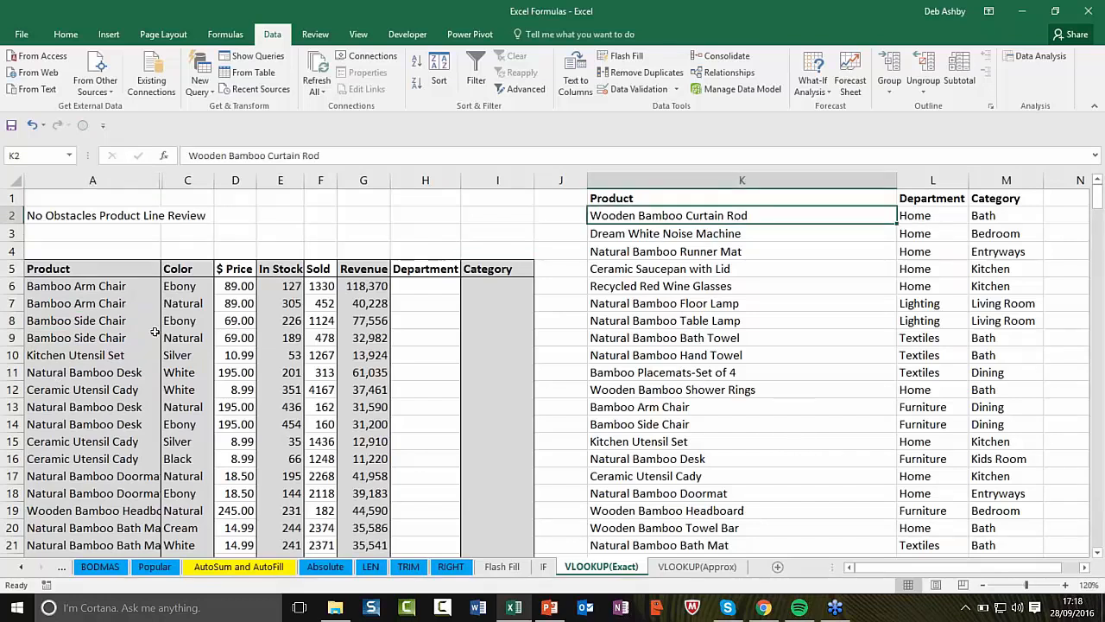
click(121, 317)
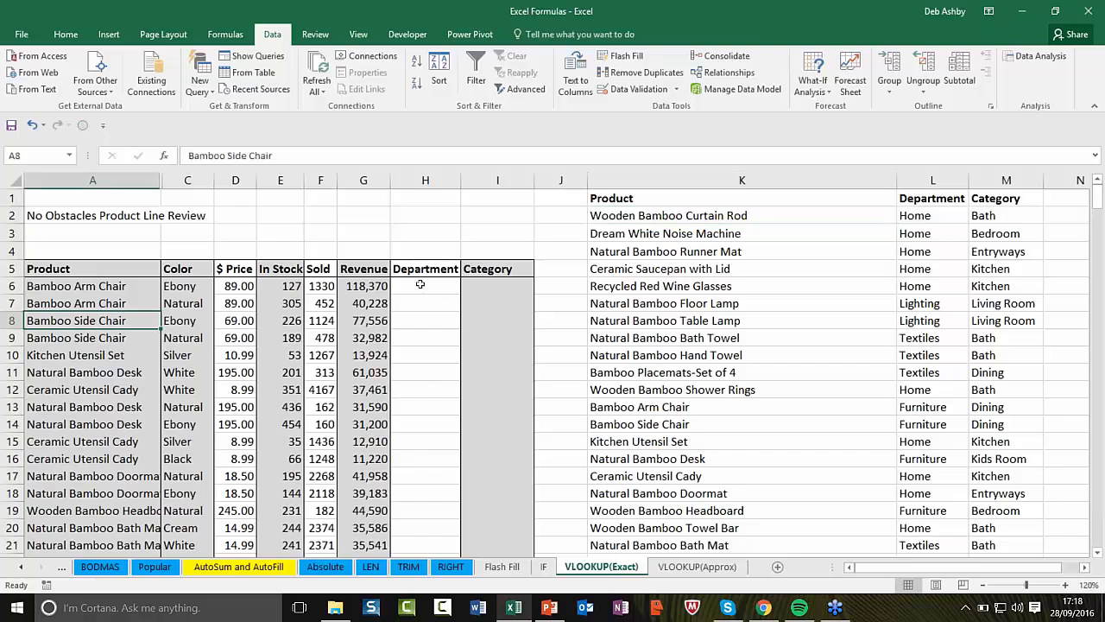
click(492, 287)
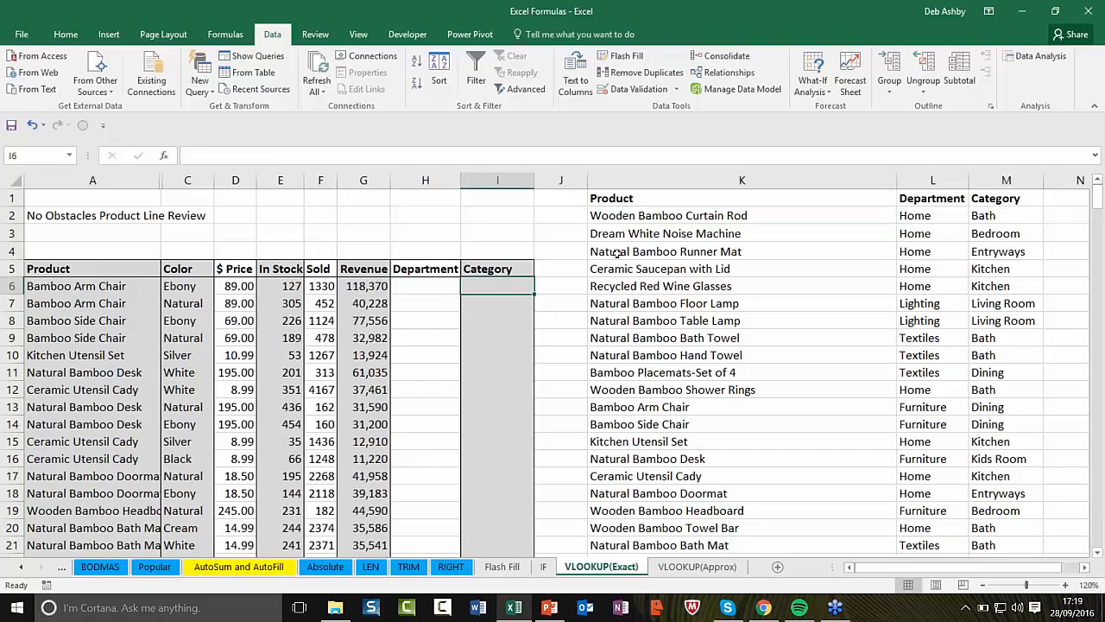
- Compare the product list's names and empty Department and Category columns with the Department and Category values in the lookup table
click(943, 216)
click(1034, 216)
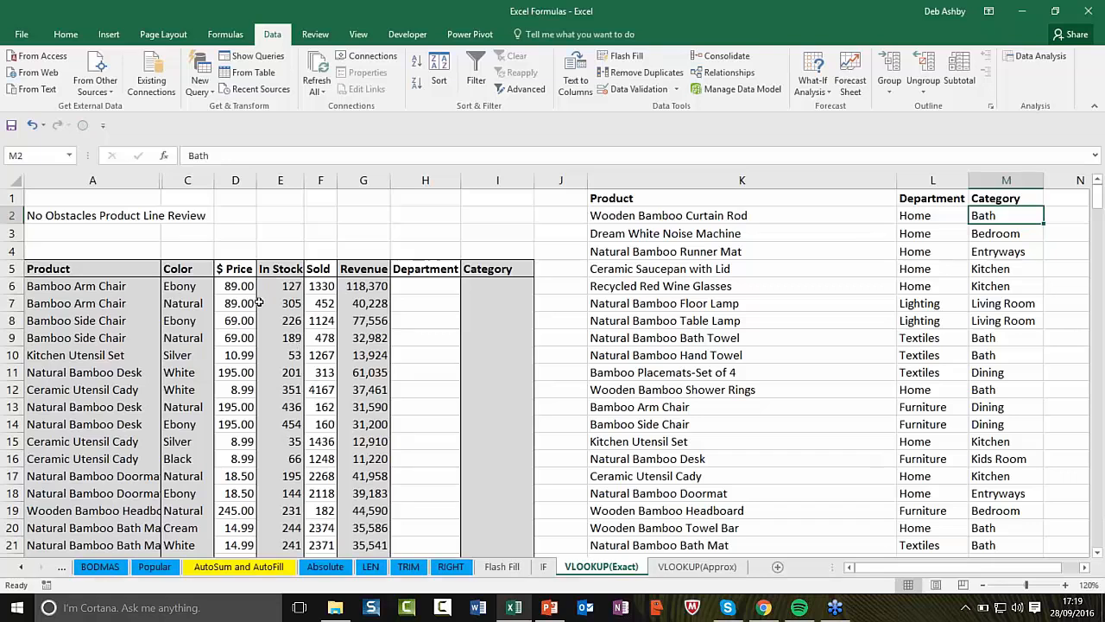
click(83, 288)
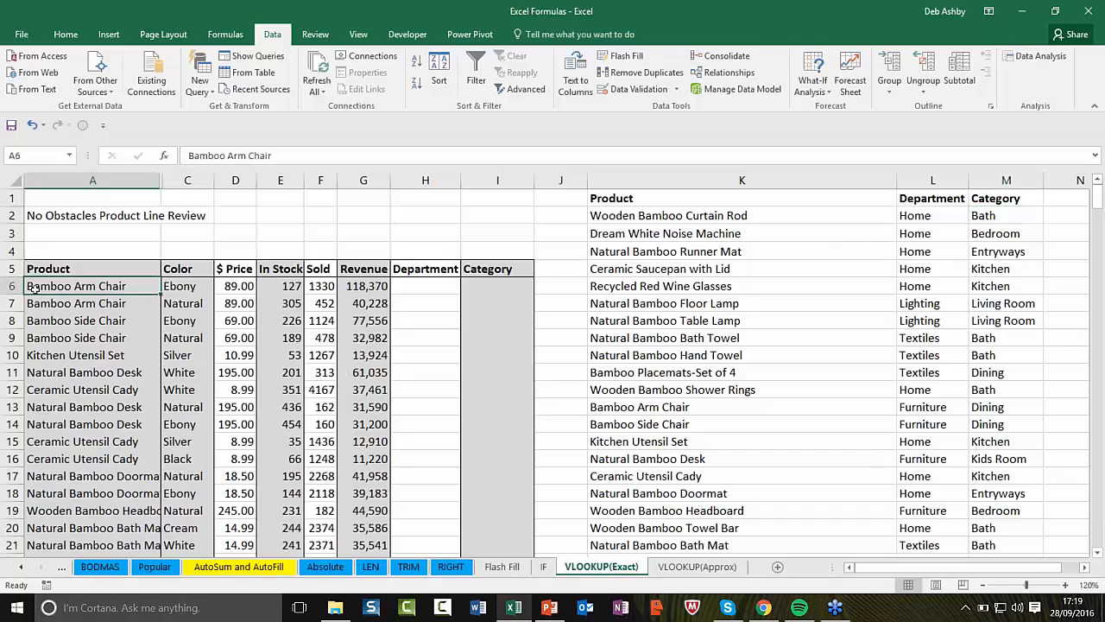
click(413, 292)
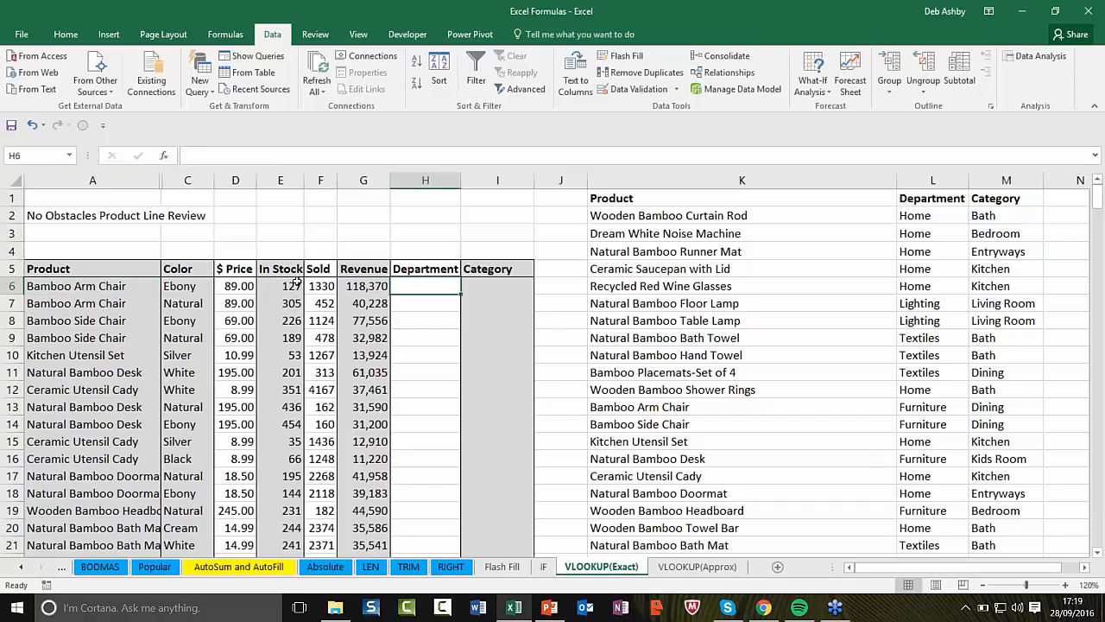
click(485, 291)
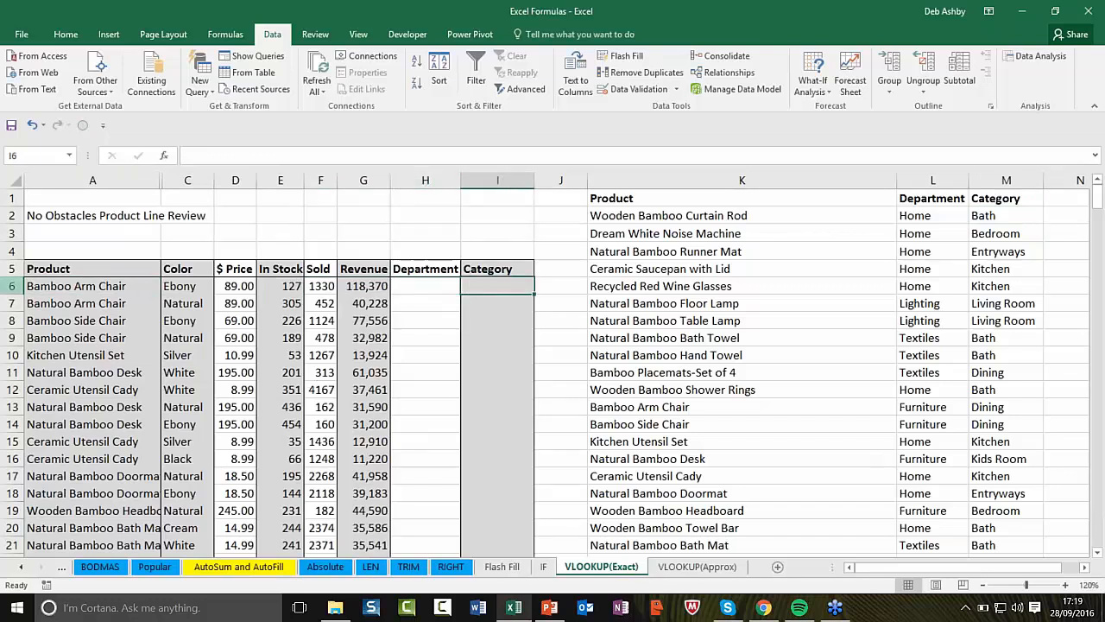
click(119, 290)
click(119, 322)
click(120, 389)
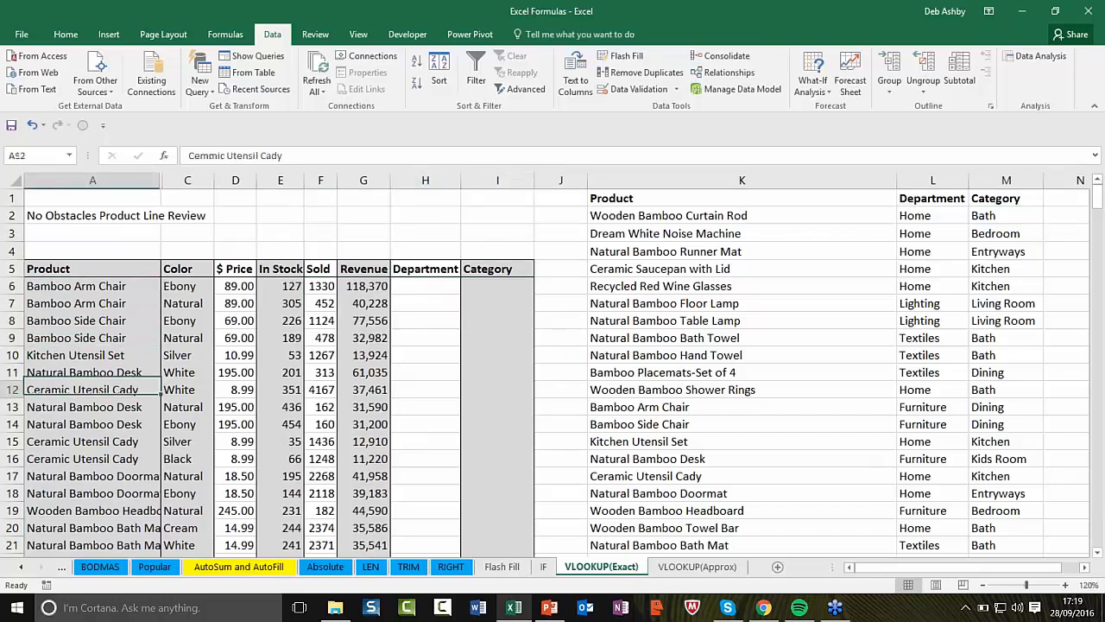
click(108, 288)
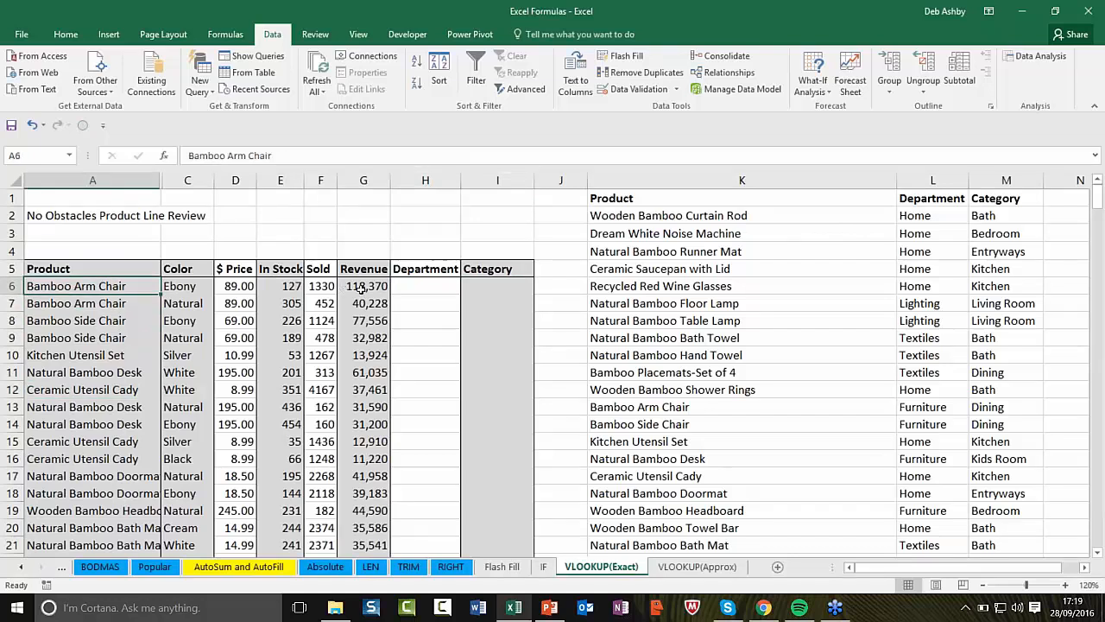
click(418, 287)
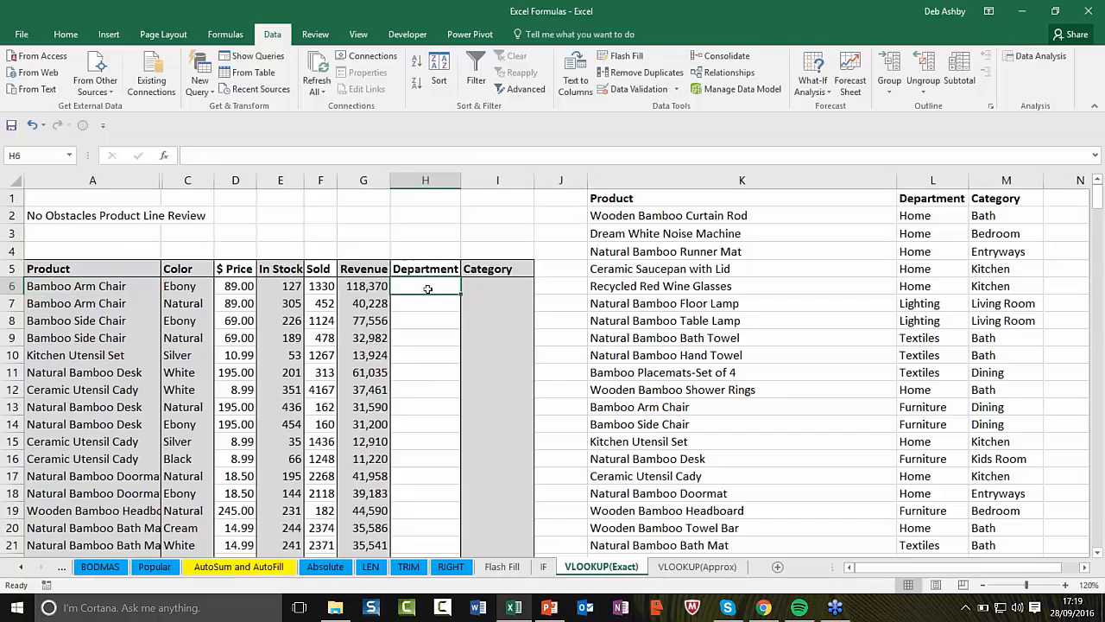
click(71, 287)
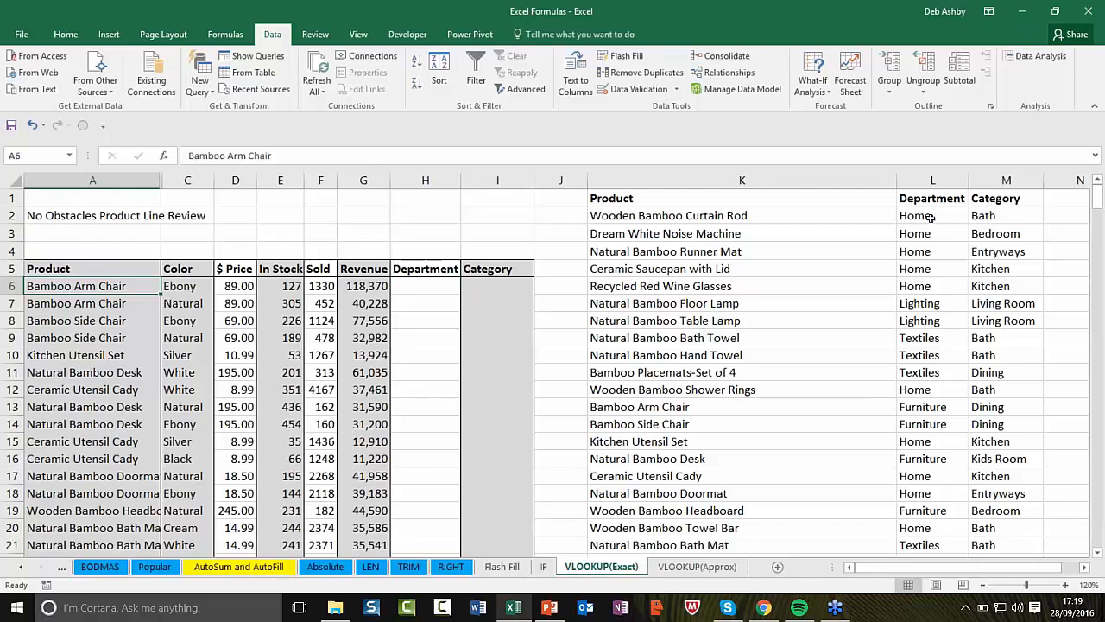
click(436, 286)
click(924, 216)
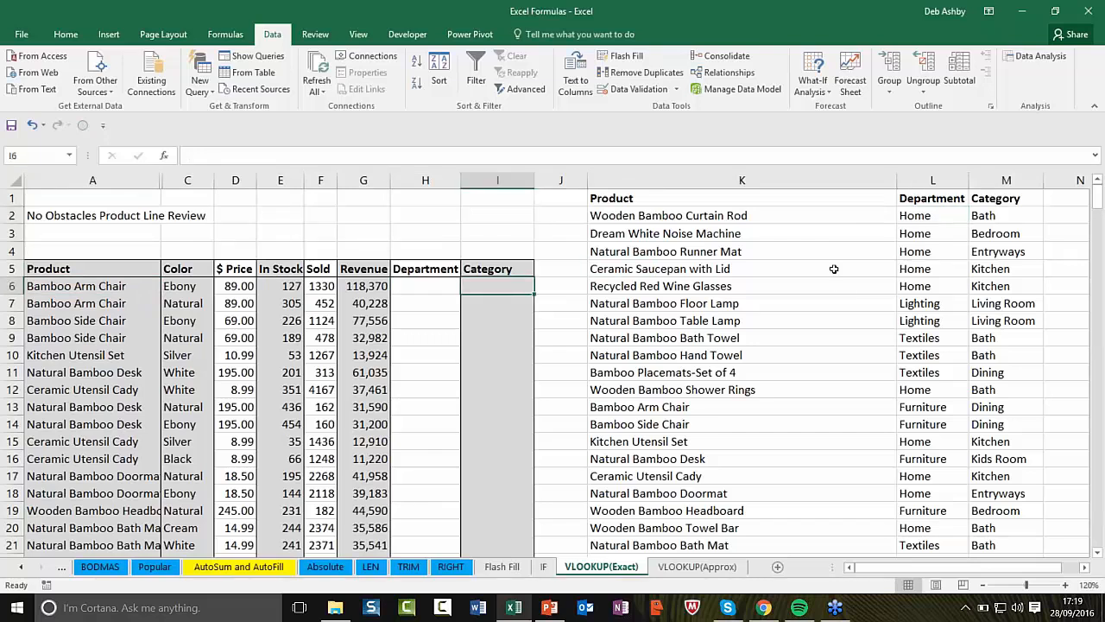
click(1000, 217)
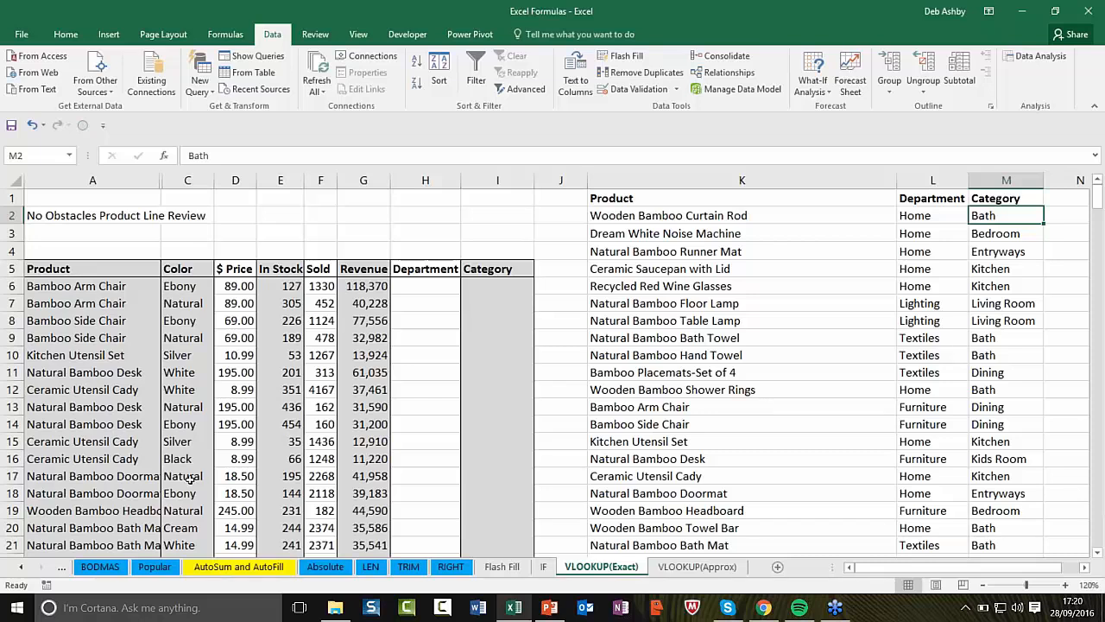
- Examine how products in column A, such as Bamboo Side Chair, correspond to the entries in the lookup table's Product column
click(75, 323)
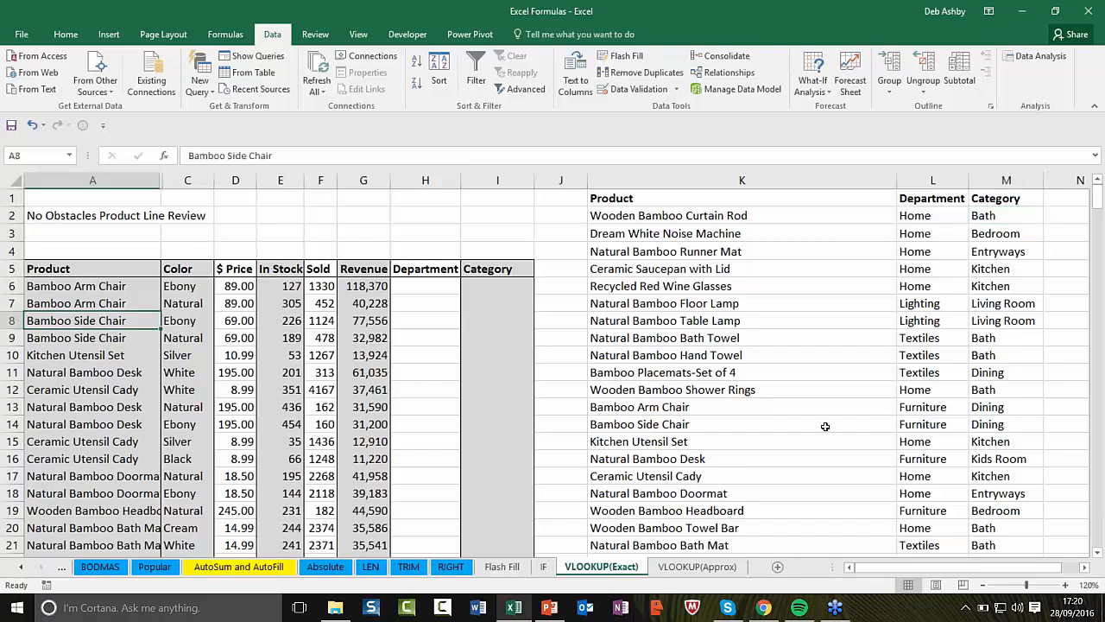
click(718, 298)
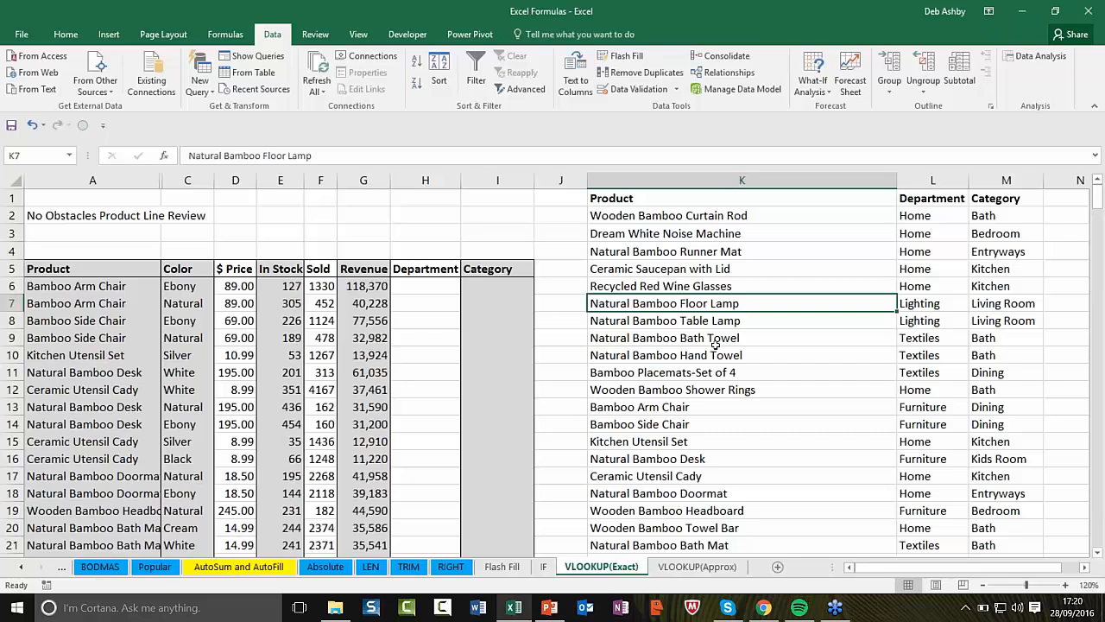
click(710, 257)
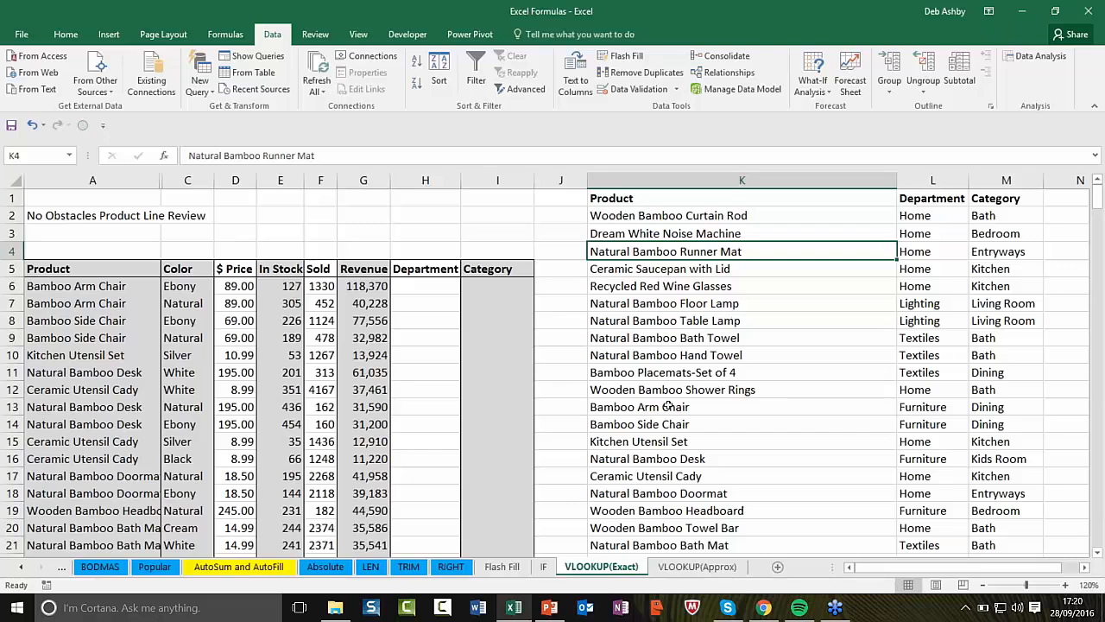
drag(655, 216, 795, 440)
click(827, 316)
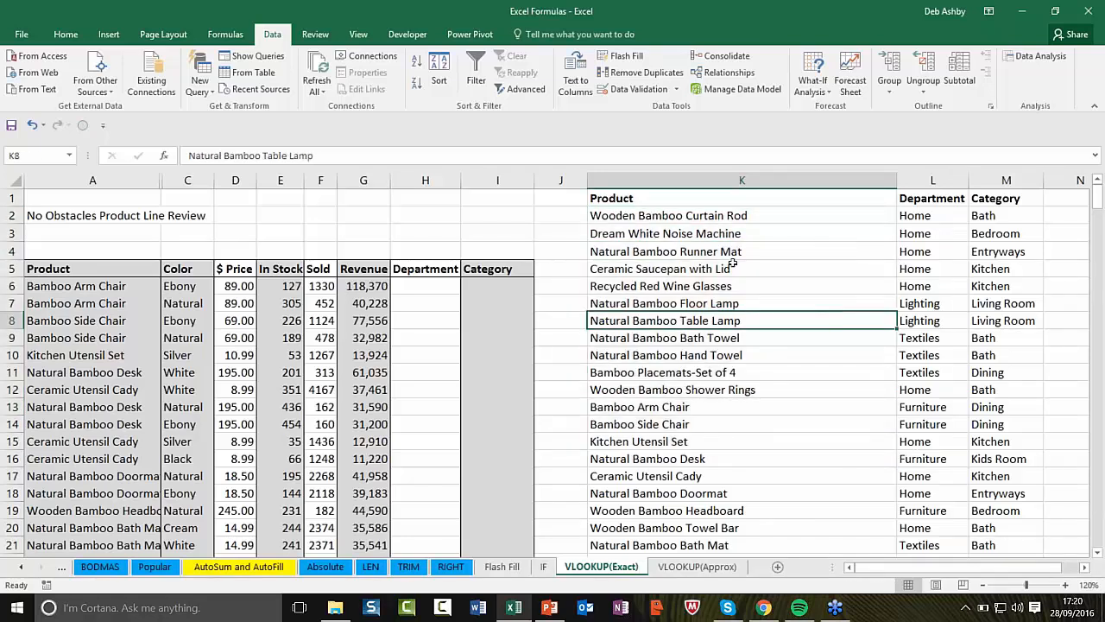
click(724, 231)
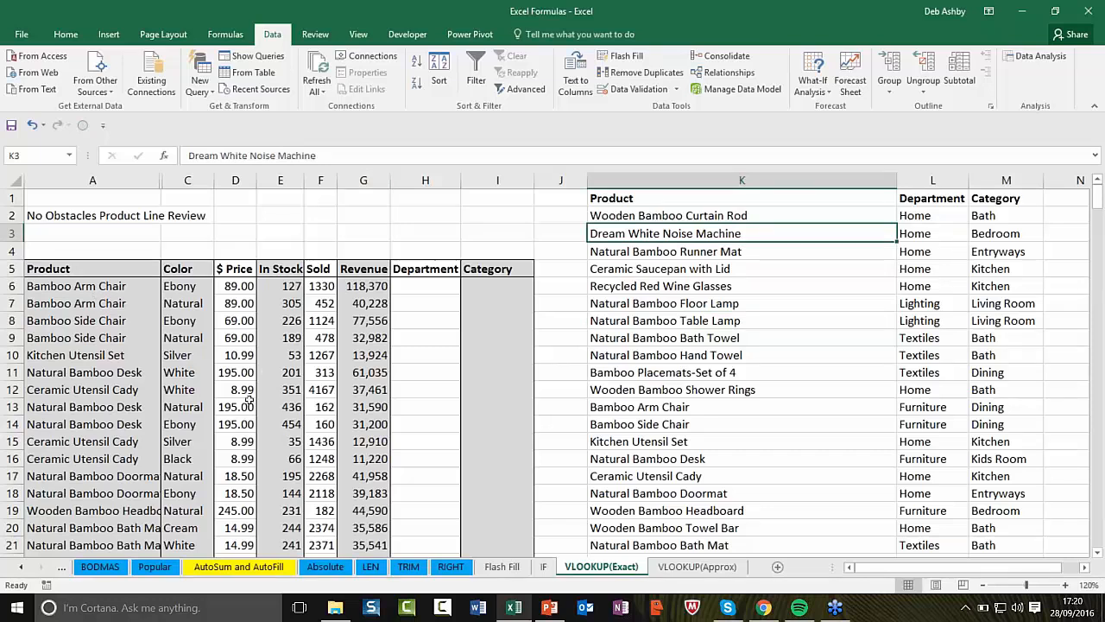
- Select the whole product line table starting at A5 and name the range Product_List
click(238, 340)
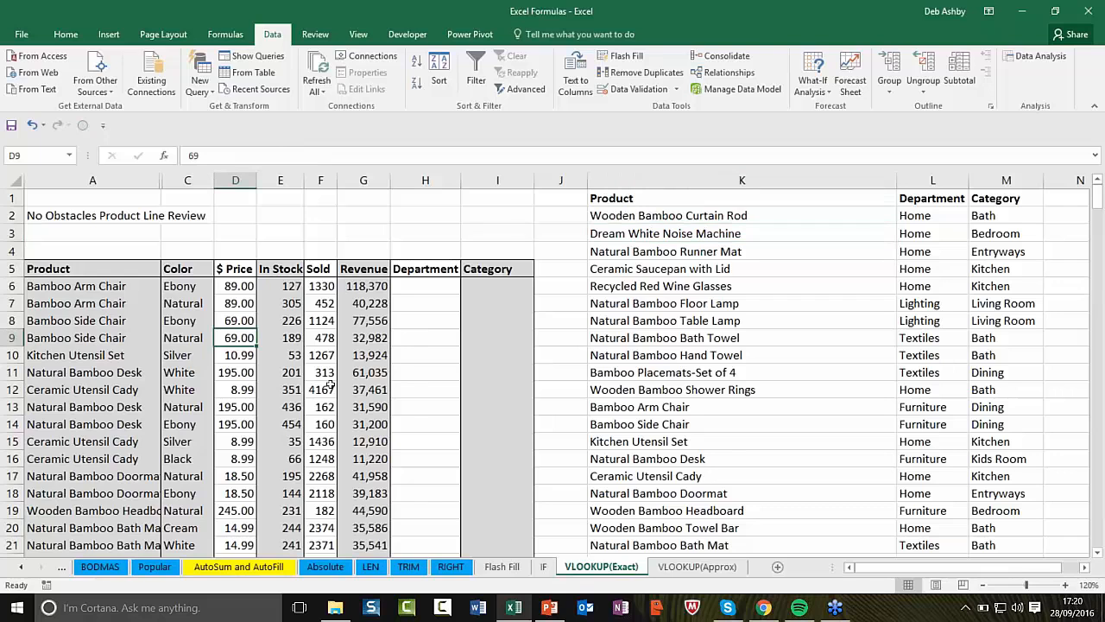
key(ctrl+a)
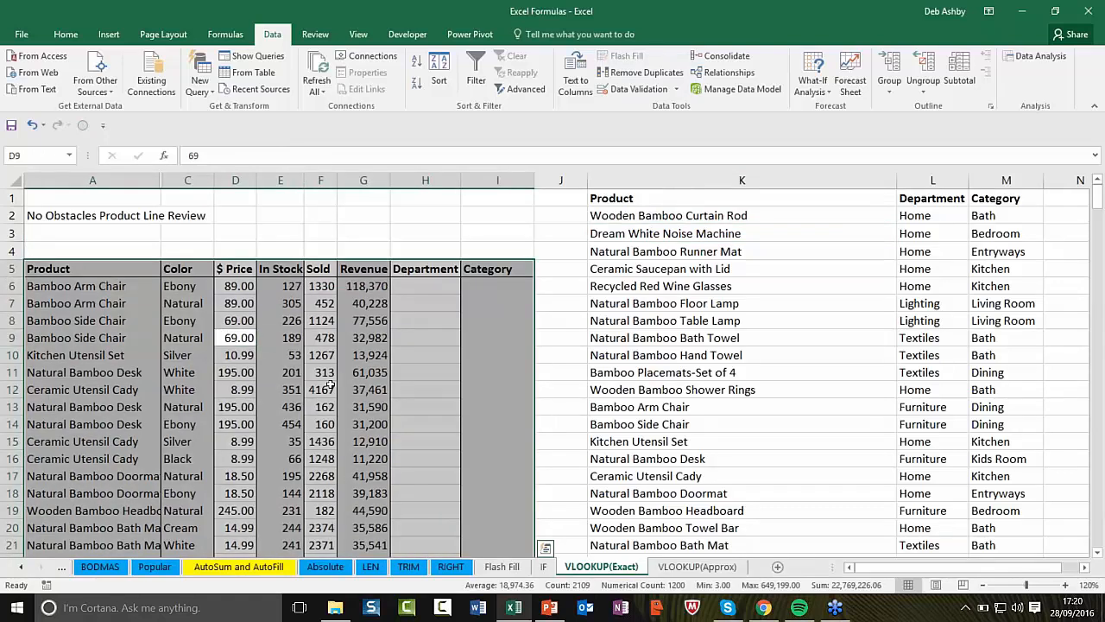
click(67, 38)
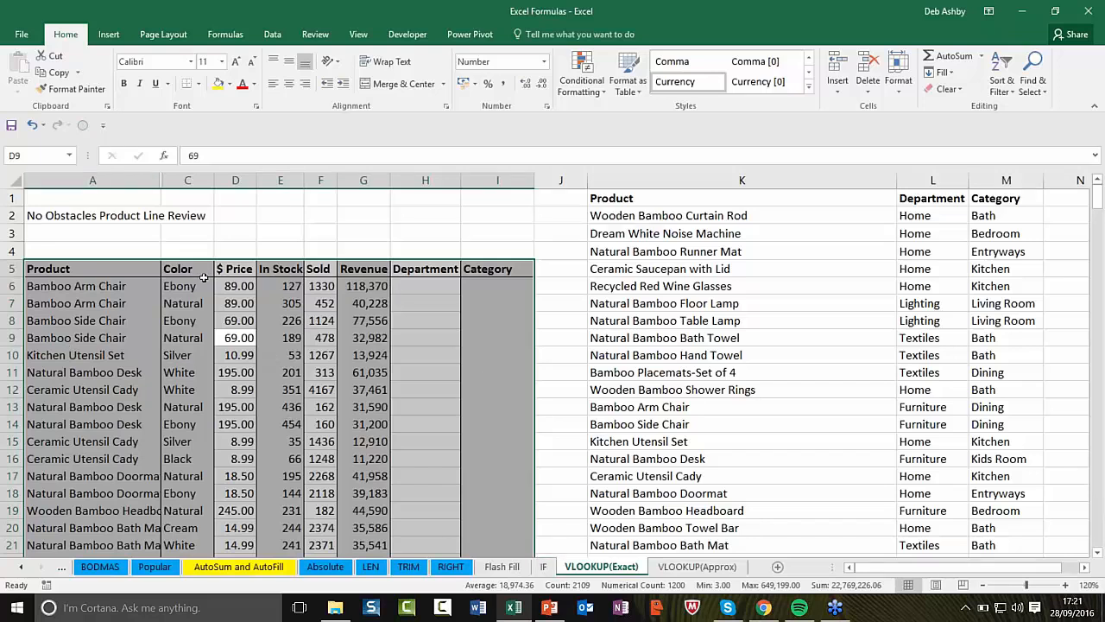
click(27, 154)
text(Prodct)
key(BackSpace)
key(BackSpace)
text(uct_List)
key(Return)
- Select the whole lookup table with the Product, Department and Category columns and name the range Department
click(792, 302)
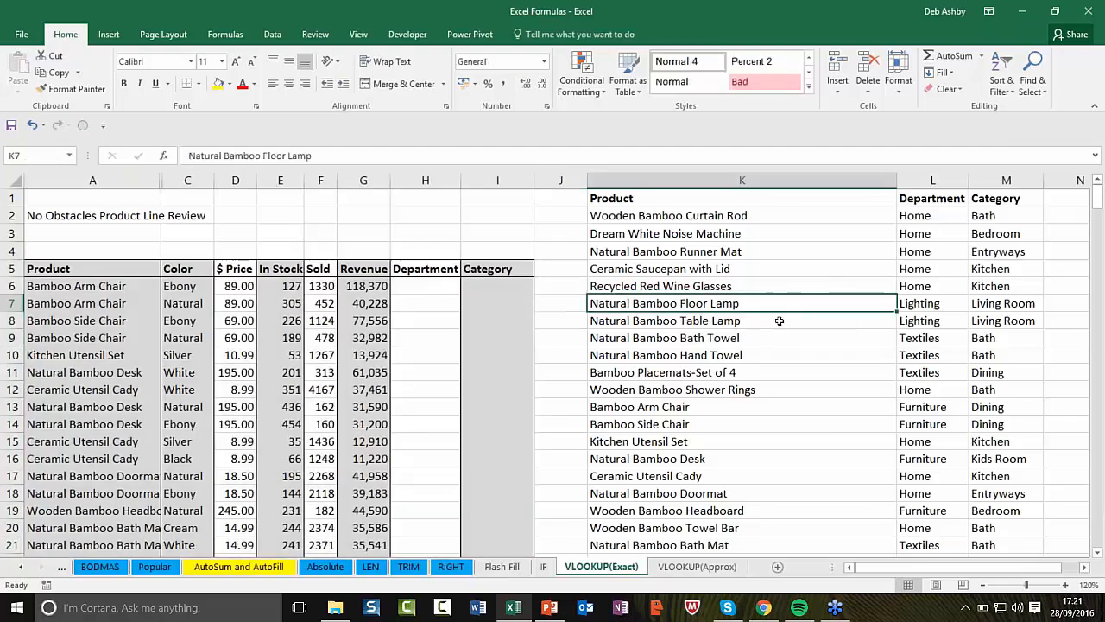
key(ctrl+a)
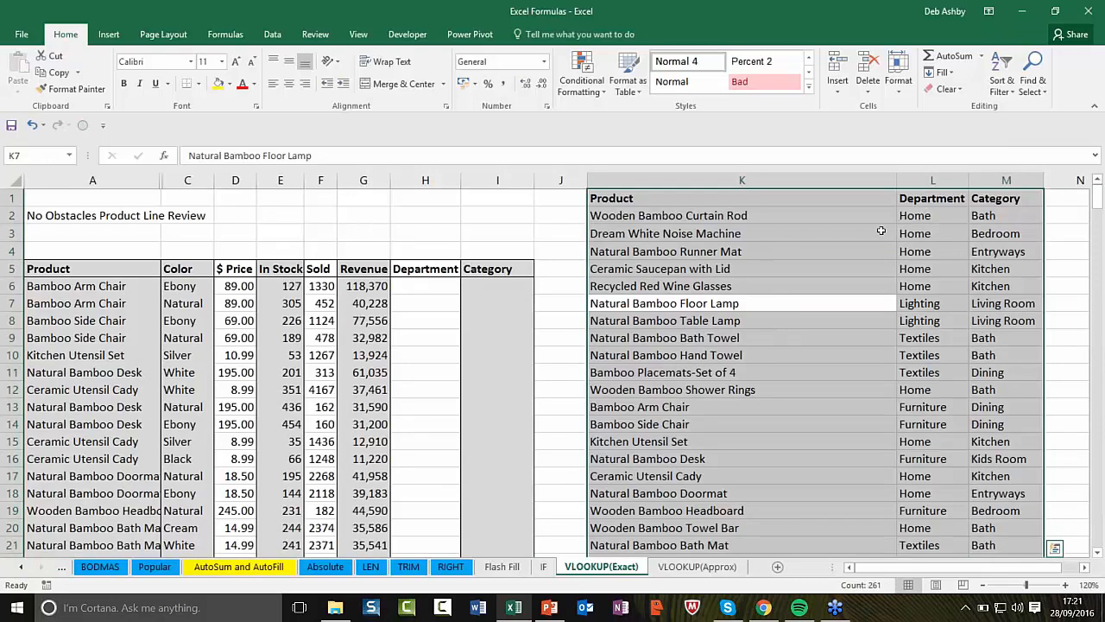
click(43, 155)
text(De[art)
key(BackSpace)
key(BackSpace)
key(BackSpace)
key(BackSpace)
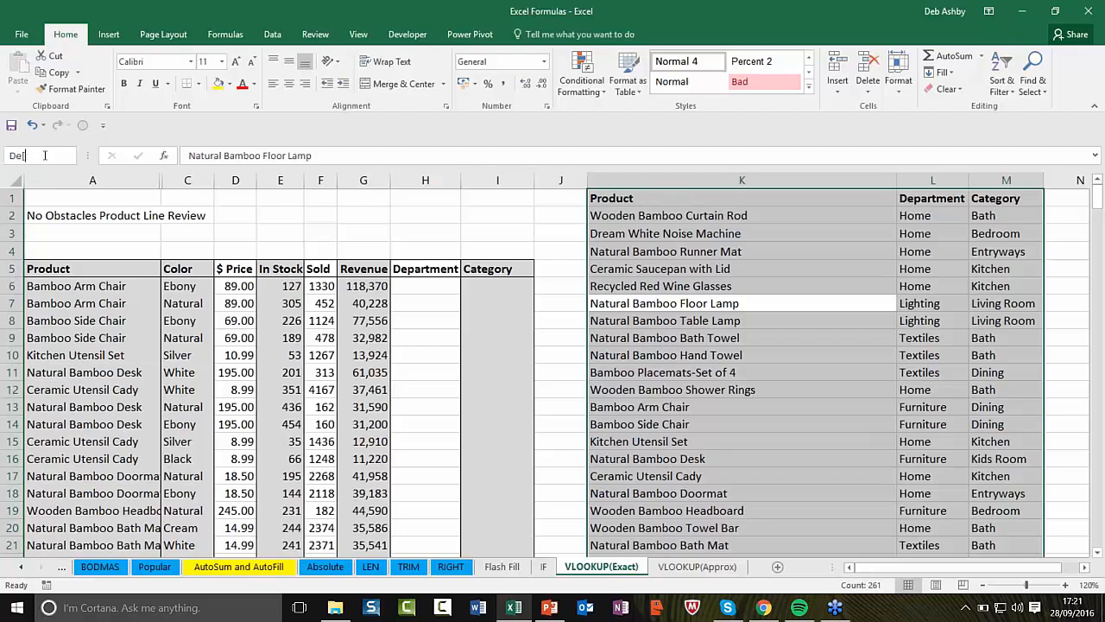
text(partment)
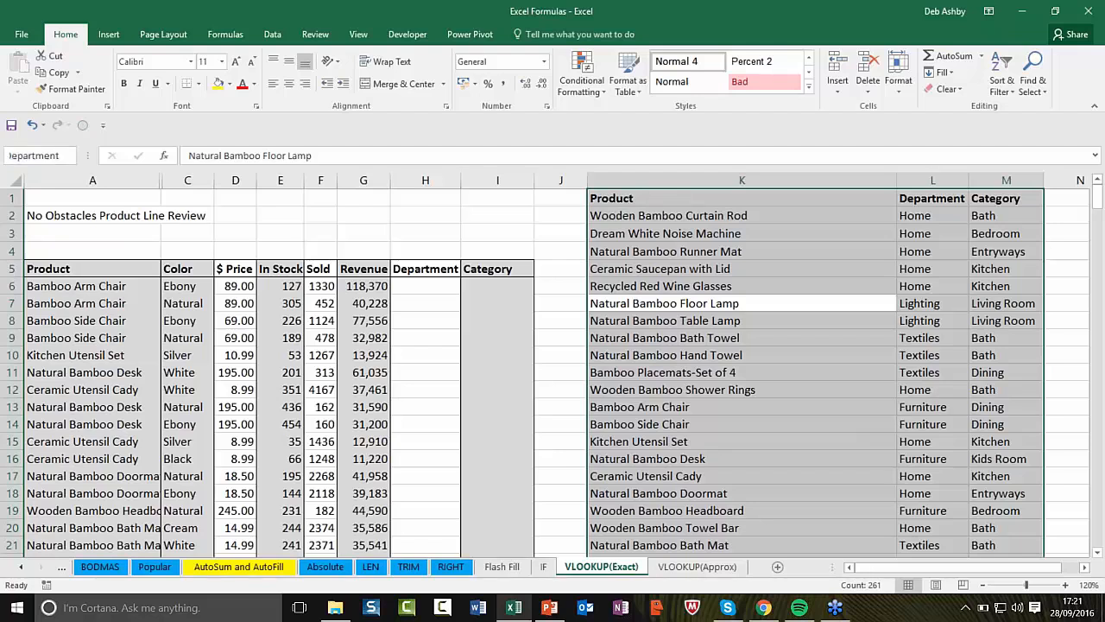
key(Return)
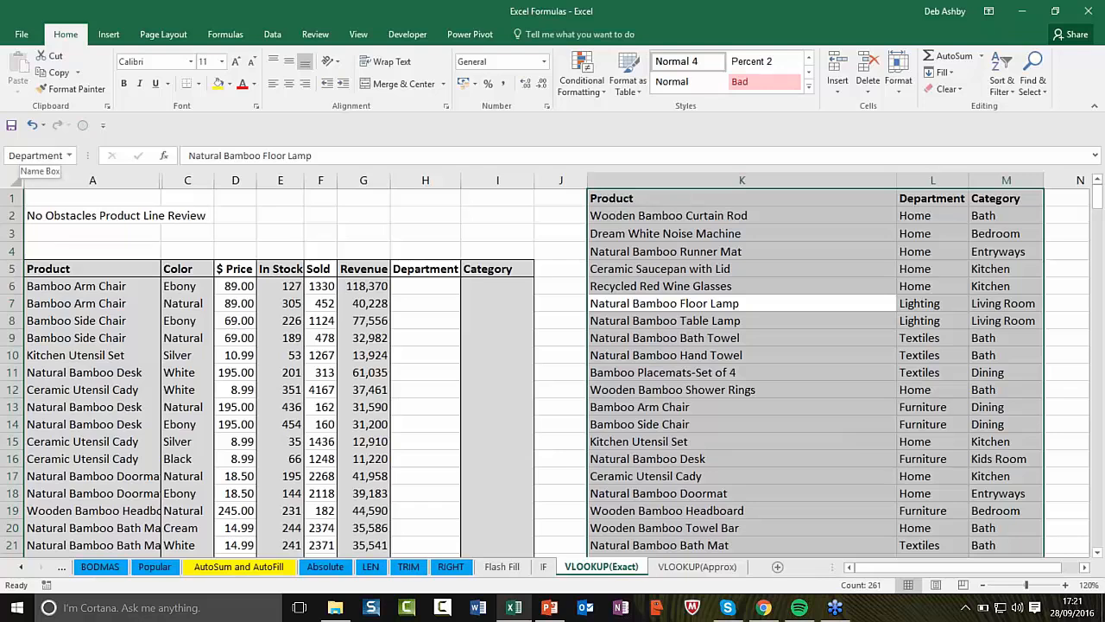
- Widen column H and start a VLOOKUP function in H6, moving its arguments dialog clear of both tables' first rows
click(423, 287)
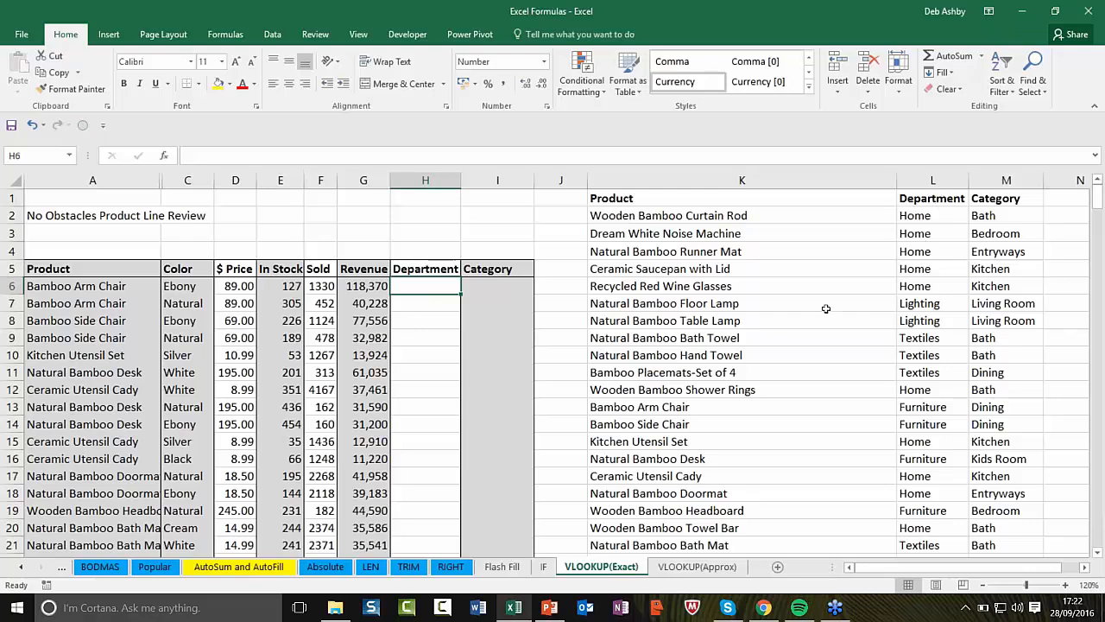
drag(463, 179, 525, 174)
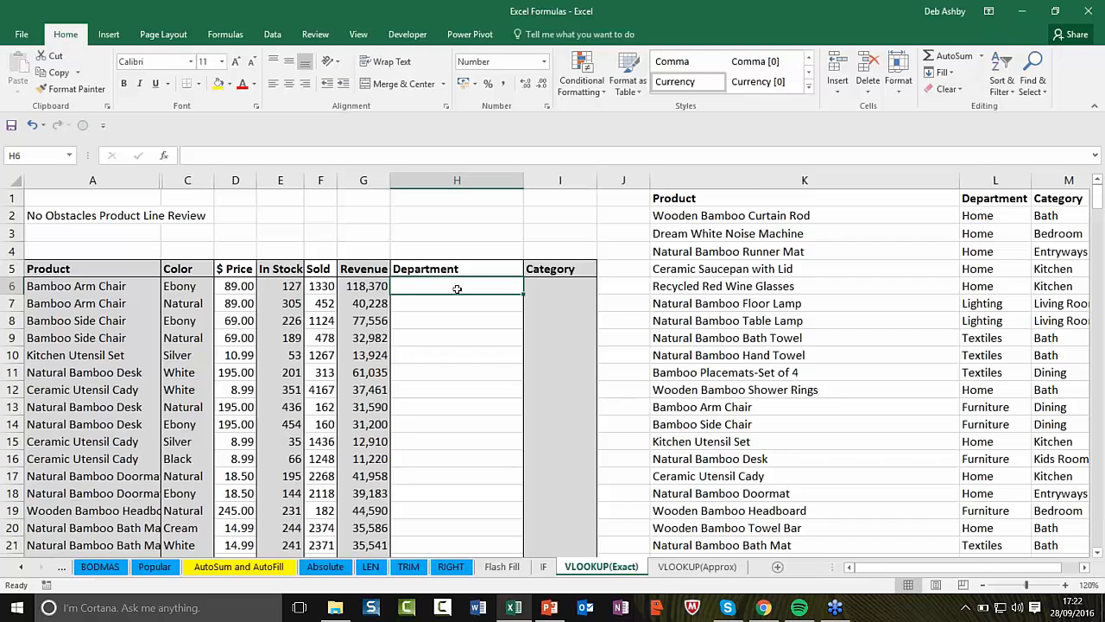
click(227, 36)
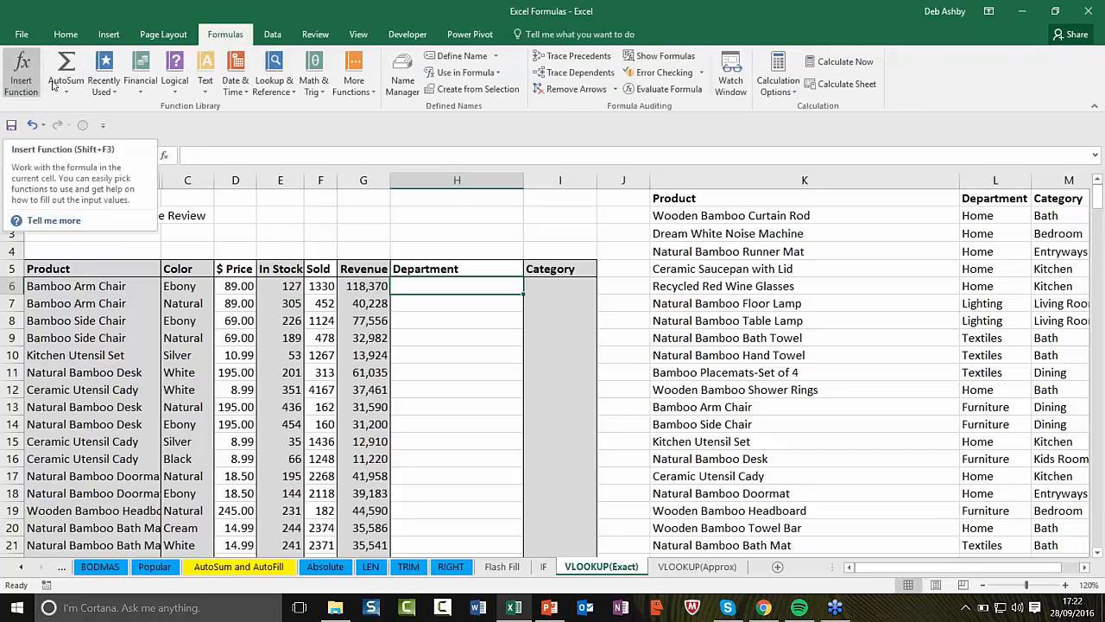
click(290, 88)
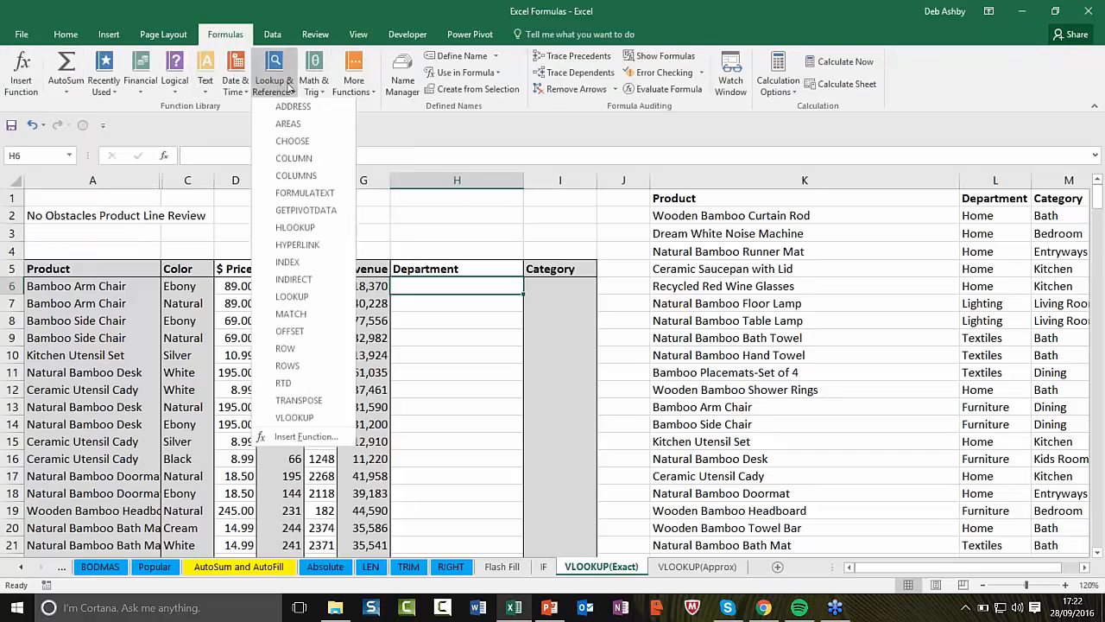
click(310, 421)
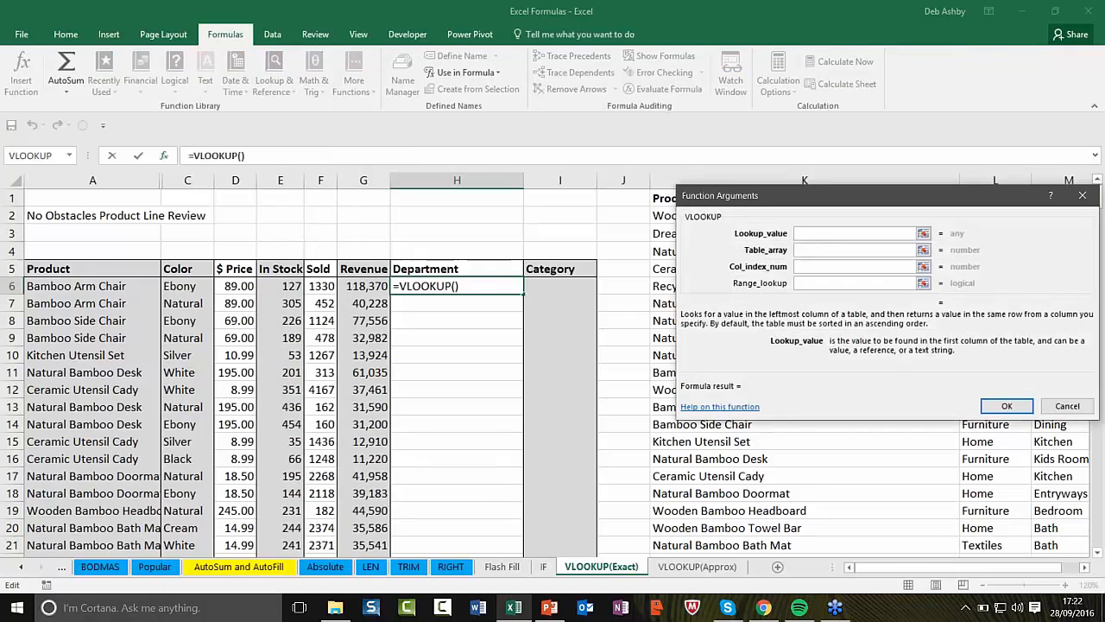
drag(906, 195, 461, 217)
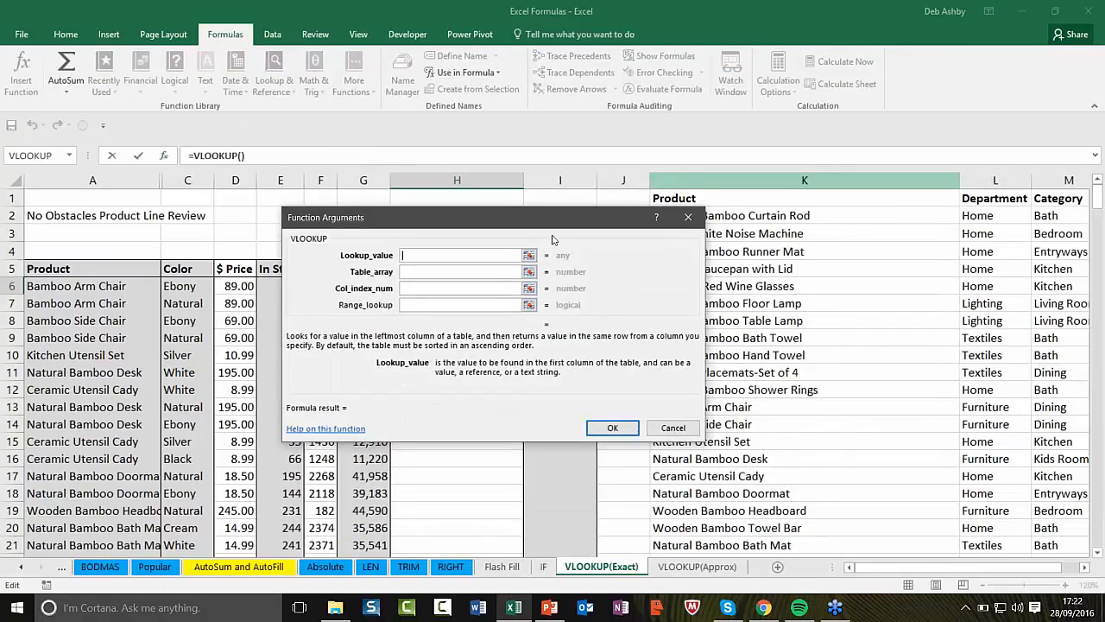
drag(554, 217, 653, 324)
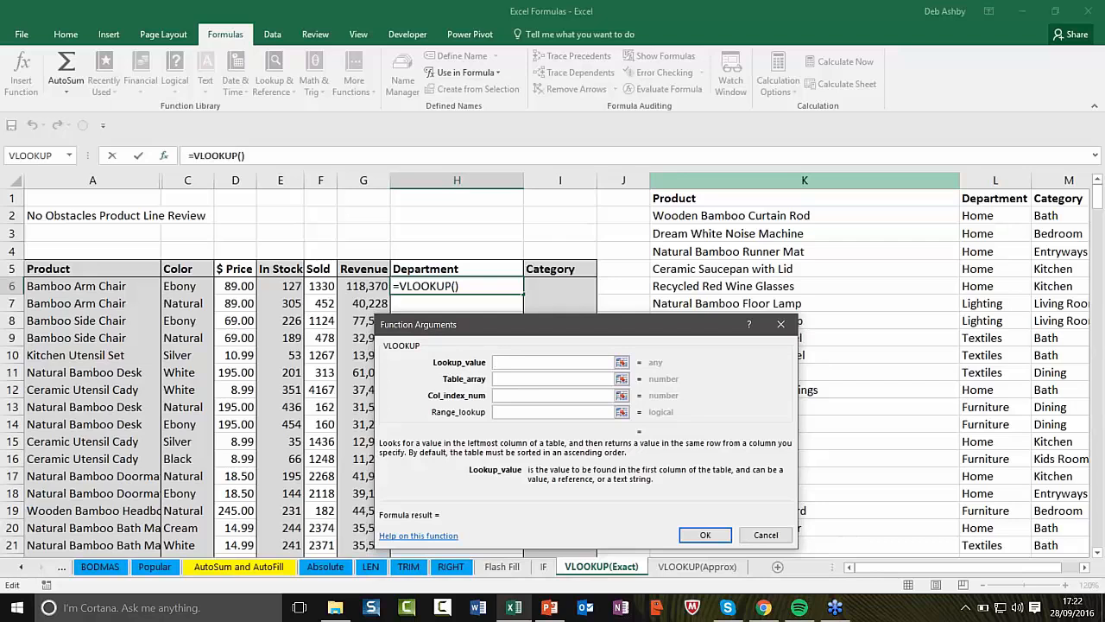
- Complete the VLOOKUP in H6 with lookup value A6, table array Department, column index 2 and range lookup false
click(99, 289)
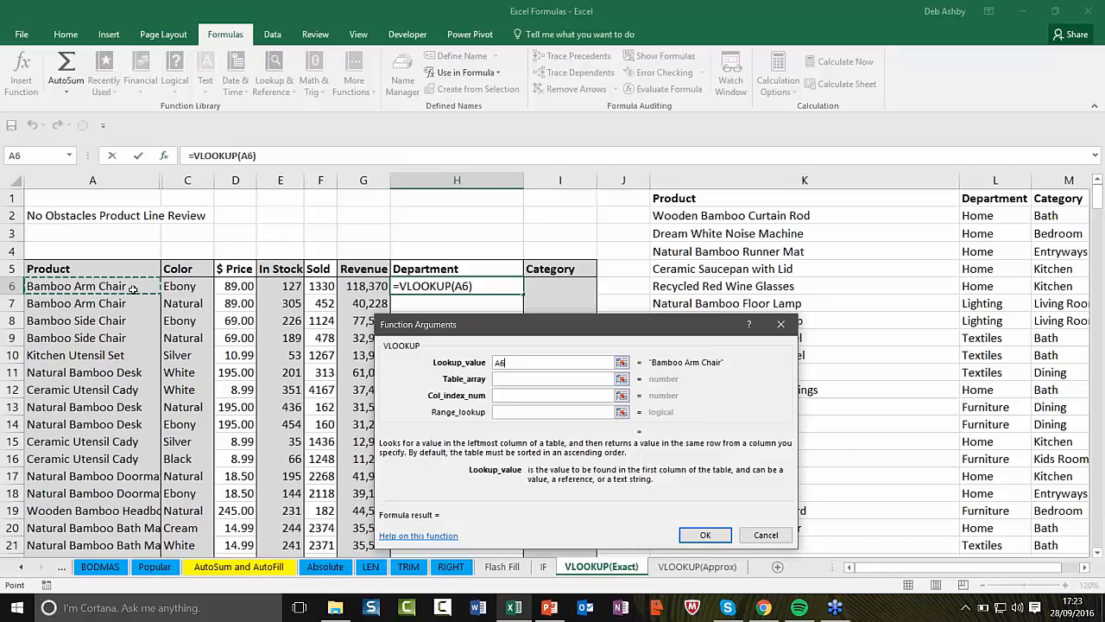
click(542, 379)
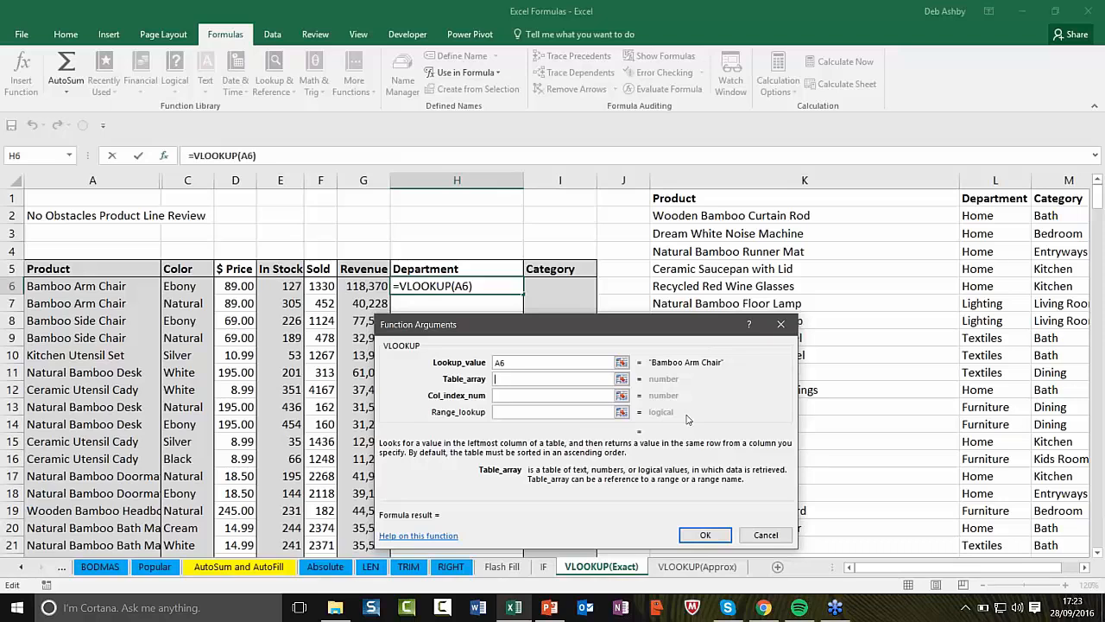
text(Depart)
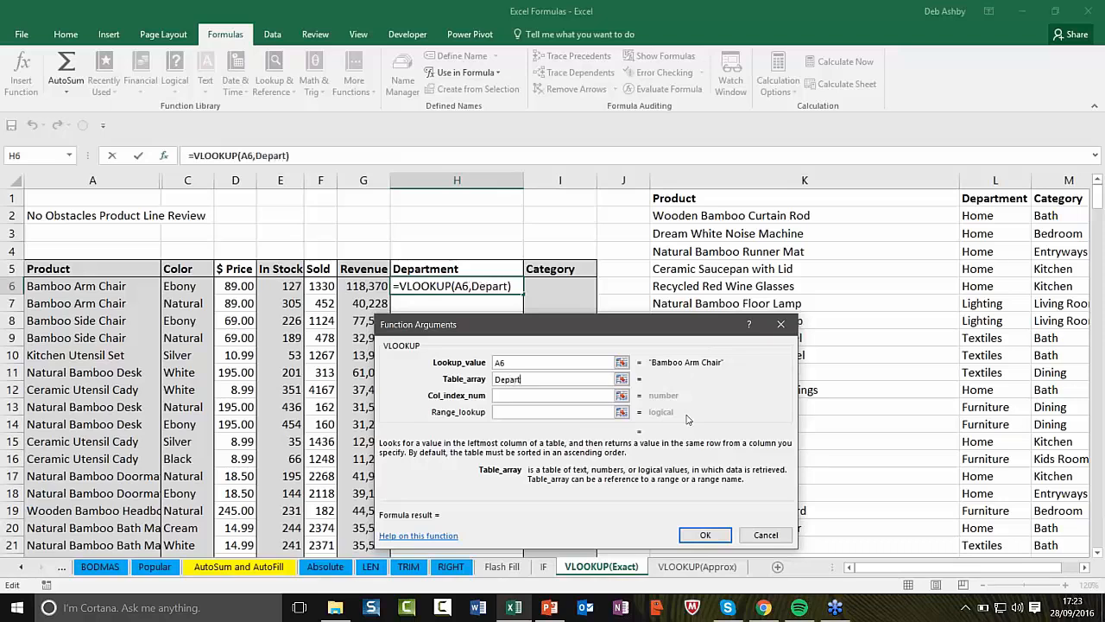
text(ment)
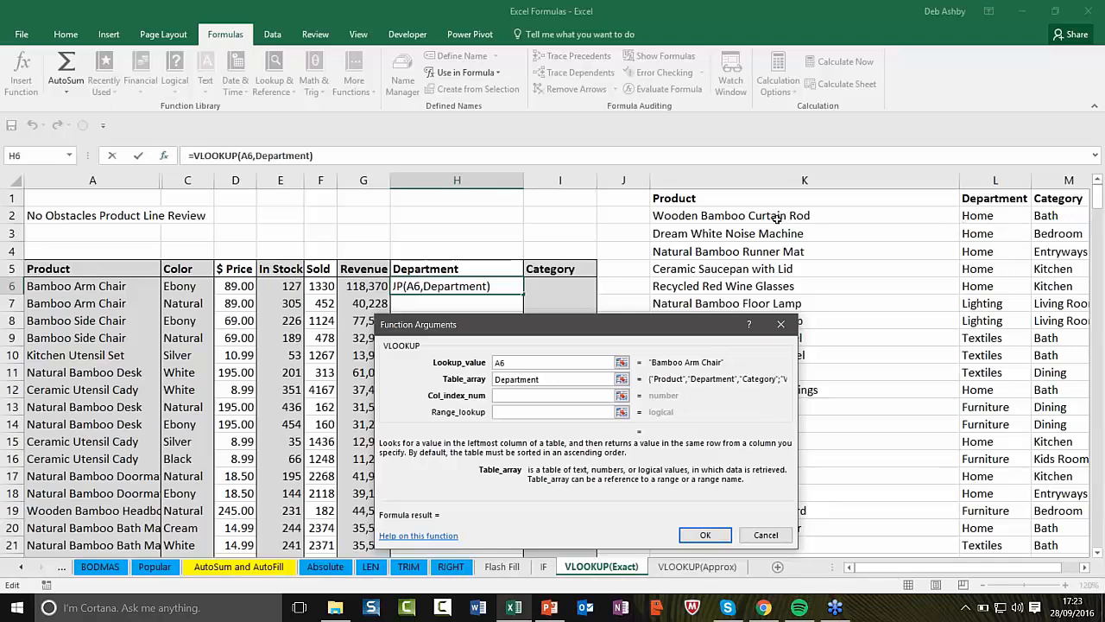
click(500, 396)
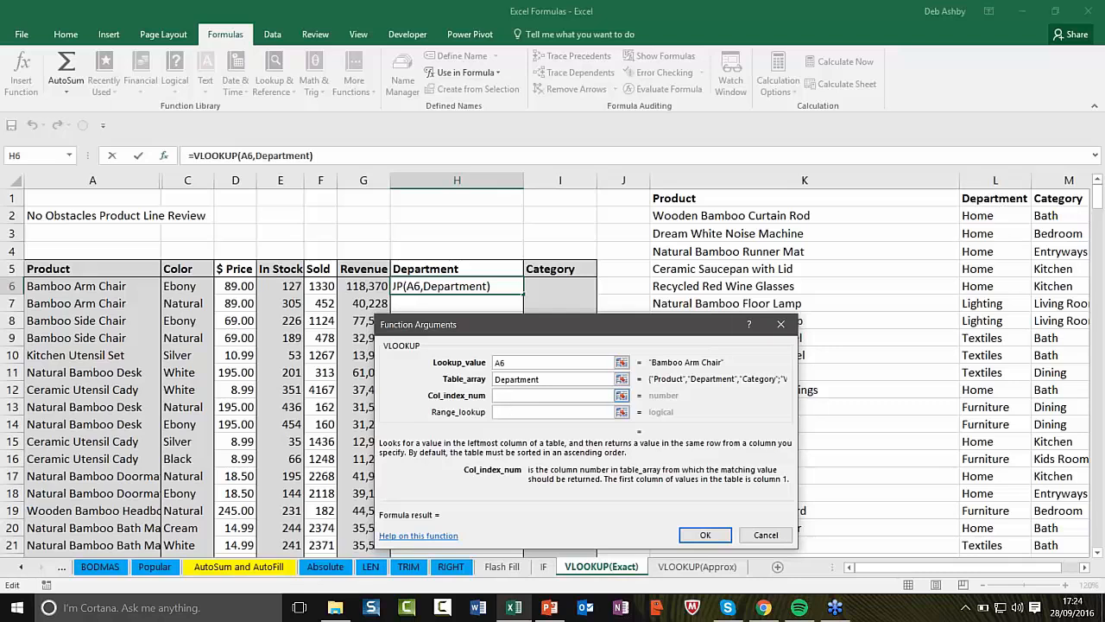
text(2)
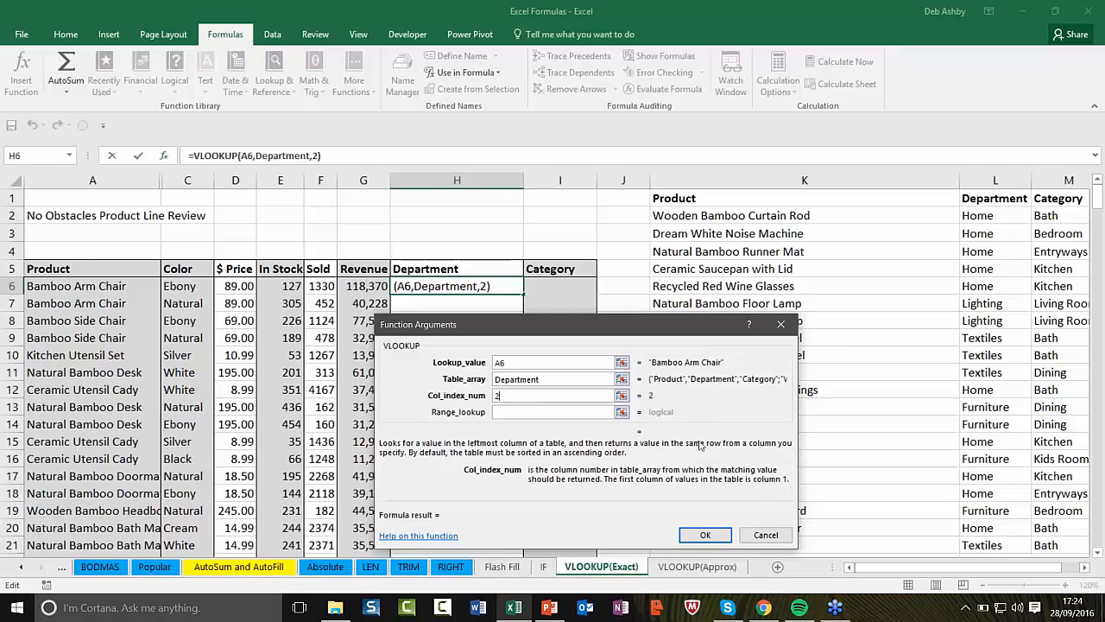
click(505, 413)
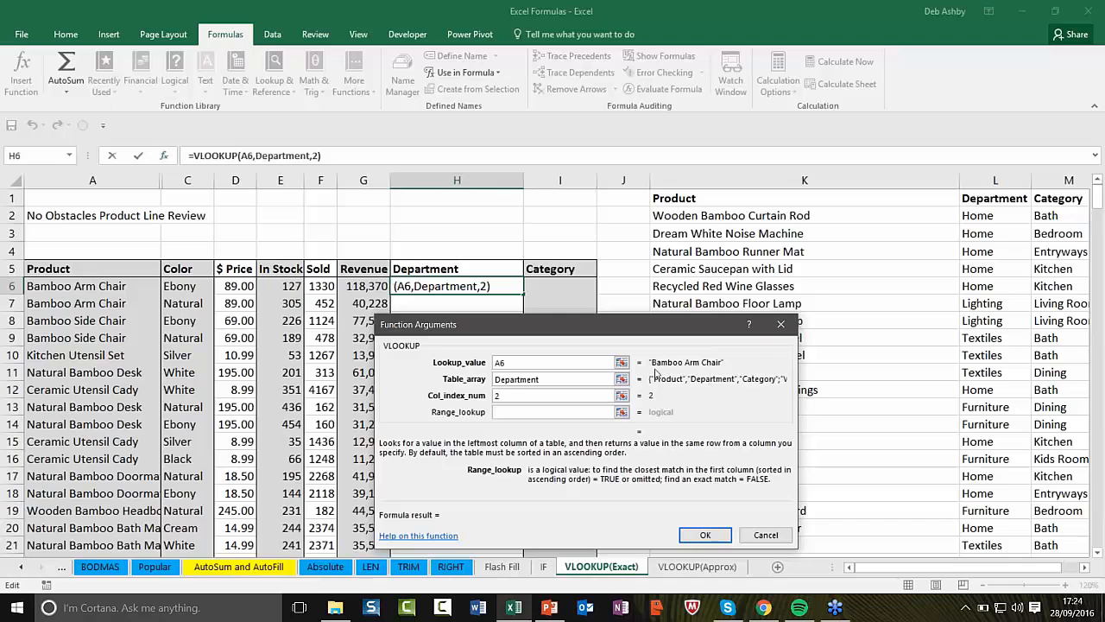
text(se)
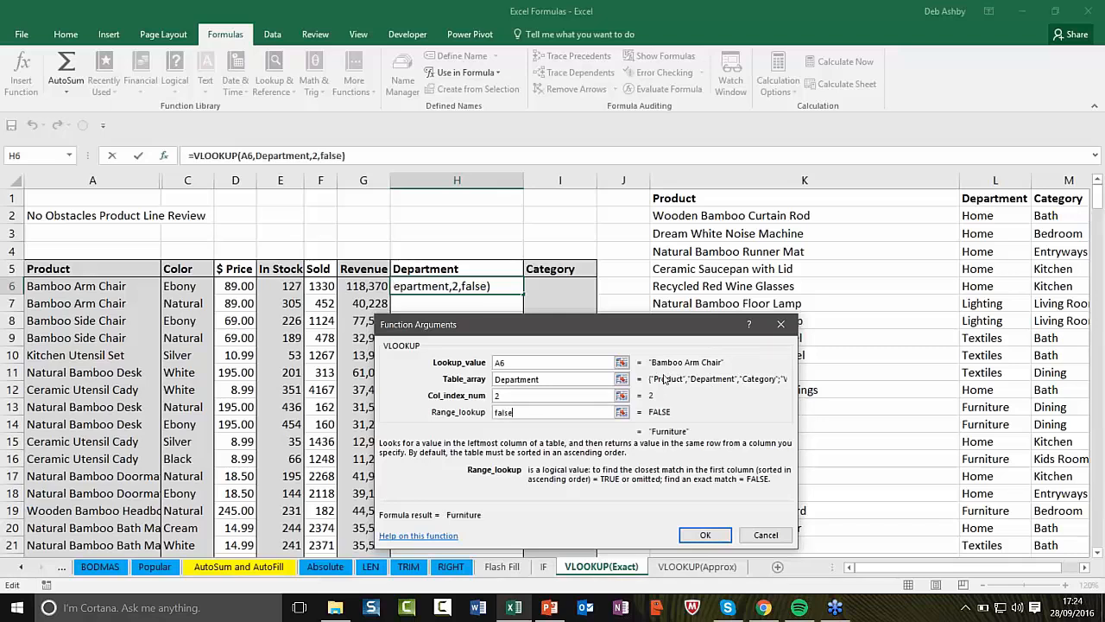
click(705, 534)
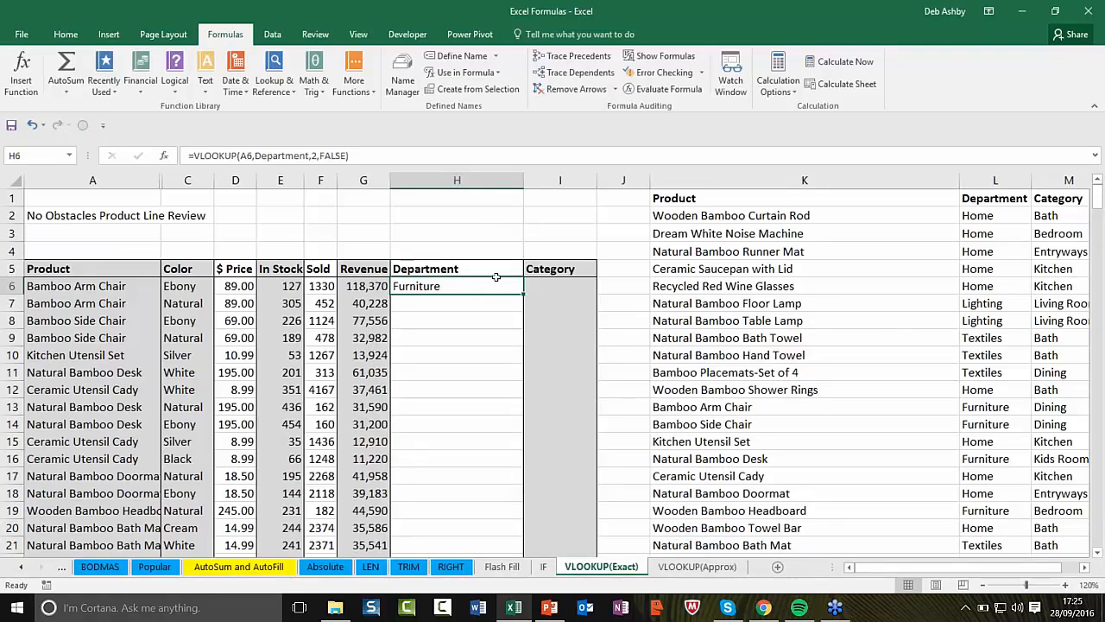
- Review the VLOOKUP formula in H6 and fill it down the whole Department column
double_click(461, 287)
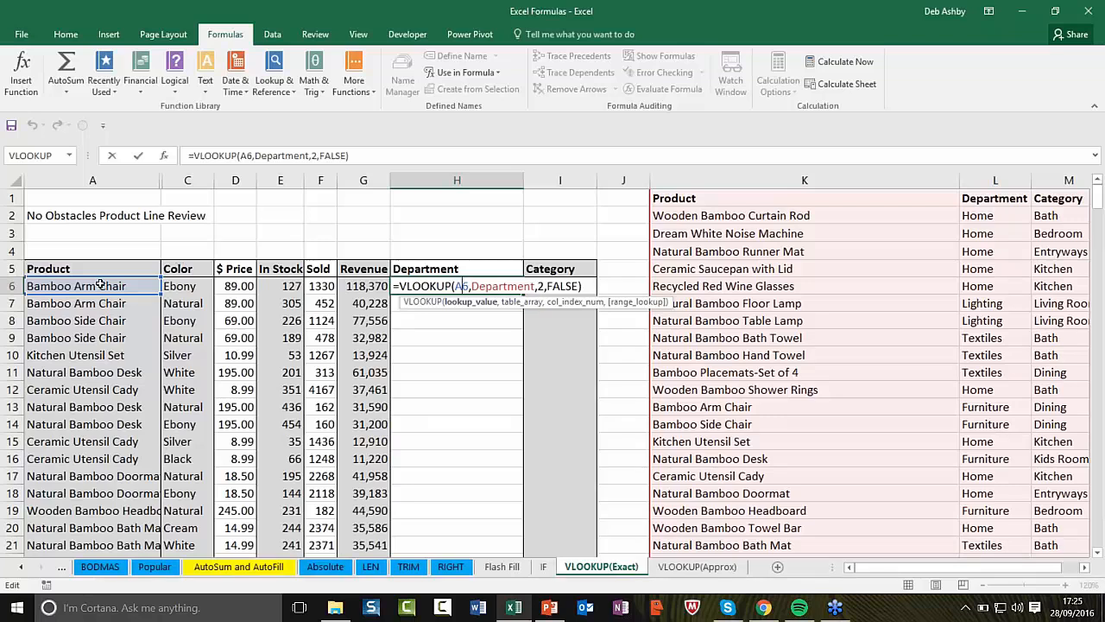
click(485, 370)
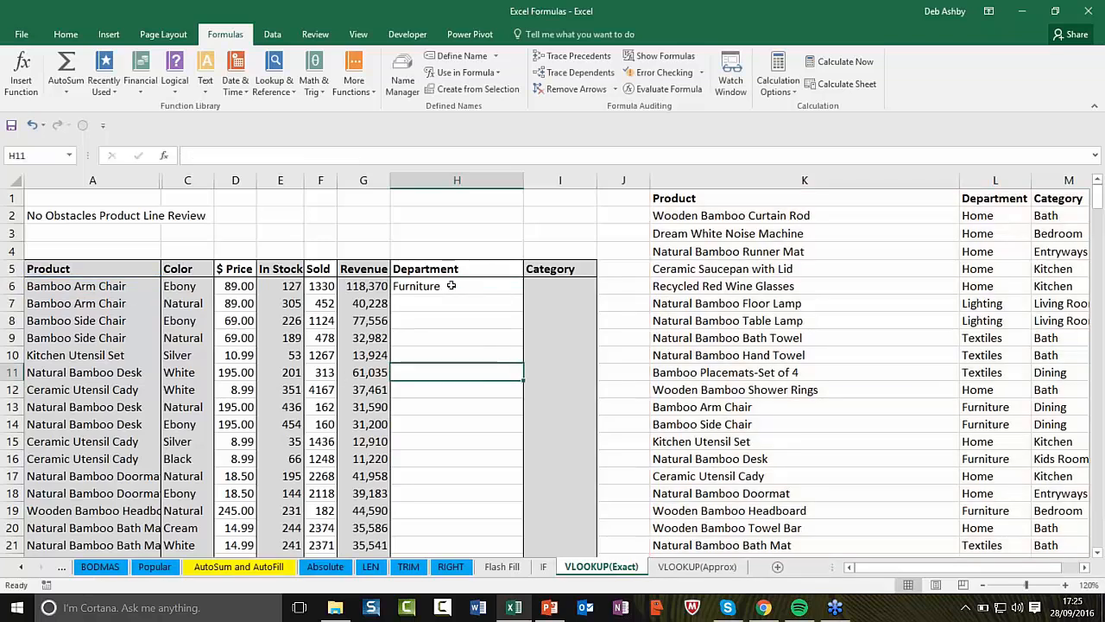
click(451, 286)
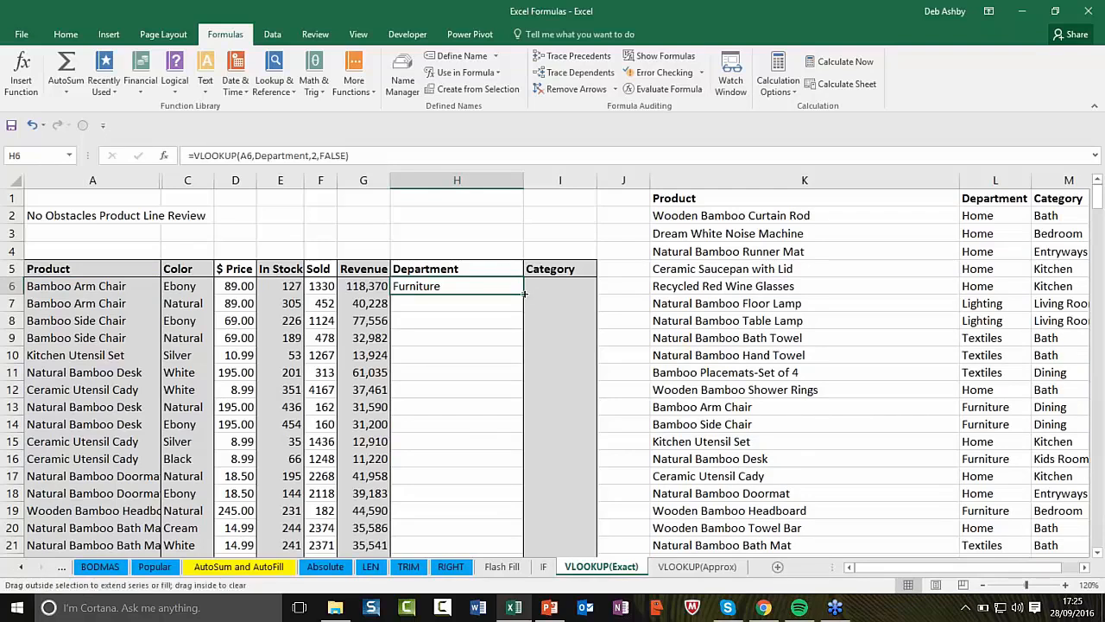
double_click(524, 295)
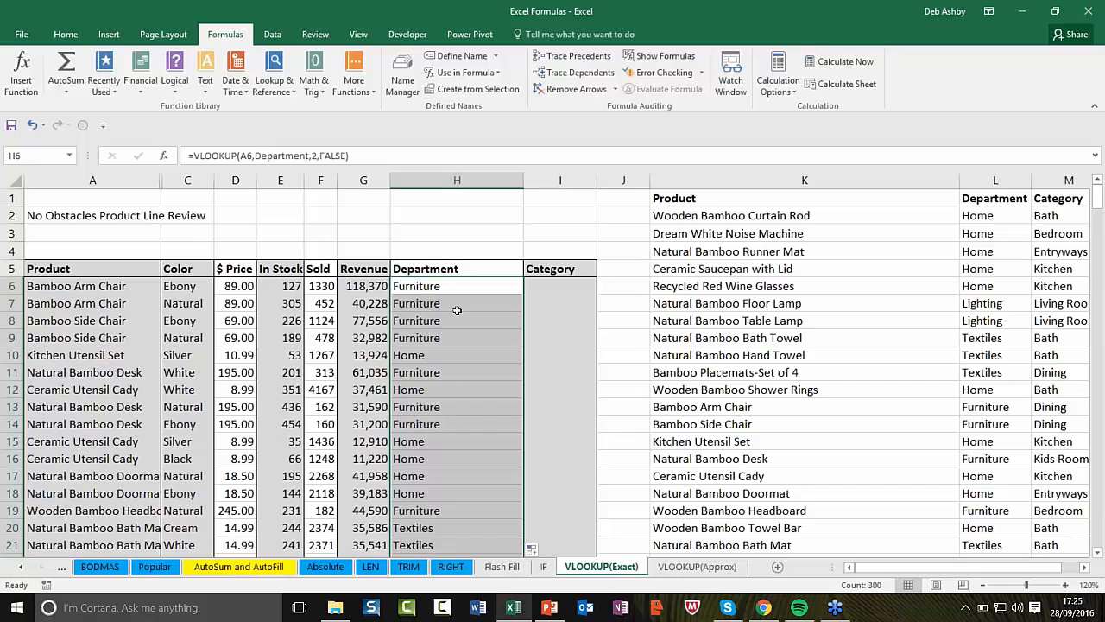
- Begin a VLOOKUP formula in I6 under Category with A6 as the lookup value, ready for the table array
click(579, 288)
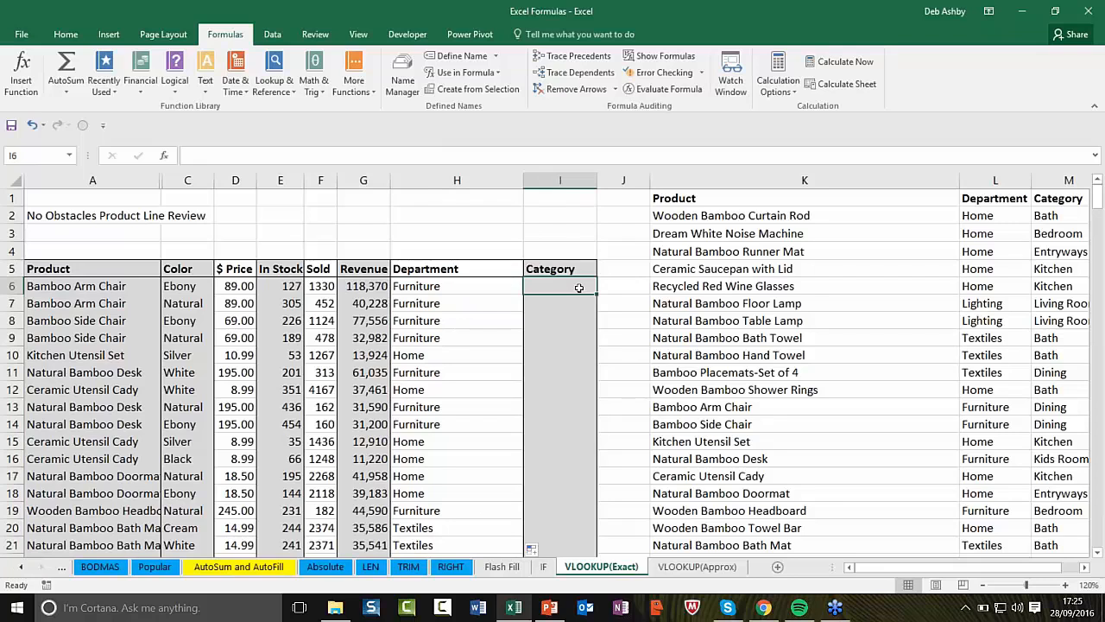
text(=V)
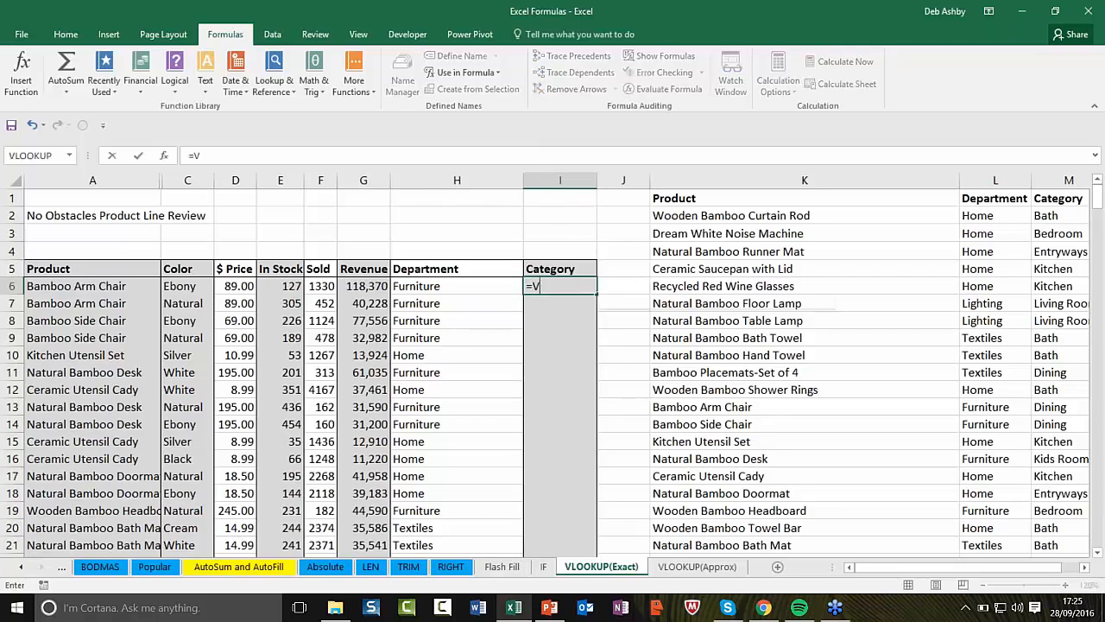
text(LOOKUP()
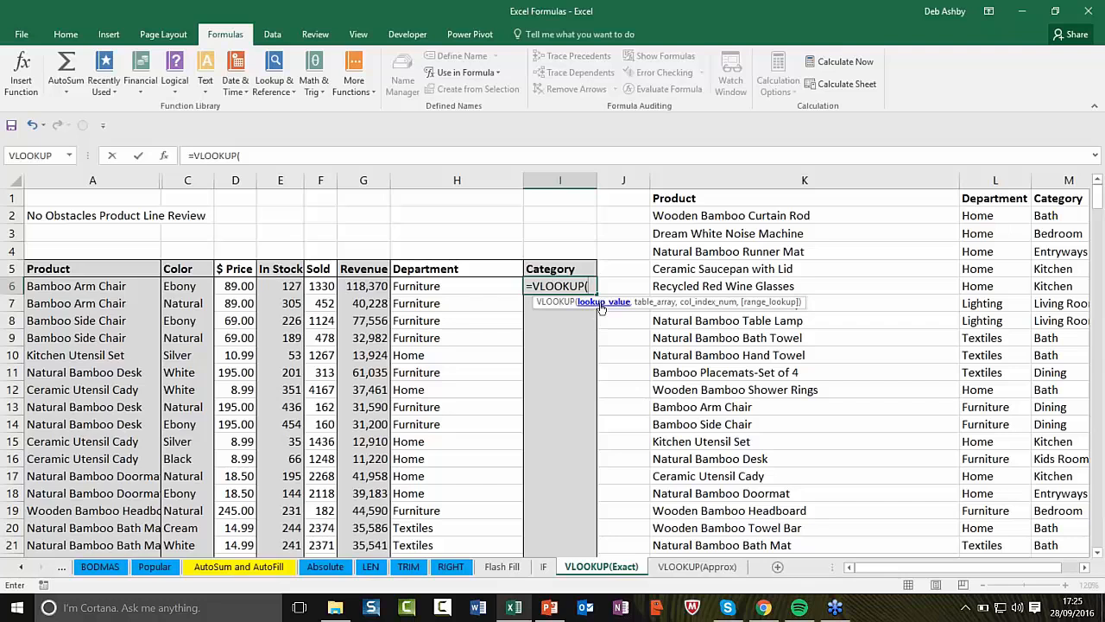
click(45, 292)
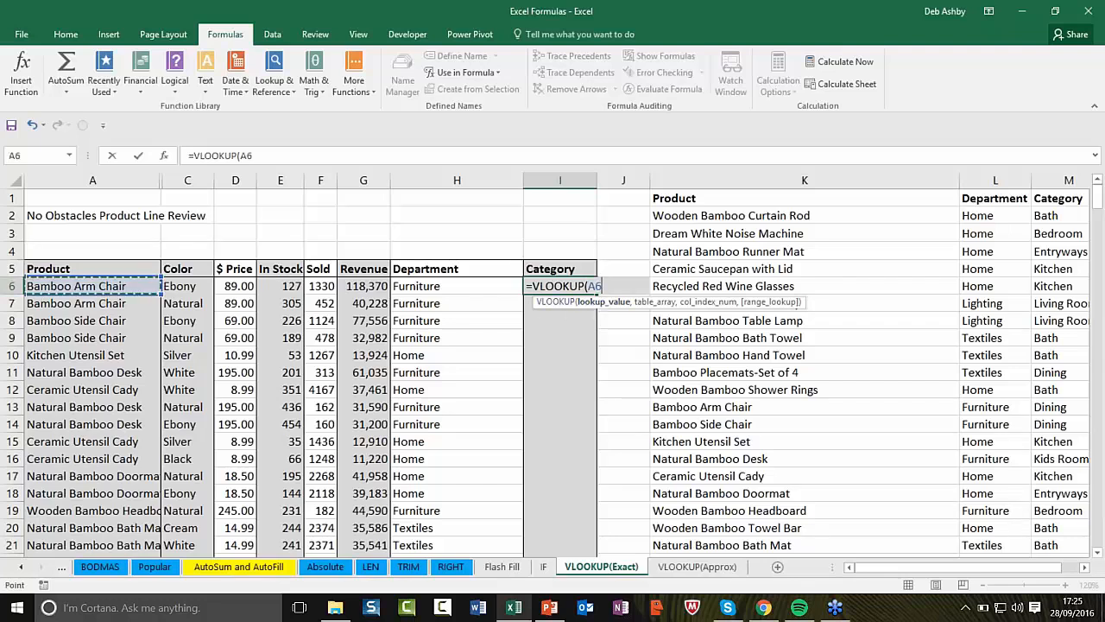
text(,)
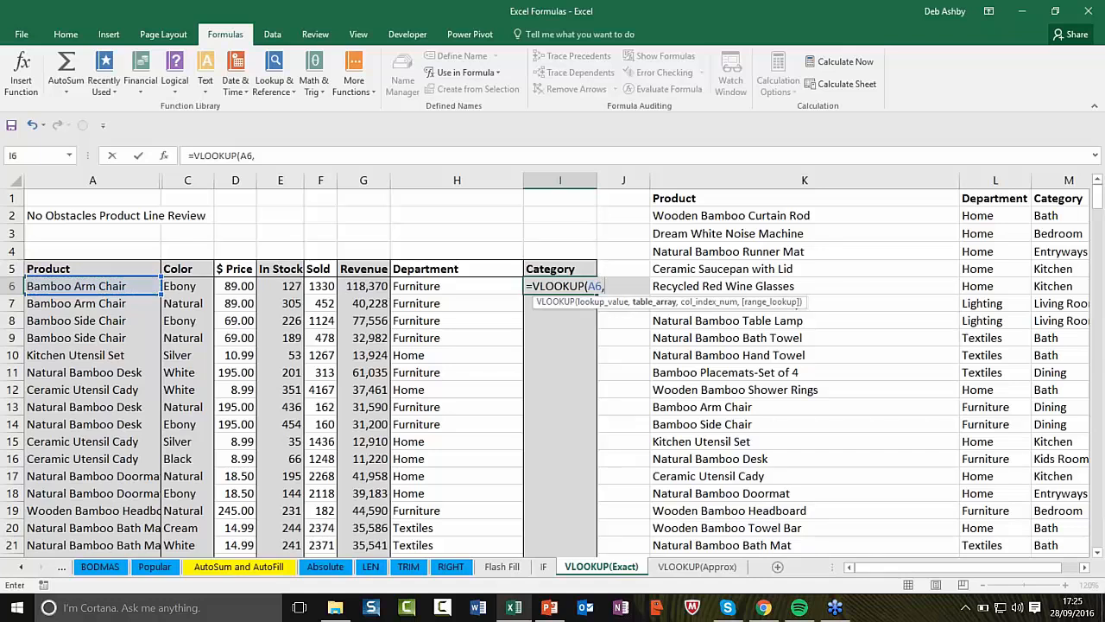
text(Dep)
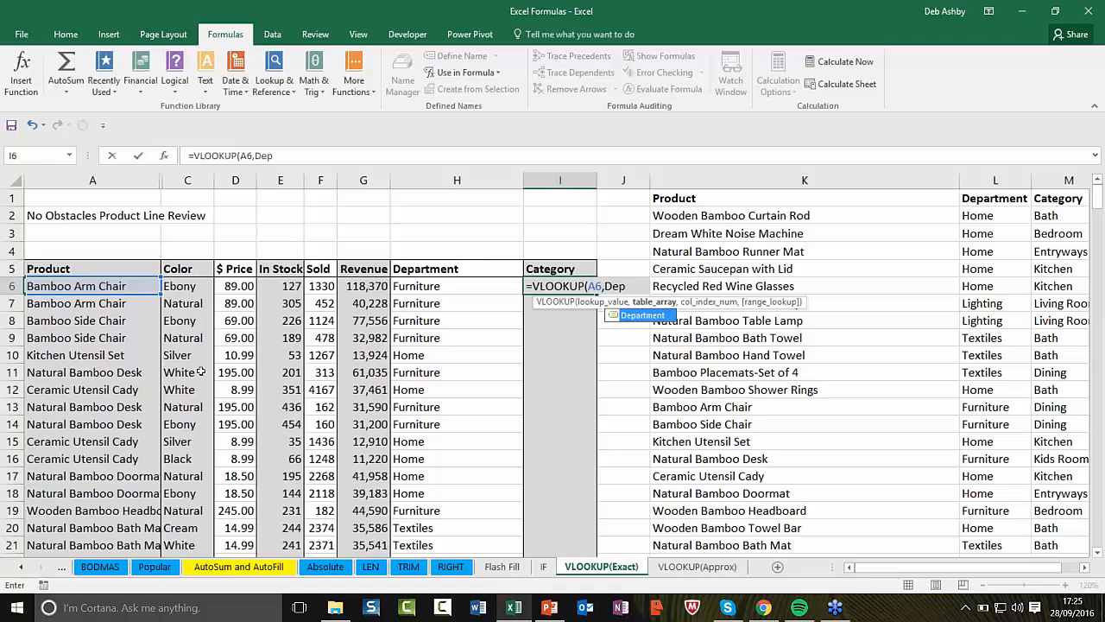
double_click(648, 318)
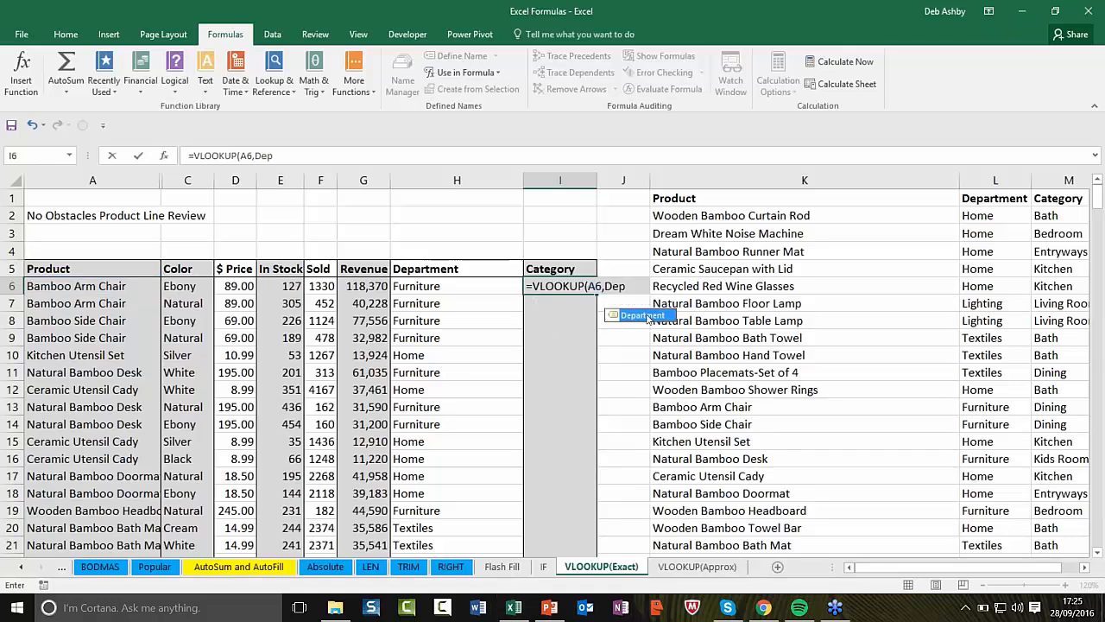
double_click(646, 315)
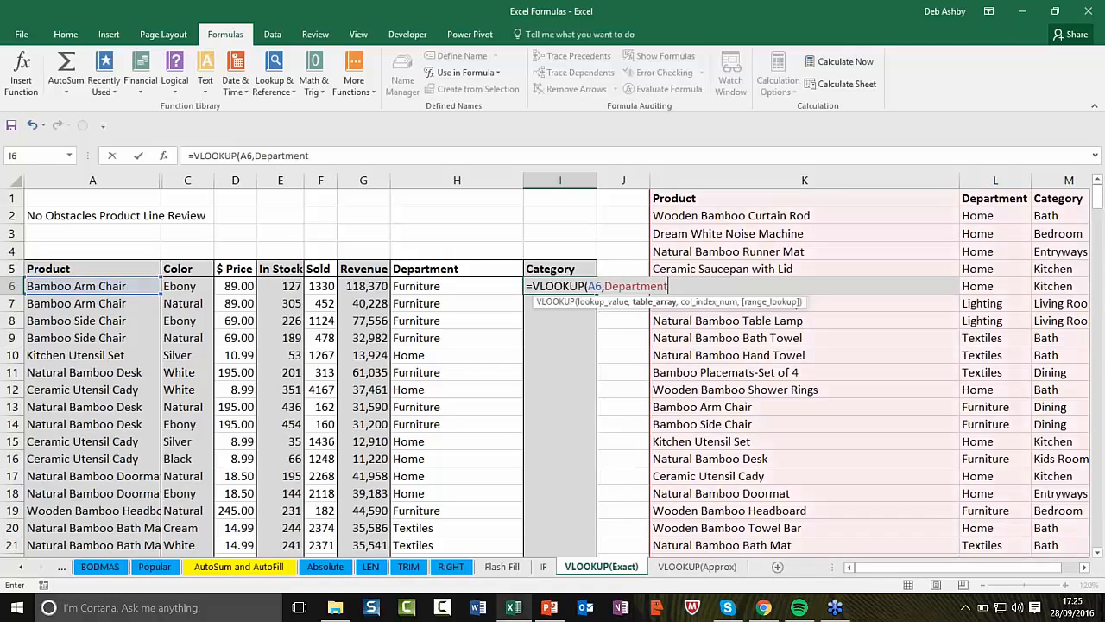
key(Return)
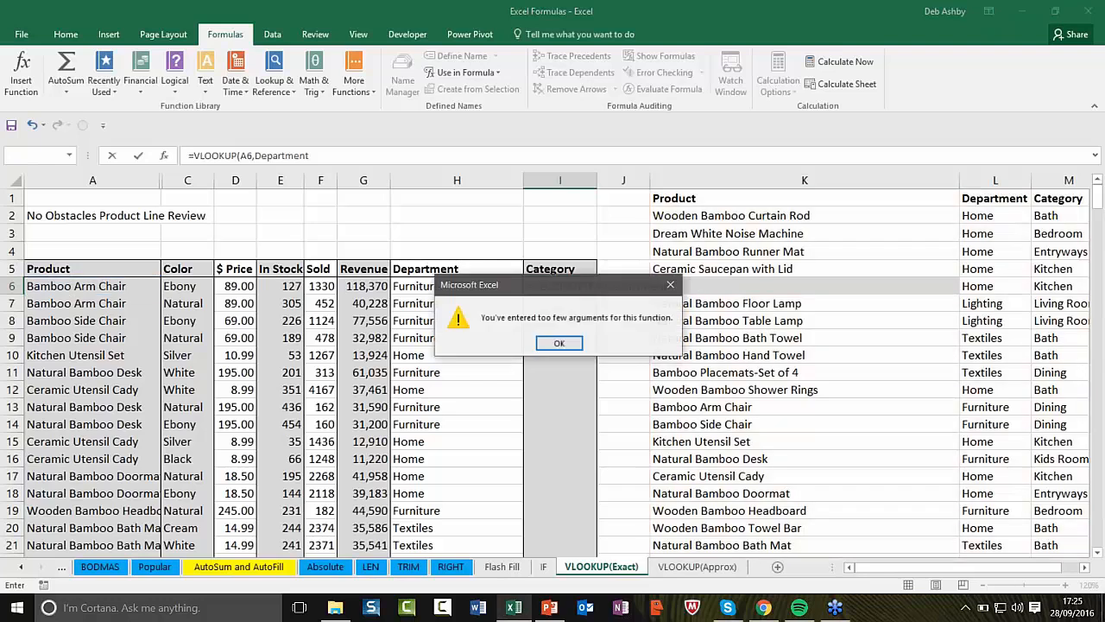
click(572, 349)
text(,)
key(BackSpace)
key(BackSpace)
key(BackSpace)
key(BackSpace)
key(BackSpace)
key(BackSpace)
key(BackSpace)
key(BackSpace)
key(BackSpace)
key(BackSpace)
key(BackSpace)
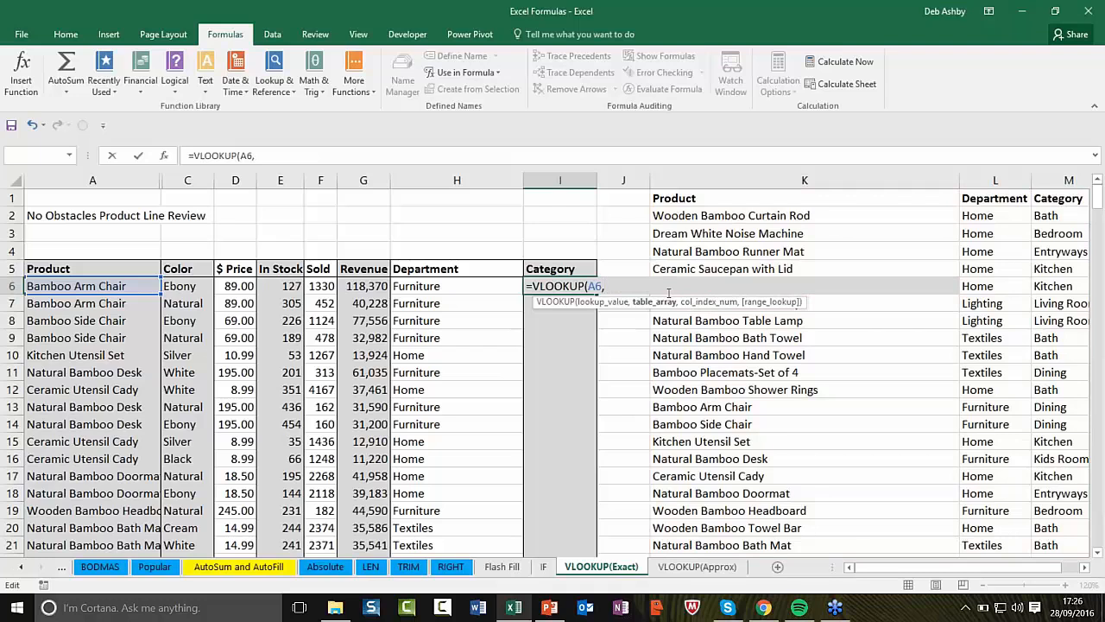
- Finish the VLOOKUP in I6 with the Department range as table array, column index 3 and false for an exact match
text(Depart,em)
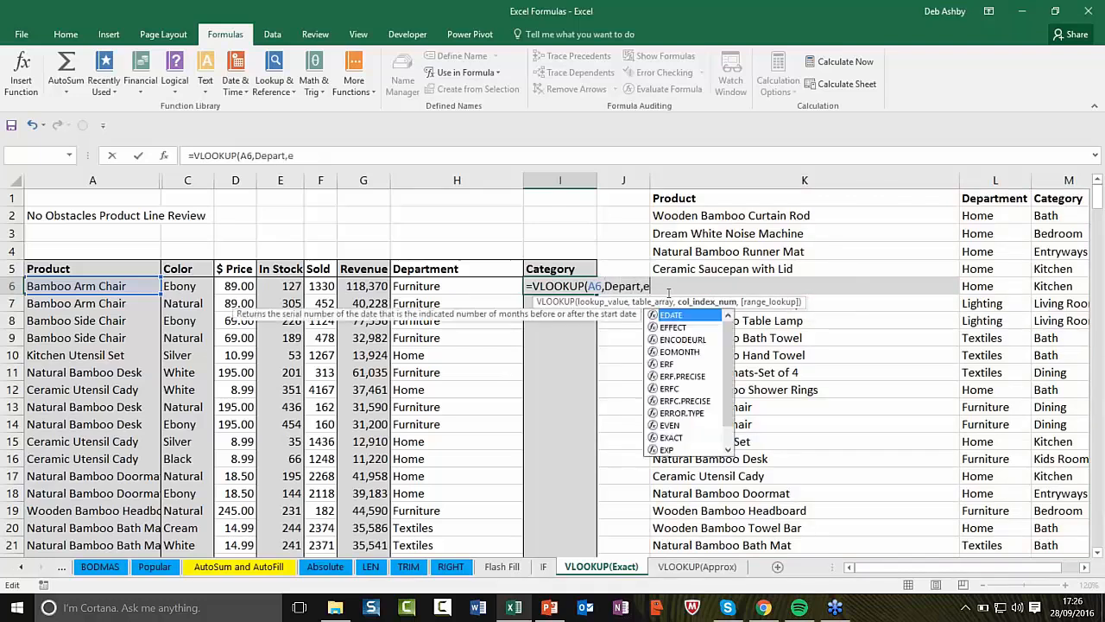
key(Num_Lock)
key(BackSpace)
key(BackSpace)
key(BackSpace)
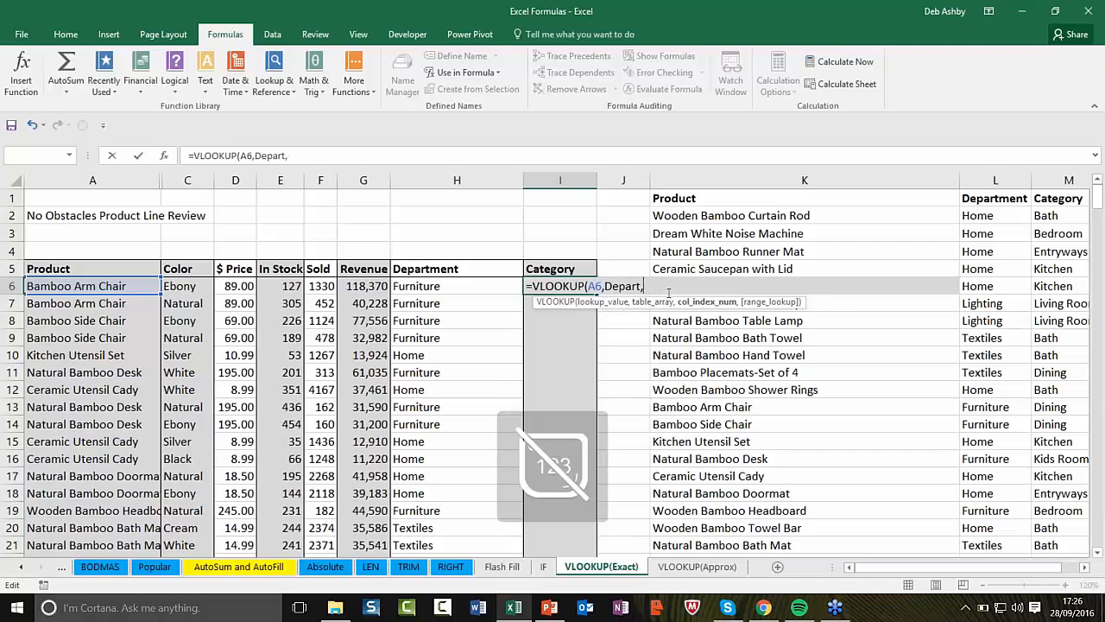
text(ment)
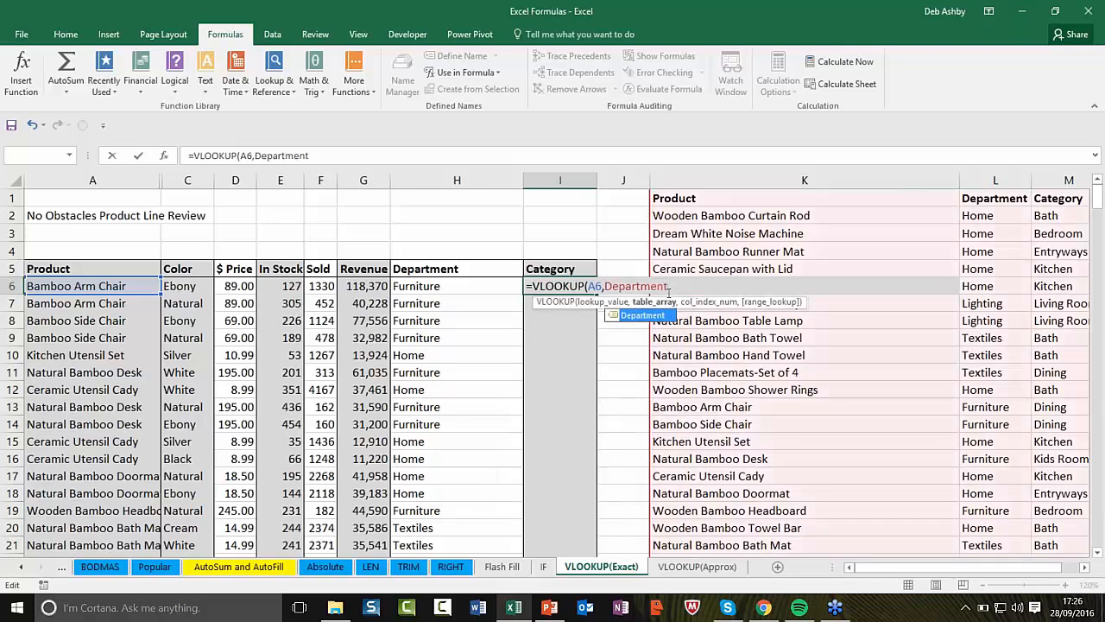
text(,)
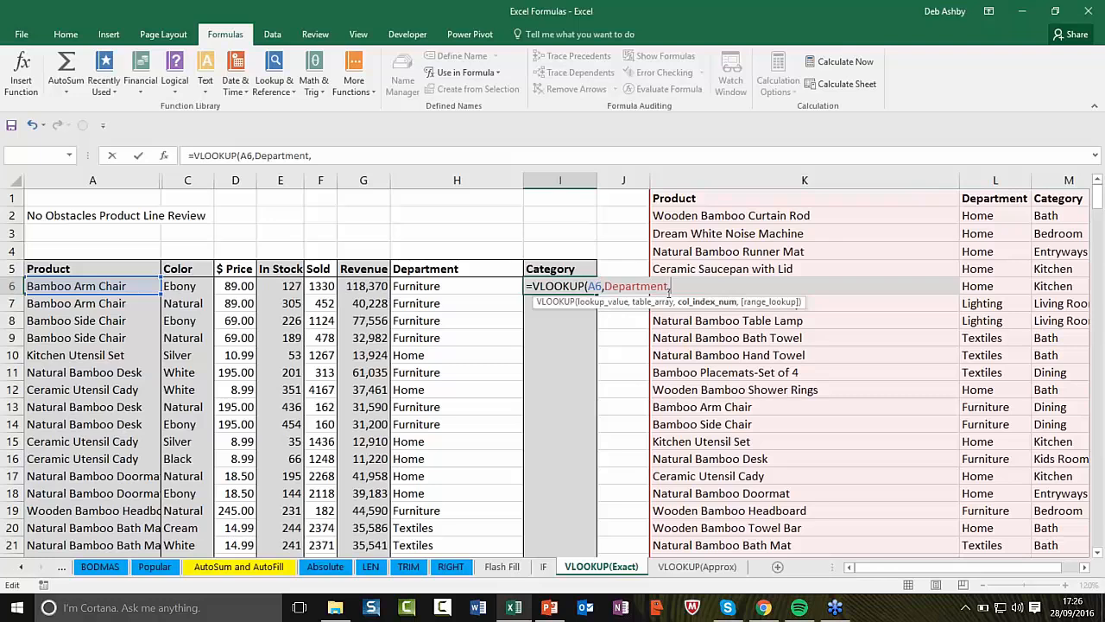
text(3,false)
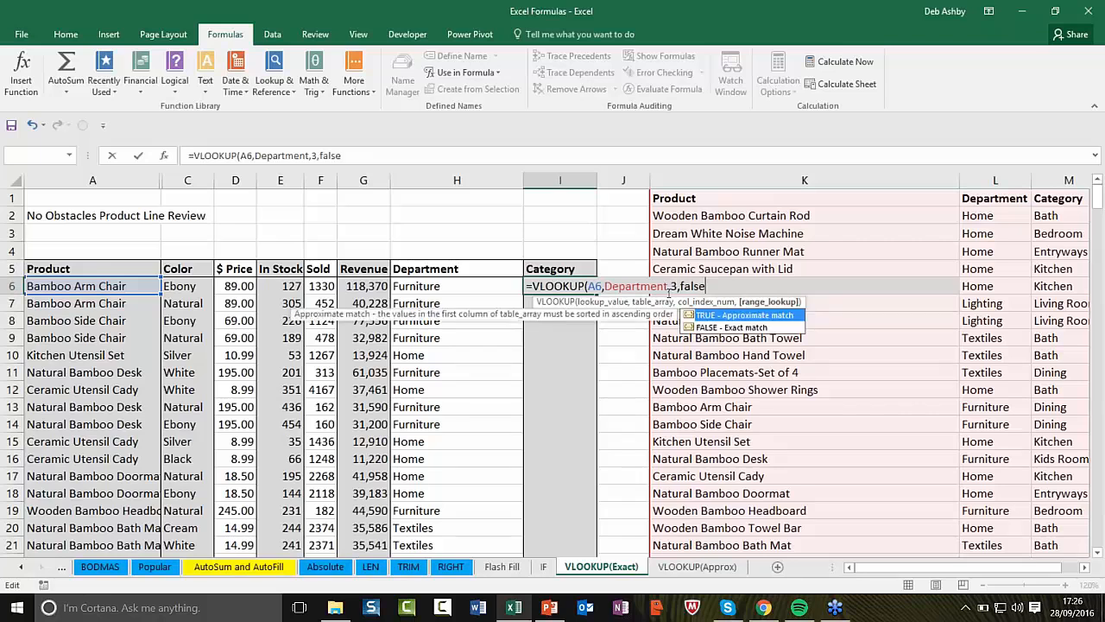
text())
key(Return)
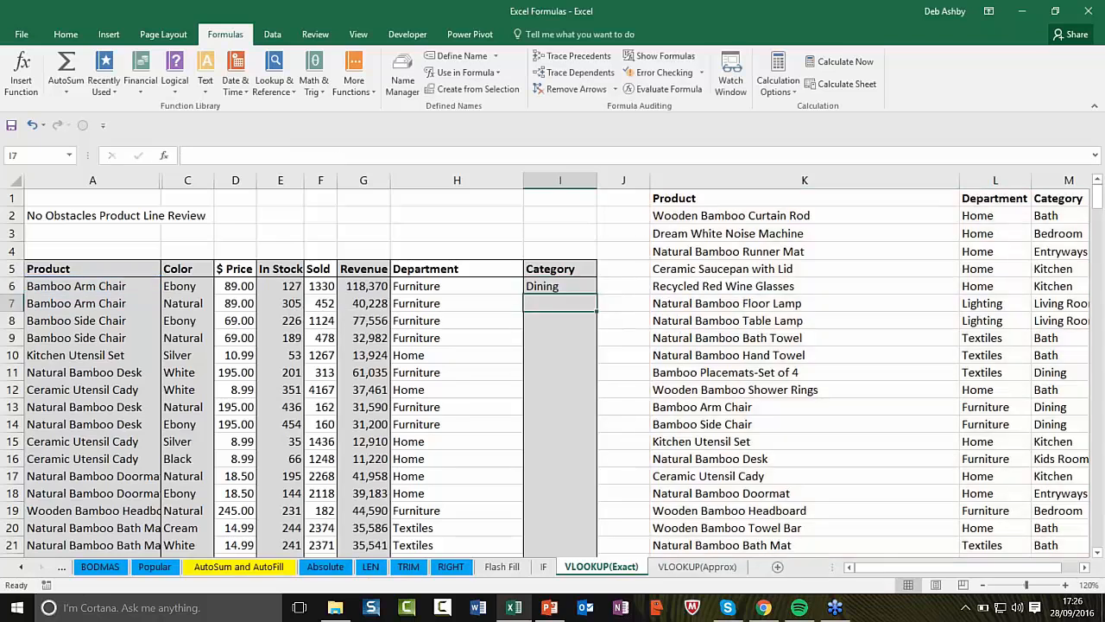
- Fill the VLOOKUP formula from I6 down the whole Category column
click(573, 285)
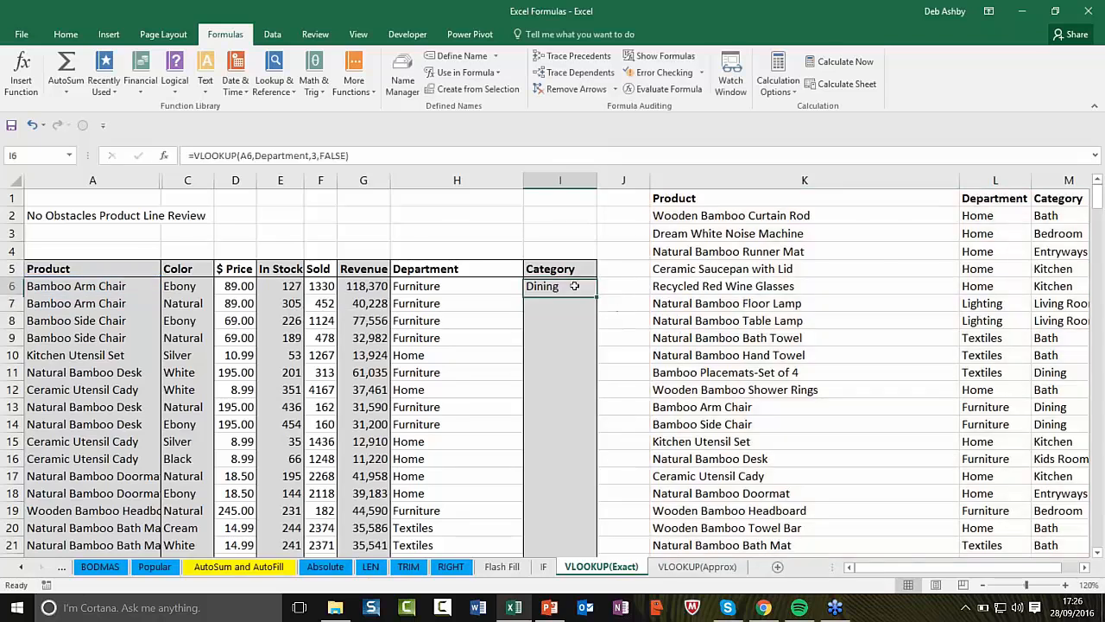
double_click(601, 297)
click(752, 354)
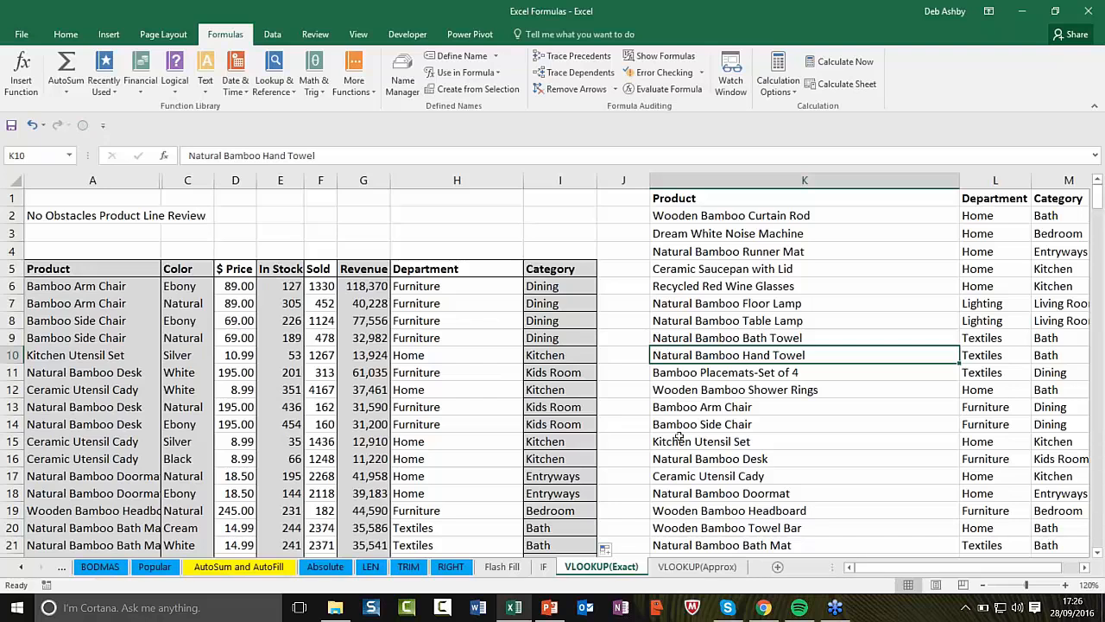
- Open the VLOOKUP(Approx) sheet and examine the Adj. Total formulas in column F and the Reduction column they depend on
click(688, 567)
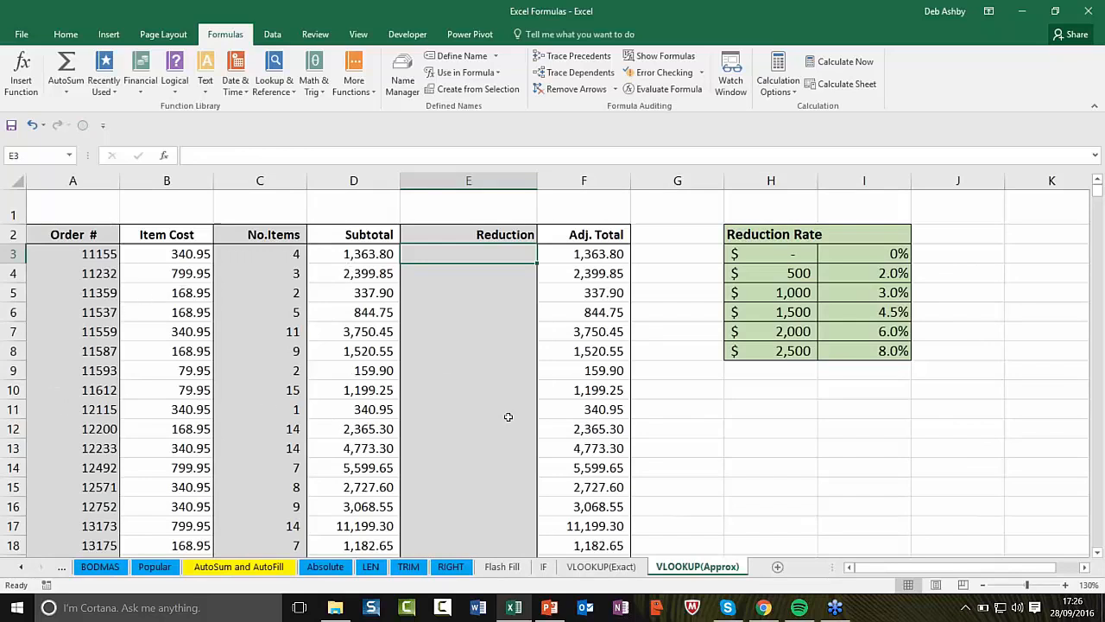
mouse_move(485, 256)
mouse_down()
mouse_move(479, 393)
mouse_move(494, 256)
mouse_up()
click(601, 257)
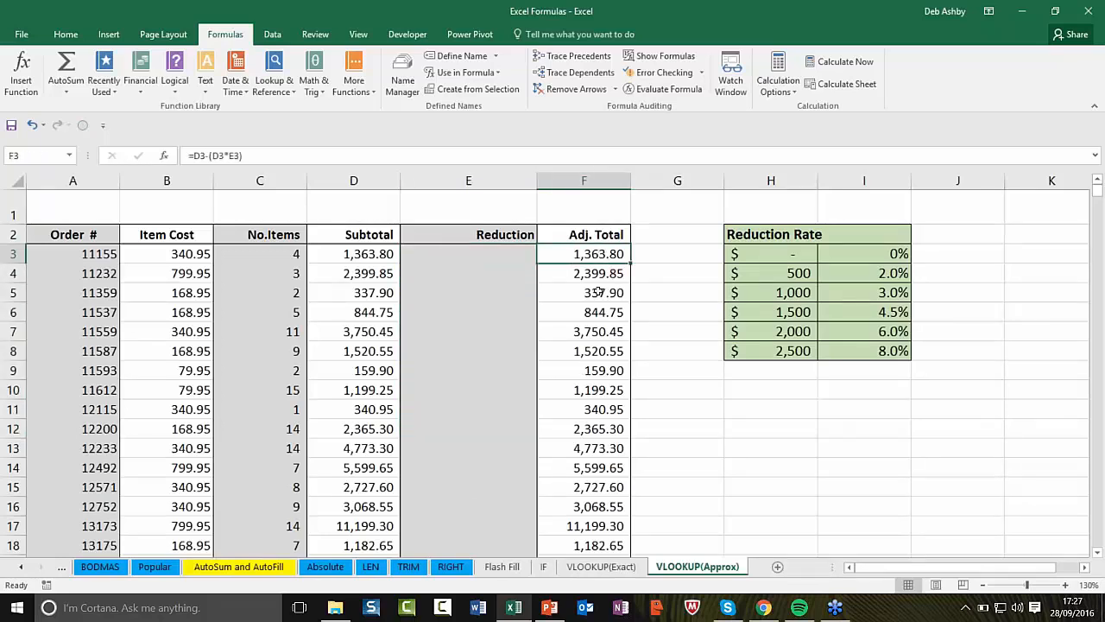
key(Down)
key(Down)
key(Down)
key(Down)
key(Down)
key(Down)
key(Down)
key(Down)
key(Down)
key(Down)
click(605, 299)
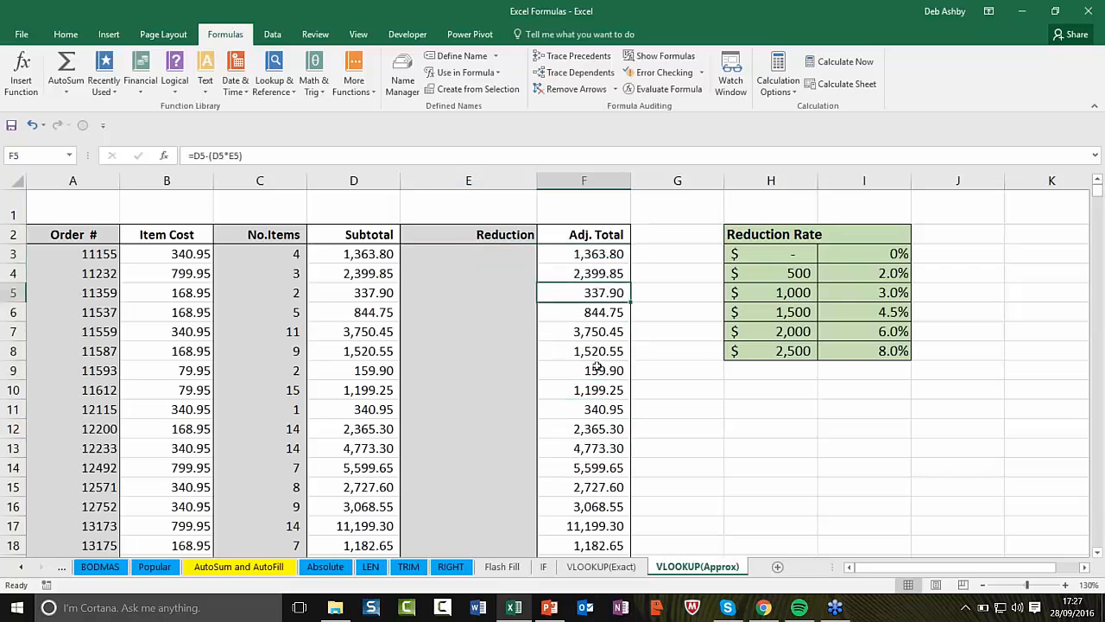
click(600, 446)
click(501, 258)
click(499, 354)
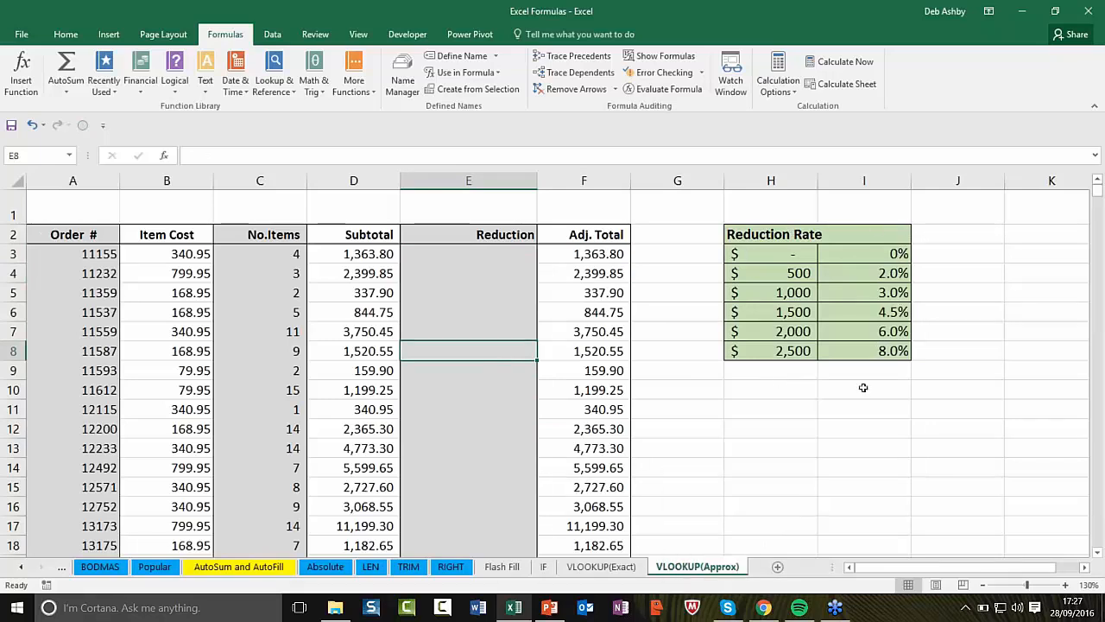
click(377, 254)
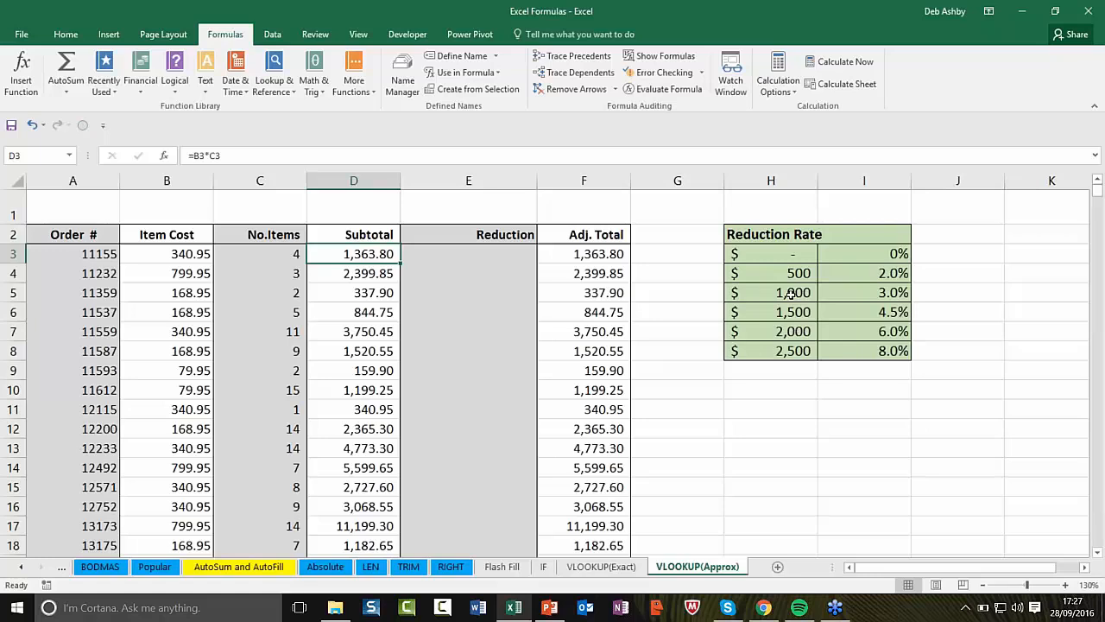
click(468, 257)
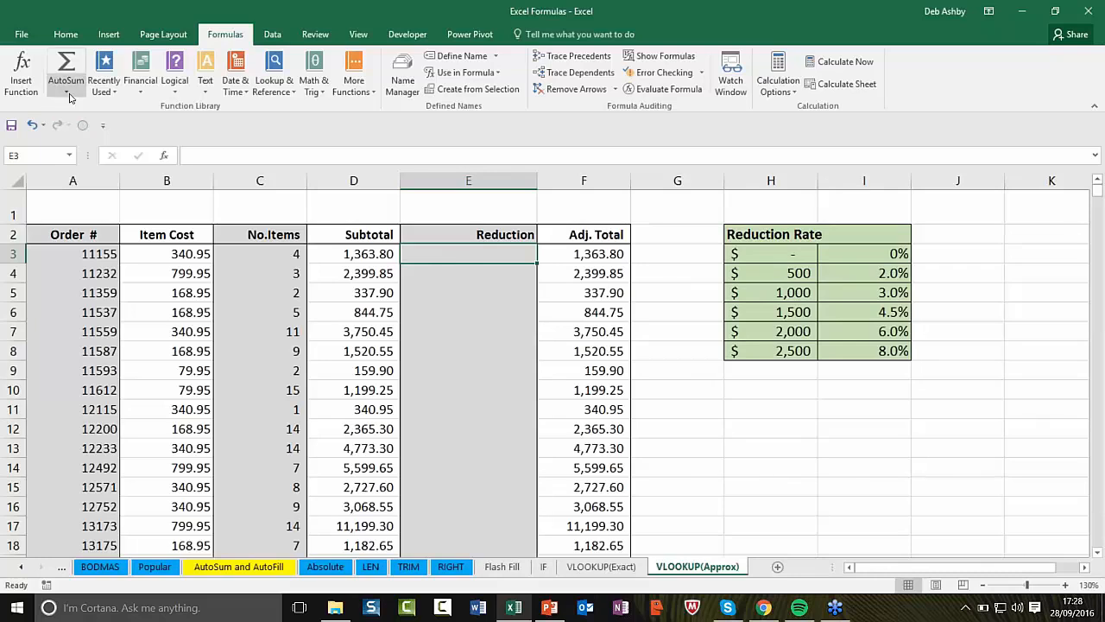
click(180, 92)
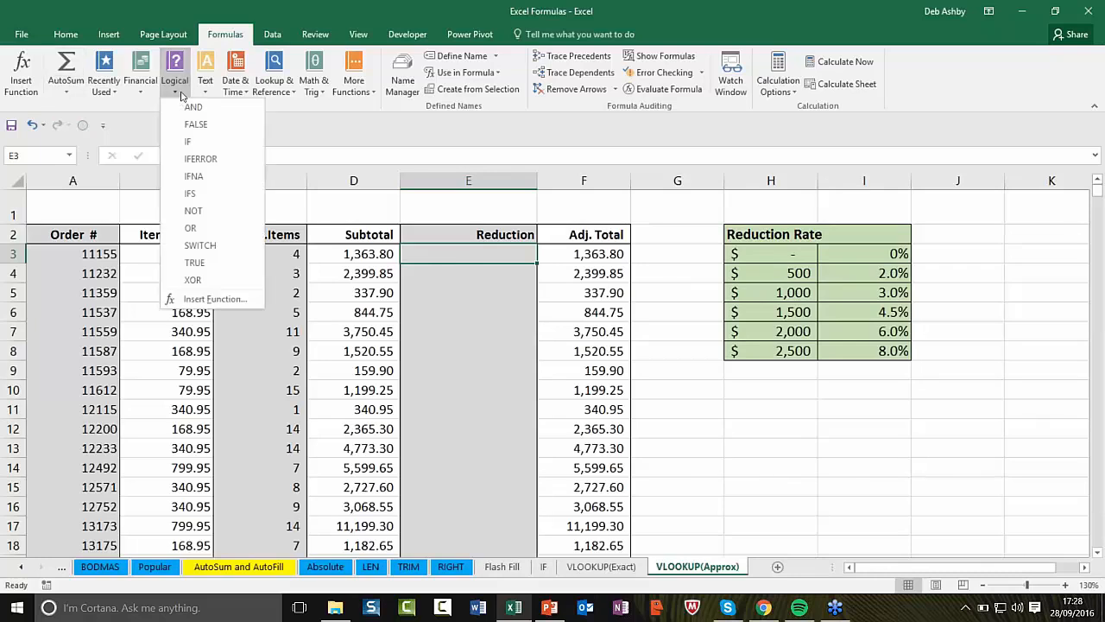
click(275, 90)
click(275, 91)
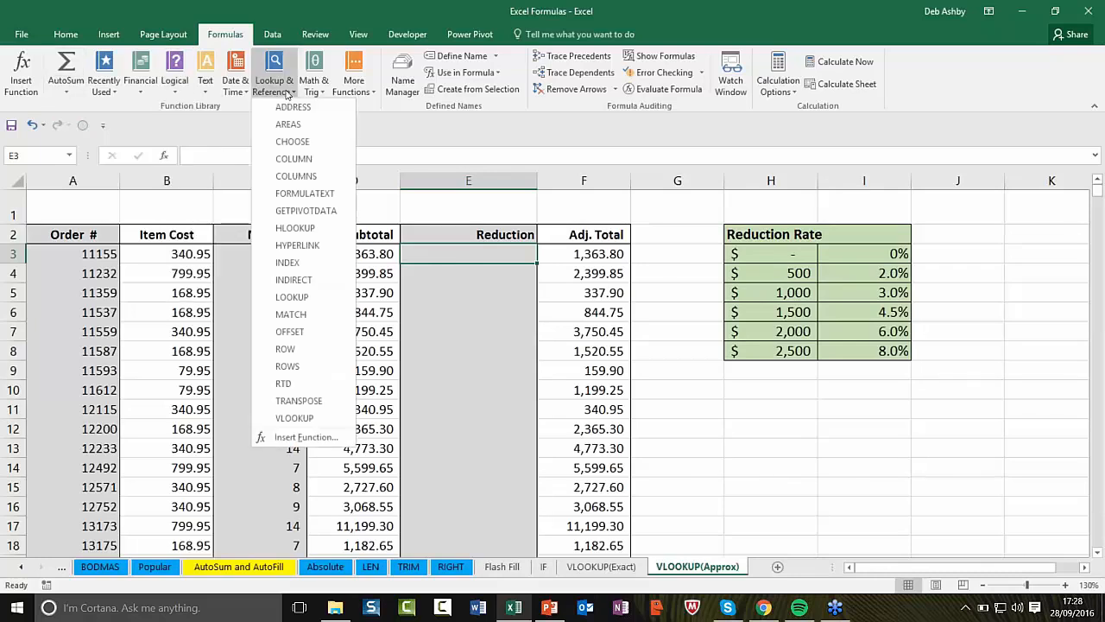
click(326, 418)
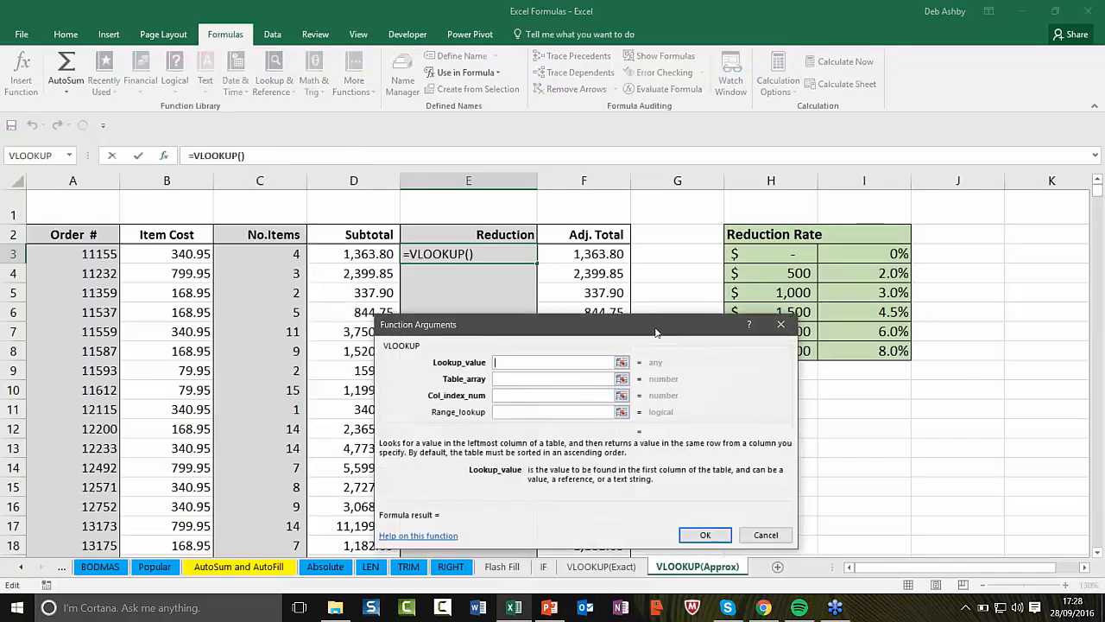
click(781, 324)
- Select the whole order table in columns A to F and name the range Orders
click(366, 311)
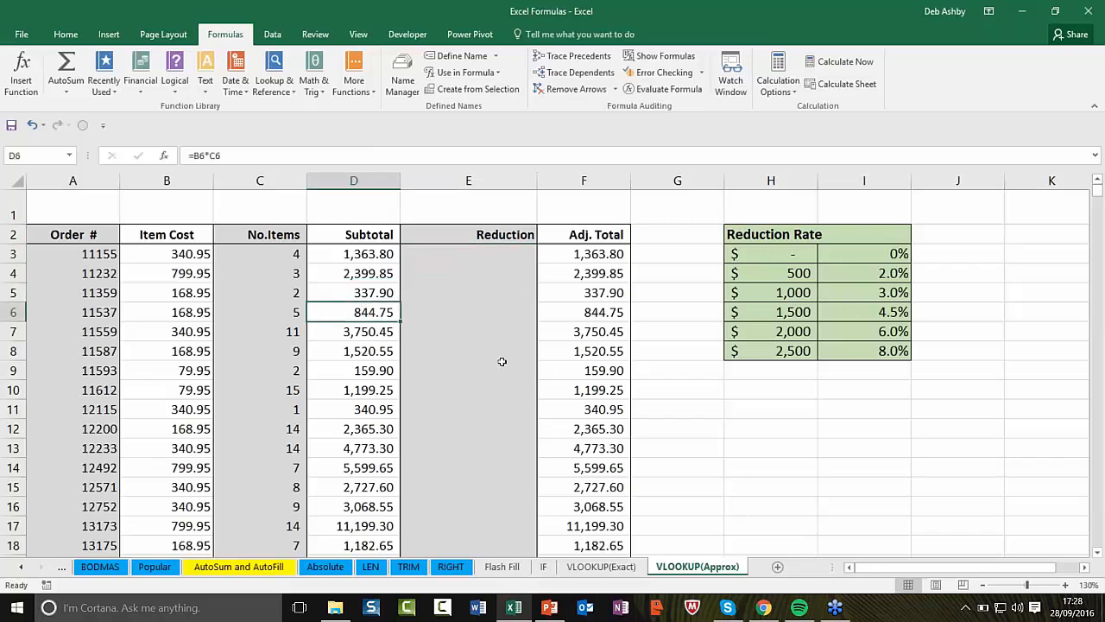
key(ctrl+a)
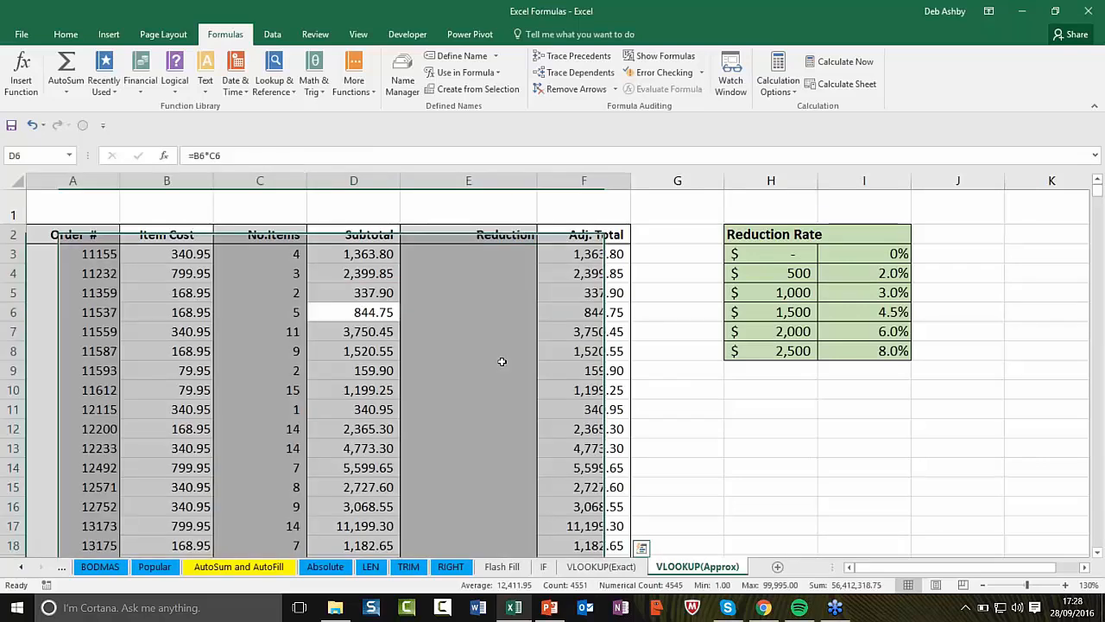
click(33, 156)
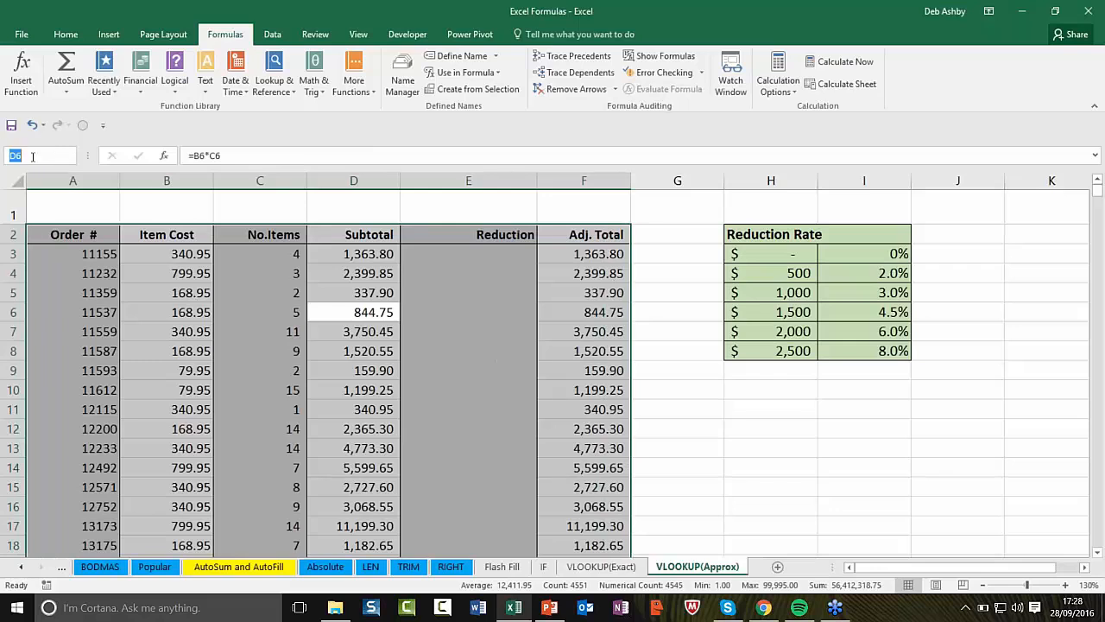
text(Orders)
key(Return)
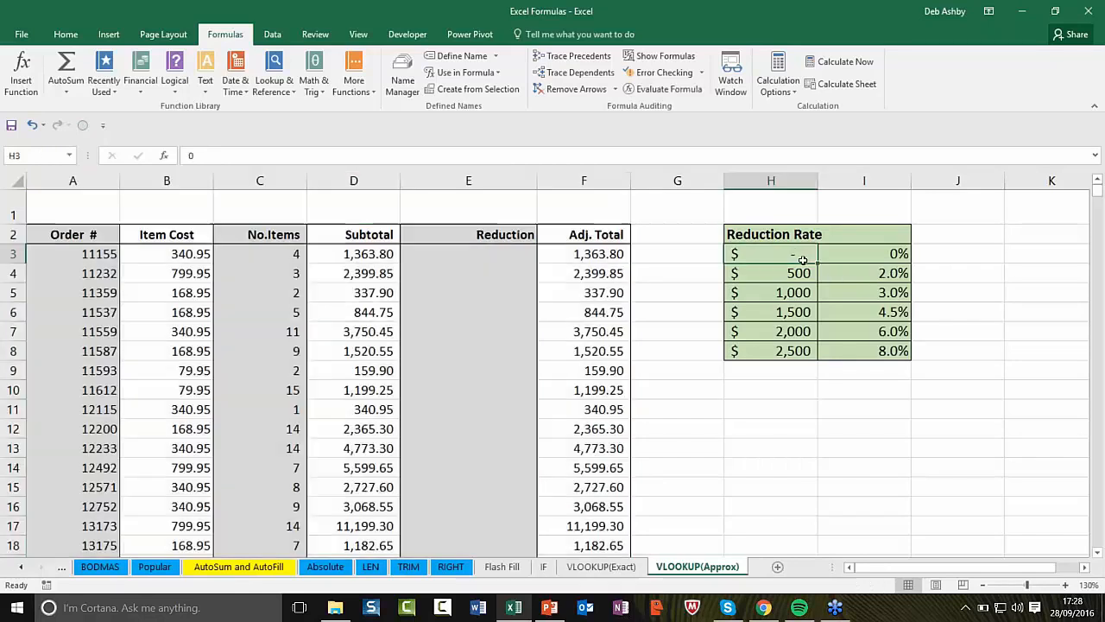
- Select the whole Reduction Rate table in columns H and I and name the range Reduction
click(801, 256)
key(ctrl+a)
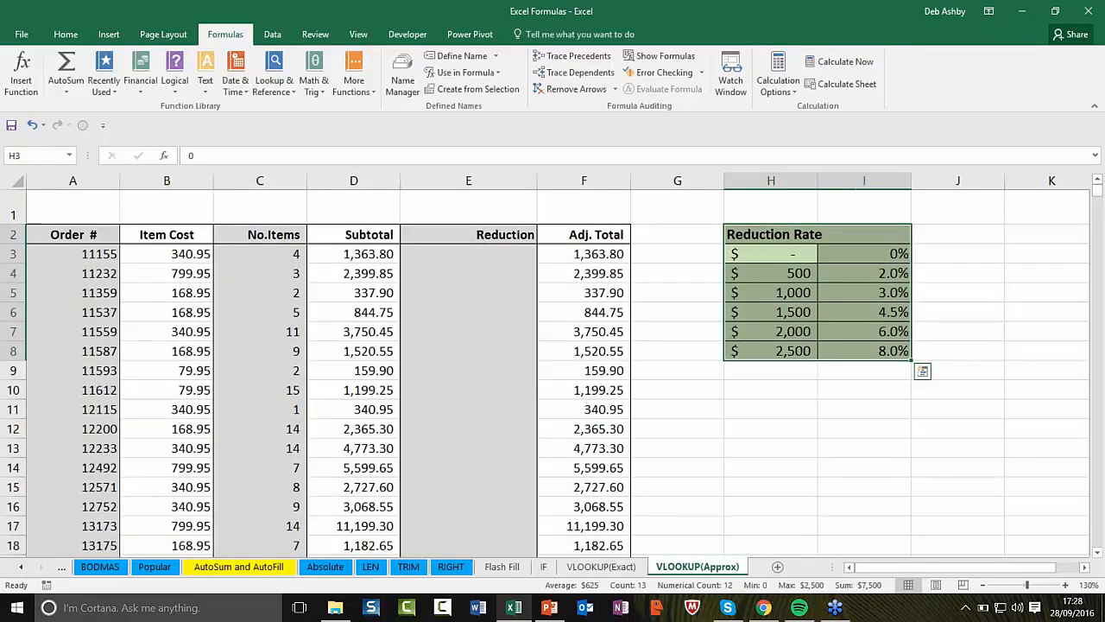
click(38, 152)
text(Reduction)
key(Return)
- Begin a VLOOKUP formula in E3 under Reduction with the subtotal in D3 as the lookup value
click(417, 331)
click(474, 294)
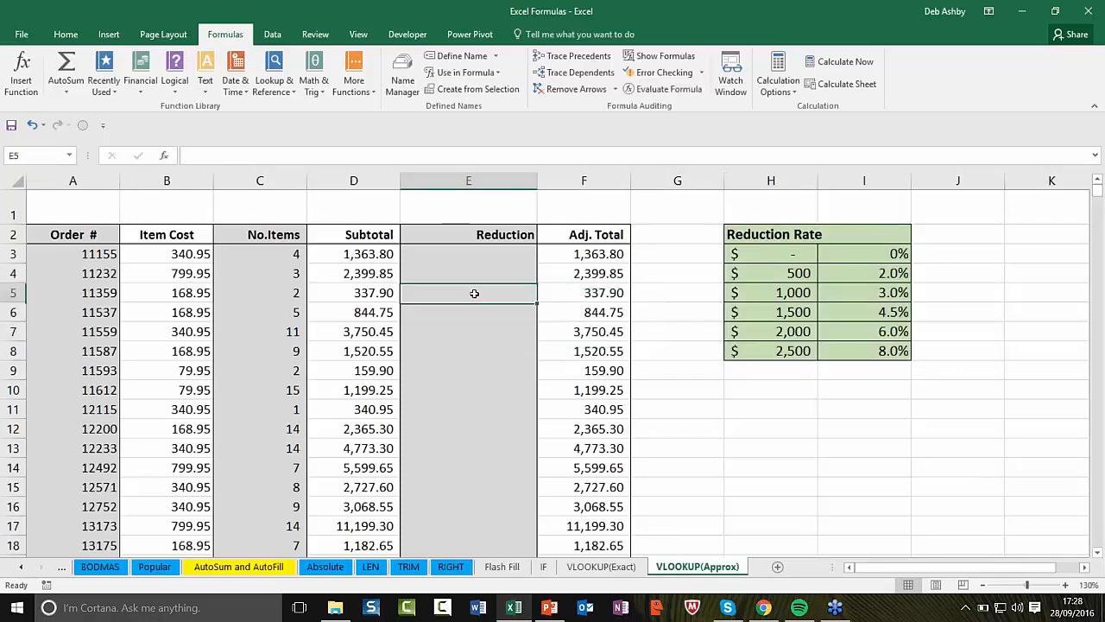
click(504, 254)
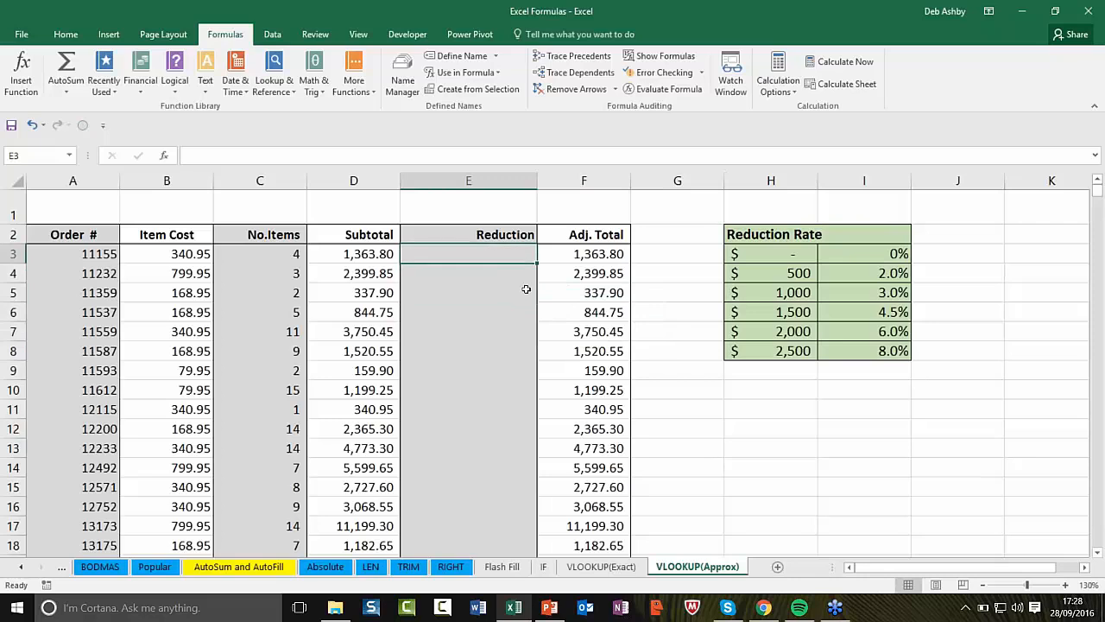
click(276, 82)
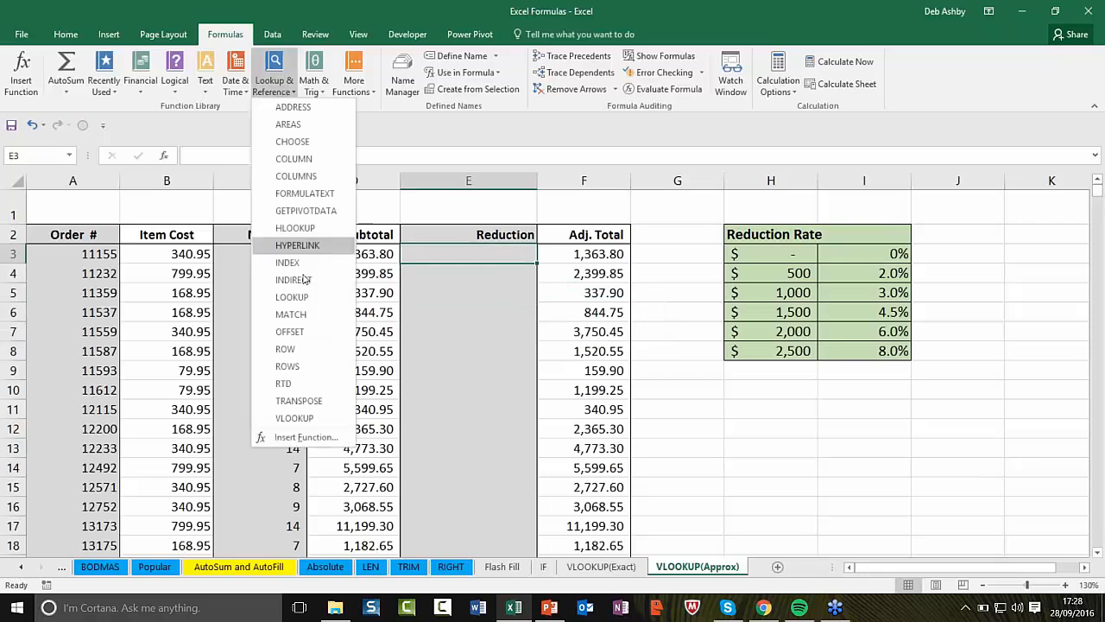
click(295, 421)
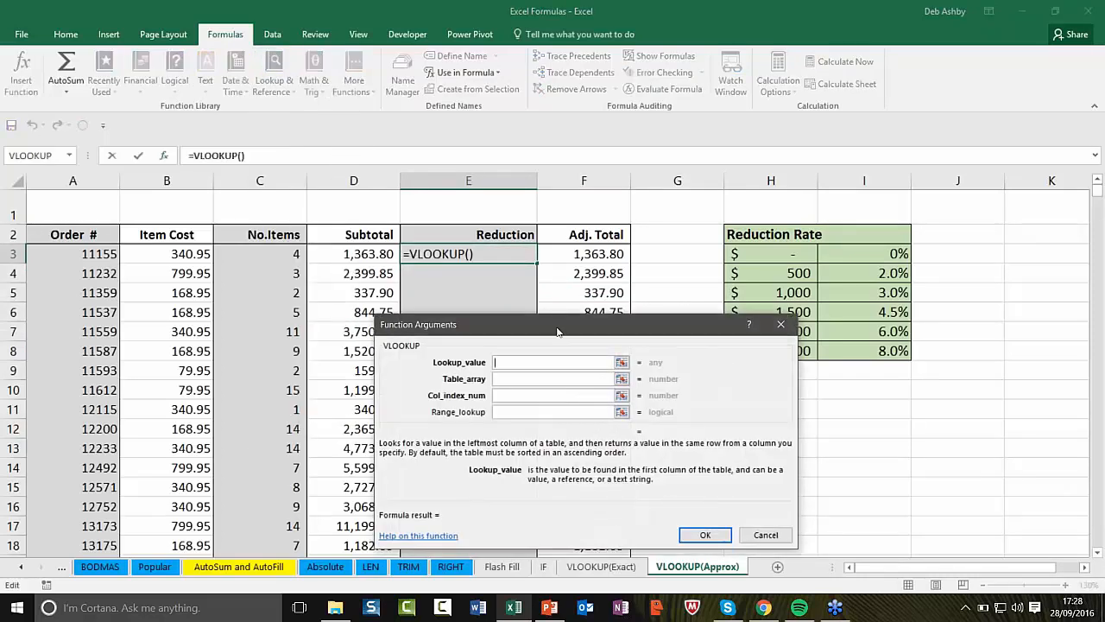
drag(557, 331, 545, 350)
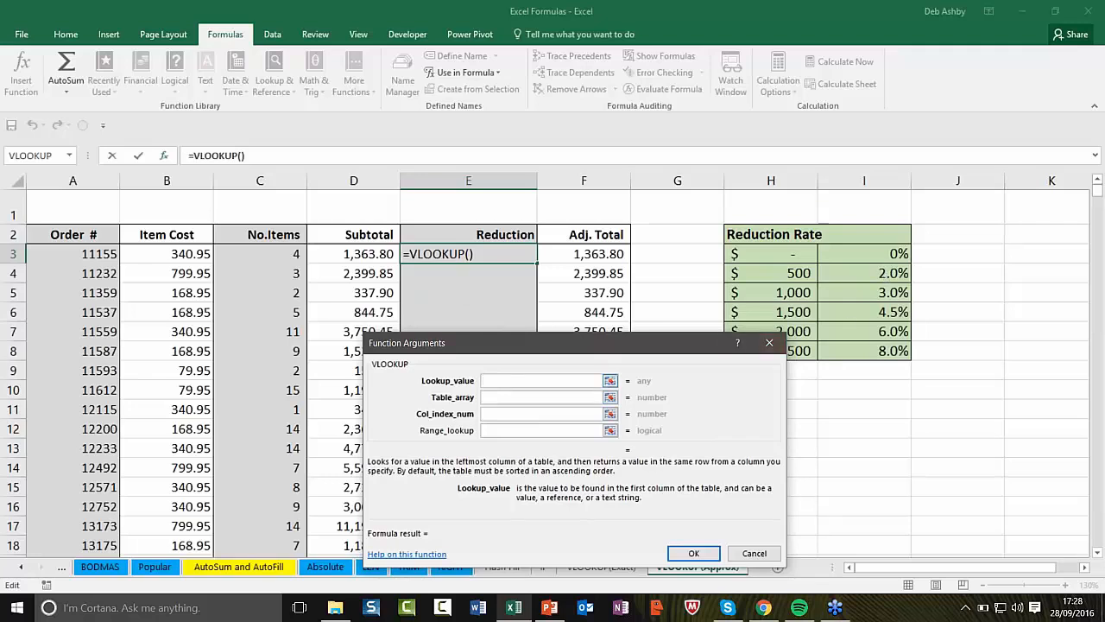
click(362, 253)
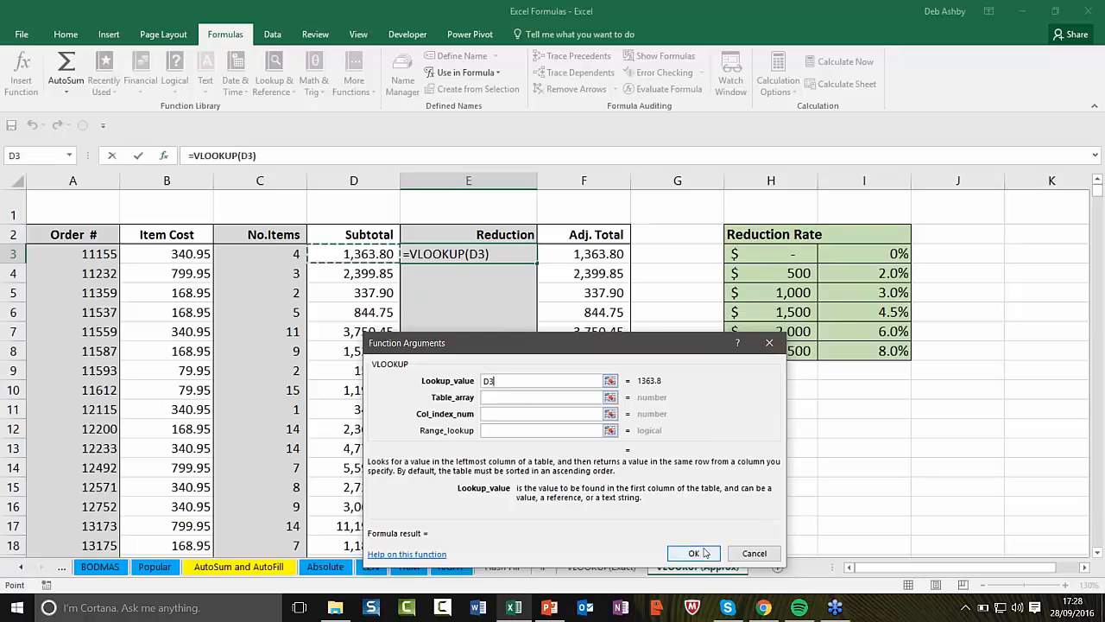
- Finish the VLOOKUP in E3 with the Reduction range as table array, column index 2 and true for an approximate match
click(553, 397)
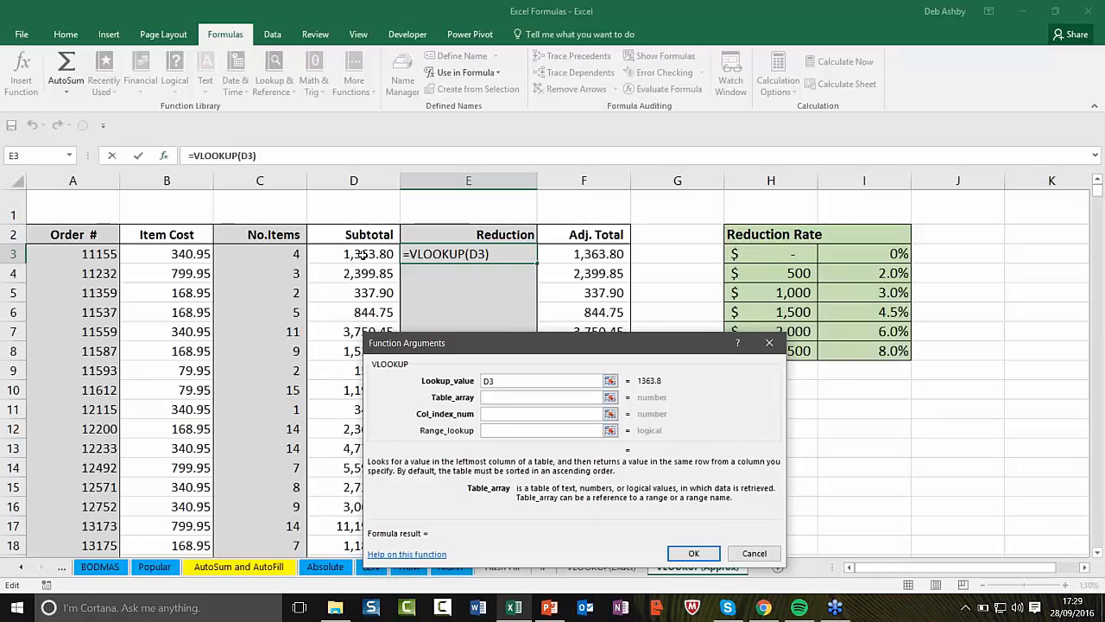
text(Reduction)
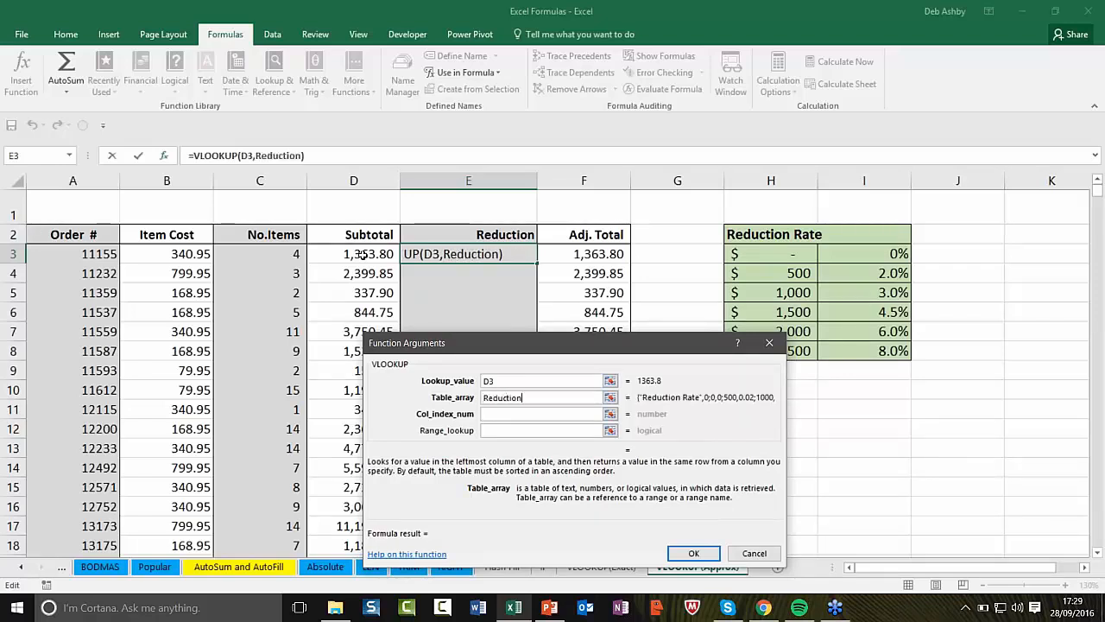
click(496, 413)
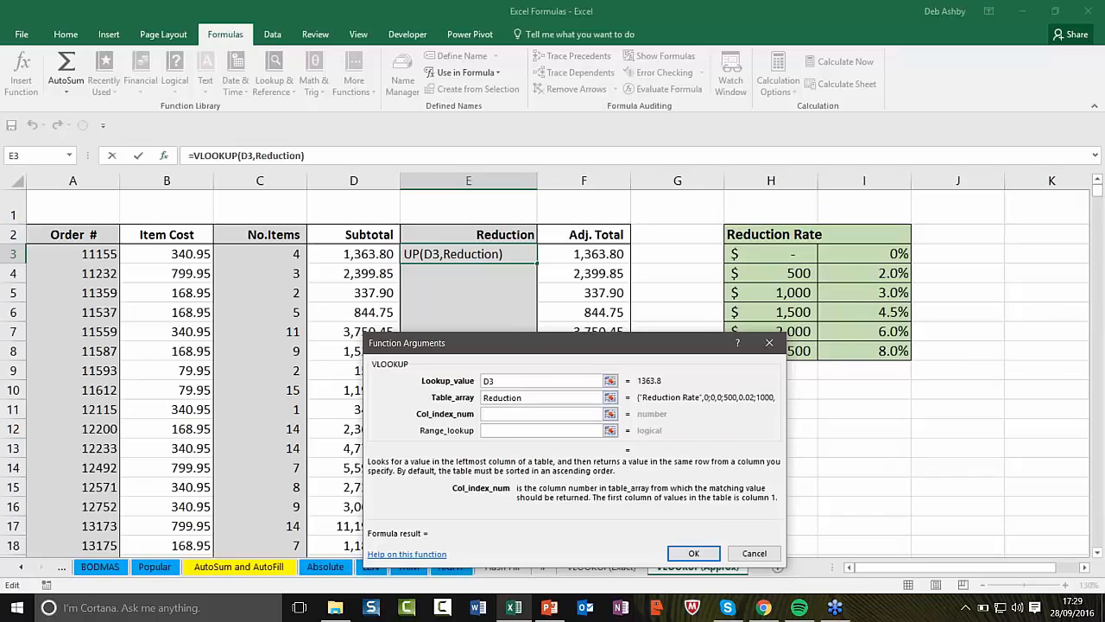
text(2)
key(Tab)
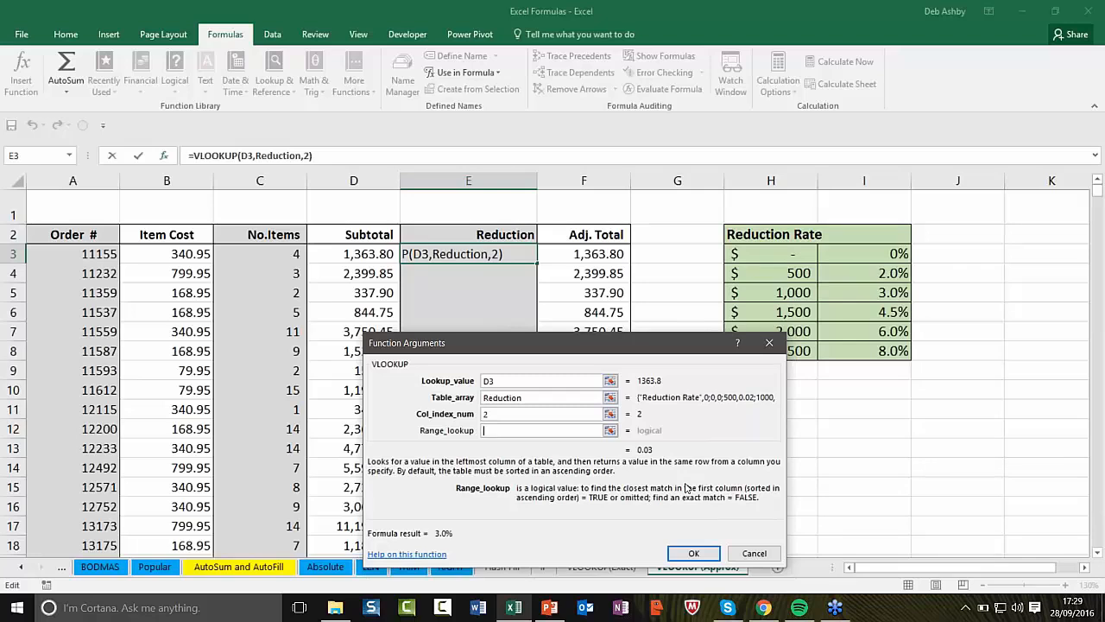
text(true)
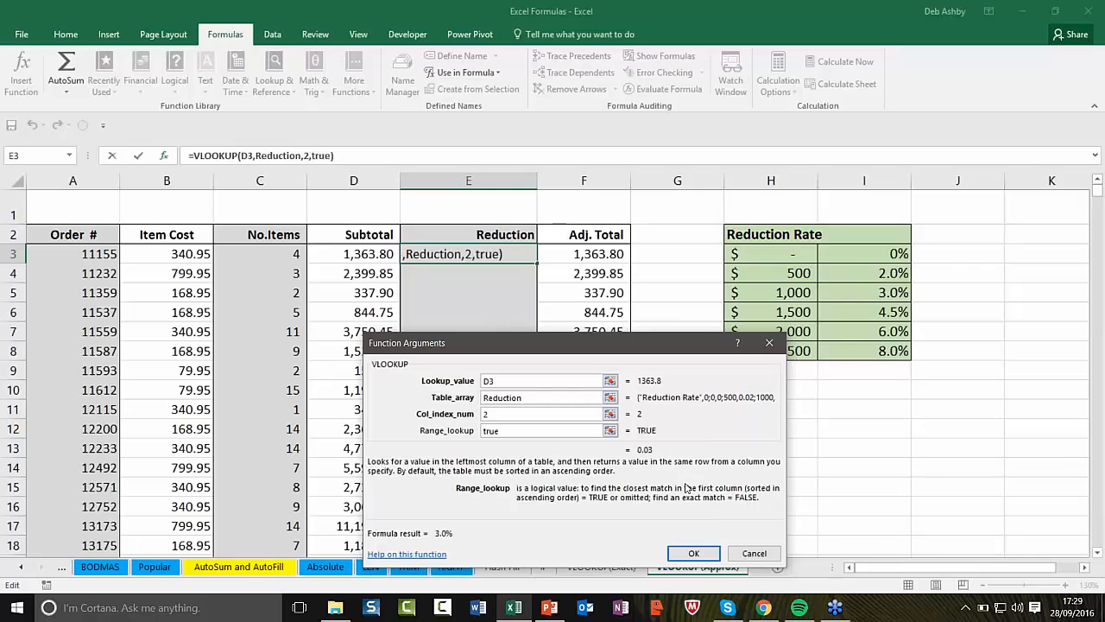
click(694, 553)
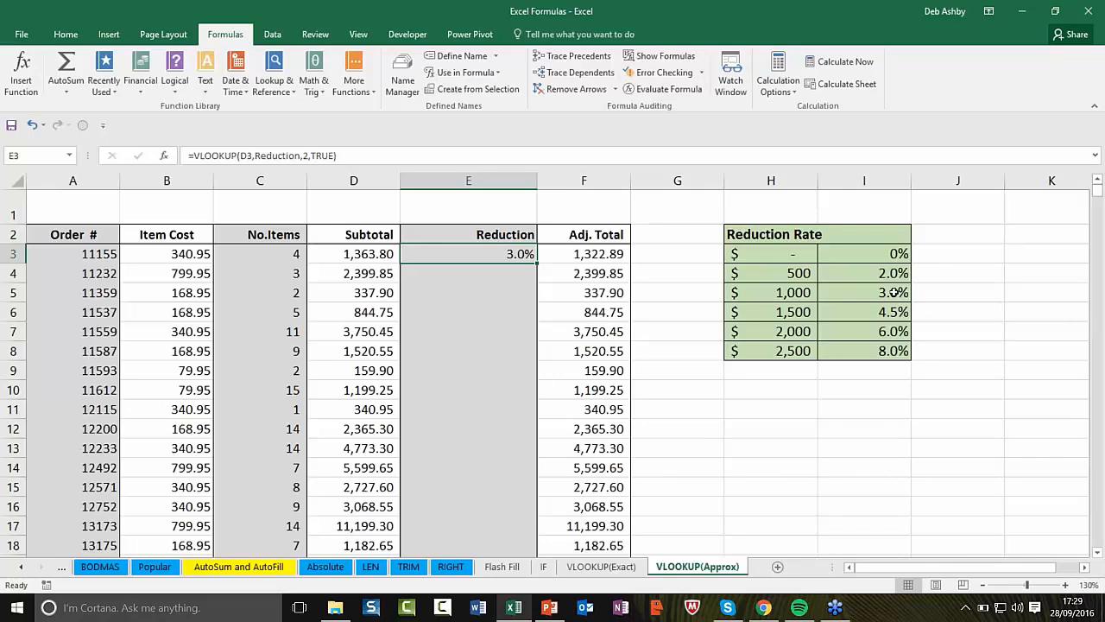
- Write the formula =VLOOKUP(D4,Reduction,2,true) directly in cell E4
click(481, 277)
text(=)
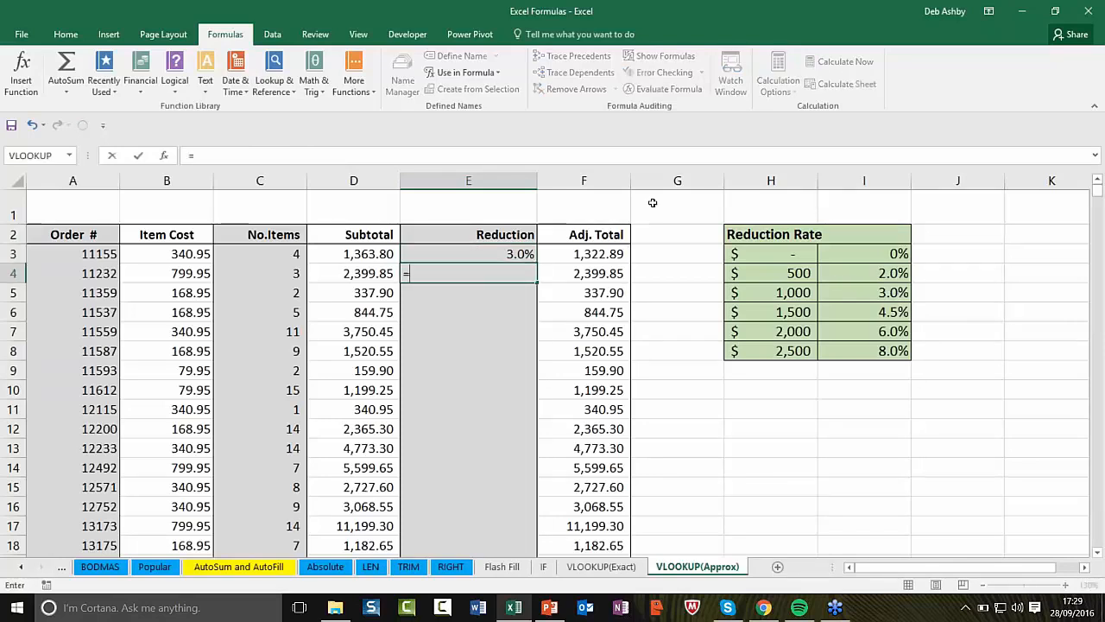
text(VLOOK)
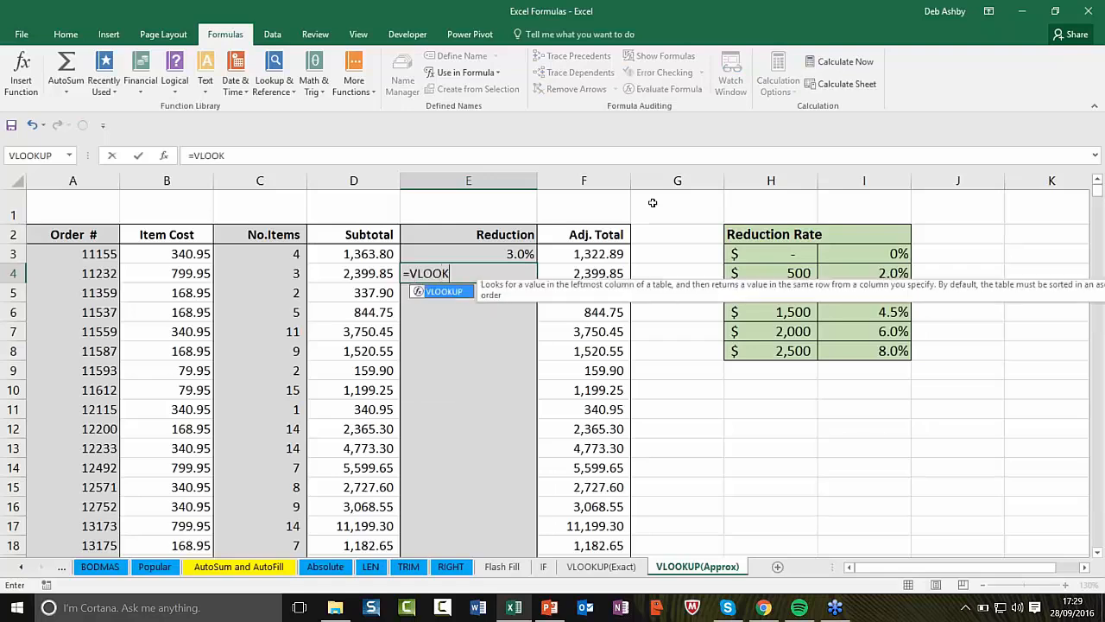
text(UP()
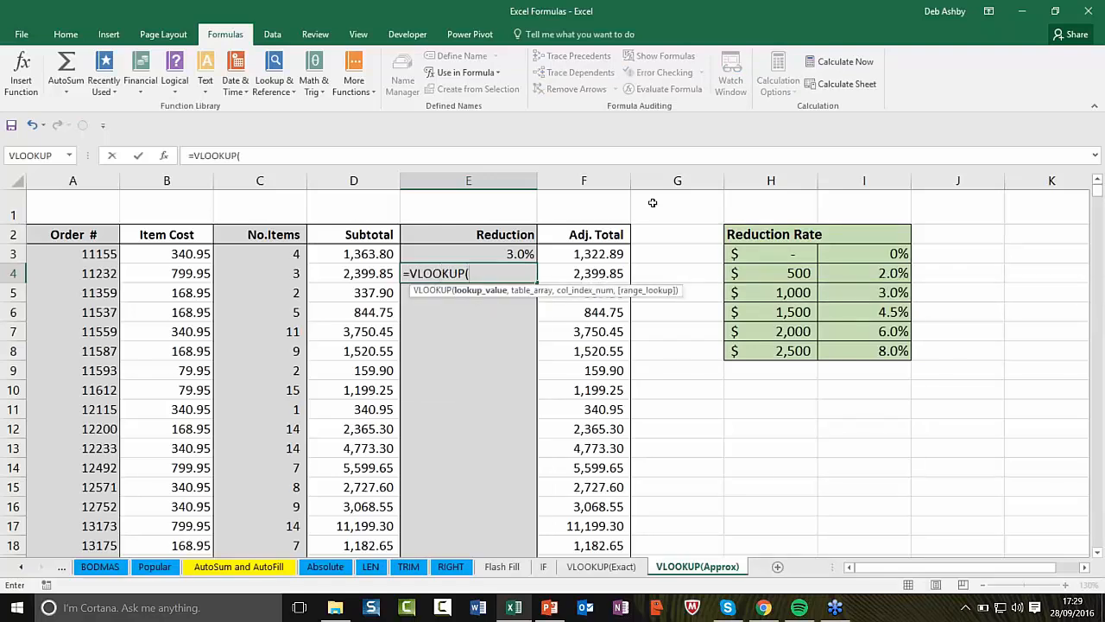
click(355, 273)
text(,)
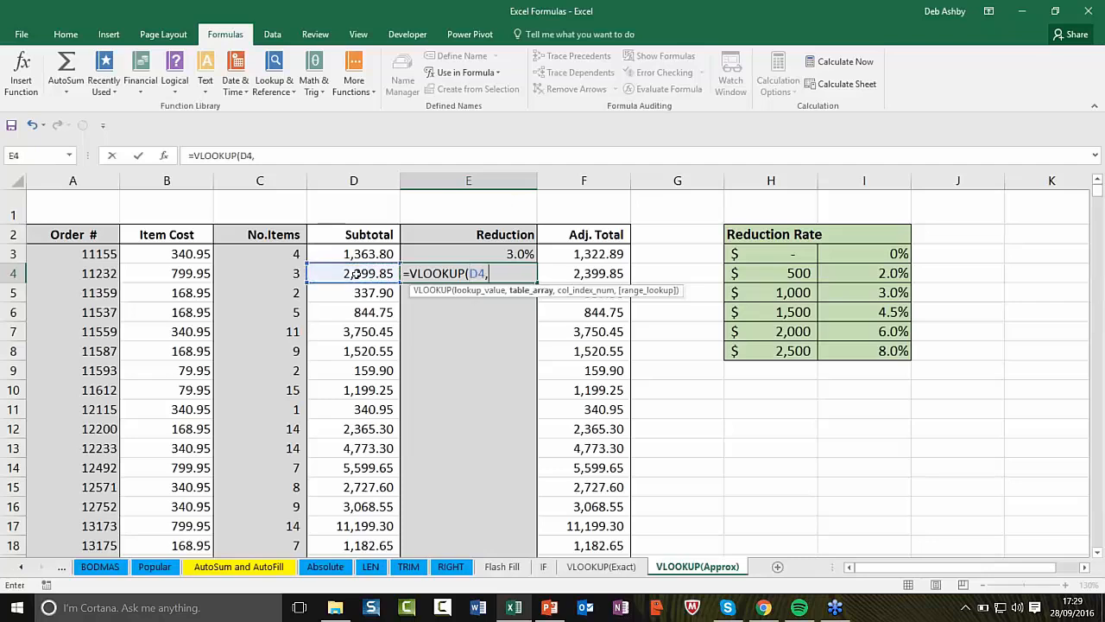
text(Re)
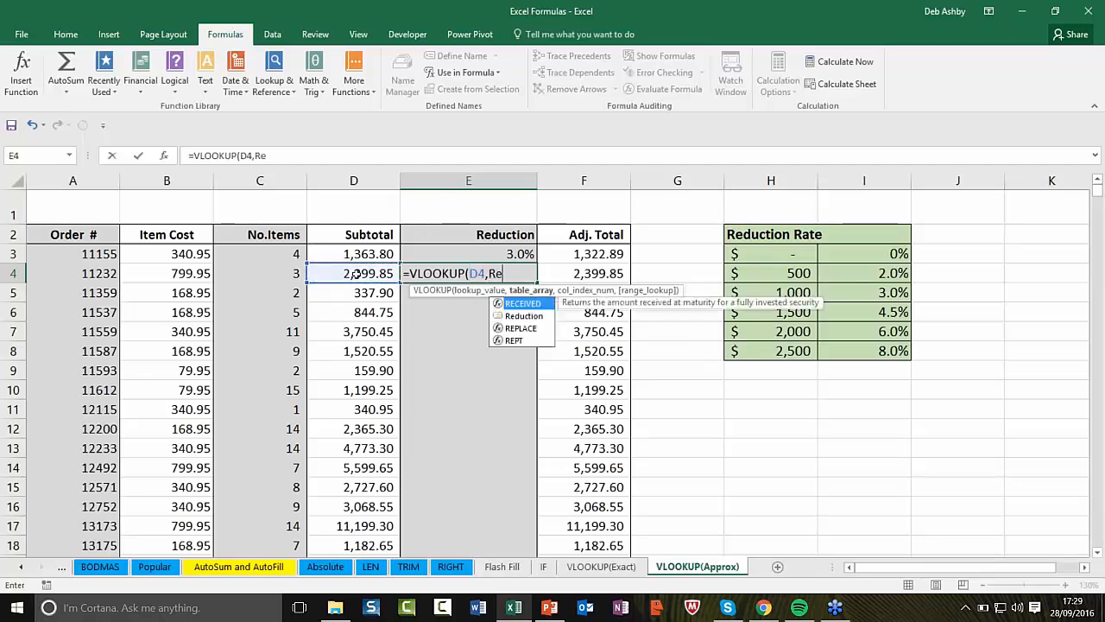
text(duction)
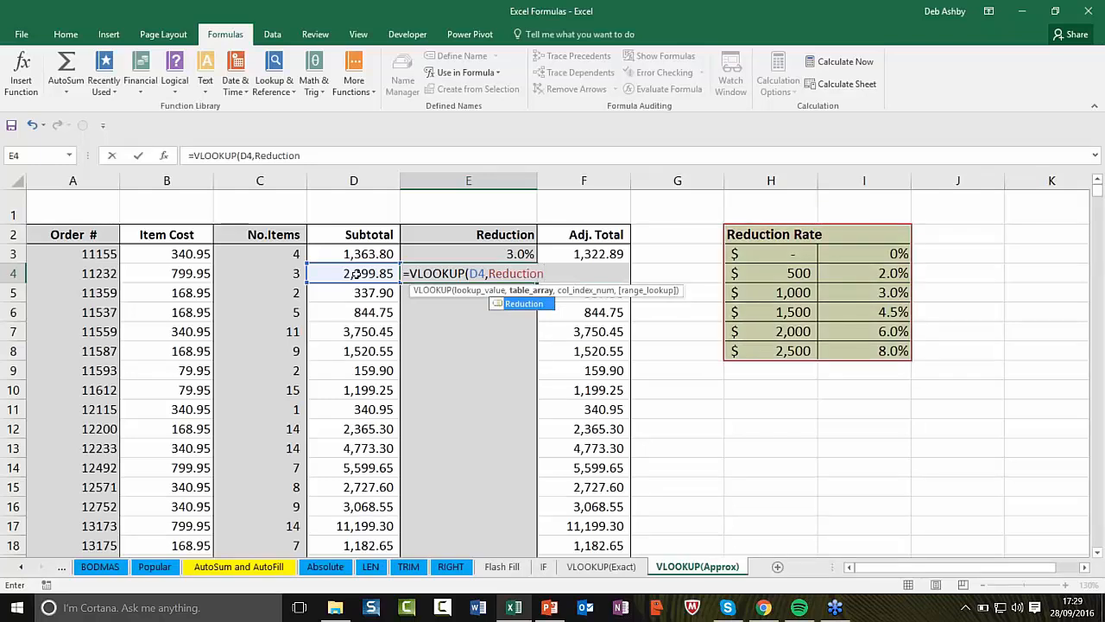
text(,)
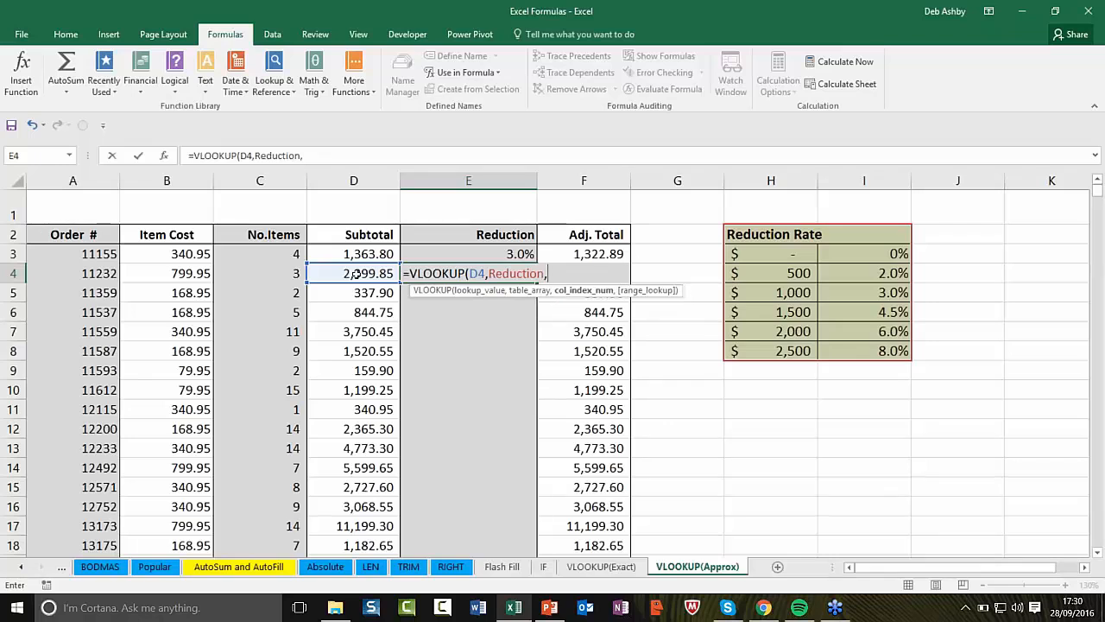
text(2,true)
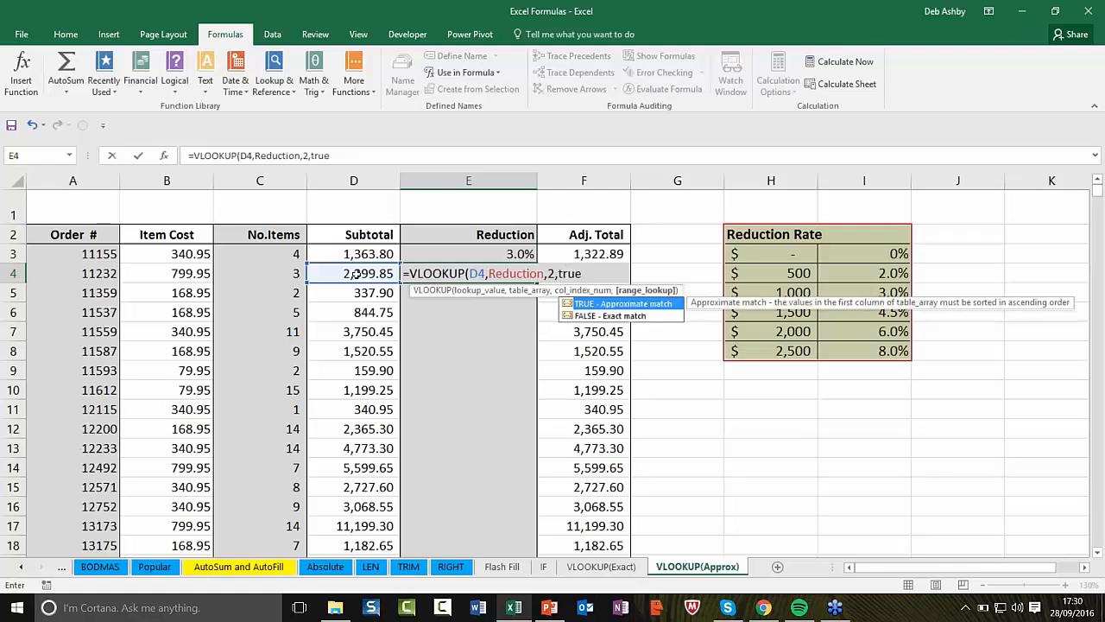
text())
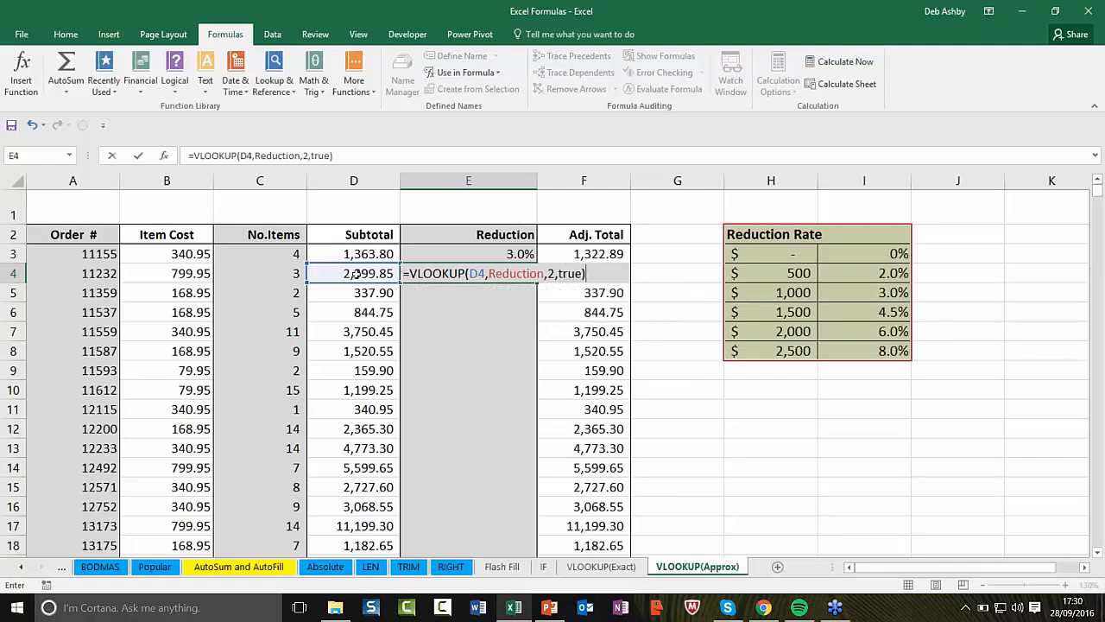
key(Return)
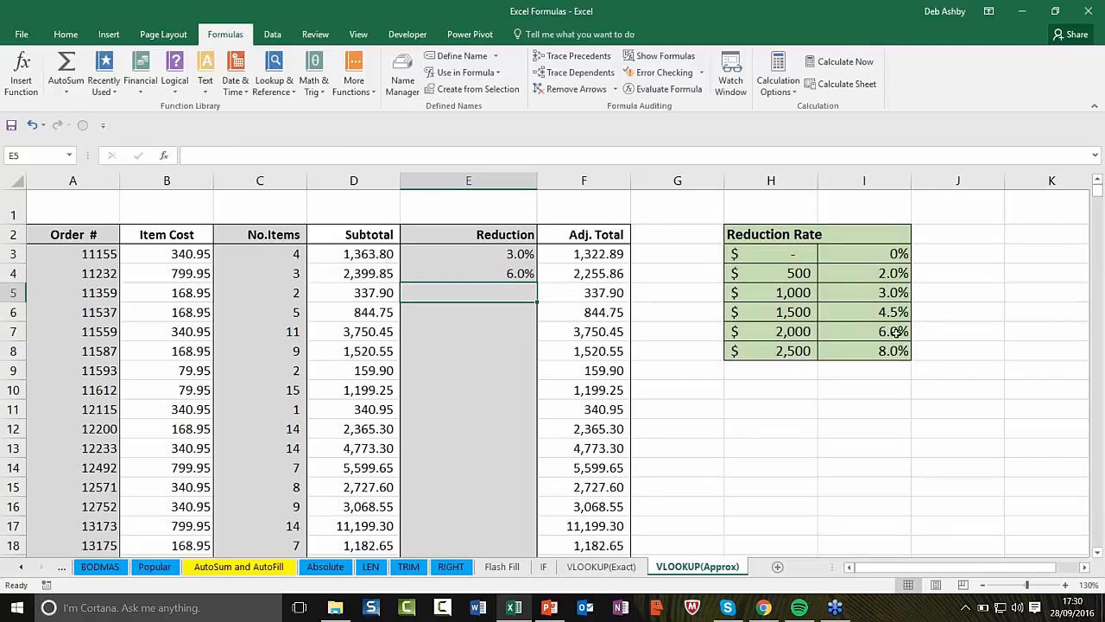
- Fill the approximate-match VLOOKUP formula from E4 down the rest of the Reduction column
click(499, 274)
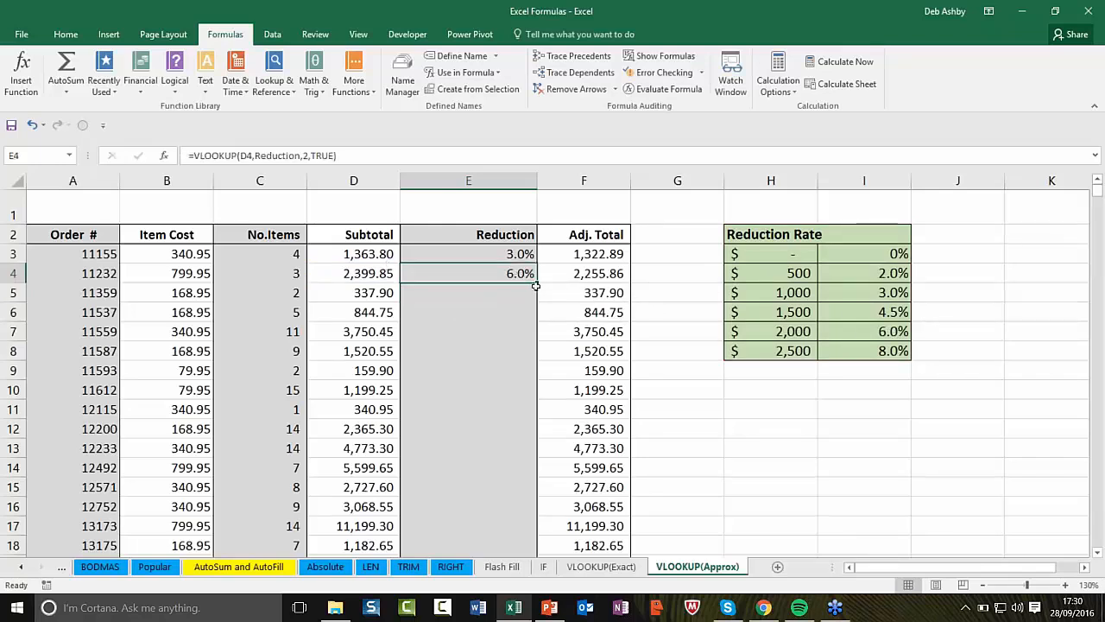
double_click(536, 282)
click(553, 316)
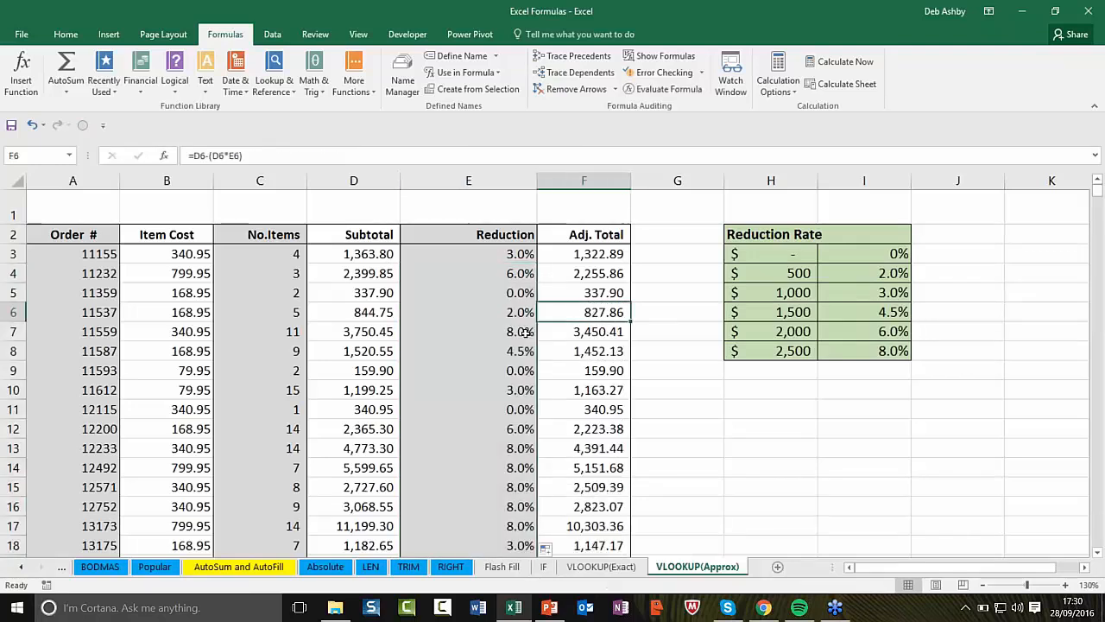
click(748, 471)
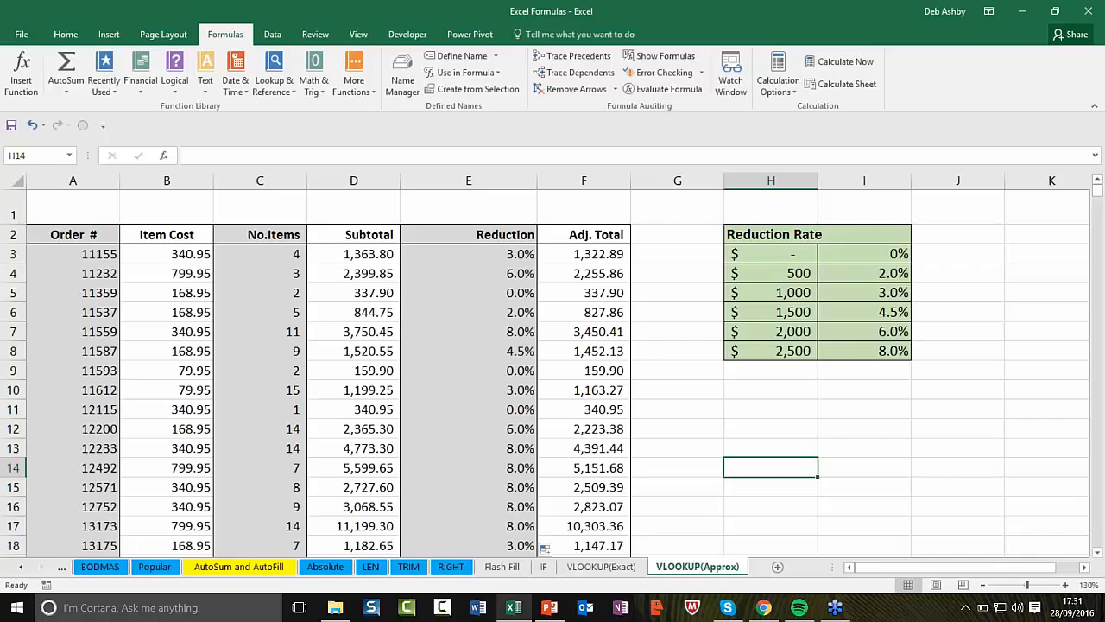
- Switch to the PowerPoint presentation and start the slide show from slide 2 with the trainer's contact details
click(549, 611)
click(126, 391)
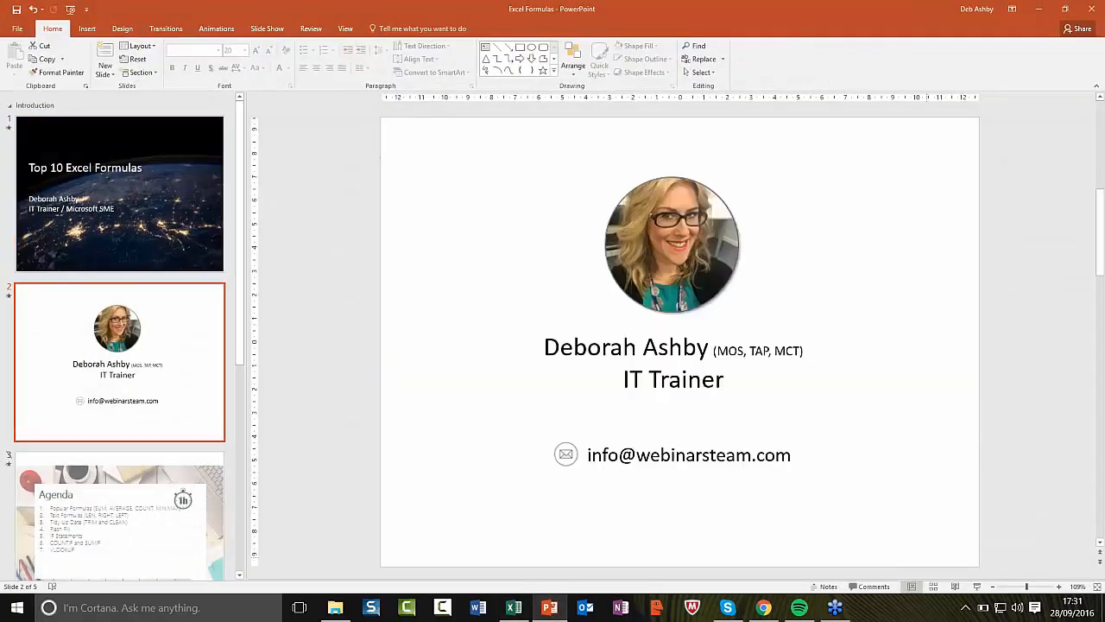
click(976, 588)
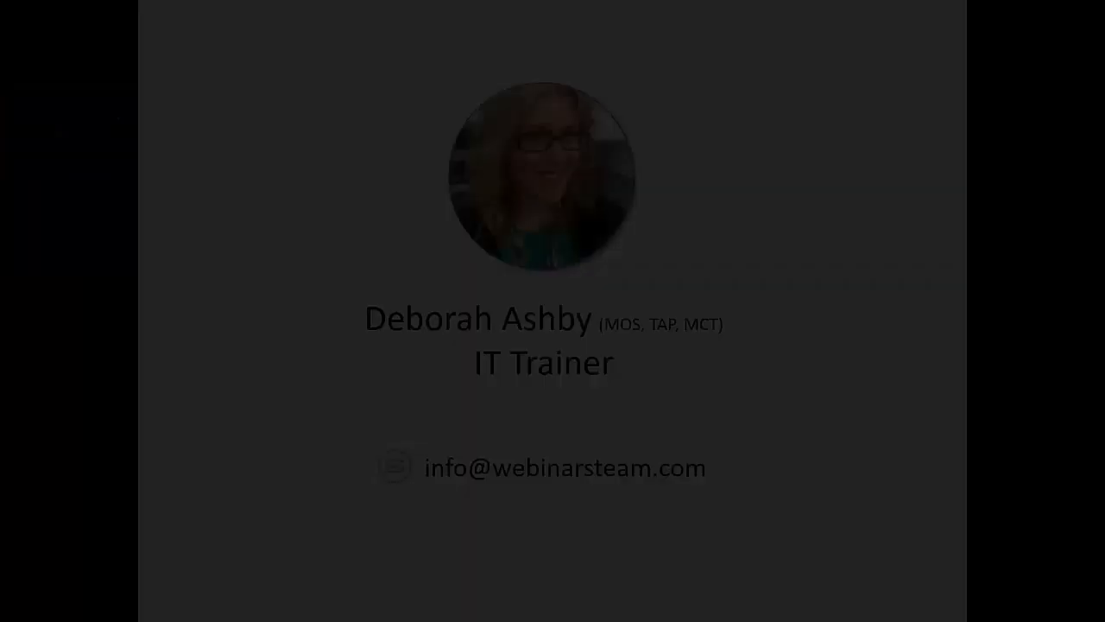